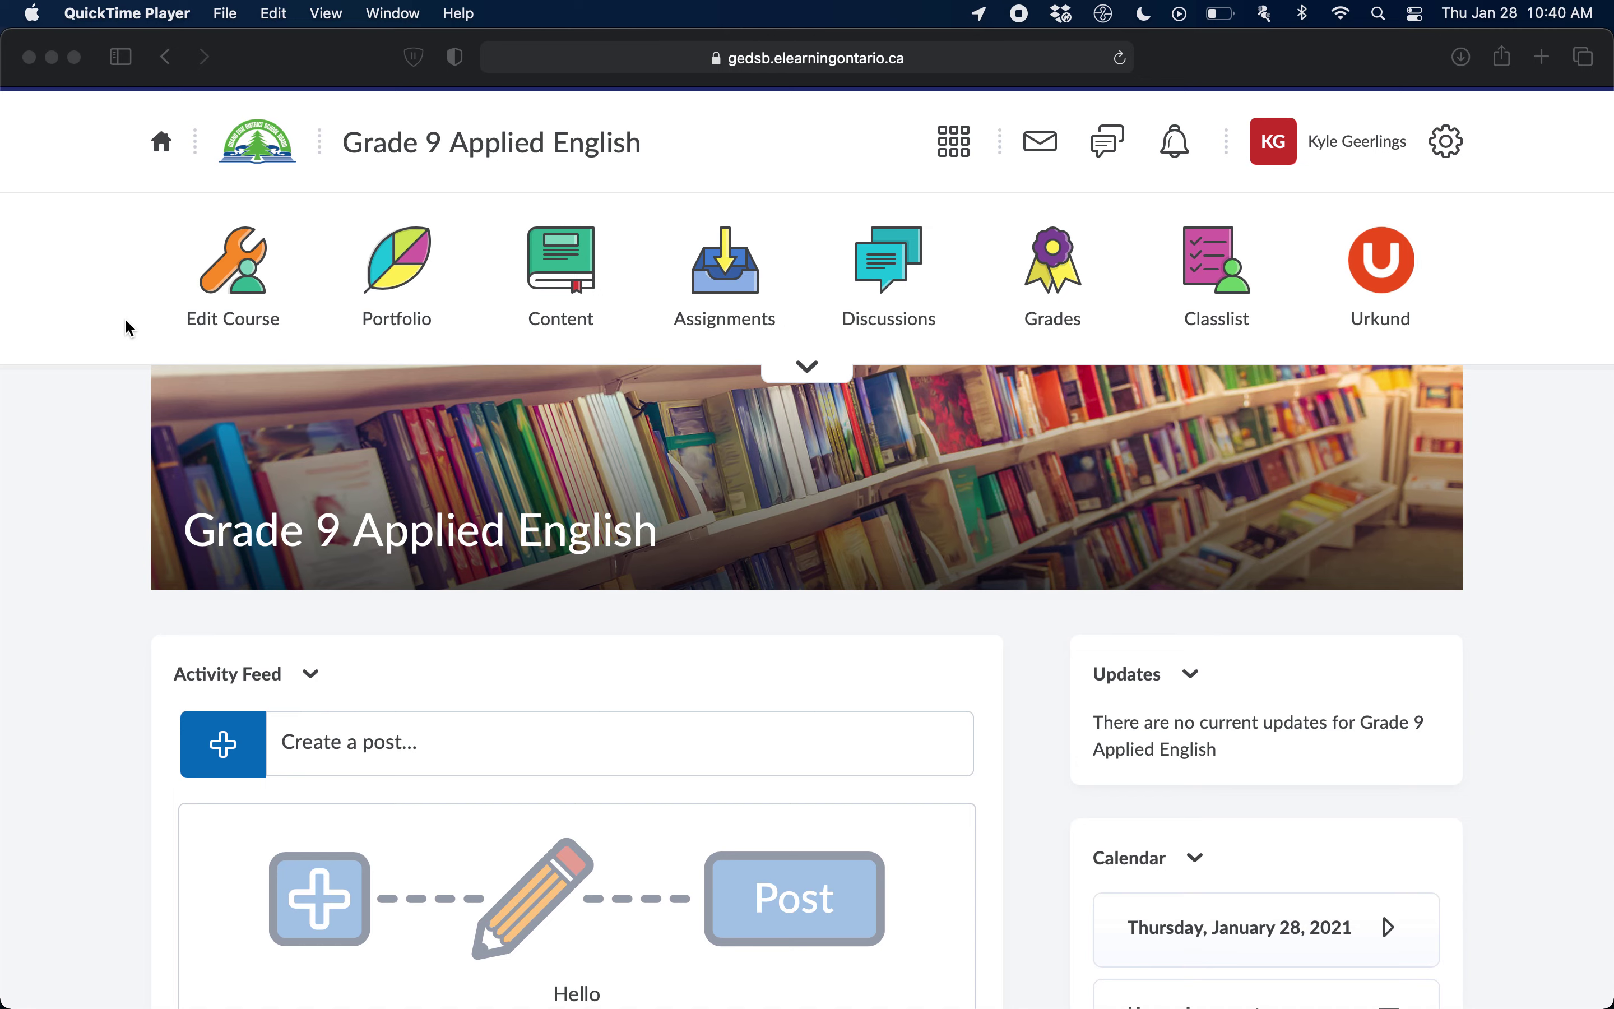
# - Look over the Grade 9 Applied English course homepage, from the navbar through the activity feed, announcements and support widgets
pyautogui.scroll(-8, 127, 324)
pyautogui.scroll(-12, 127, 323)
pyautogui.scroll(13, 127, 323)
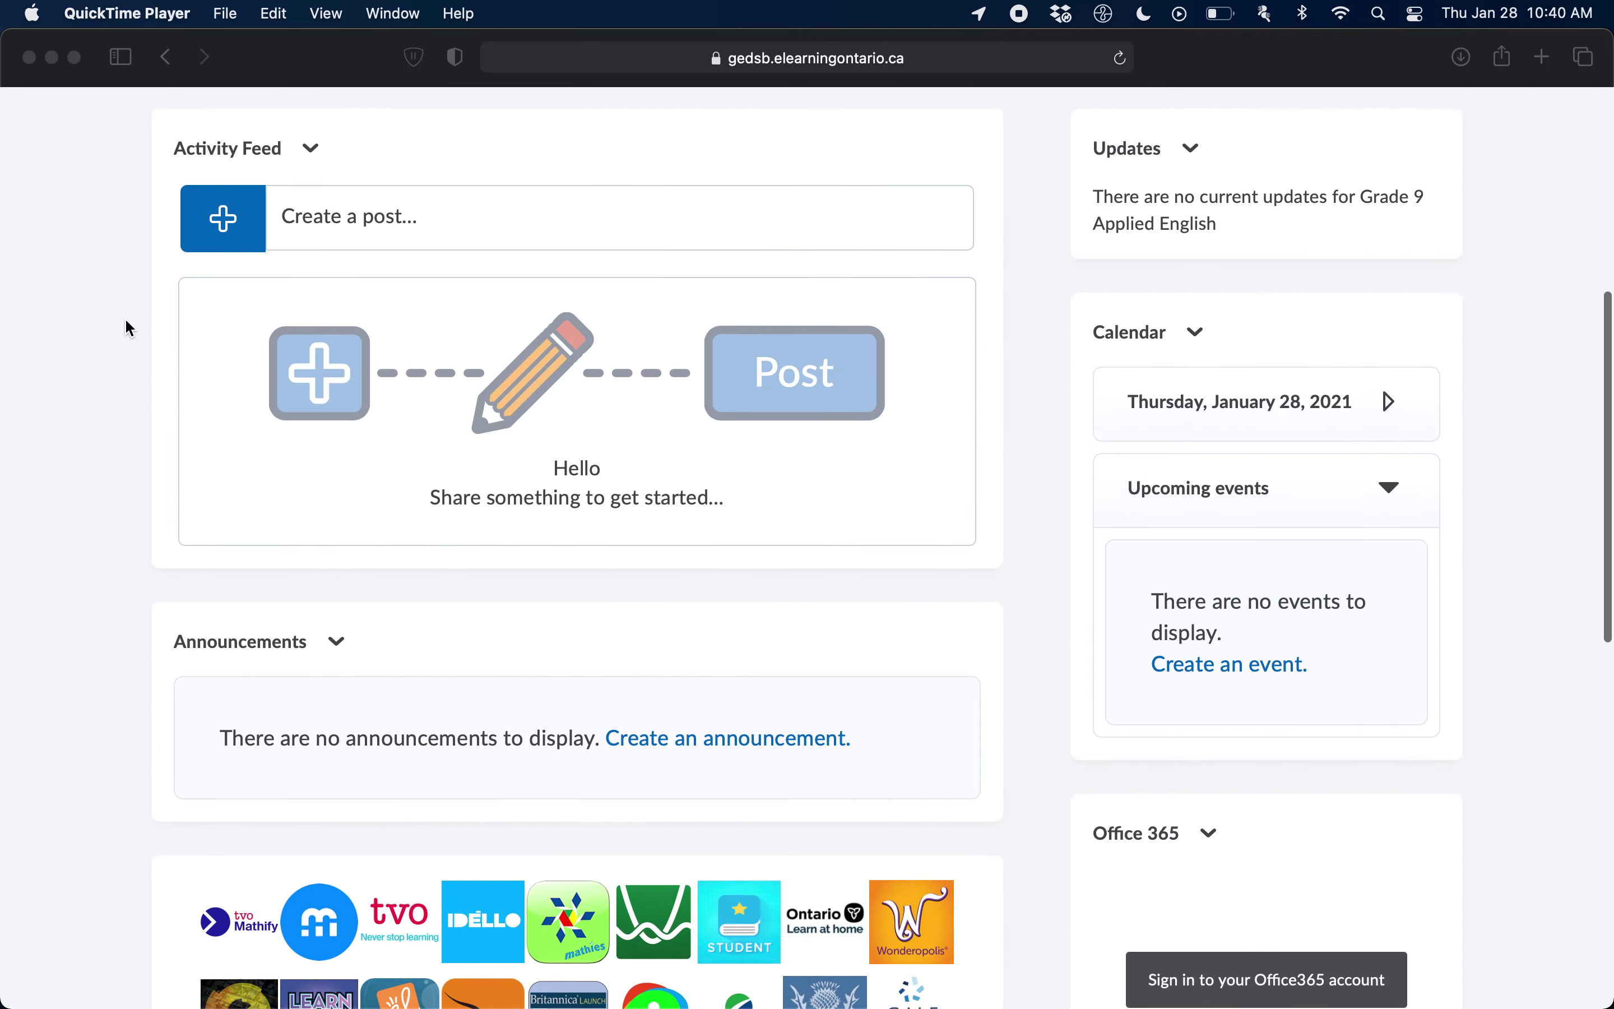
pyautogui.scroll(8, 125, 318)
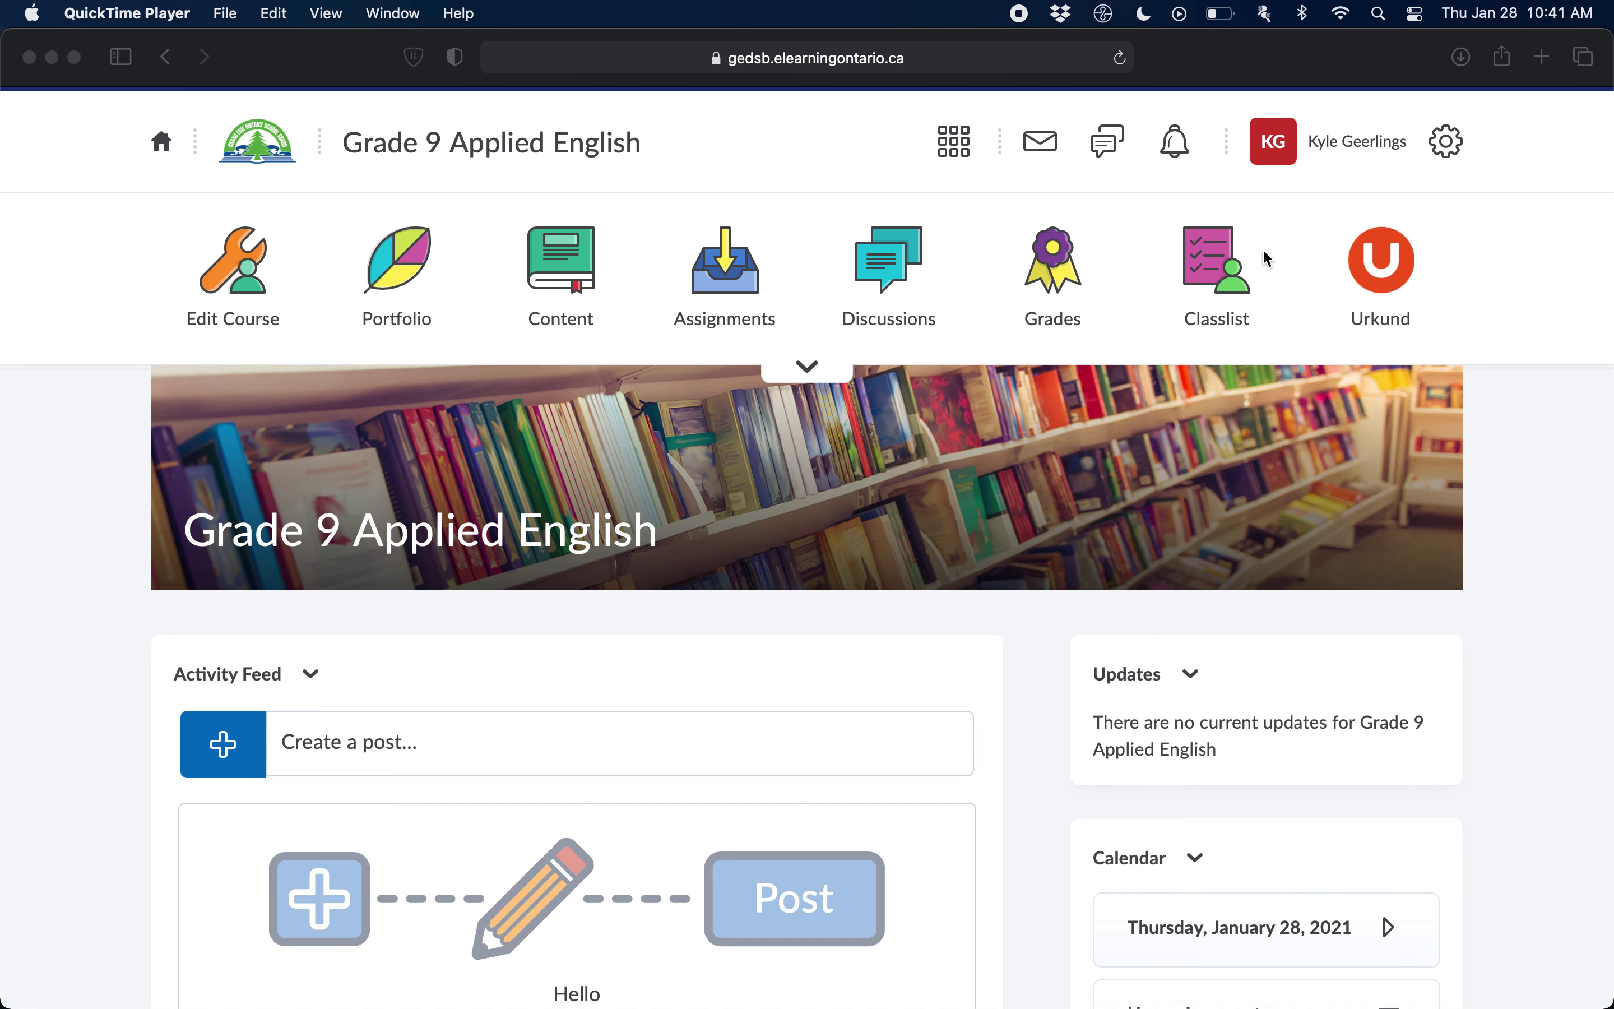
pyautogui.click(1550, 306)
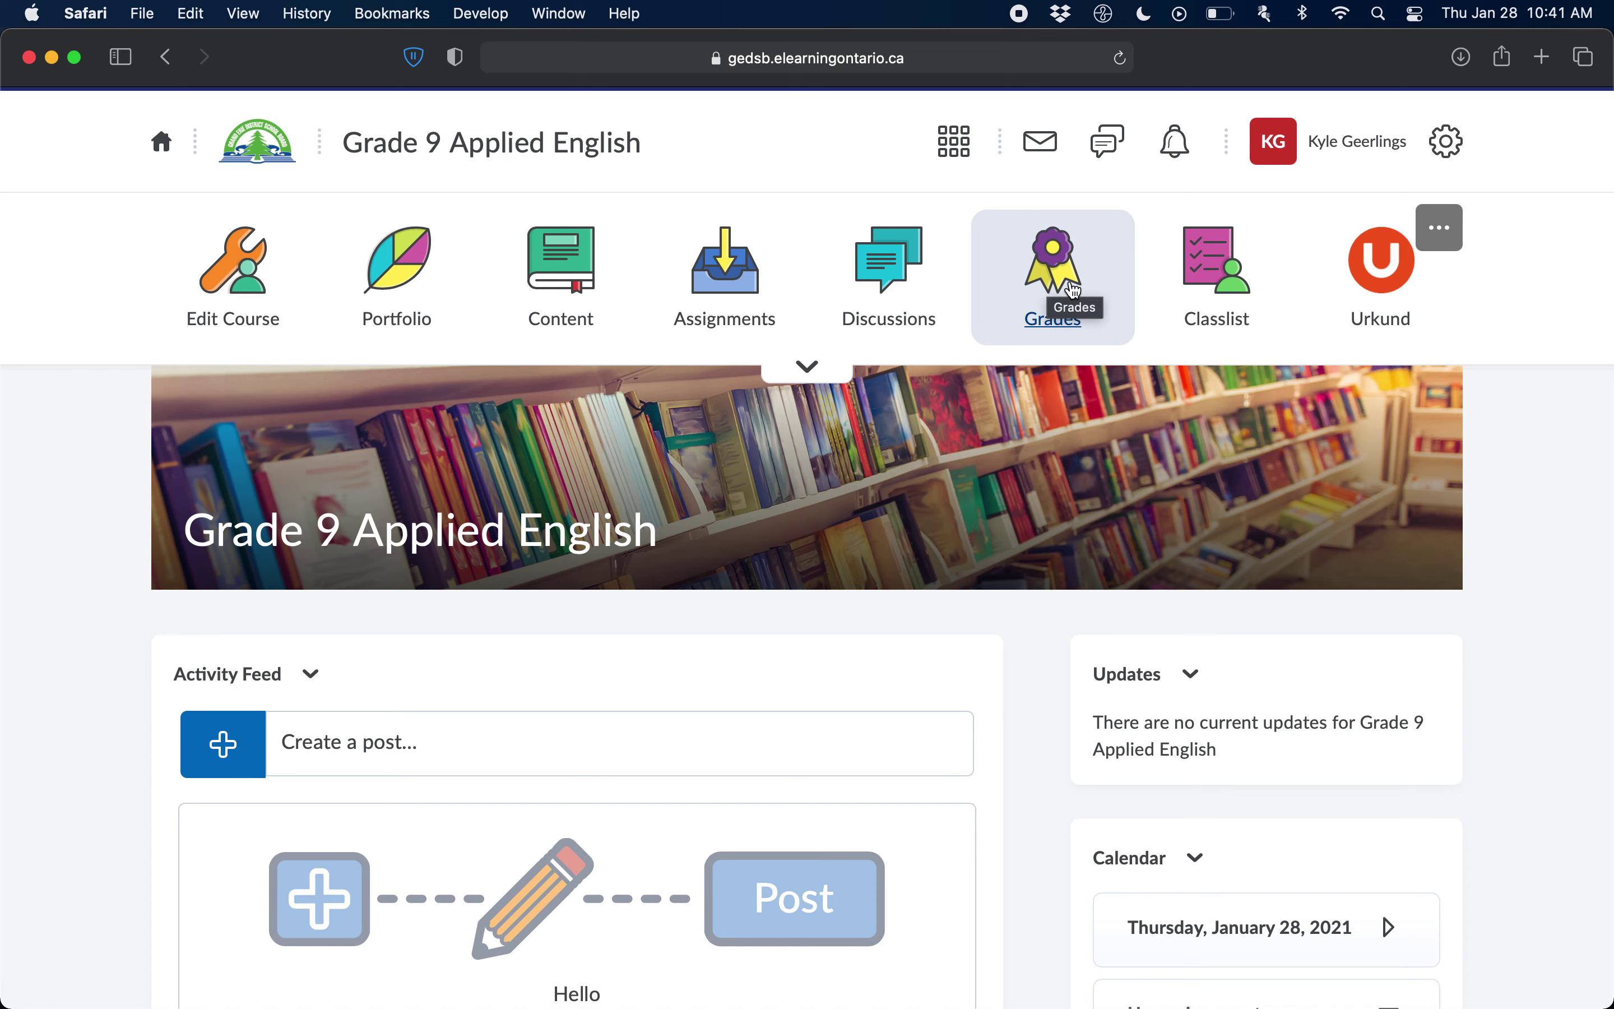
pyautogui.scroll(-3, 1072, 288)
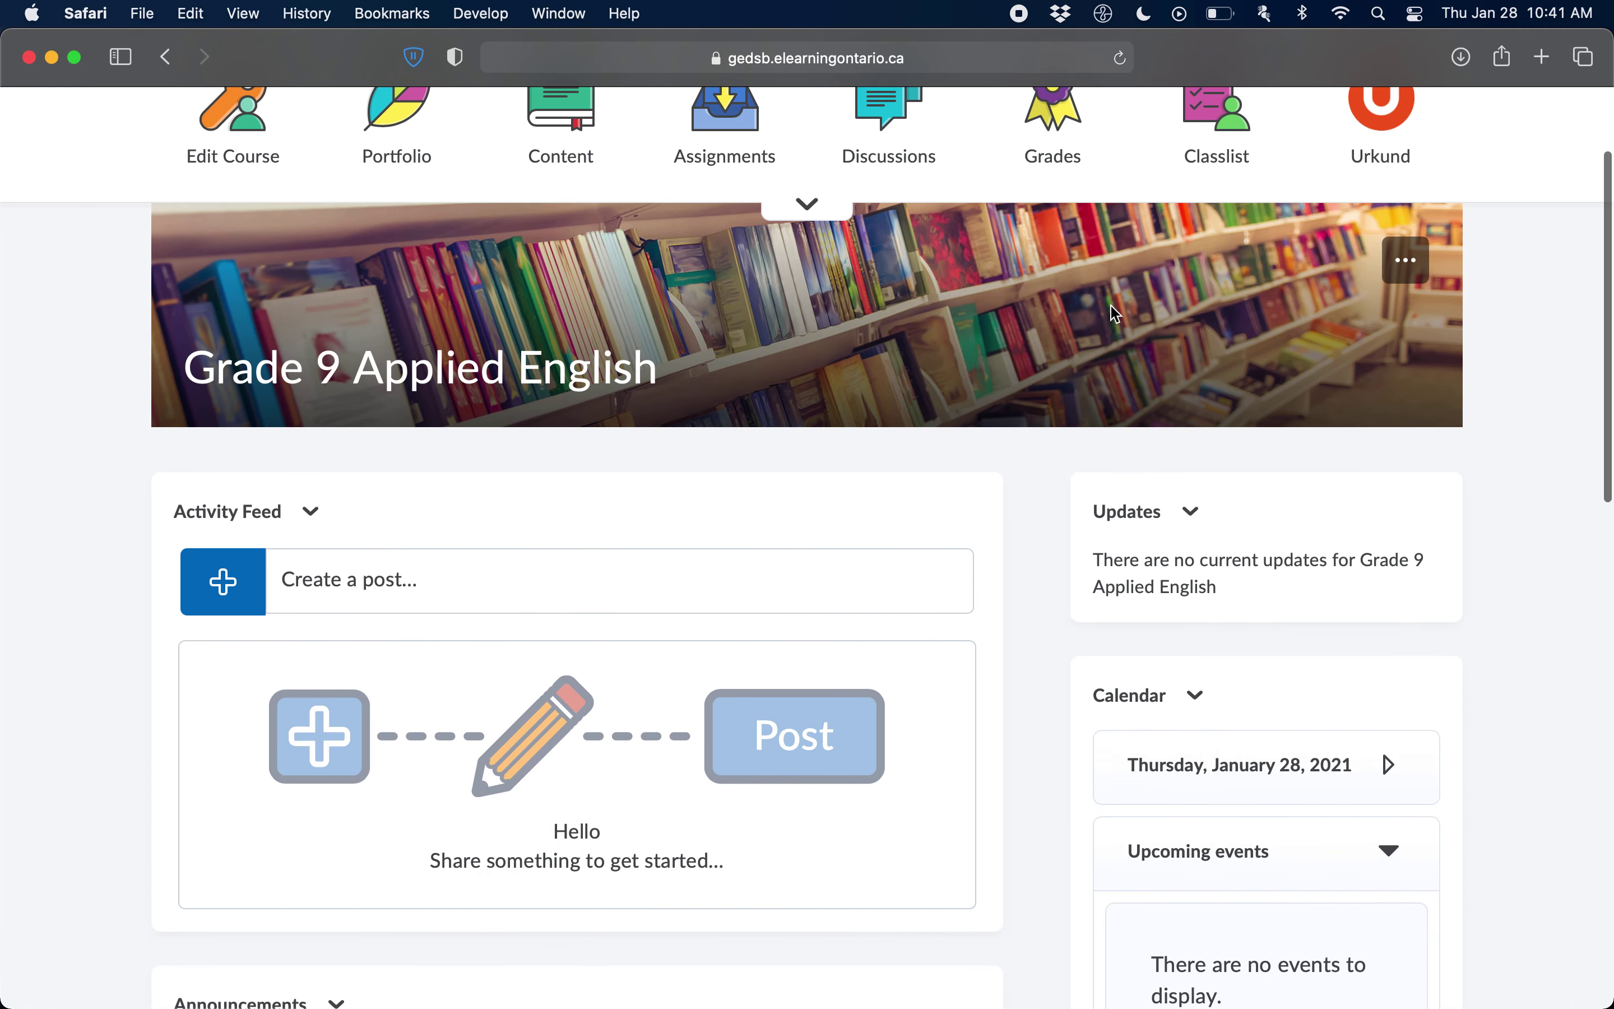
pyautogui.scroll(-15, 1089, 304)
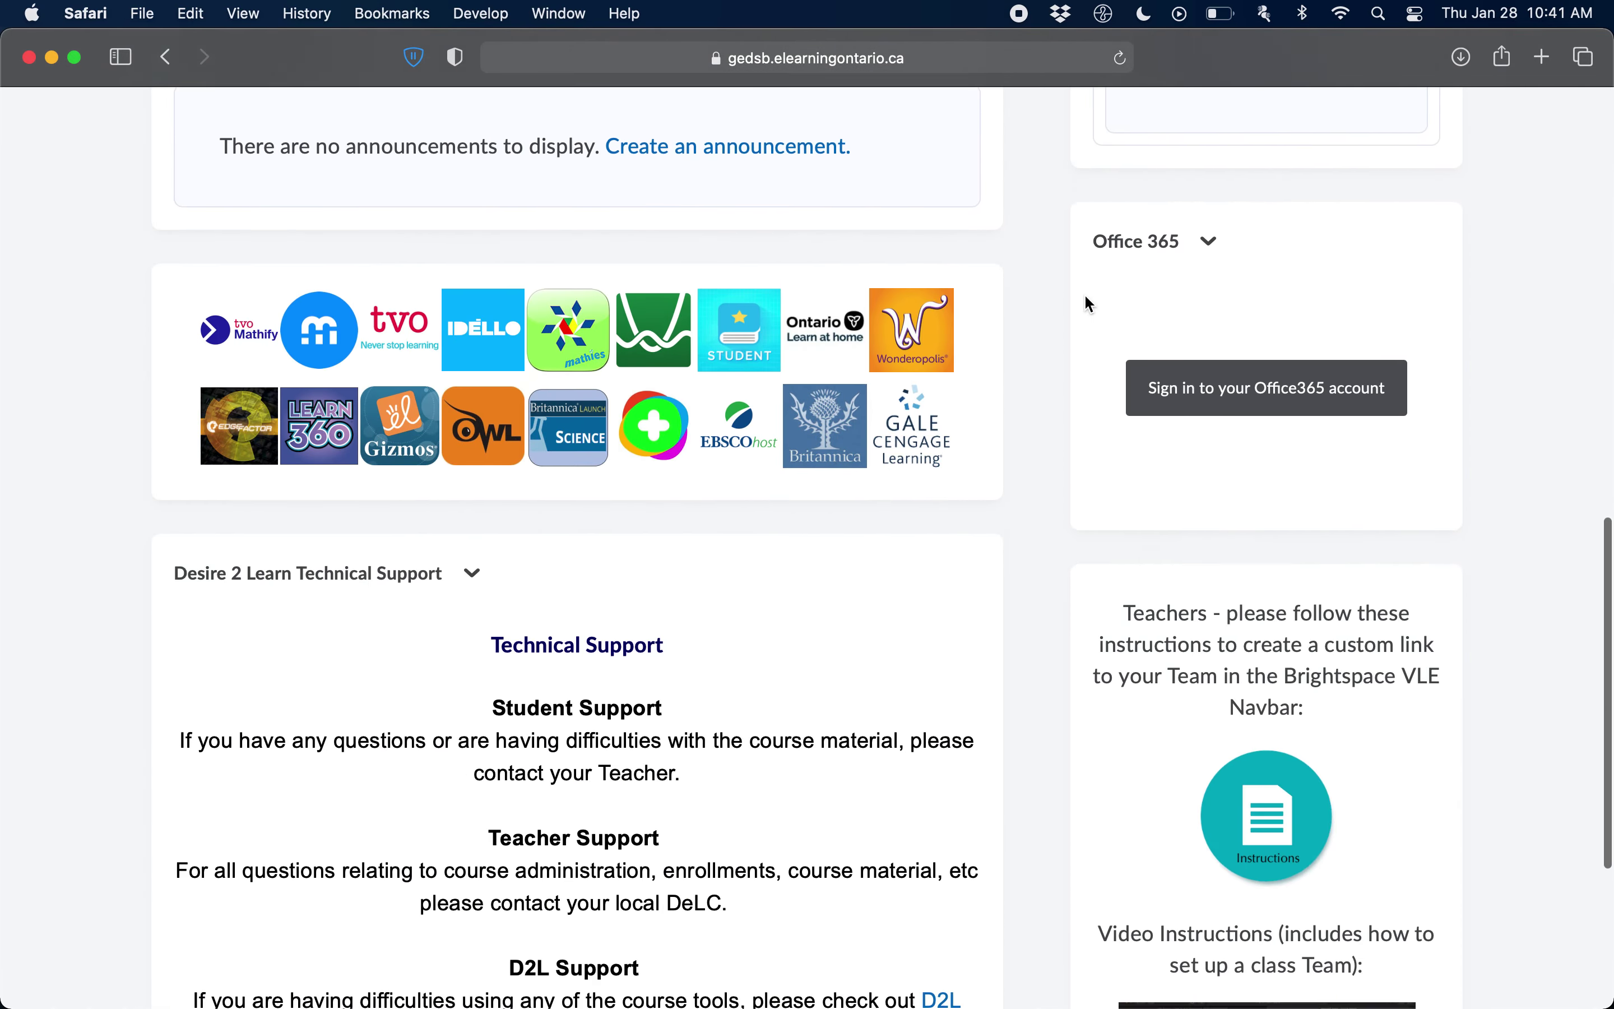
pyautogui.scroll(15, 1085, 293)
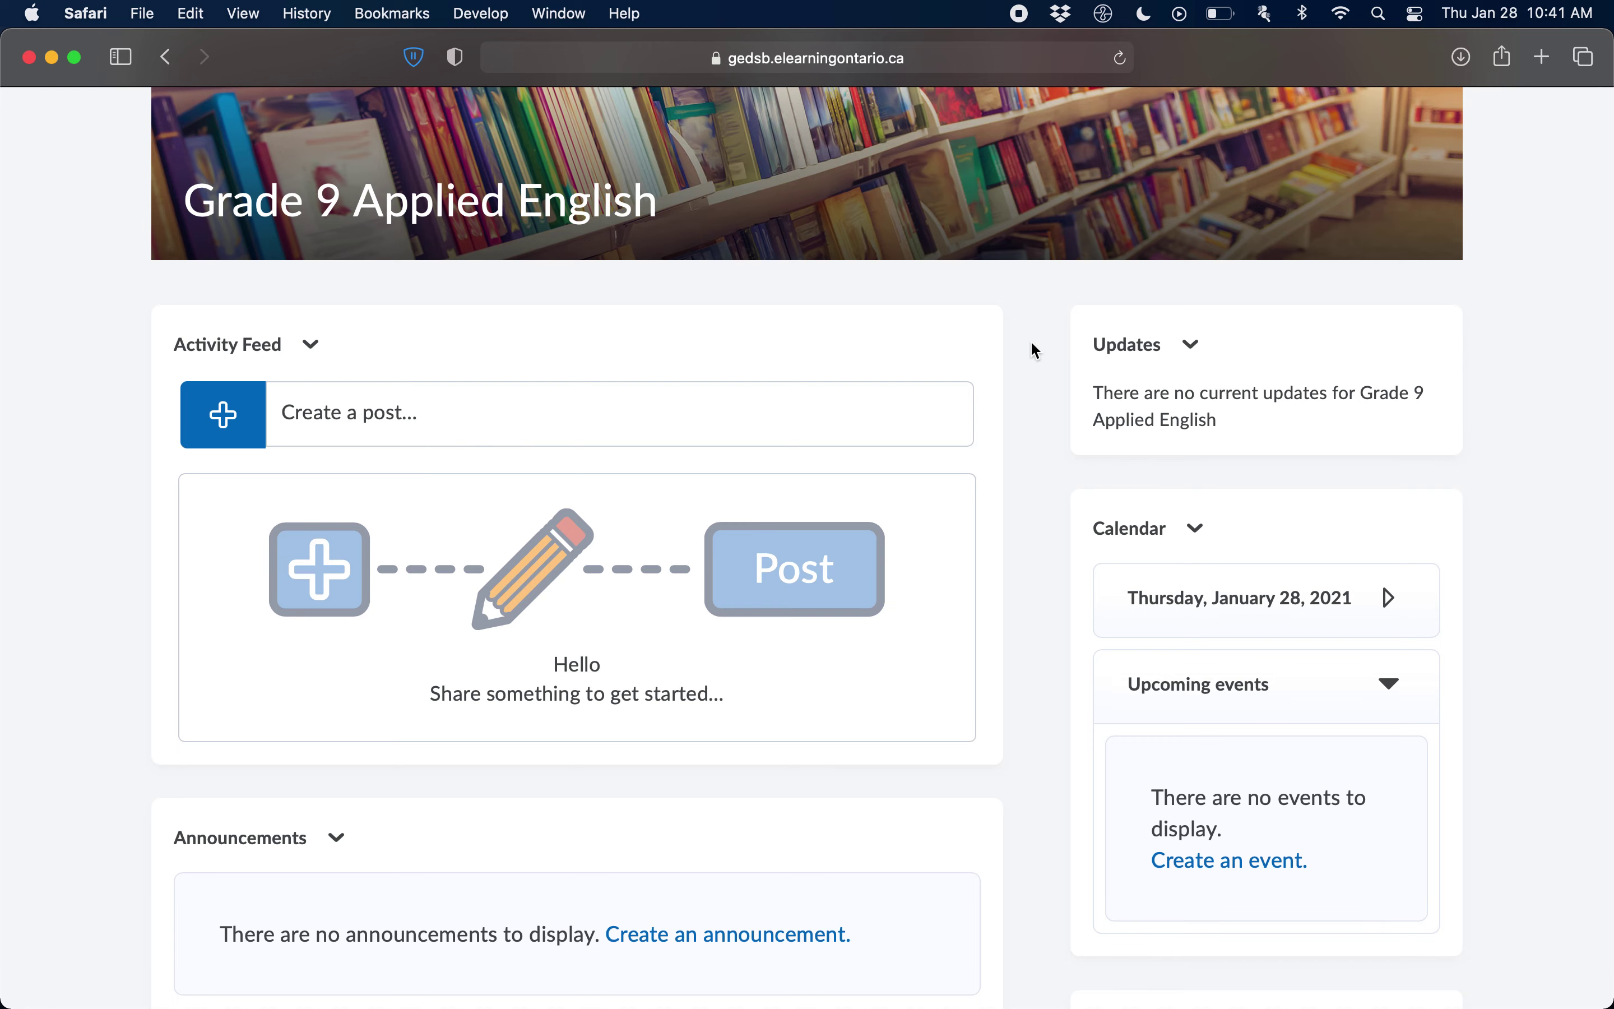
pyautogui.scroll(-3, 1460, 590)
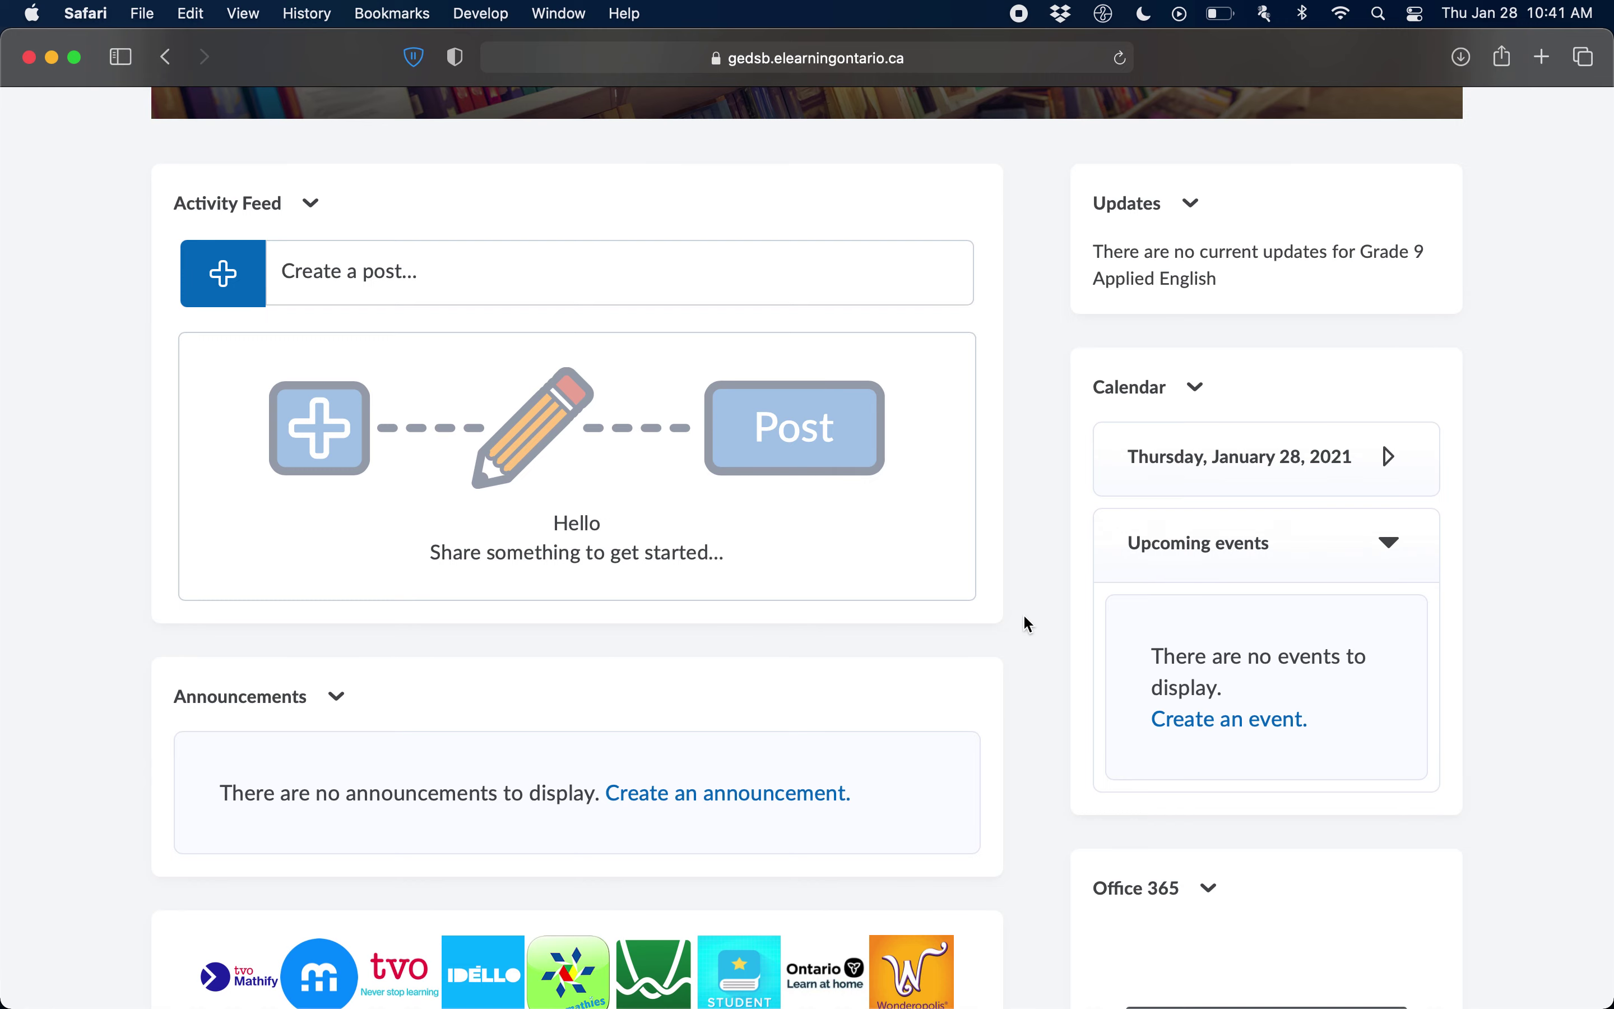
pyautogui.scroll(10, 1023, 617)
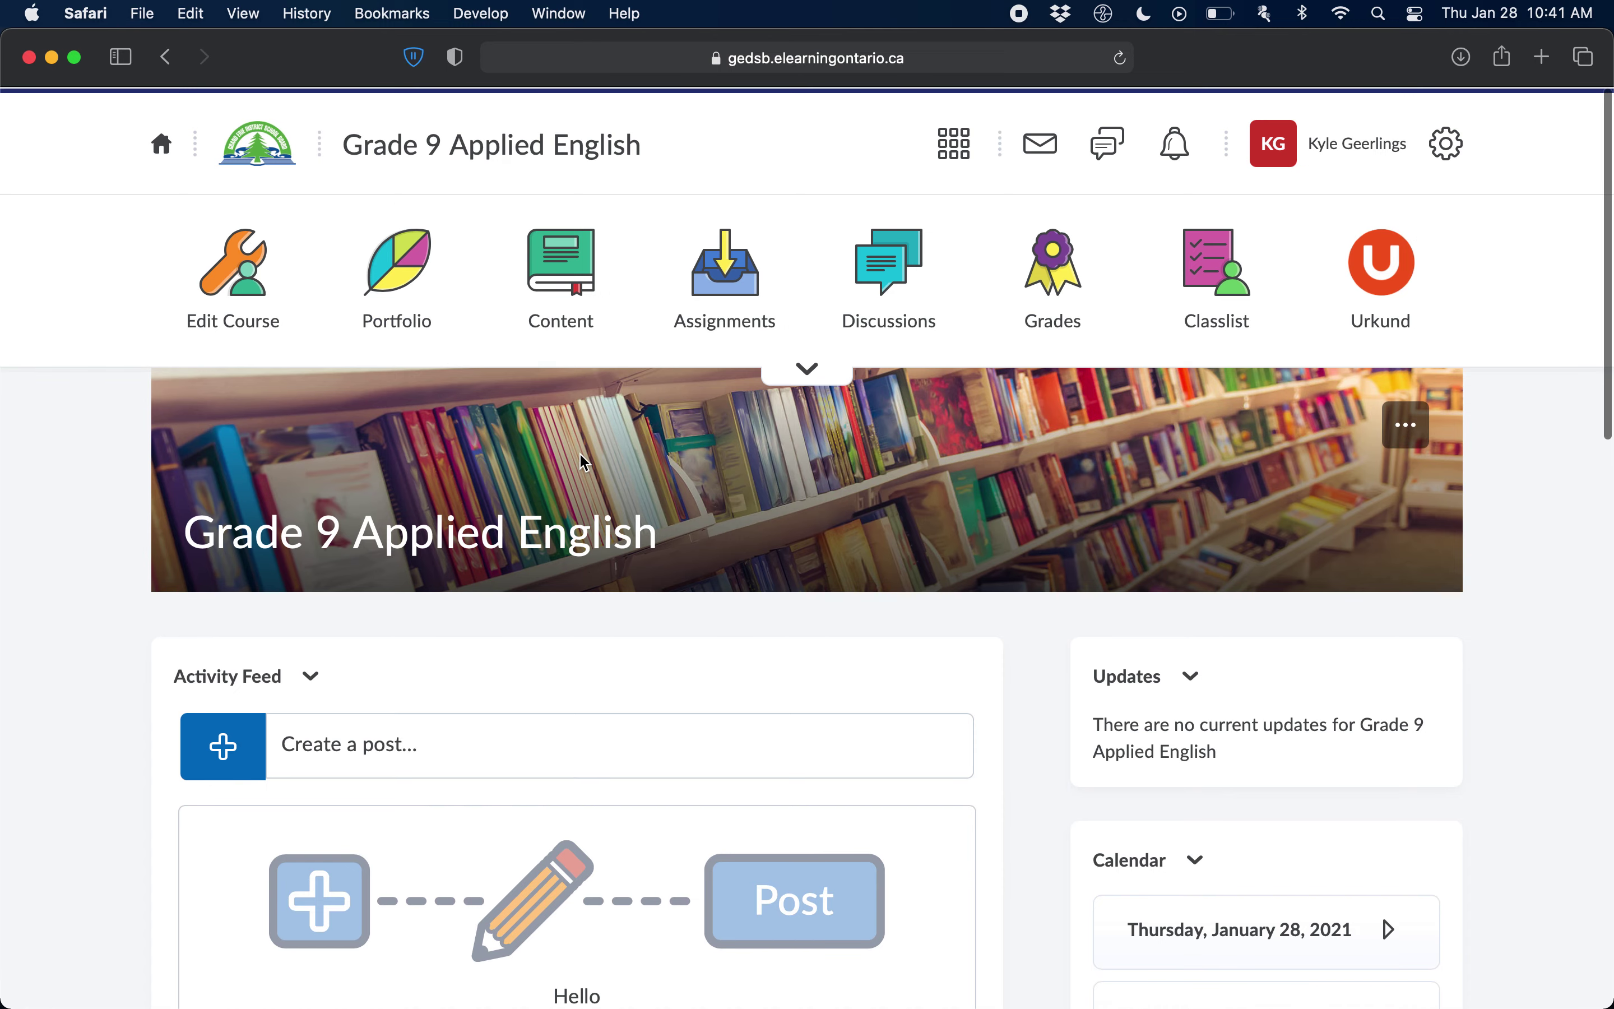
# - Show the navbar's overflow links in the second row, review them, and hide them again
pyautogui.click(807, 368)
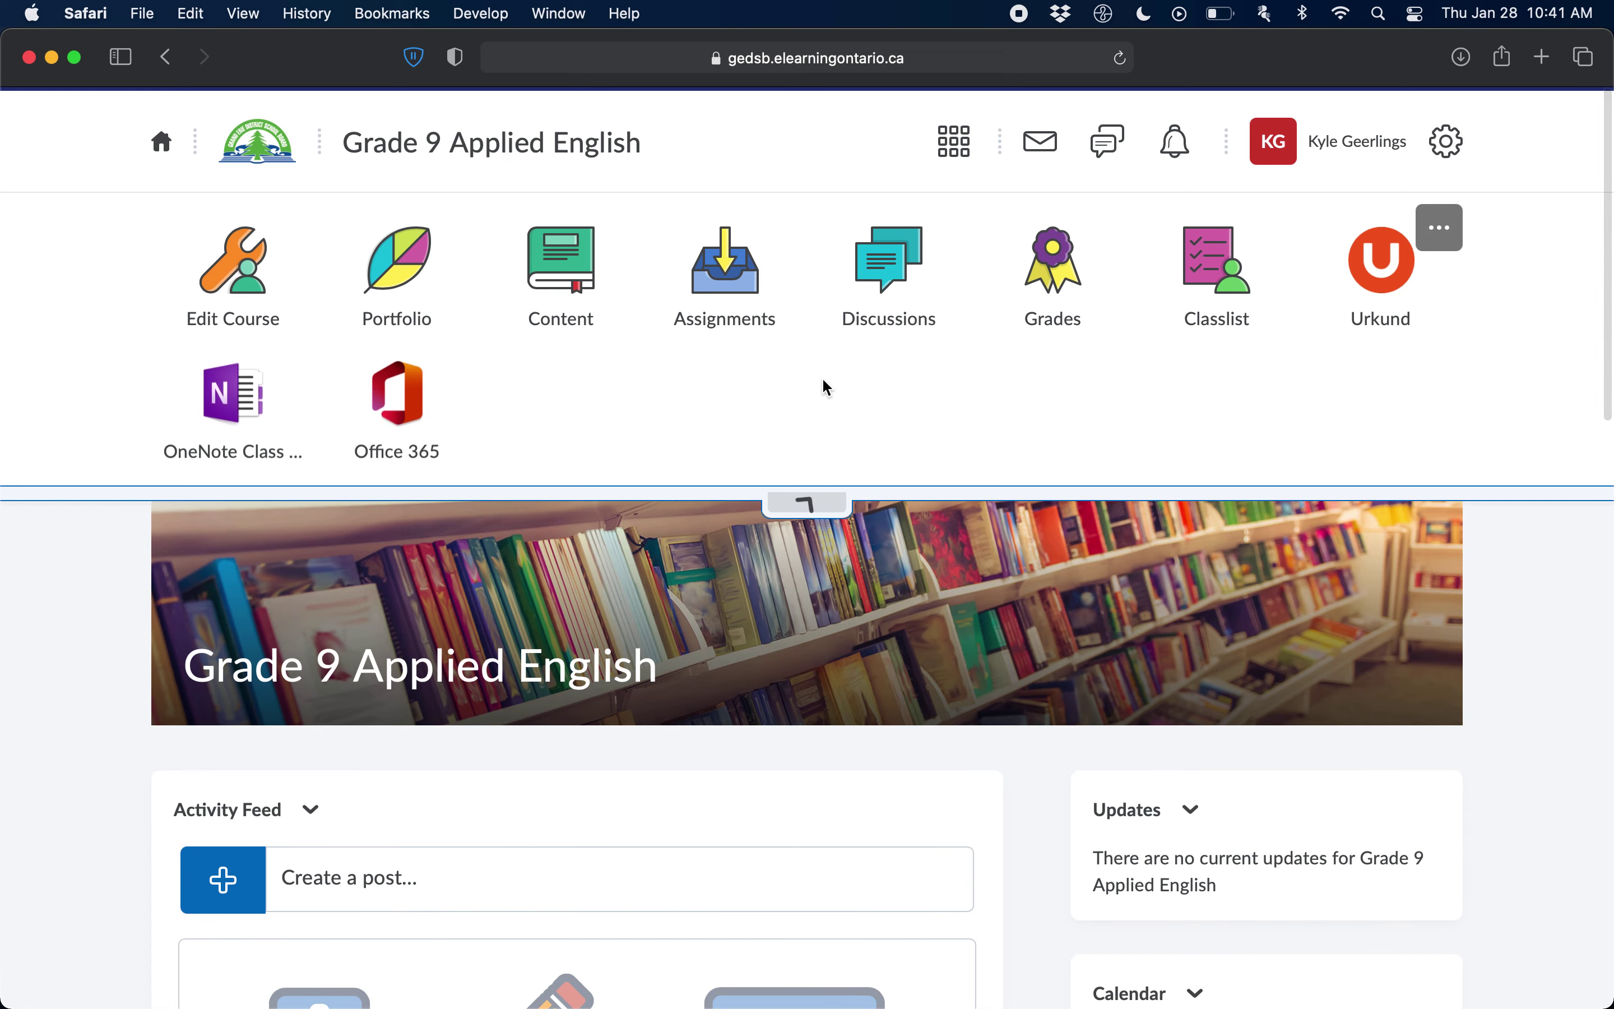
pyautogui.click(807, 504)
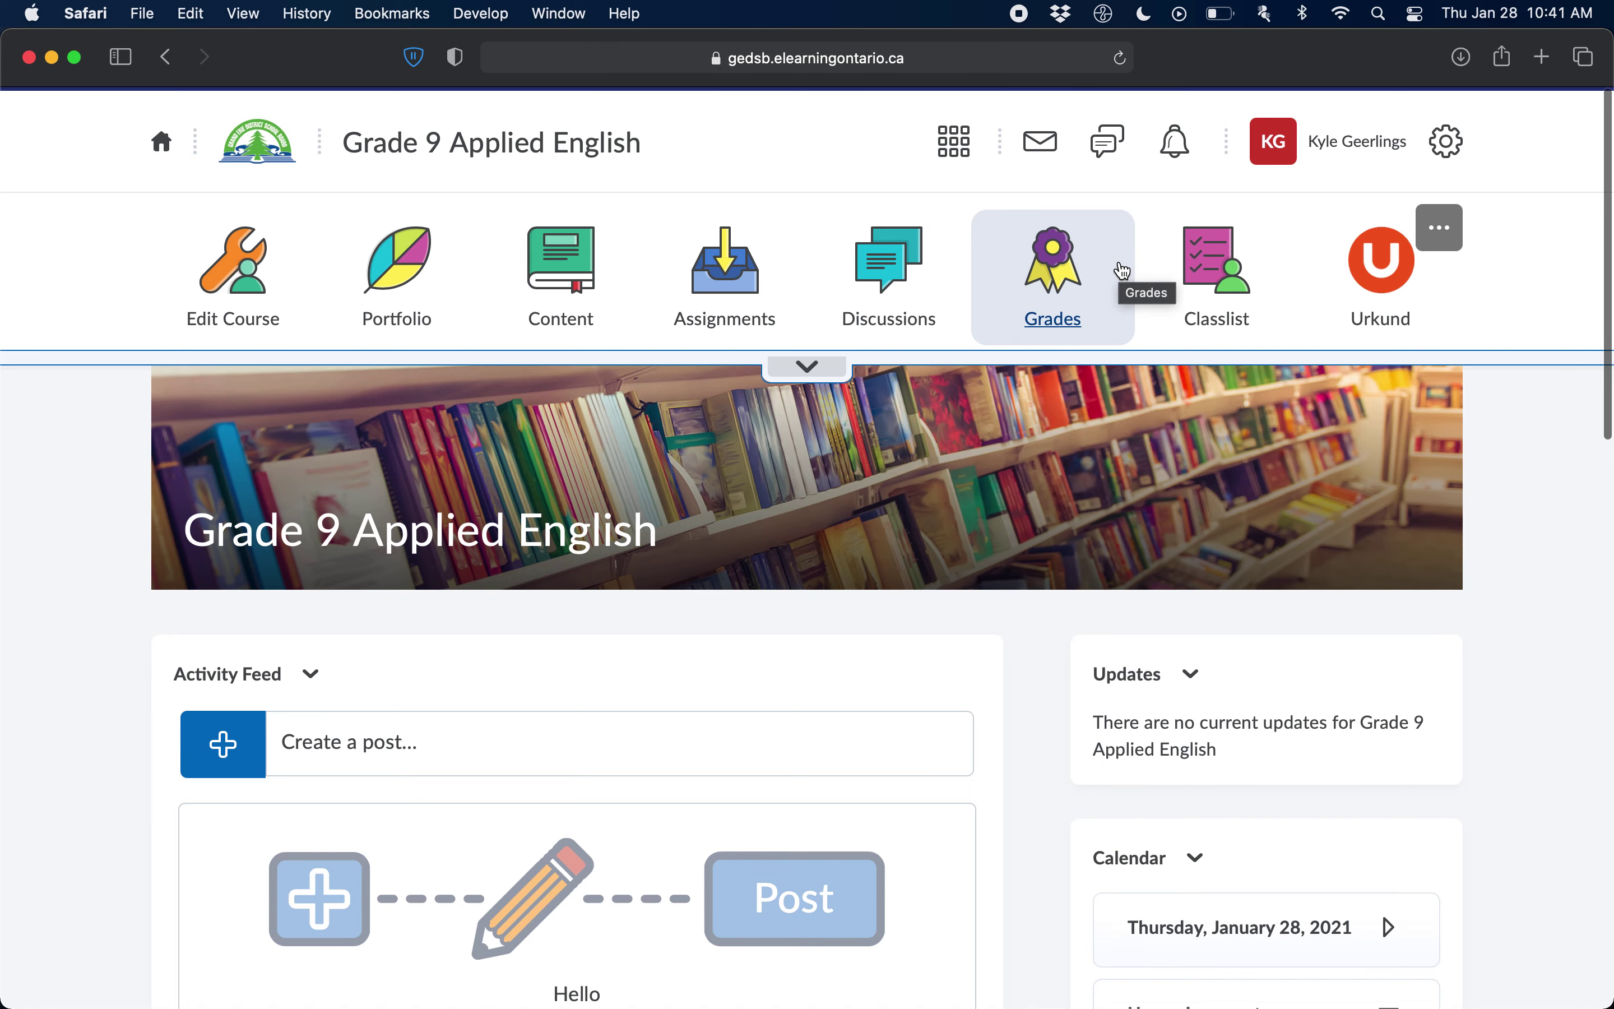
pyautogui.click(824, 379)
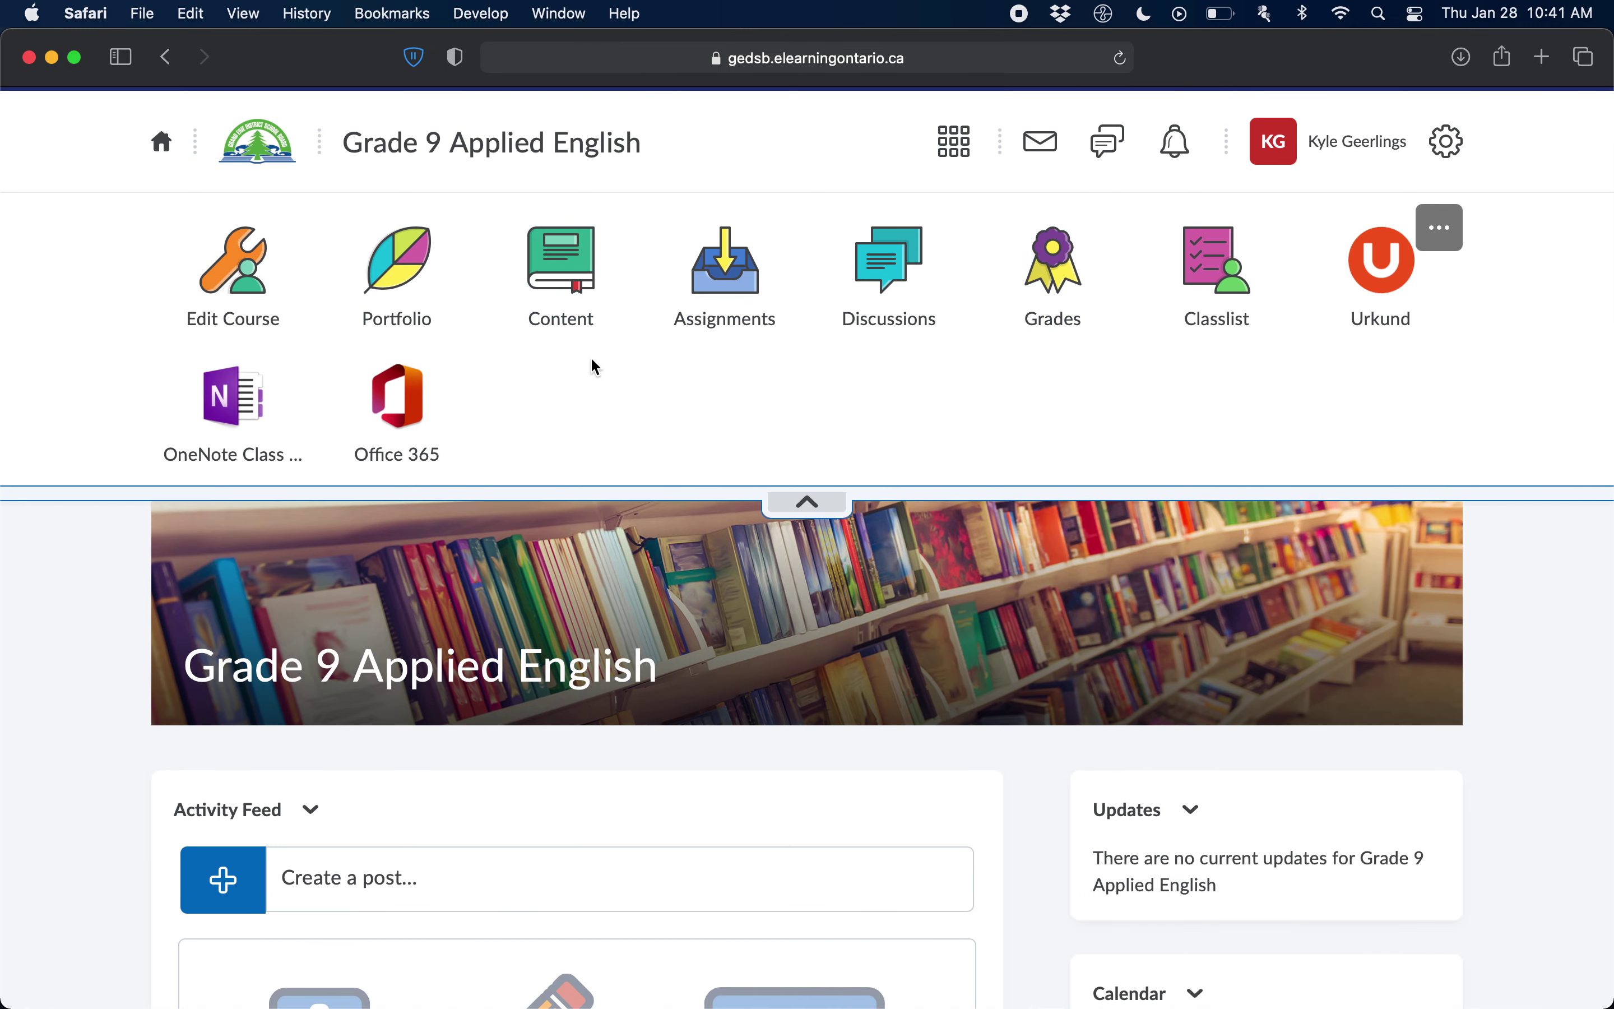
pyautogui.click(811, 508)
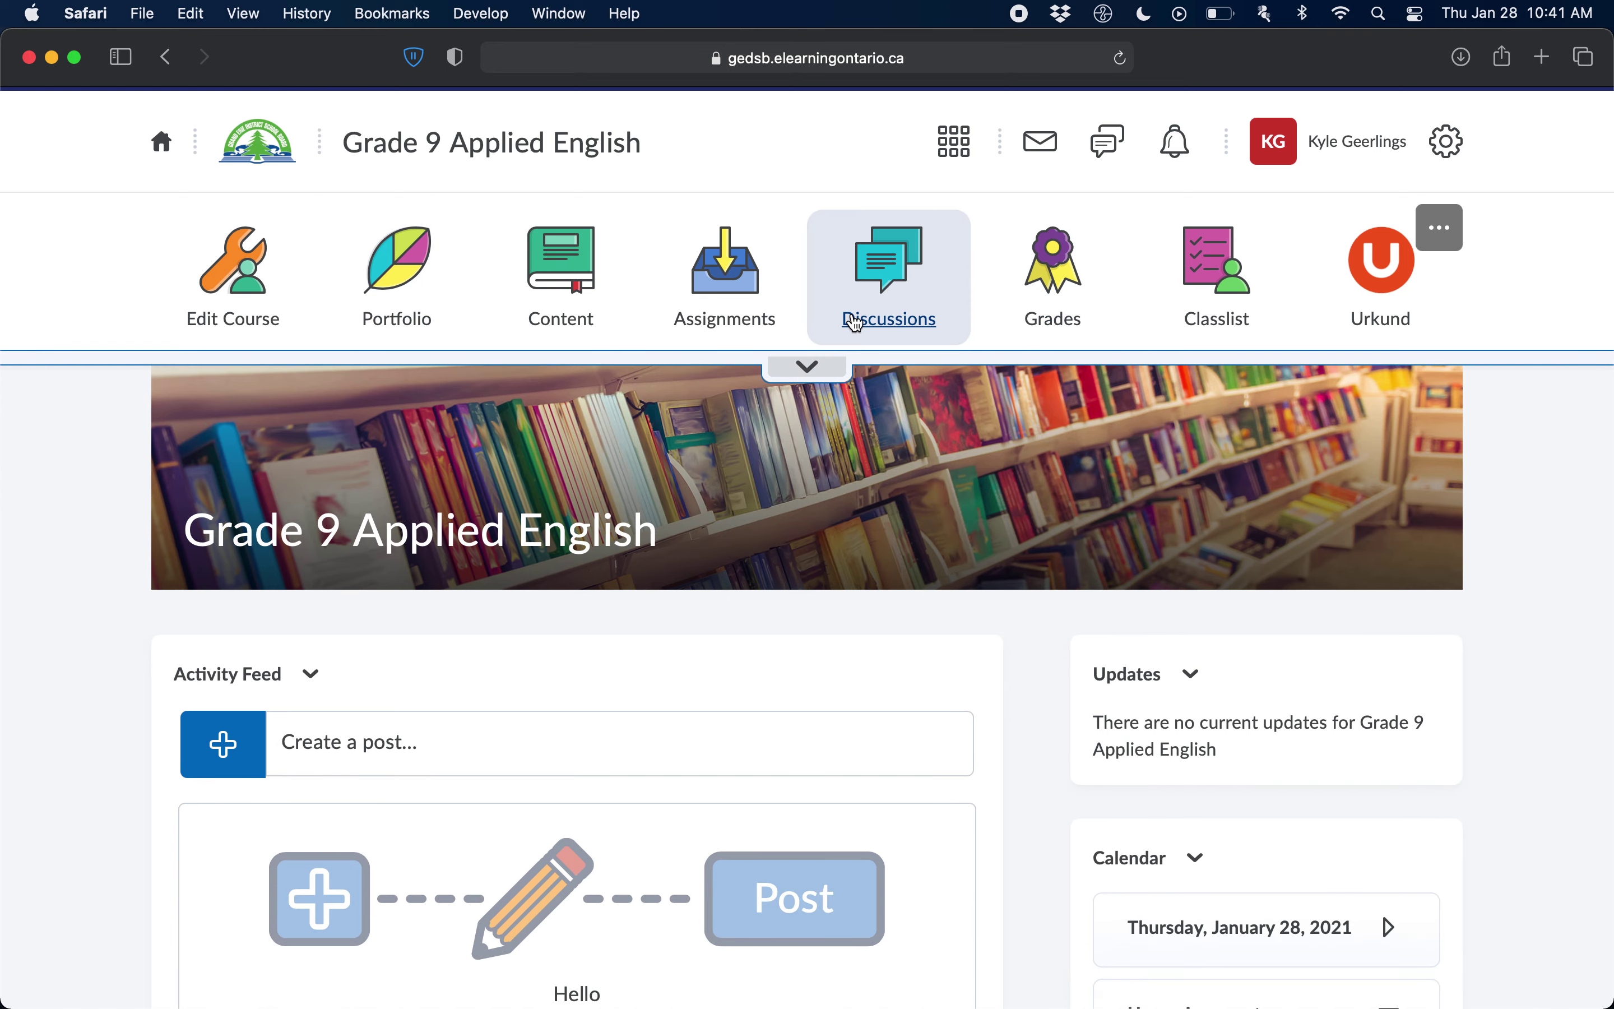
pyautogui.click(806, 367)
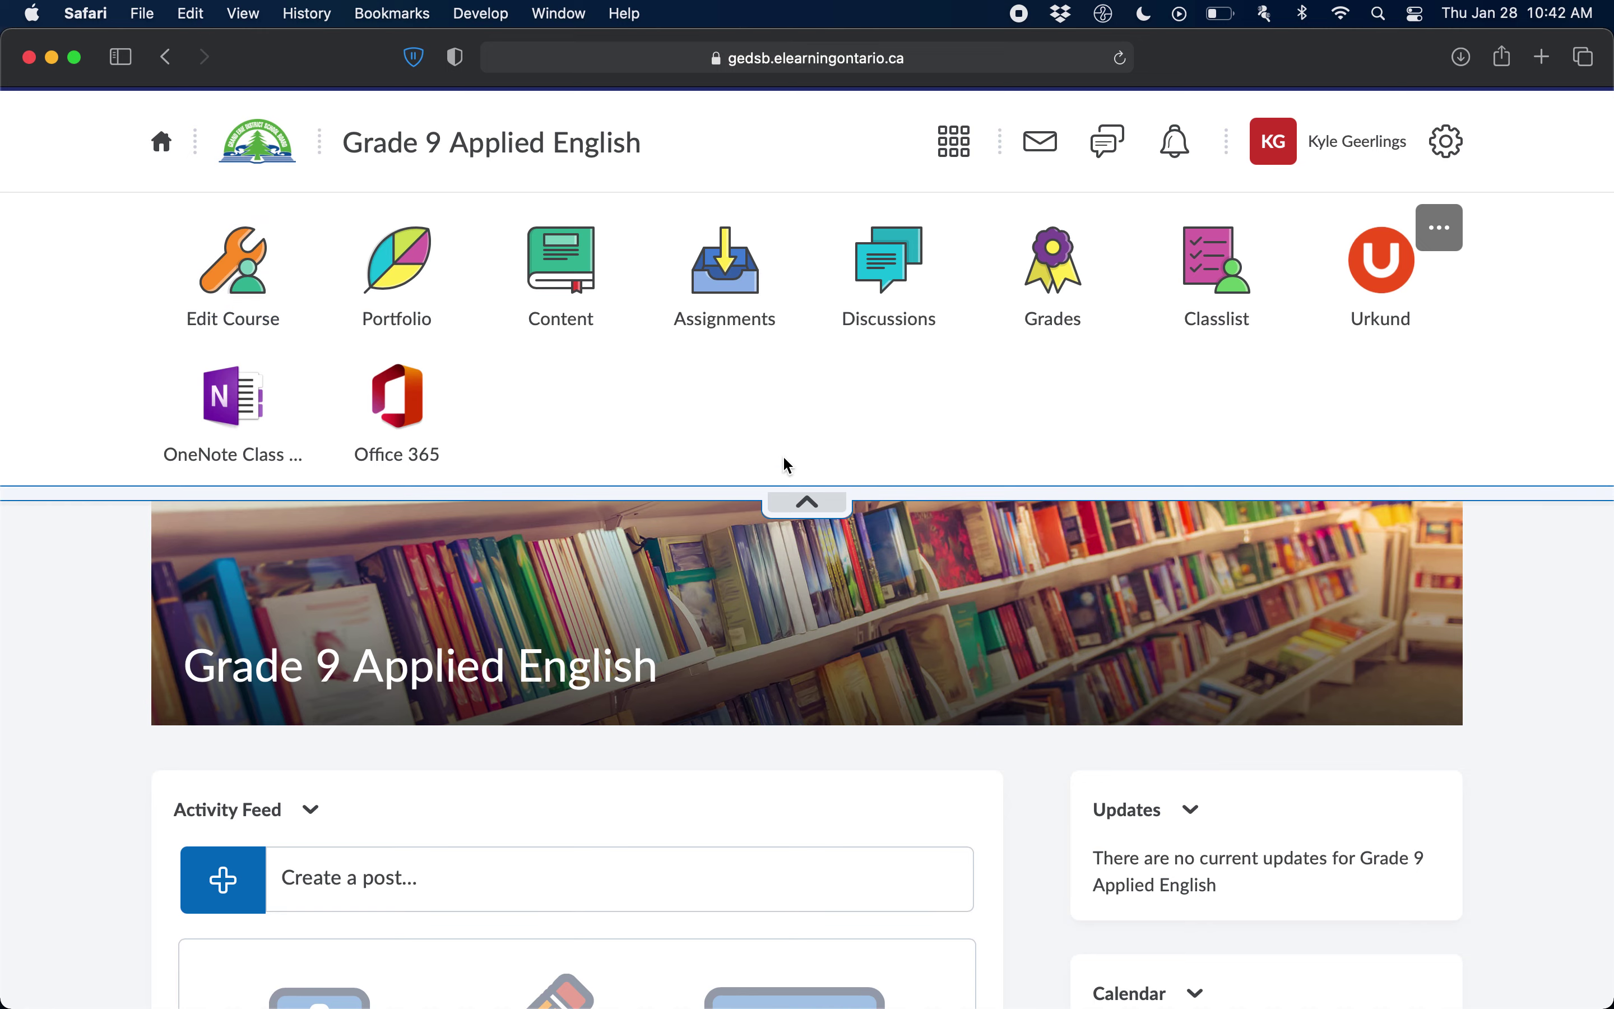
pyautogui.click(807, 501)
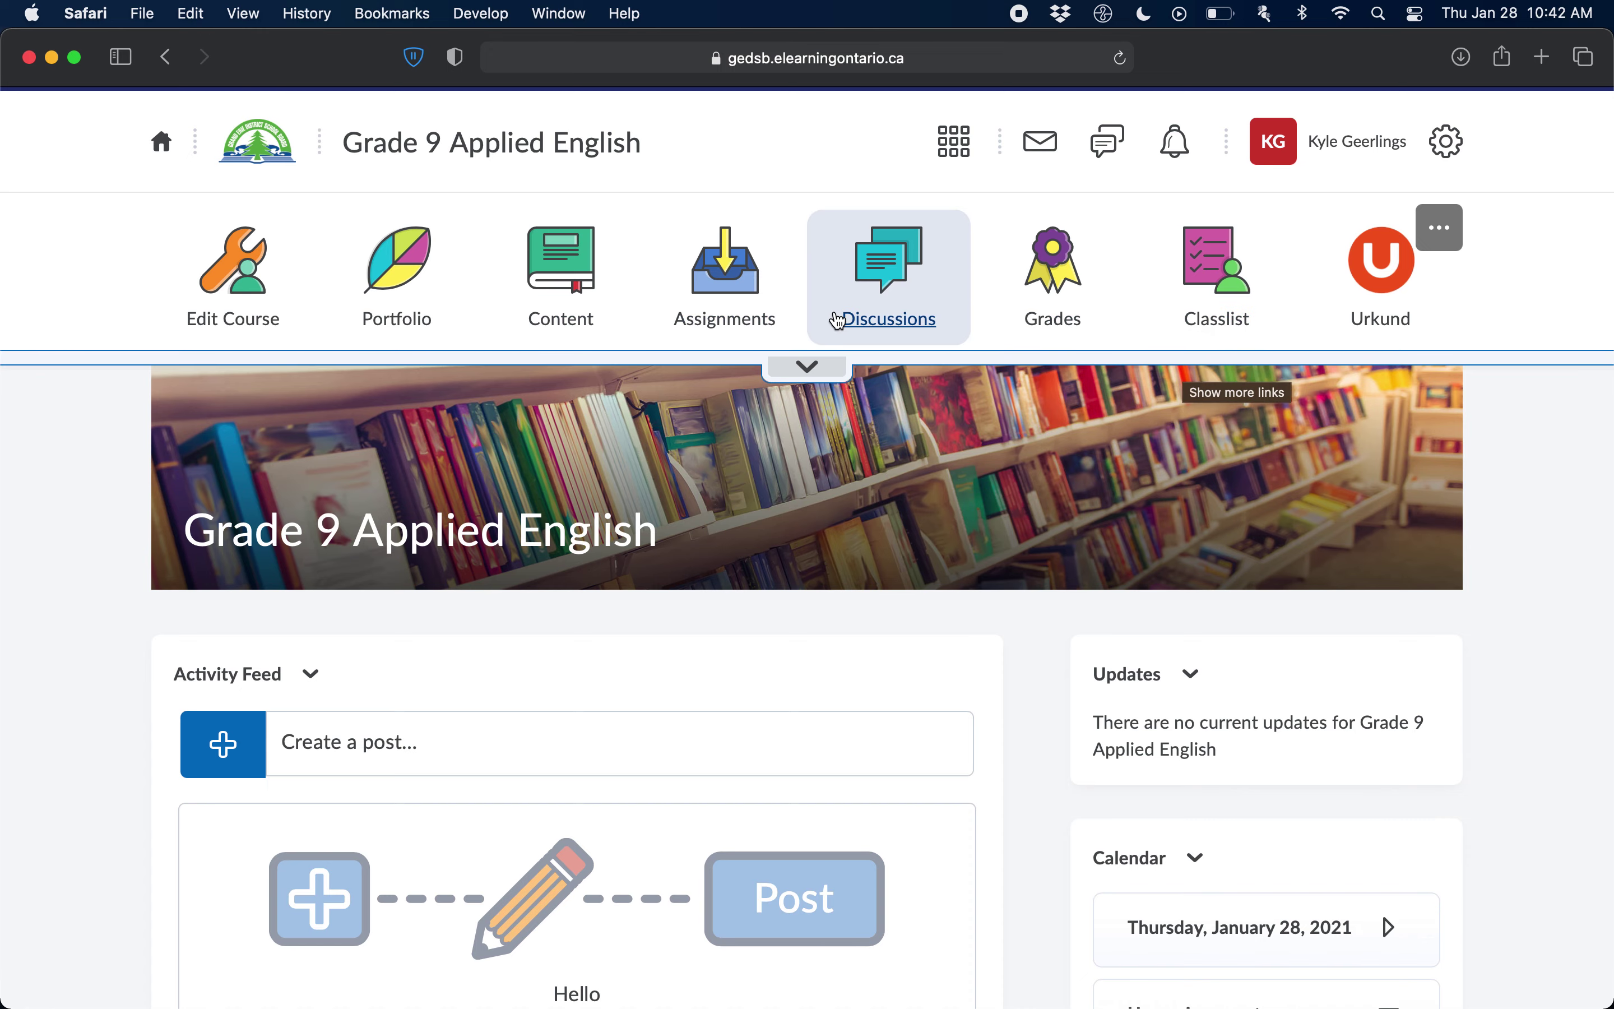
pyautogui.click(818, 379)
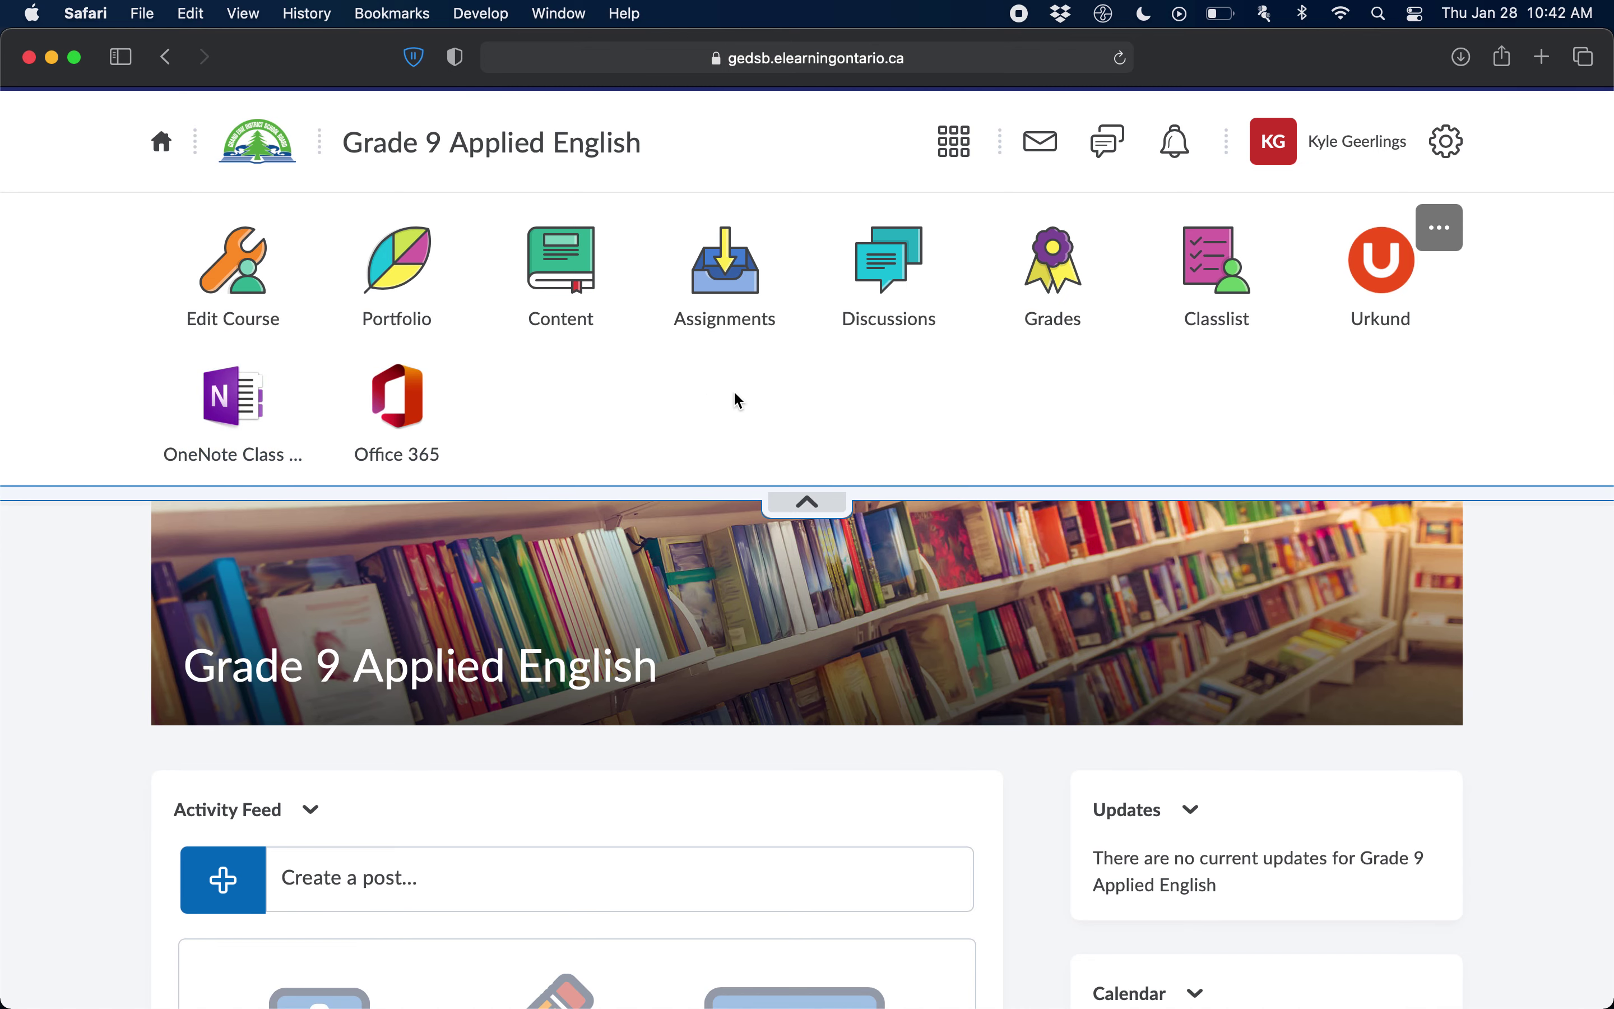
pyautogui.click(804, 505)
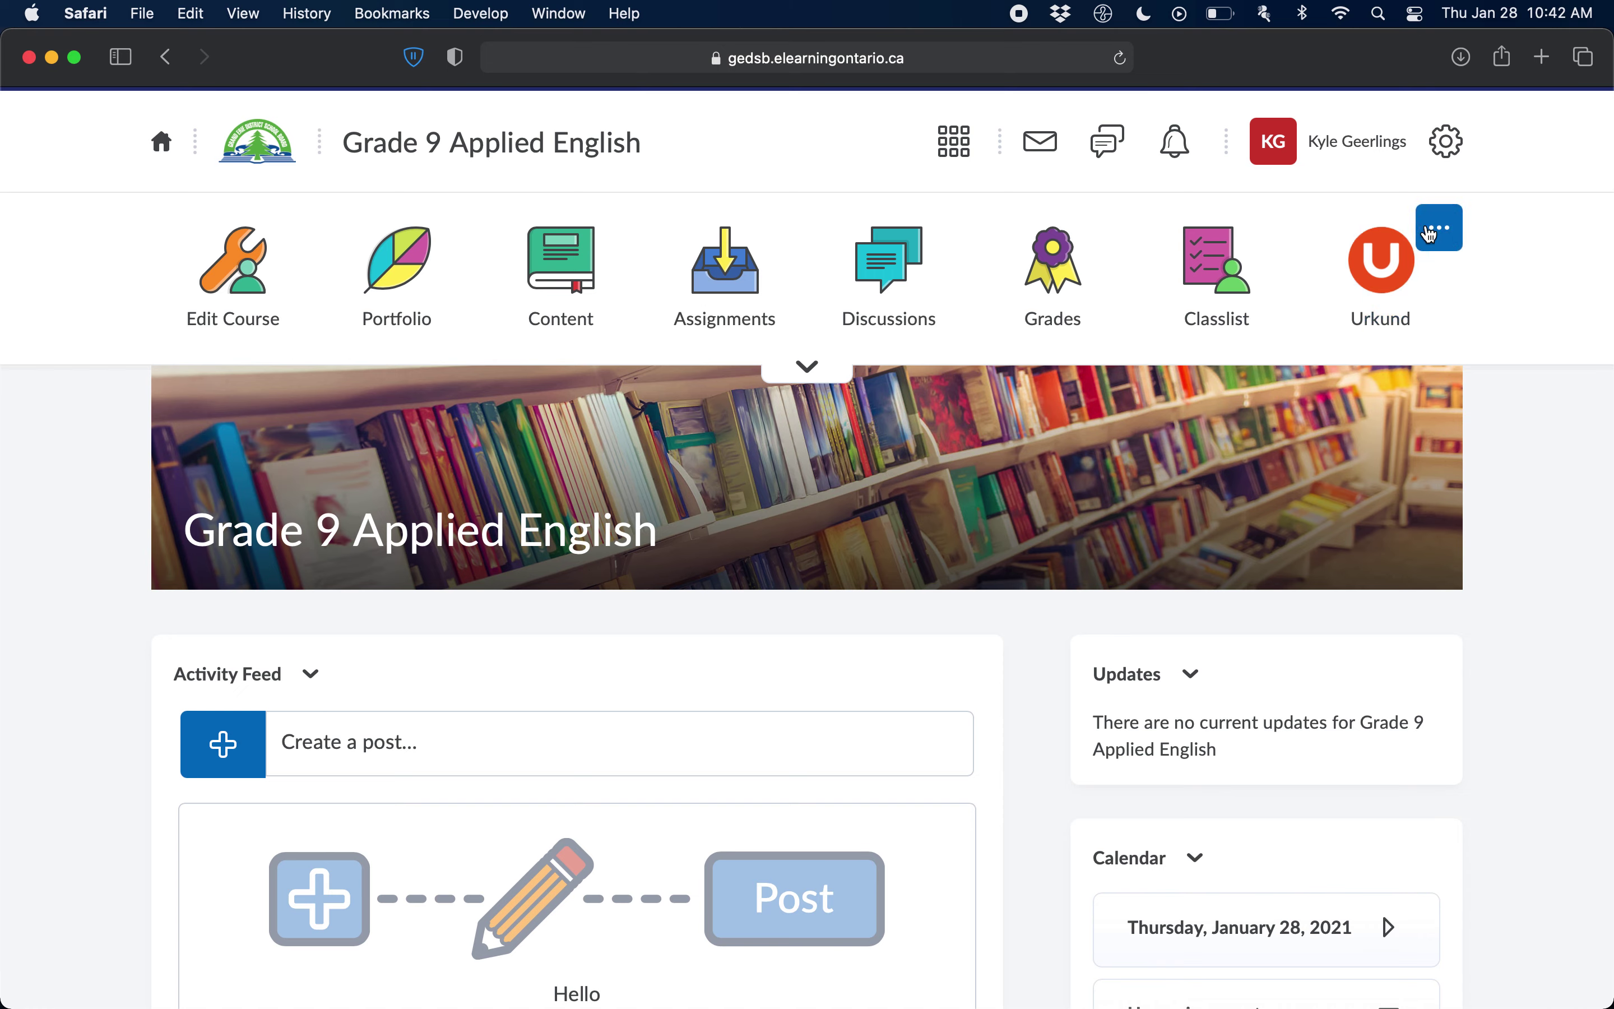
# - Start customizing this course navbar by creating an active copy of the shared navbar
pyautogui.click(1442, 234)
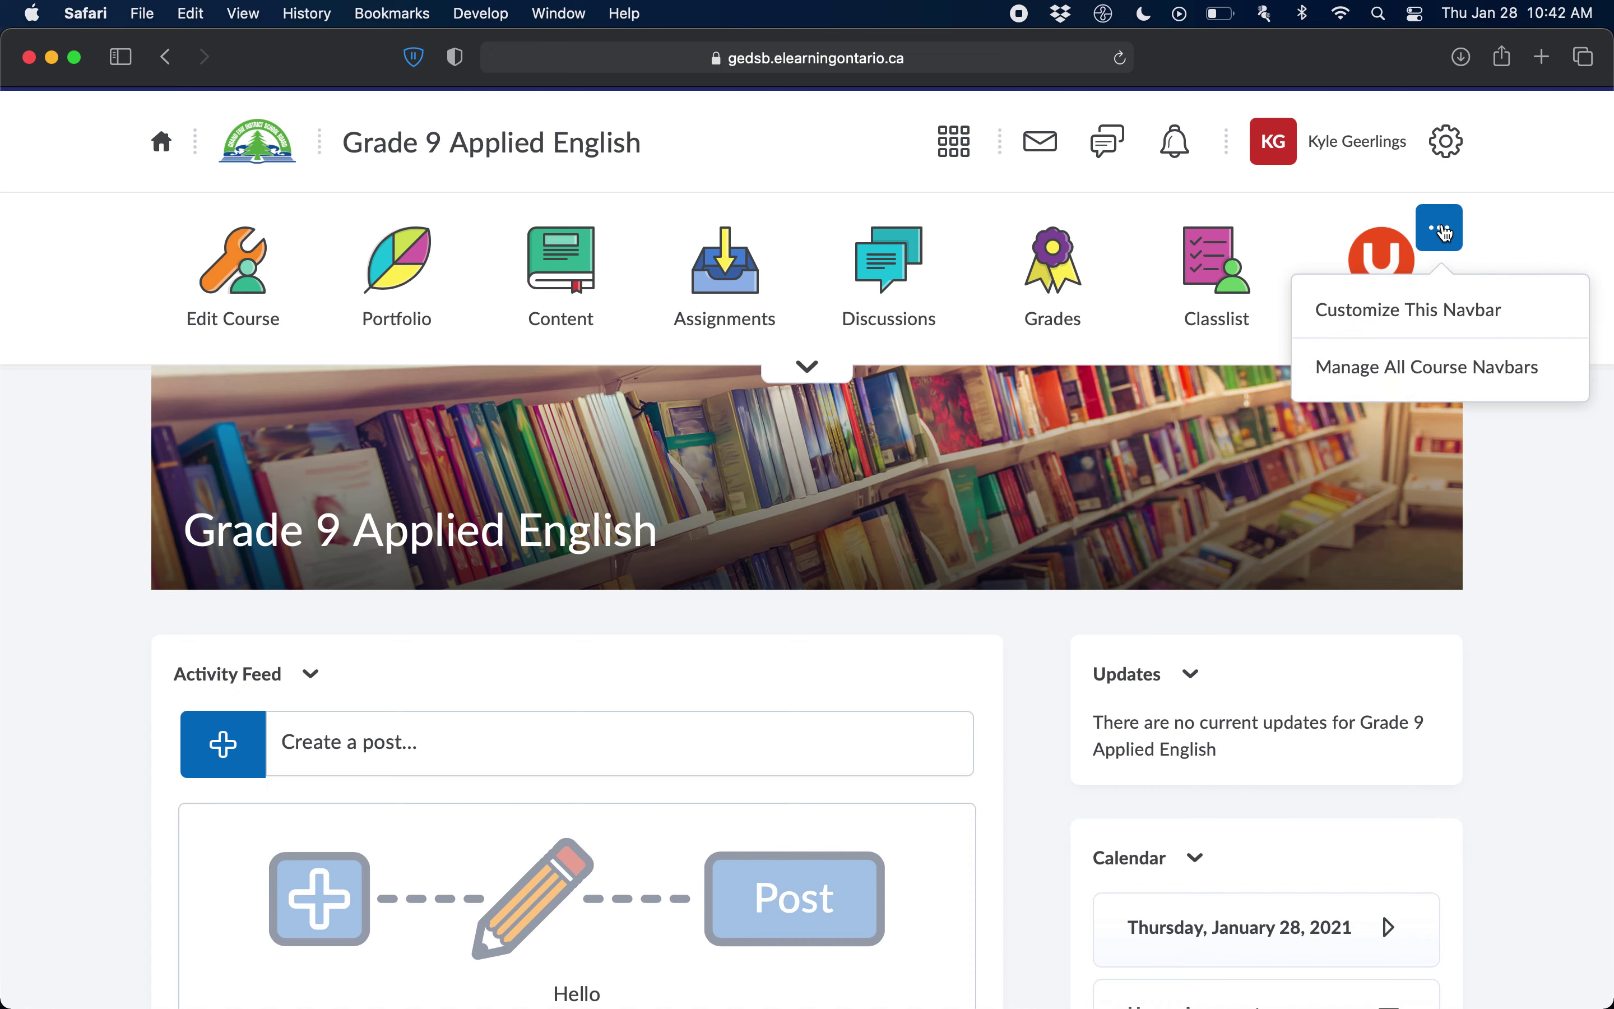
pyautogui.click(1374, 313)
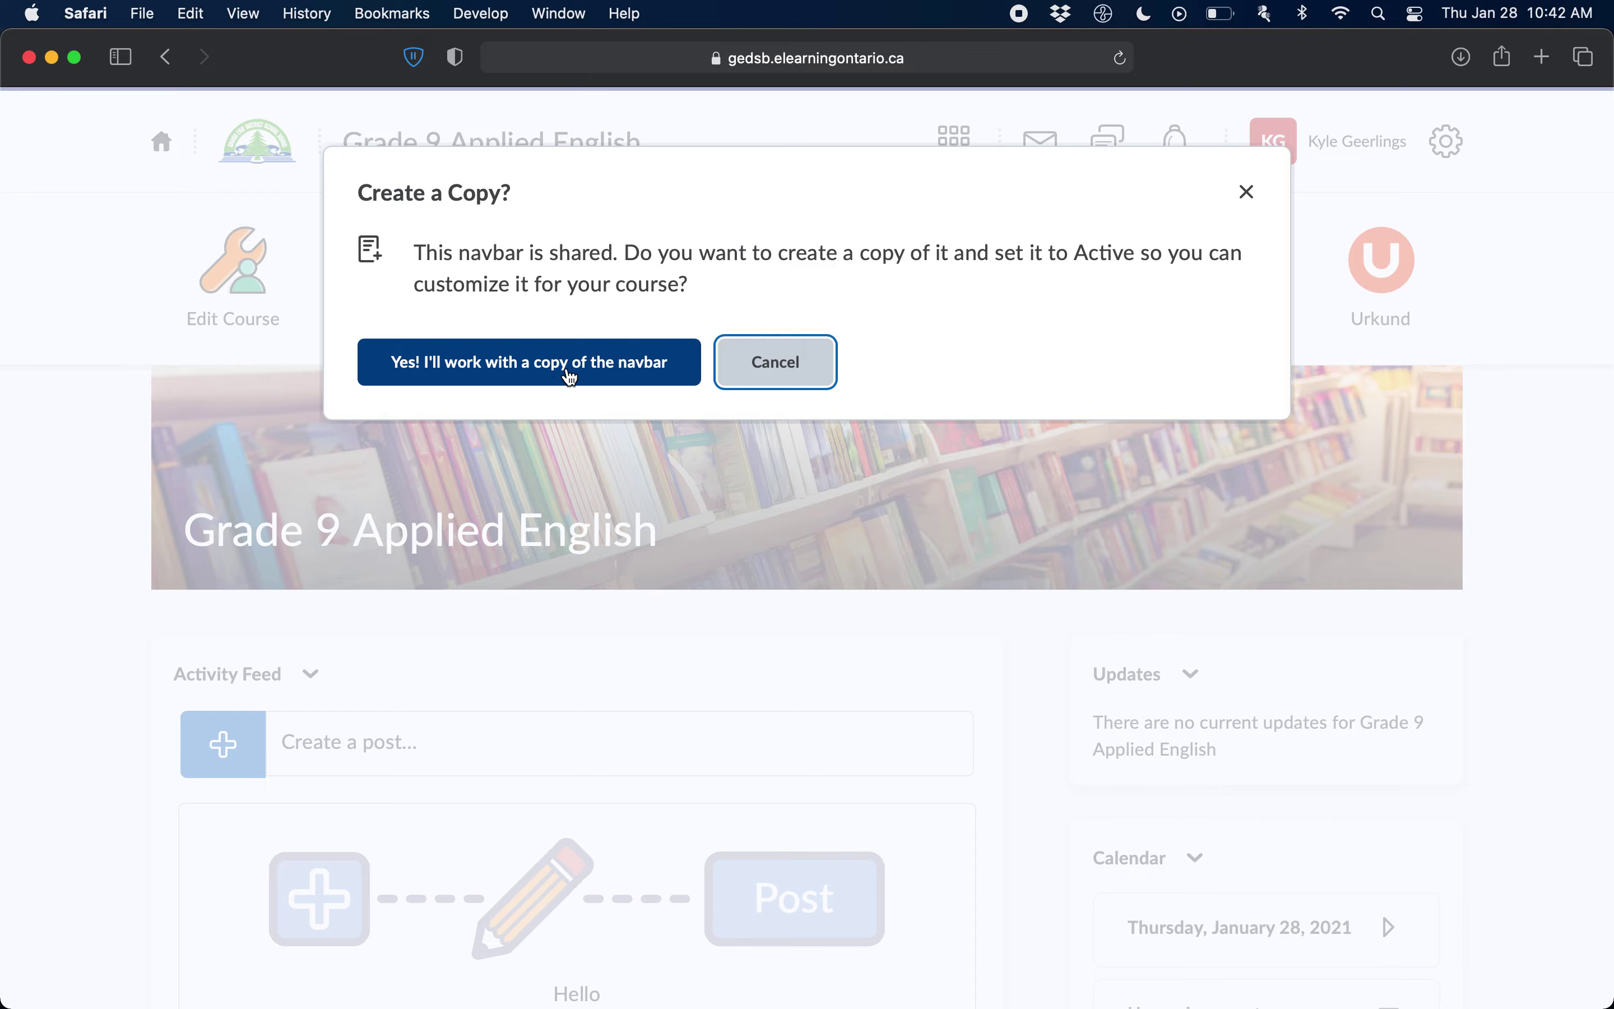
pyautogui.click(517, 370)
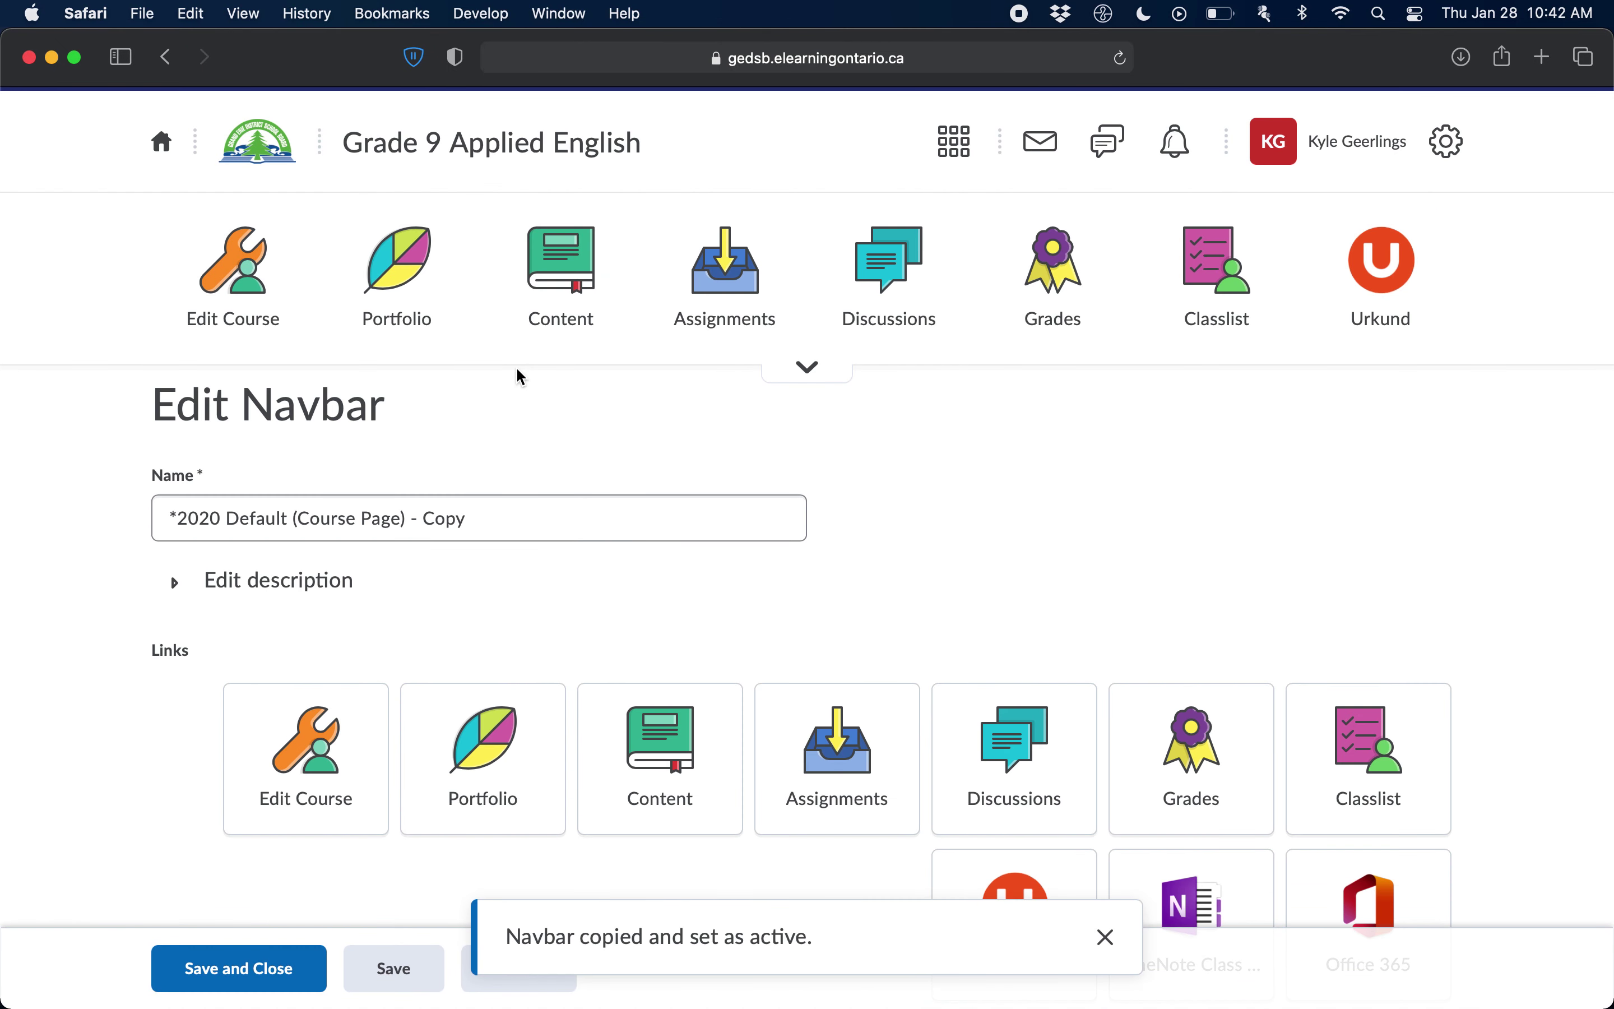
# - Examine the links and theme on the Edit Navbar page and compare them with the course navbar
pyautogui.scroll(-4, 1164, 440)
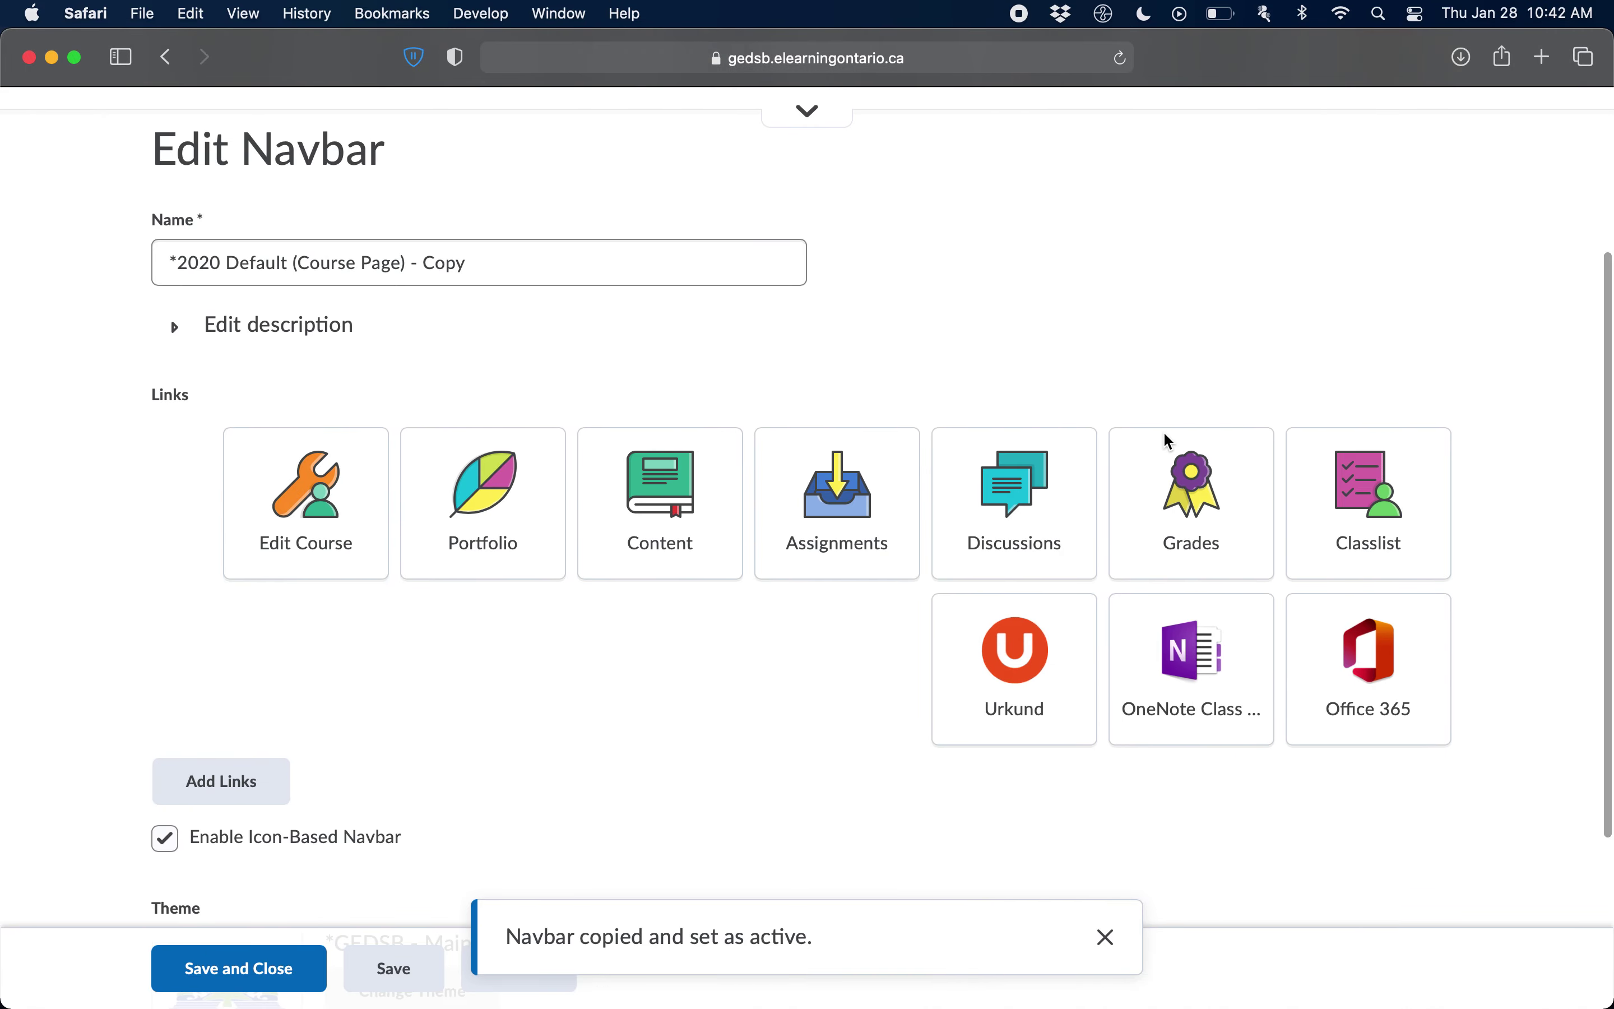
pyautogui.scroll(-2, 1168, 441)
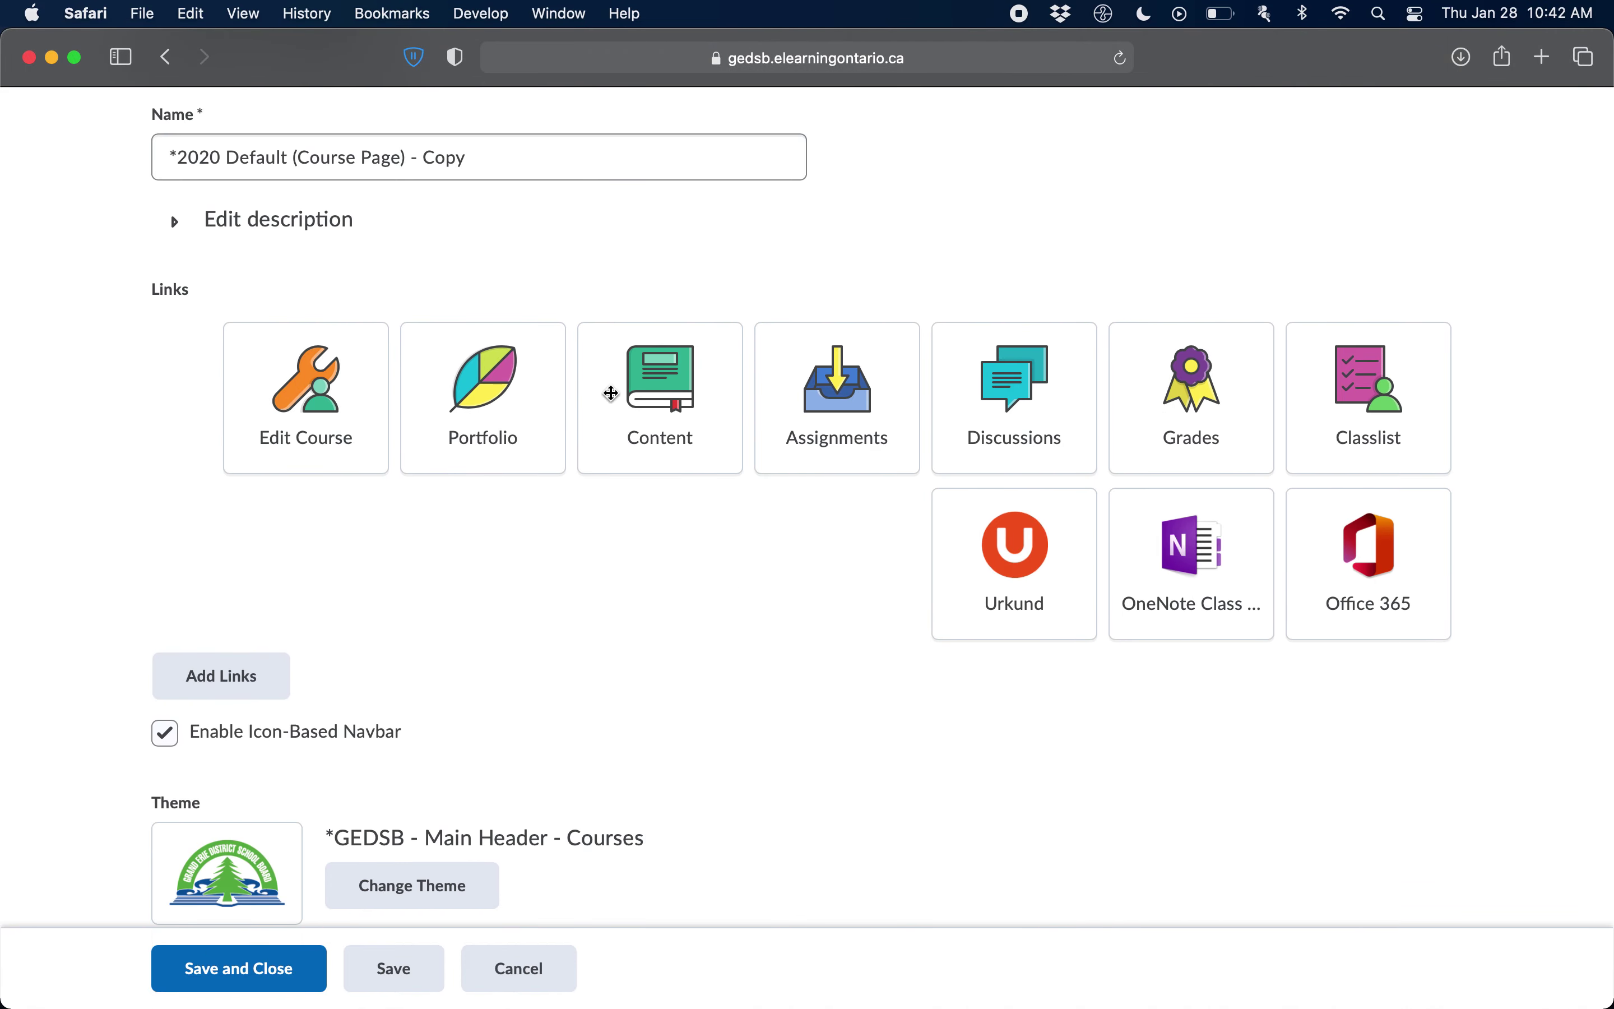
pyautogui.scroll(1, 1100, 644)
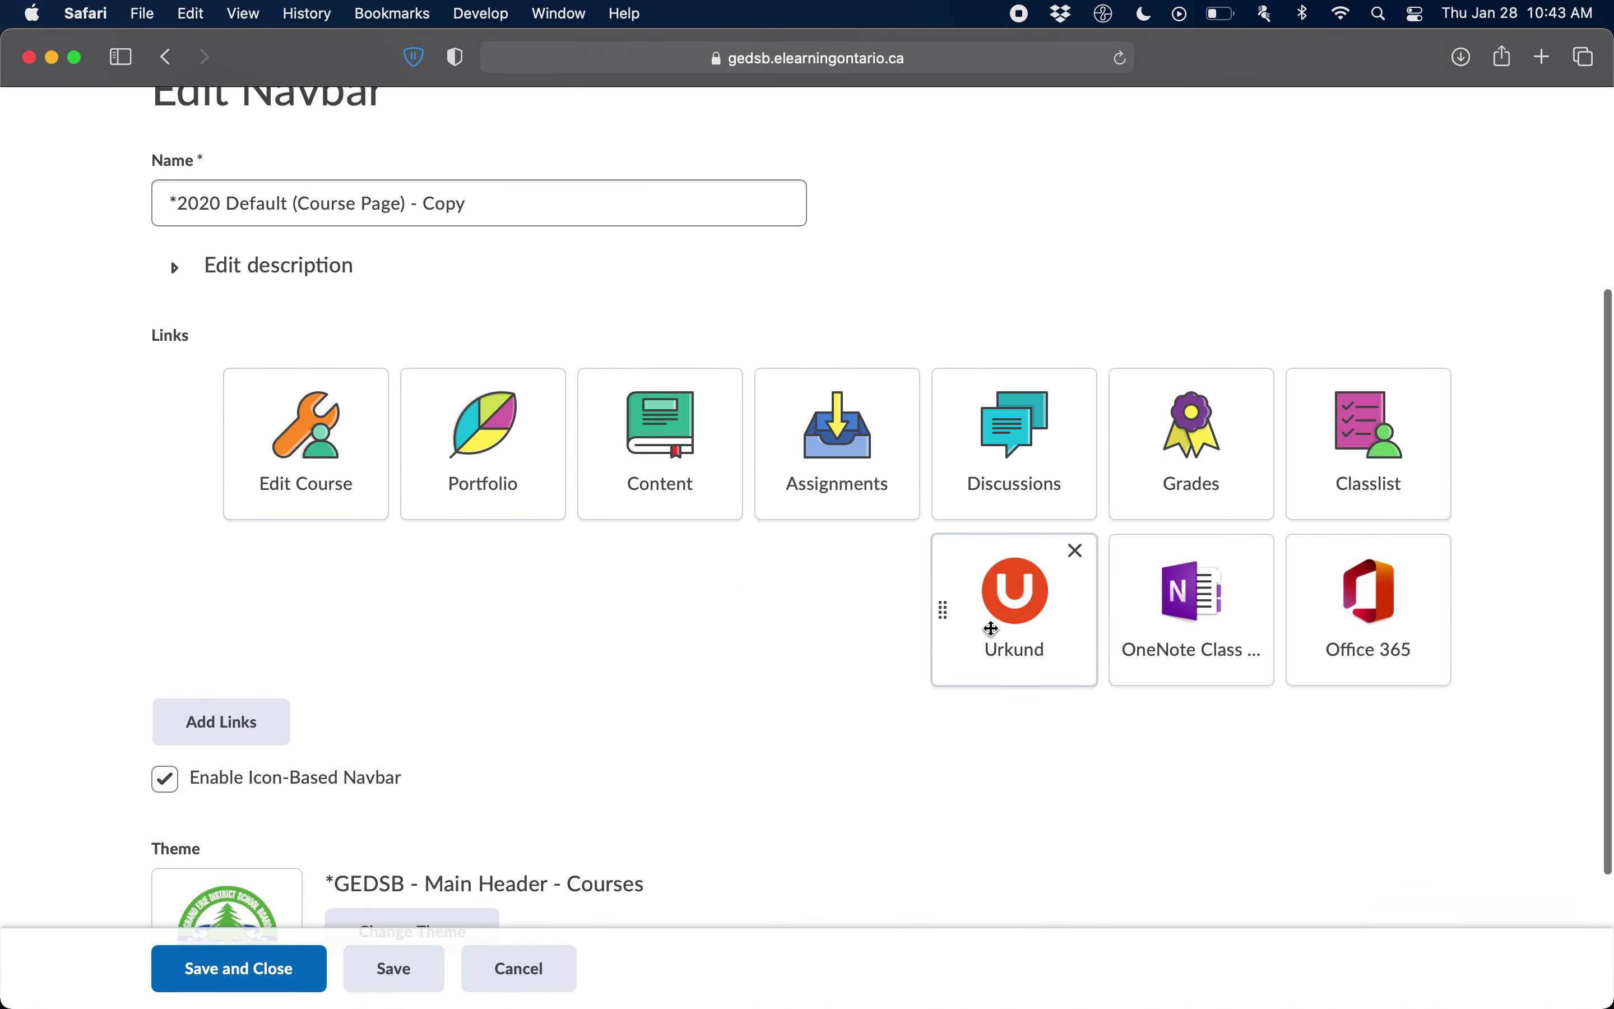
pyautogui.scroll(1, 1127, 547)
pyautogui.scroll(-1, 1127, 547)
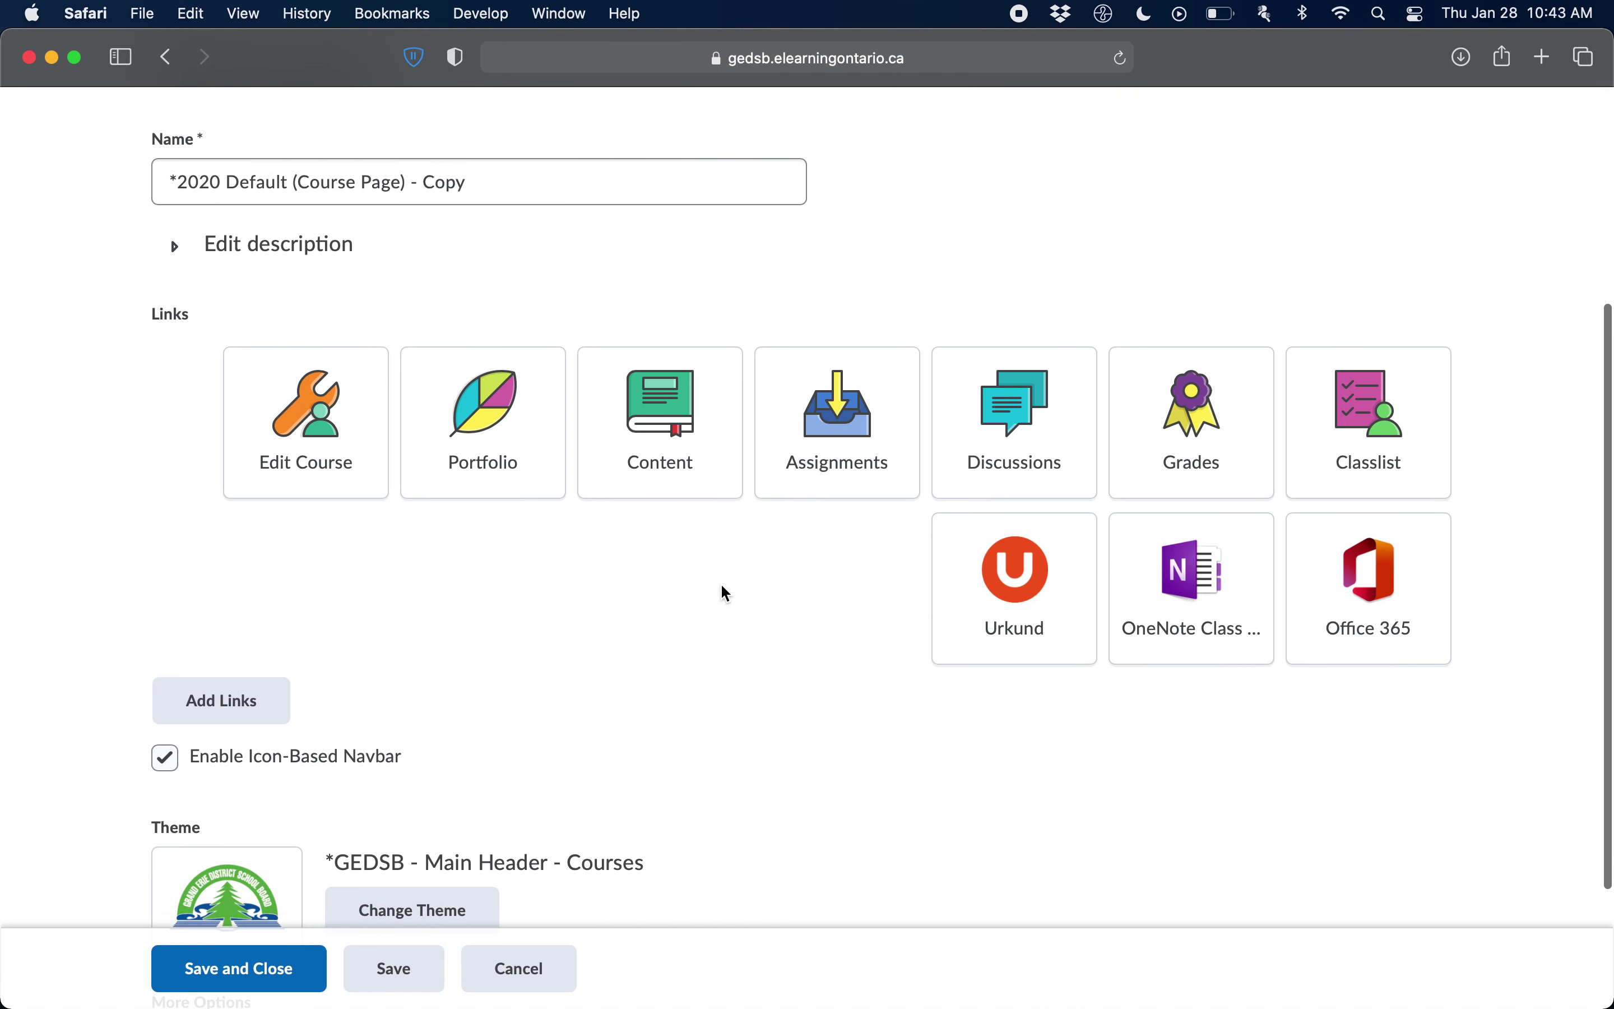
pyautogui.scroll(1, 828, 573)
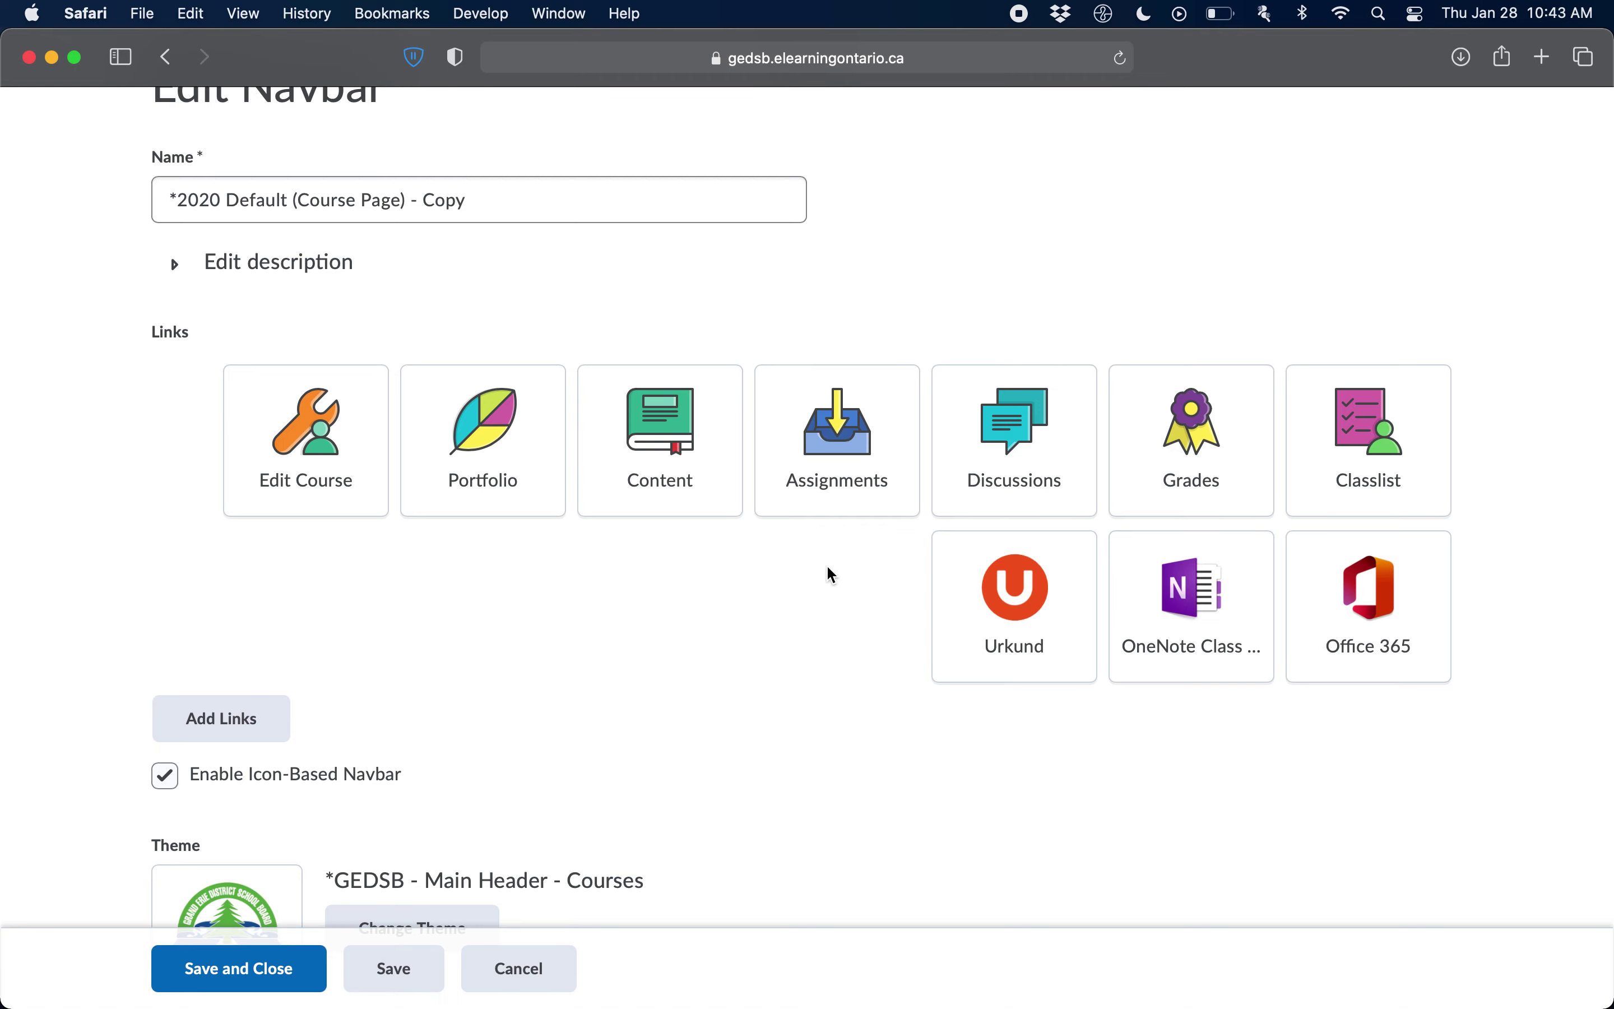
pyautogui.scroll(5, 831, 575)
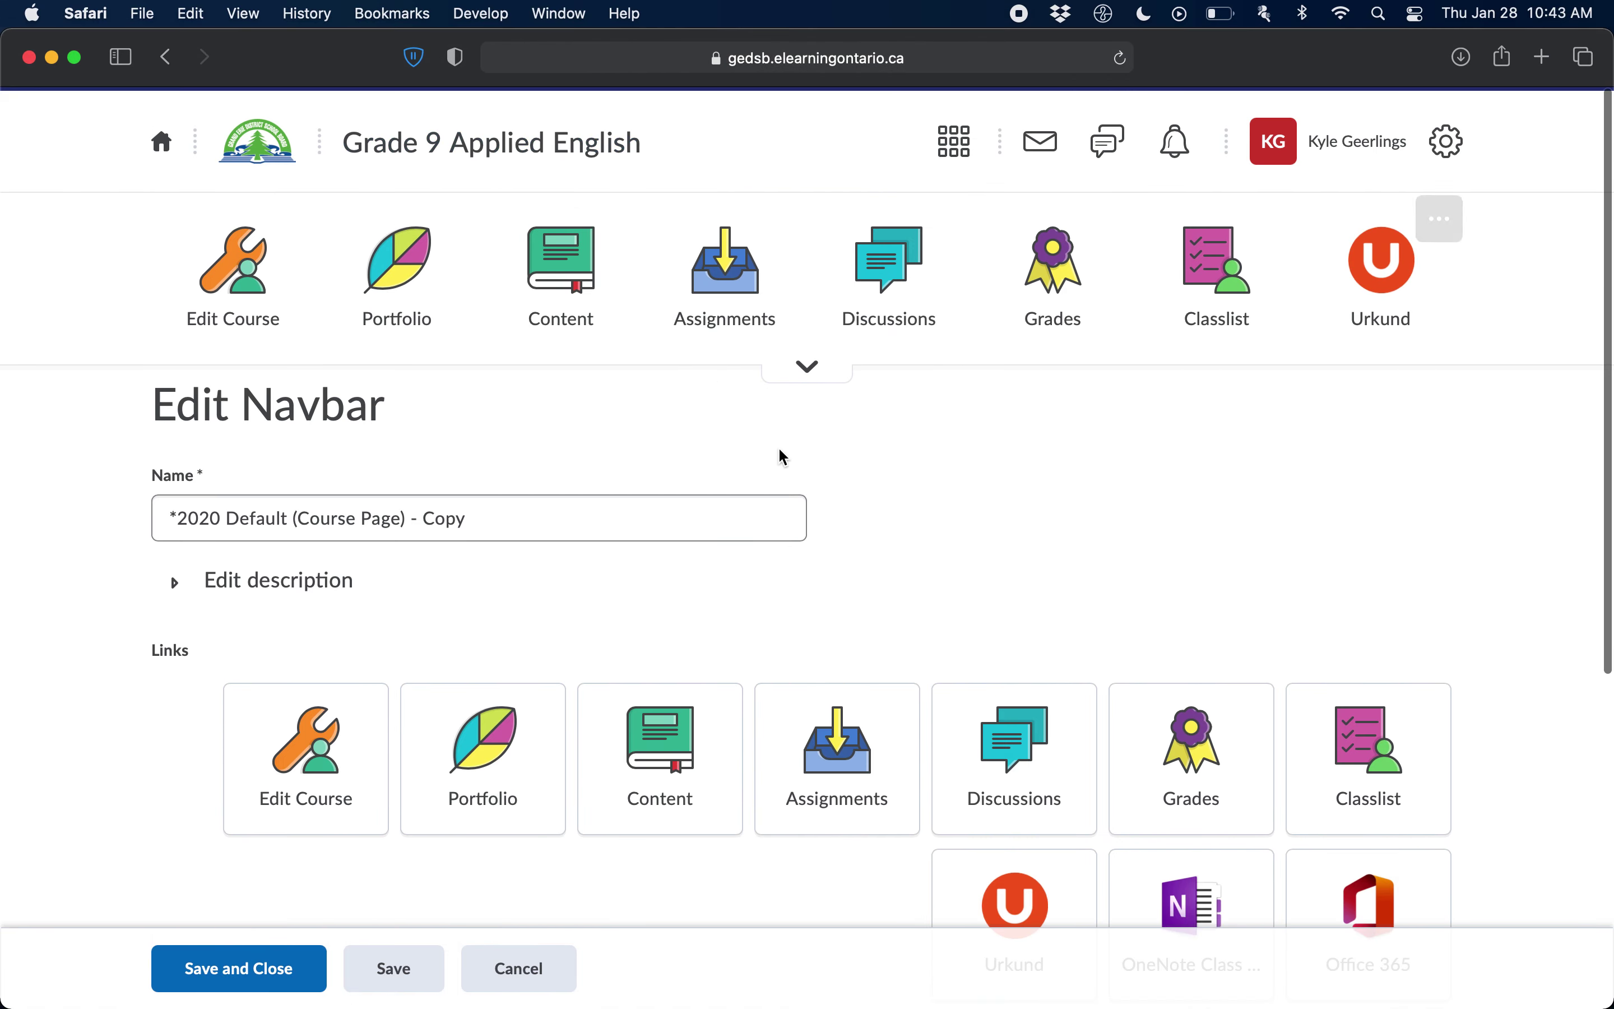
# - Remove the Portfolio and OneNote Class links from the navbar copy
pyautogui.scroll(-5, 789, 471)
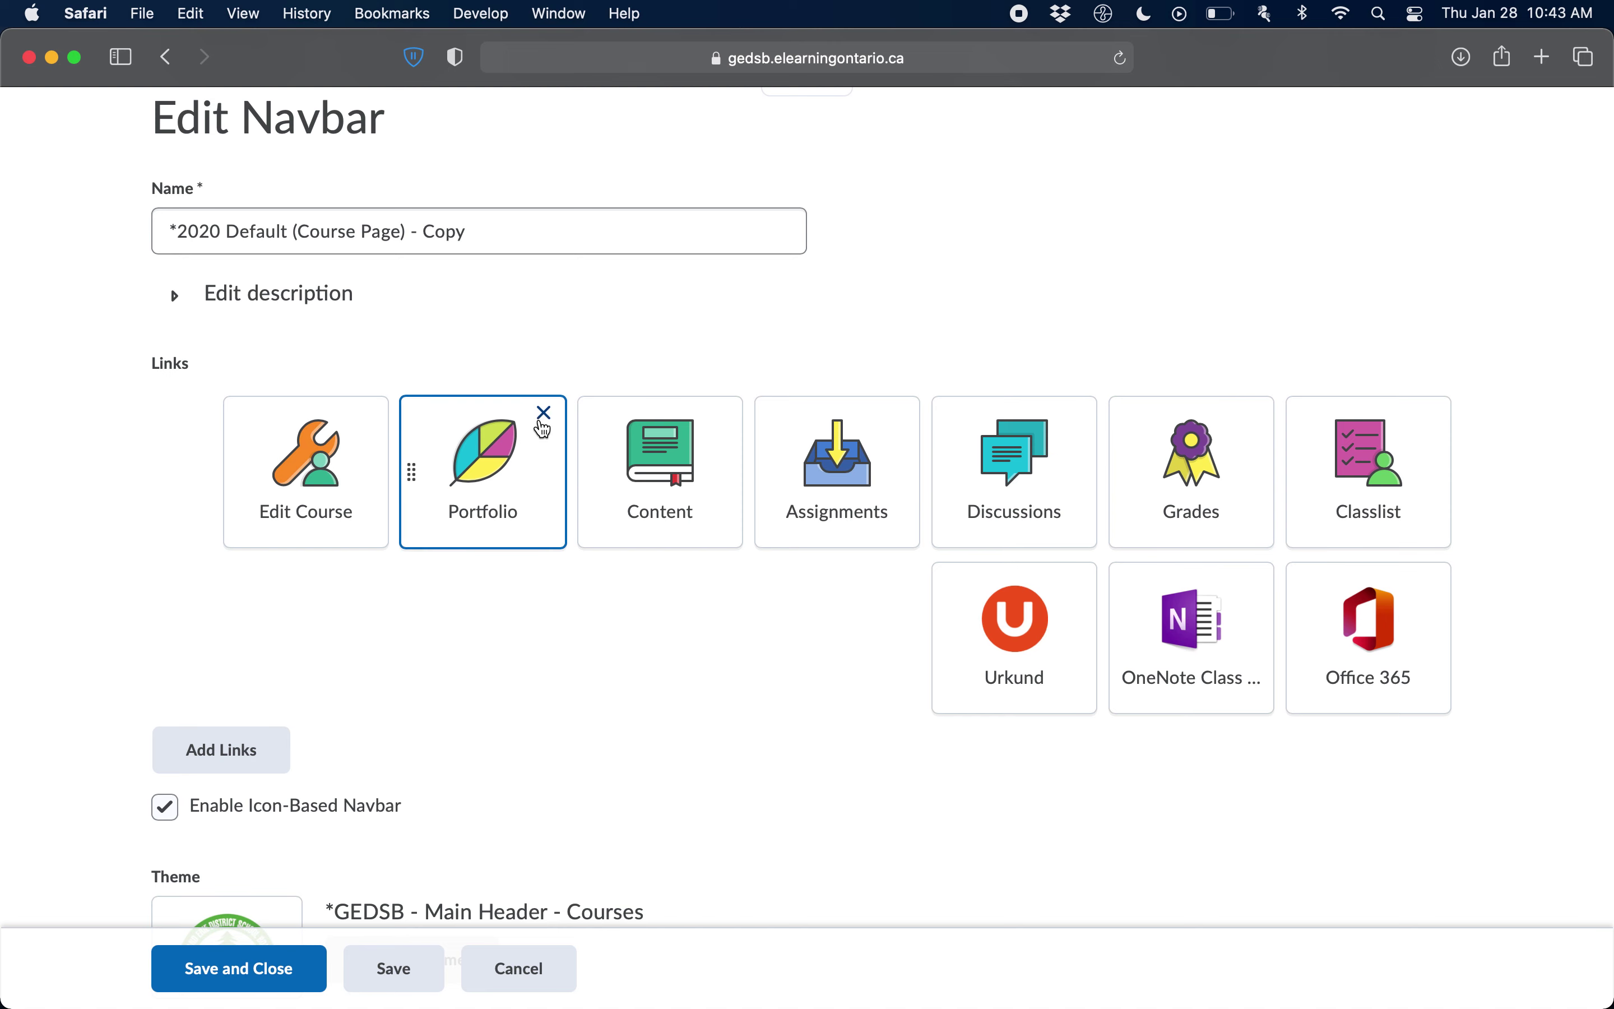
pyautogui.click(544, 419)
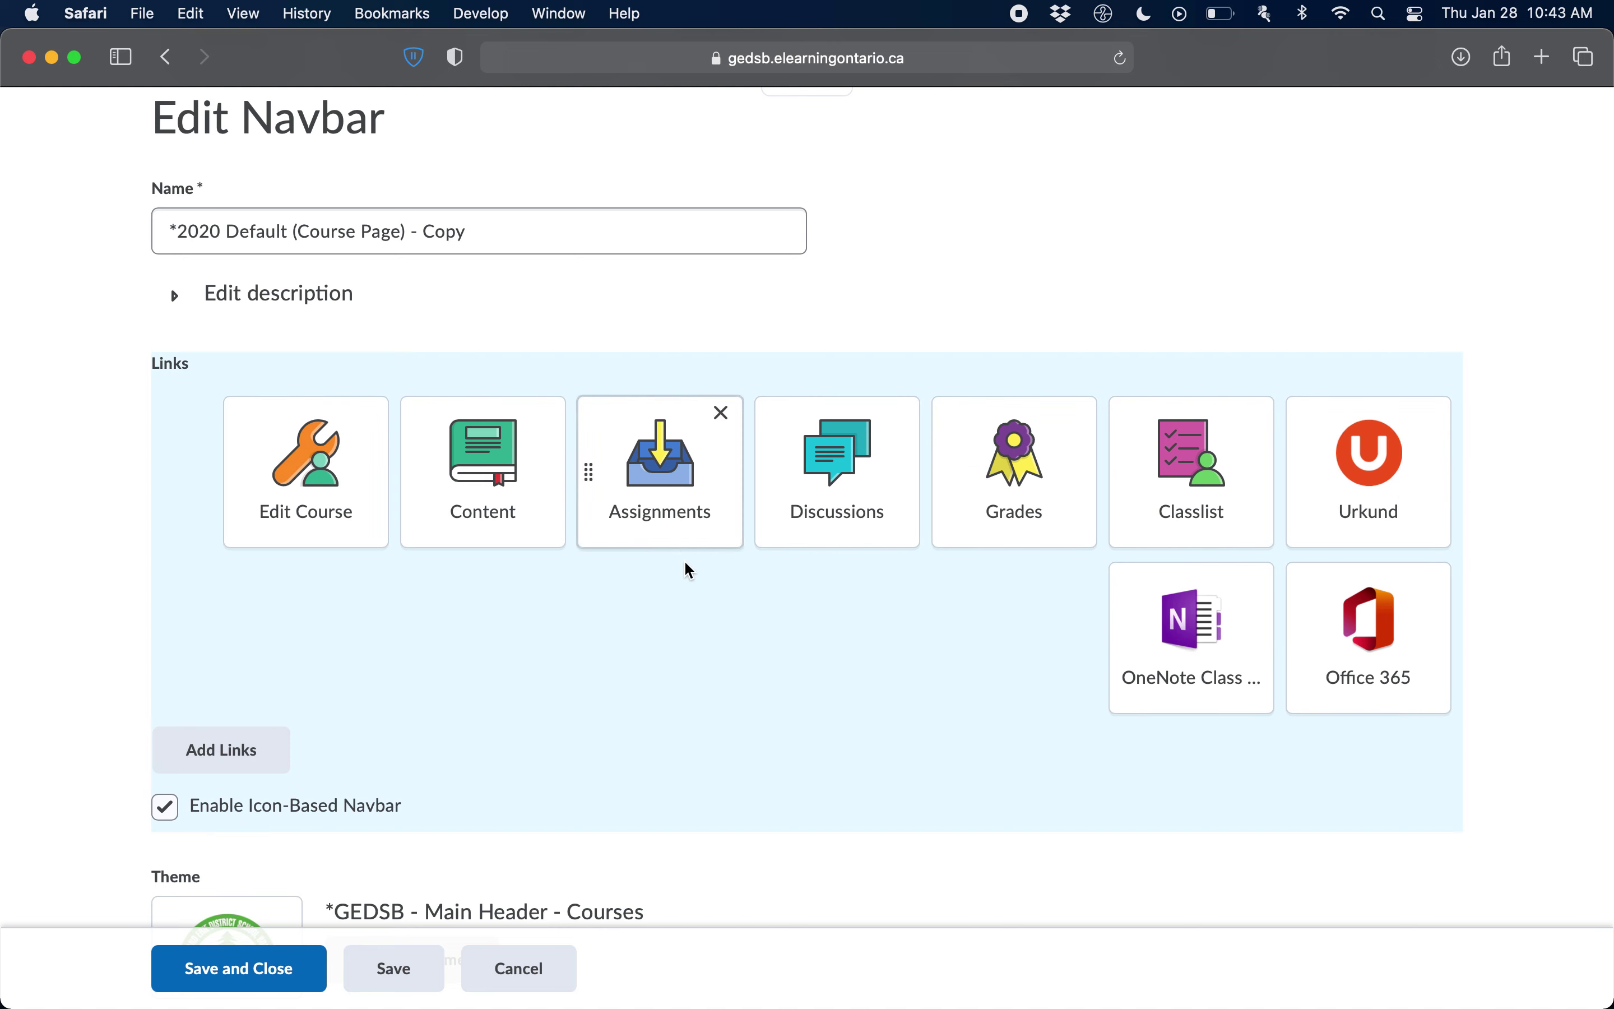
pyautogui.scroll(2, 704, 577)
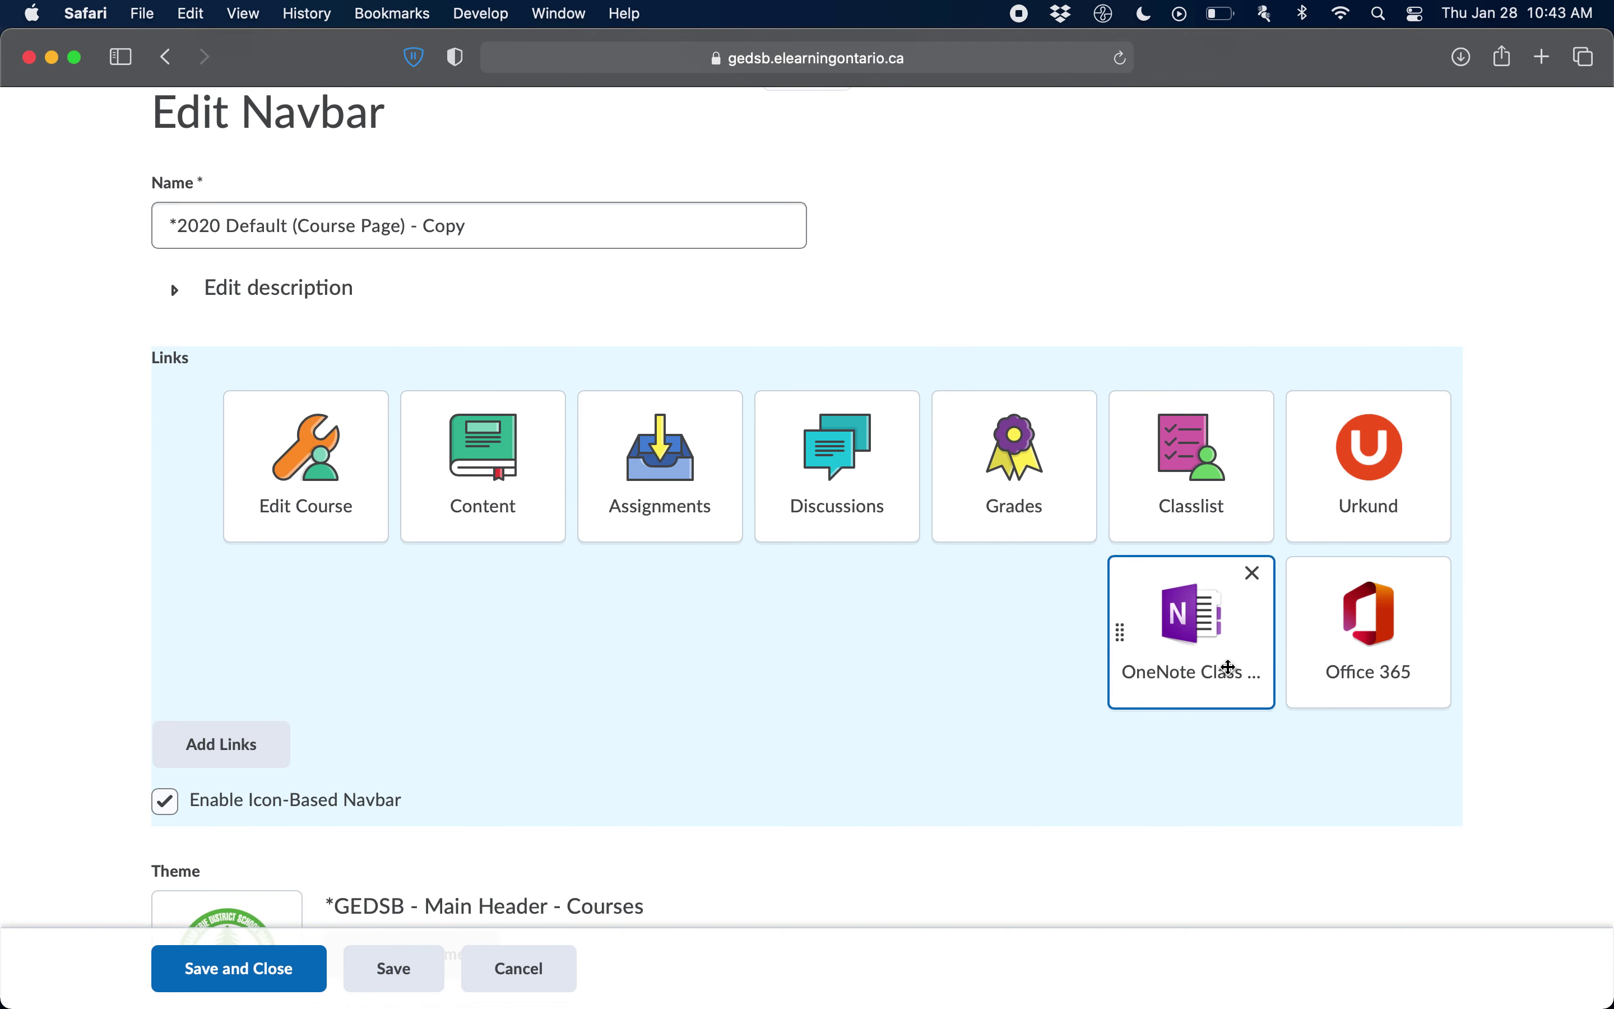
pyautogui.click(1254, 573)
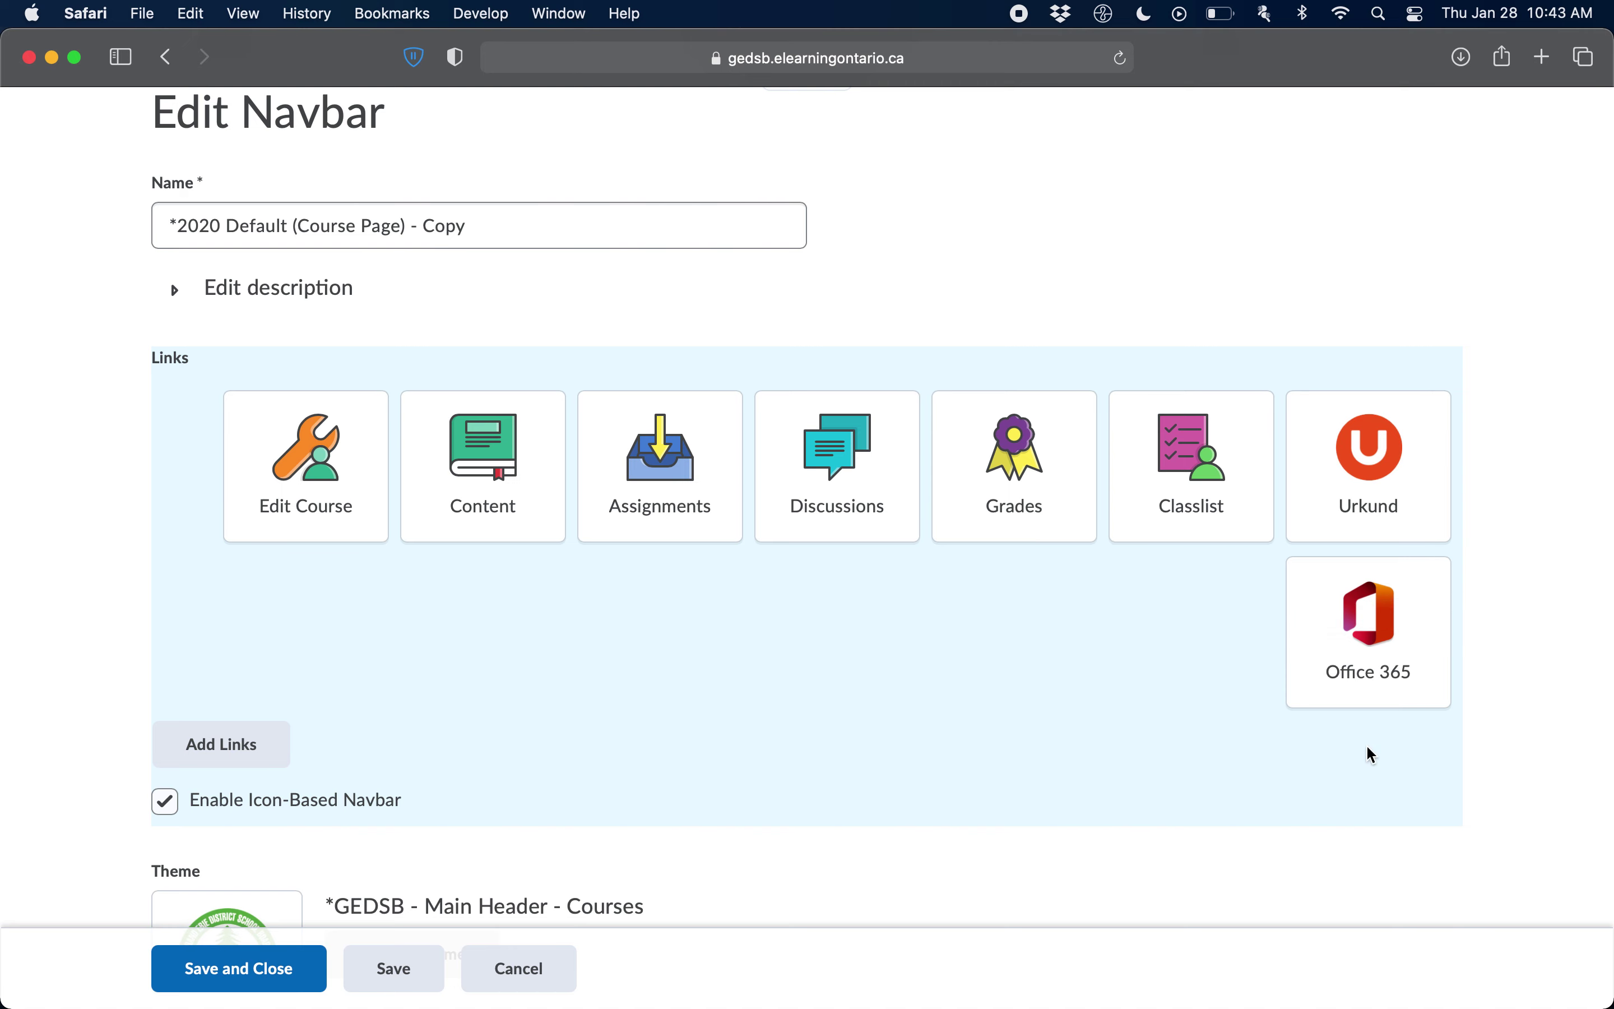
# - Move the Office 365 link between Content and Assignments in the navbar's link order
pyautogui.scroll(5, 1372, 756)
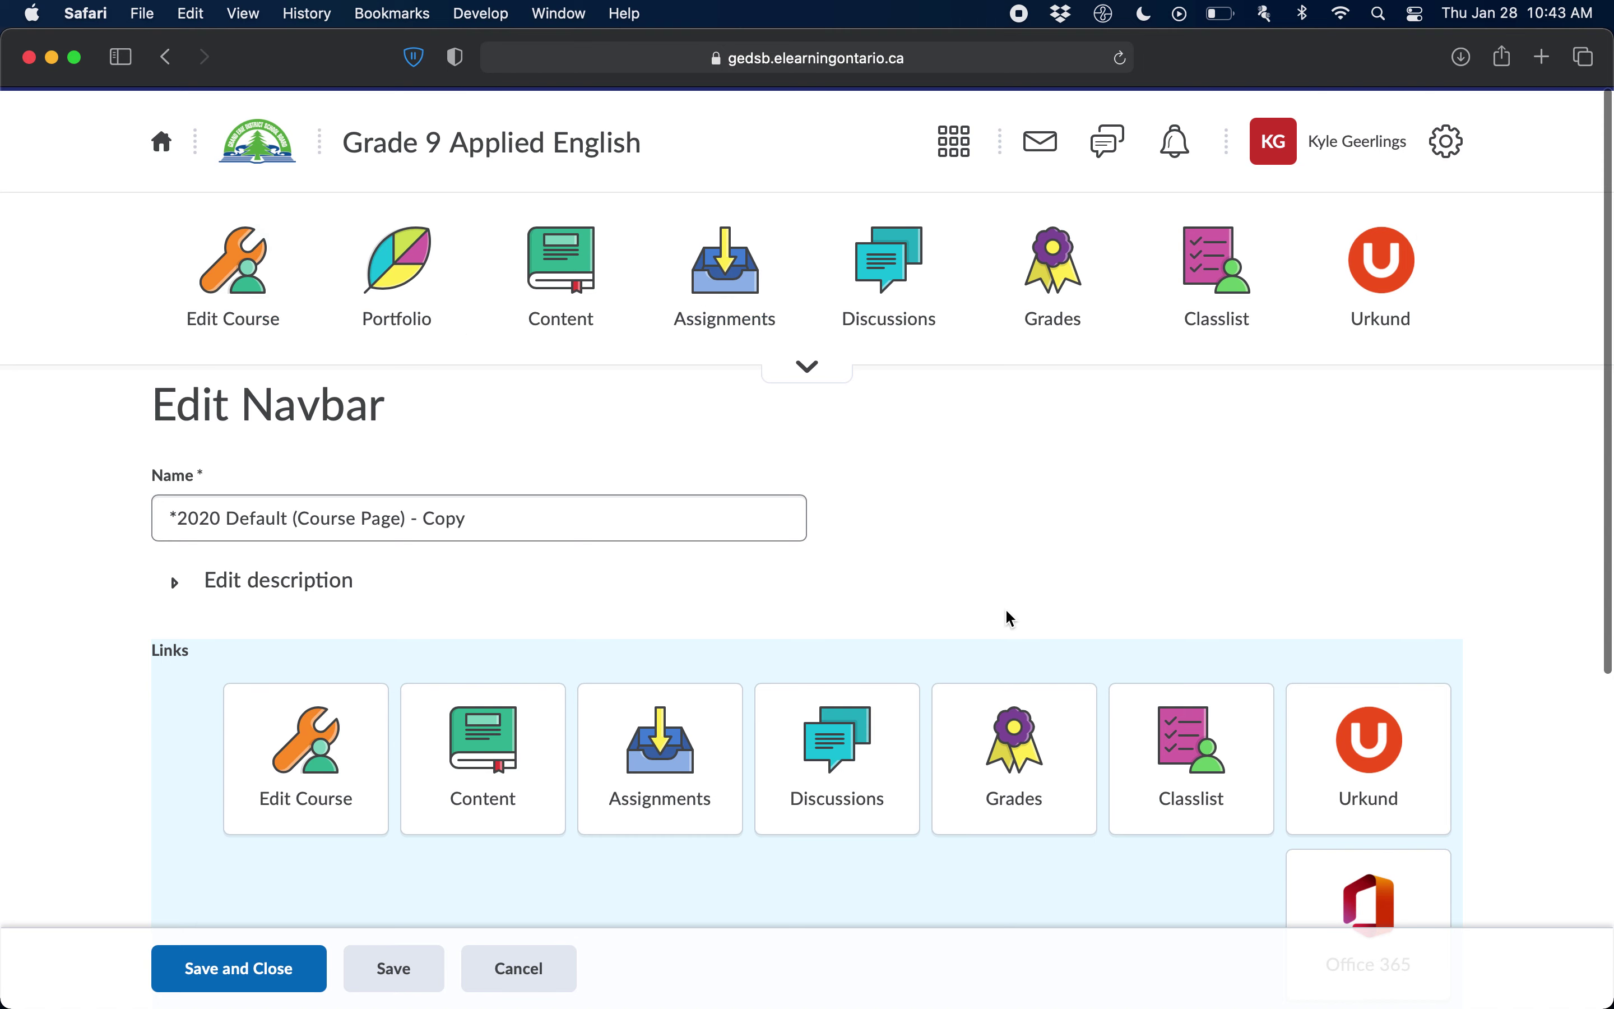
pyautogui.scroll(-5, 1005, 616)
pyautogui.moveTo(1368, 619)
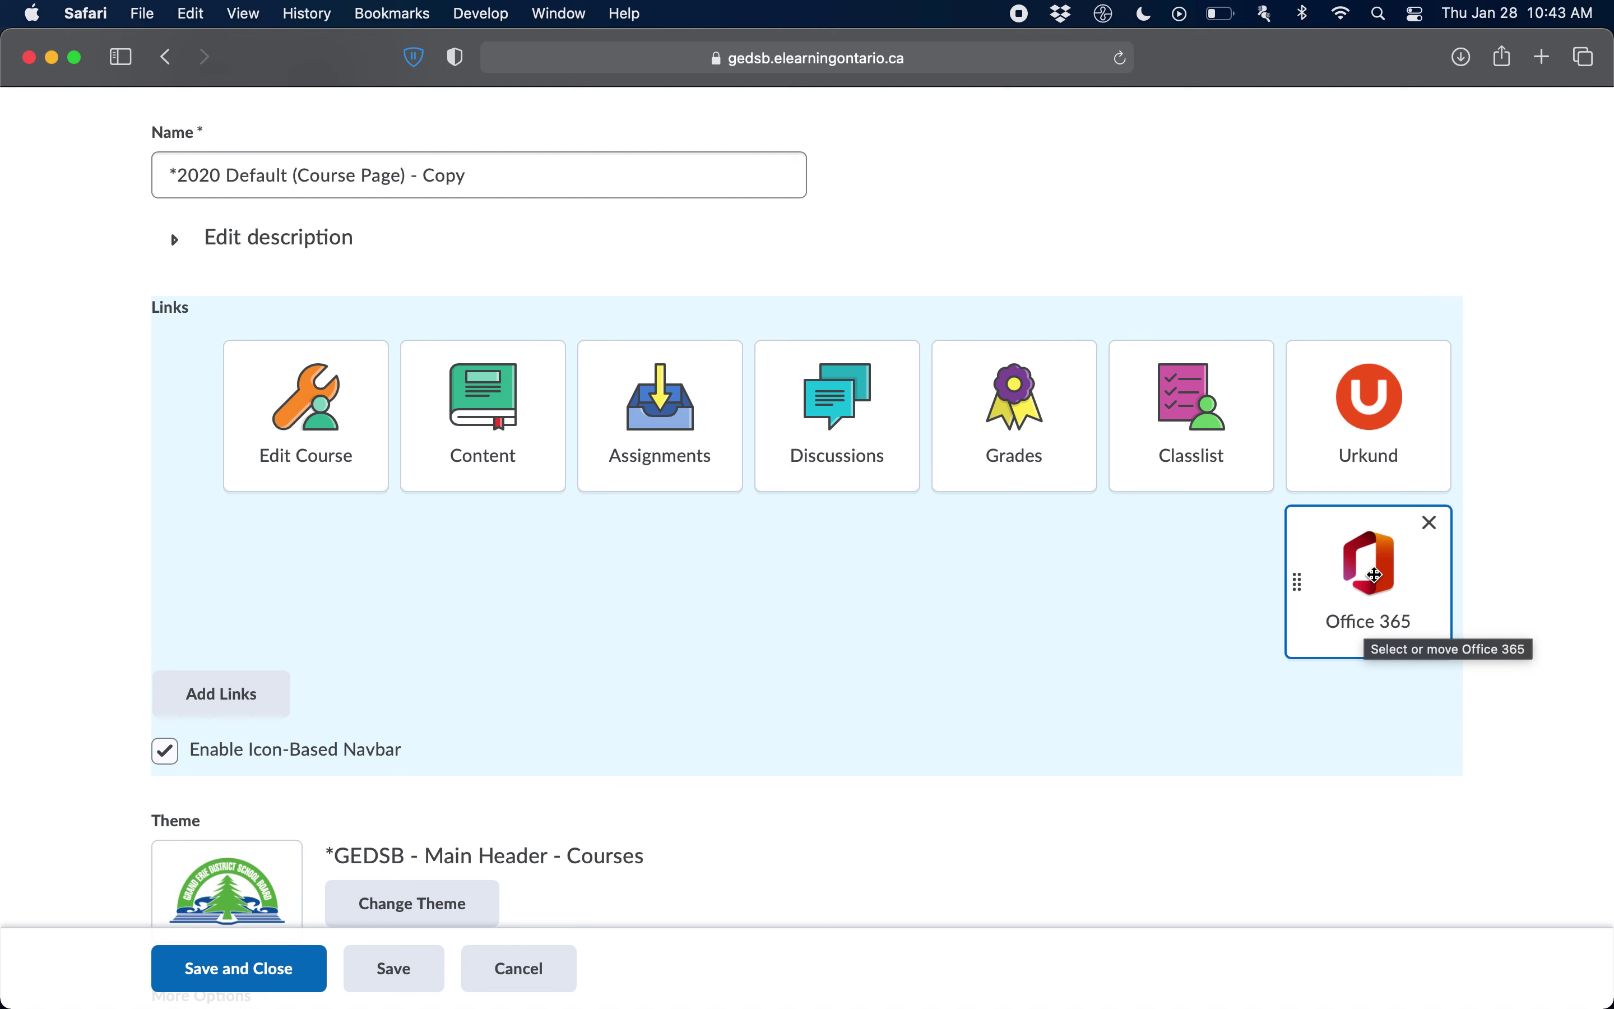
pyautogui.click(1377, 575)
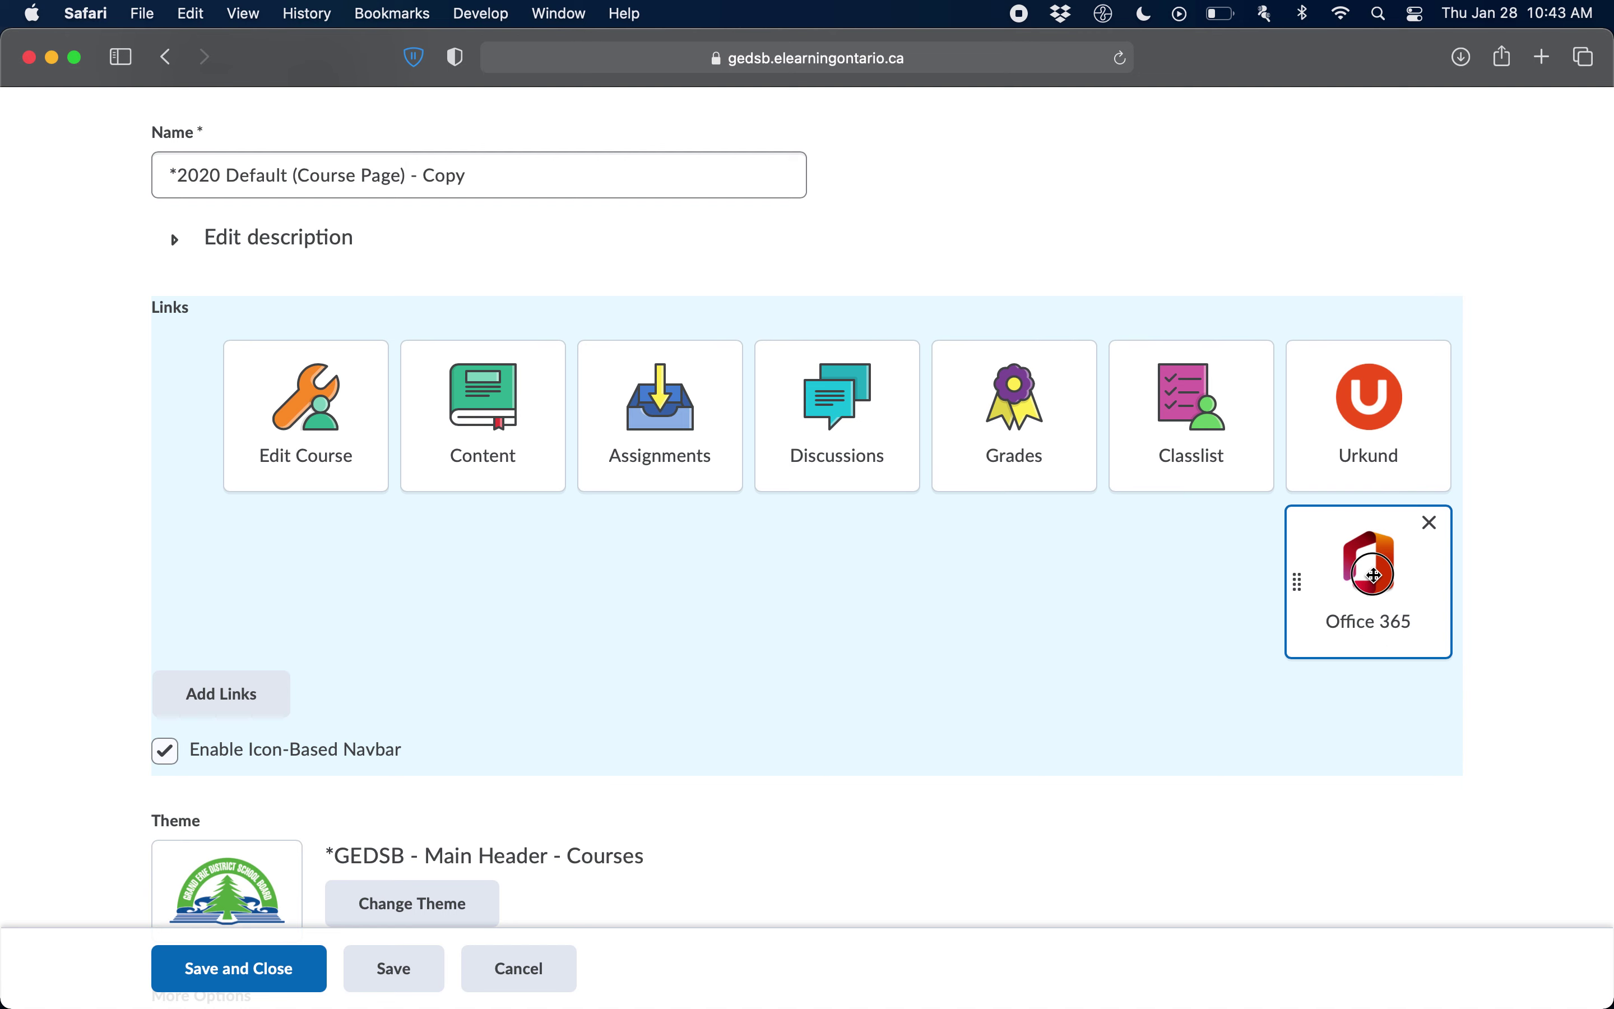
pyautogui.moveTo(1377, 575)
pyautogui.mouseDown()
pyautogui.moveTo(1066, 430)
pyautogui.moveTo(1301, 534)
pyautogui.moveTo(1157, 461)
pyautogui.moveTo(800, 404)
pyautogui.moveTo(1105, 530)
pyautogui.moveTo(936, 393)
pyautogui.moveTo(628, 424)
pyautogui.mouseUp()
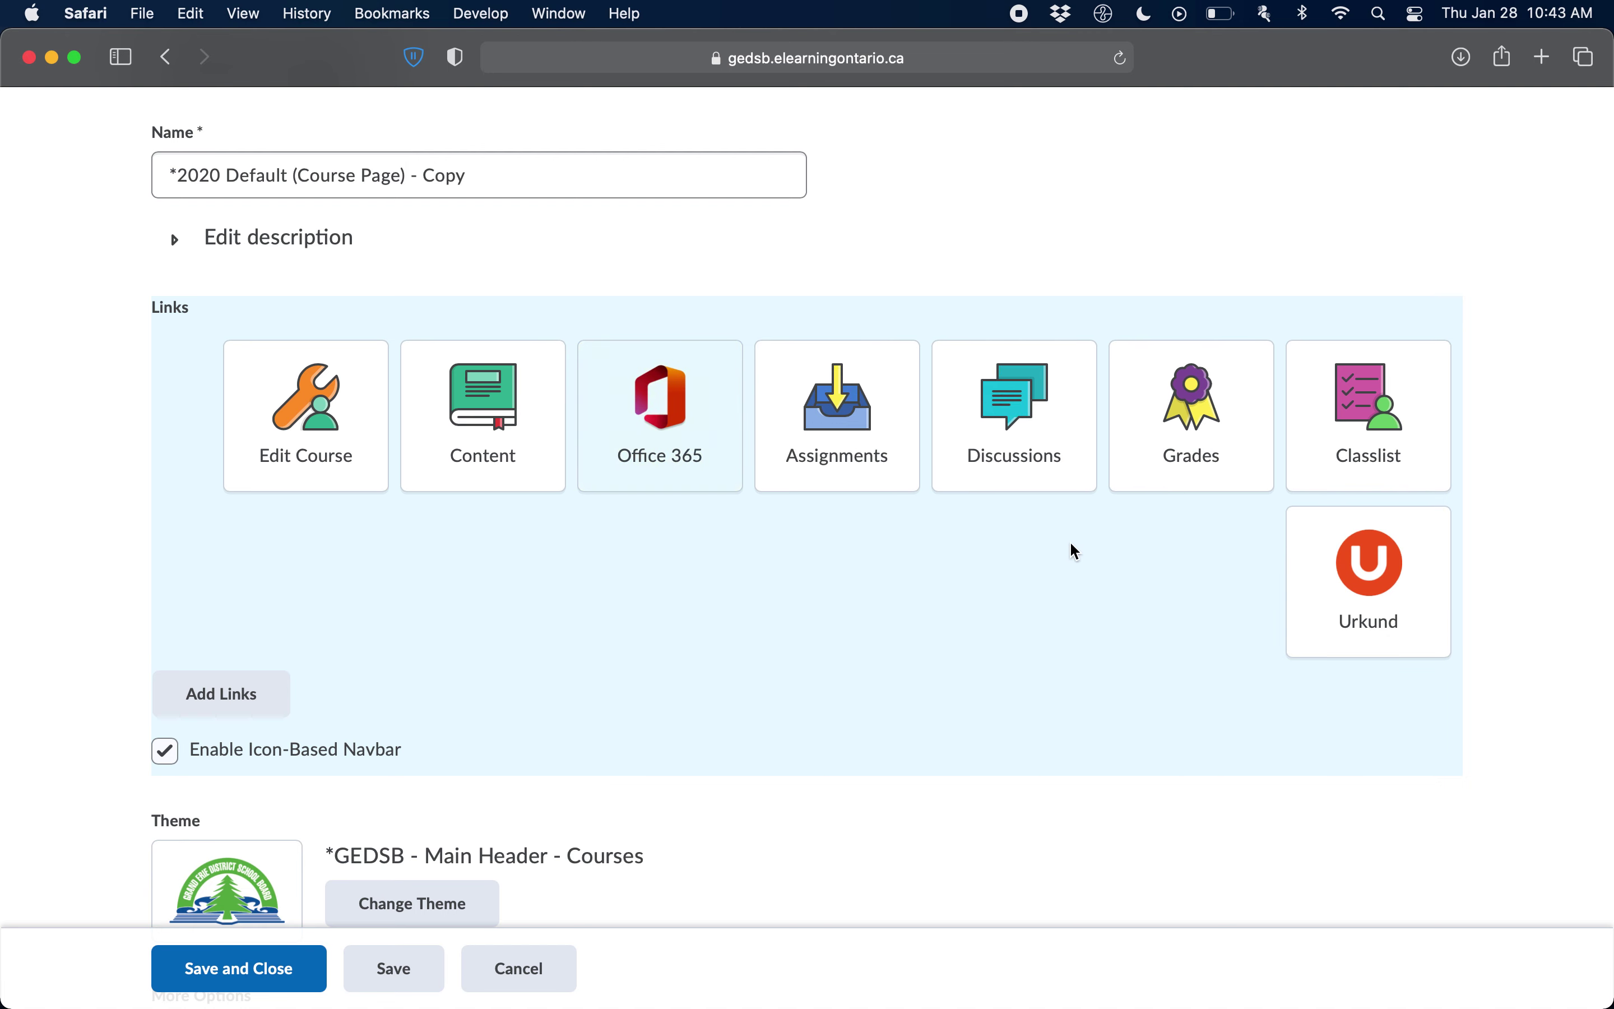
pyautogui.scroll(1, 1048, 663)
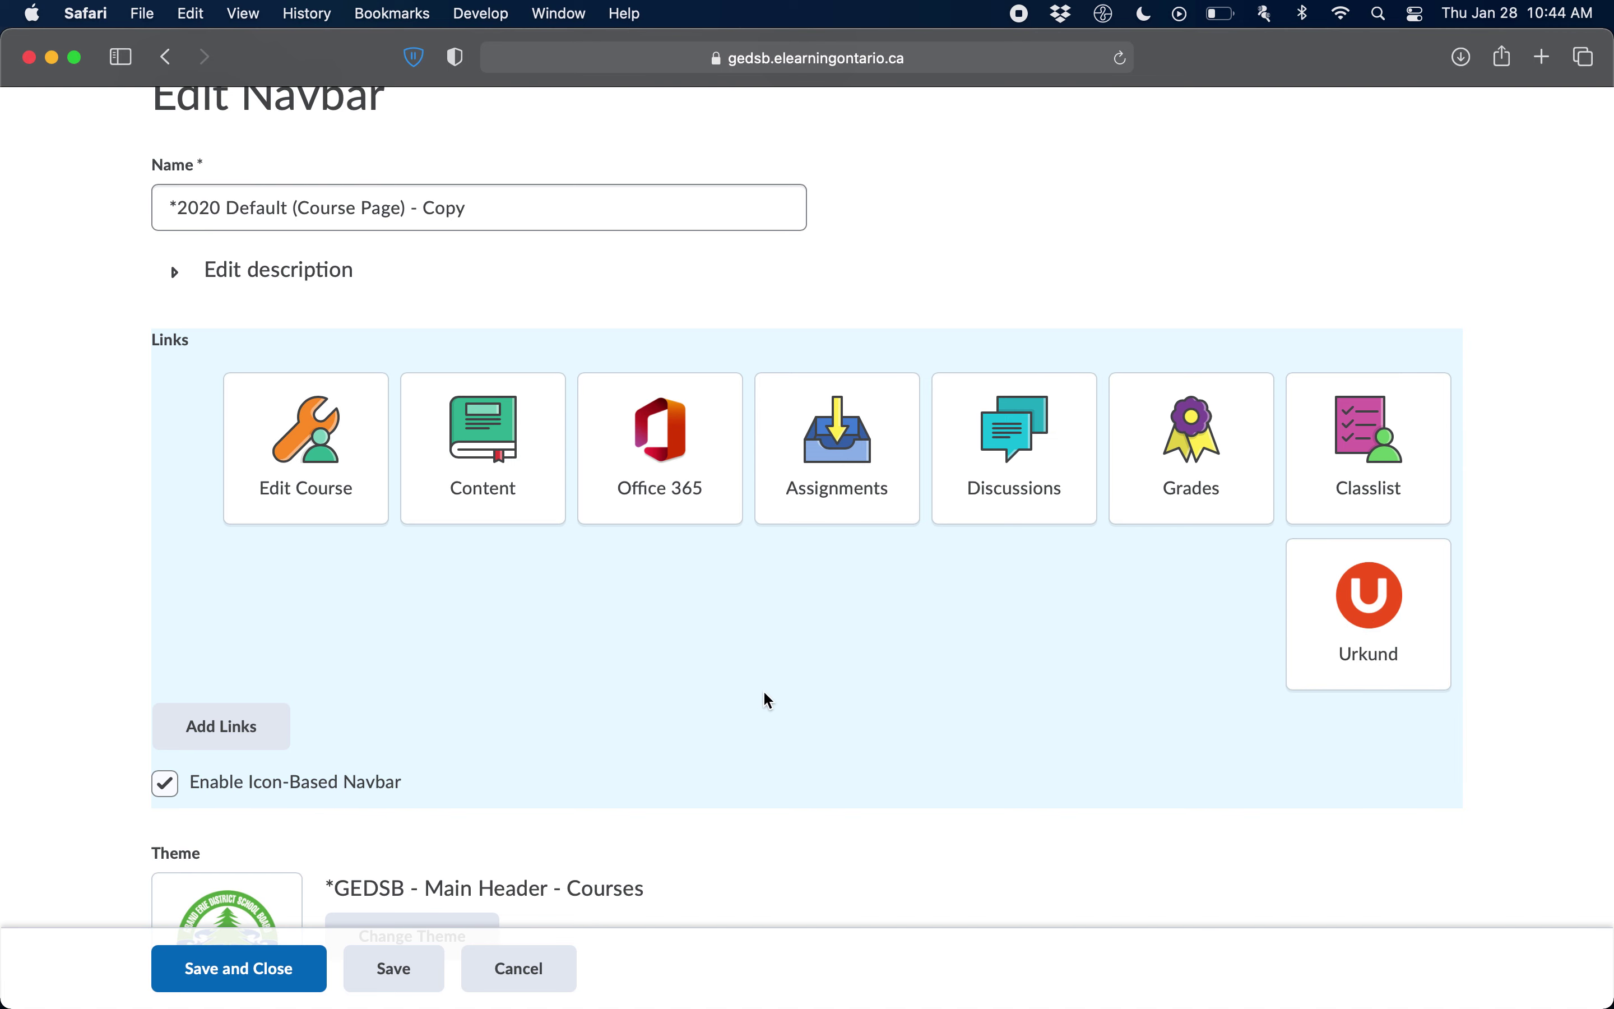
pyautogui.scroll(1, 768, 700)
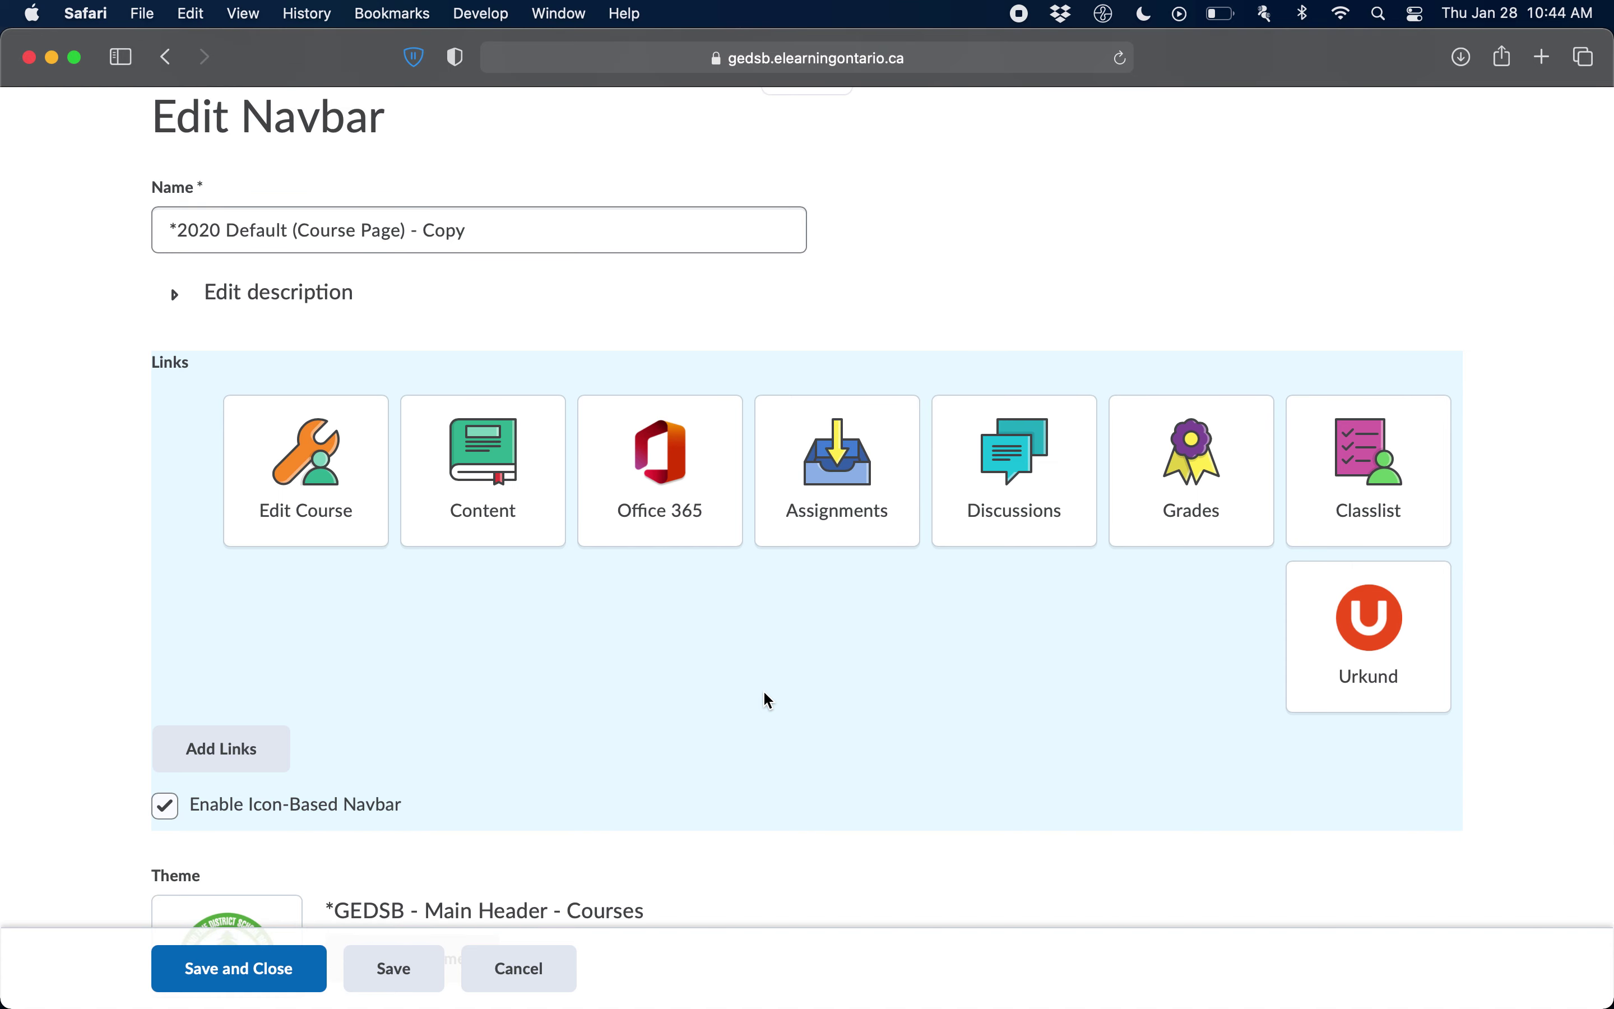
pyautogui.scroll(-1, 768, 699)
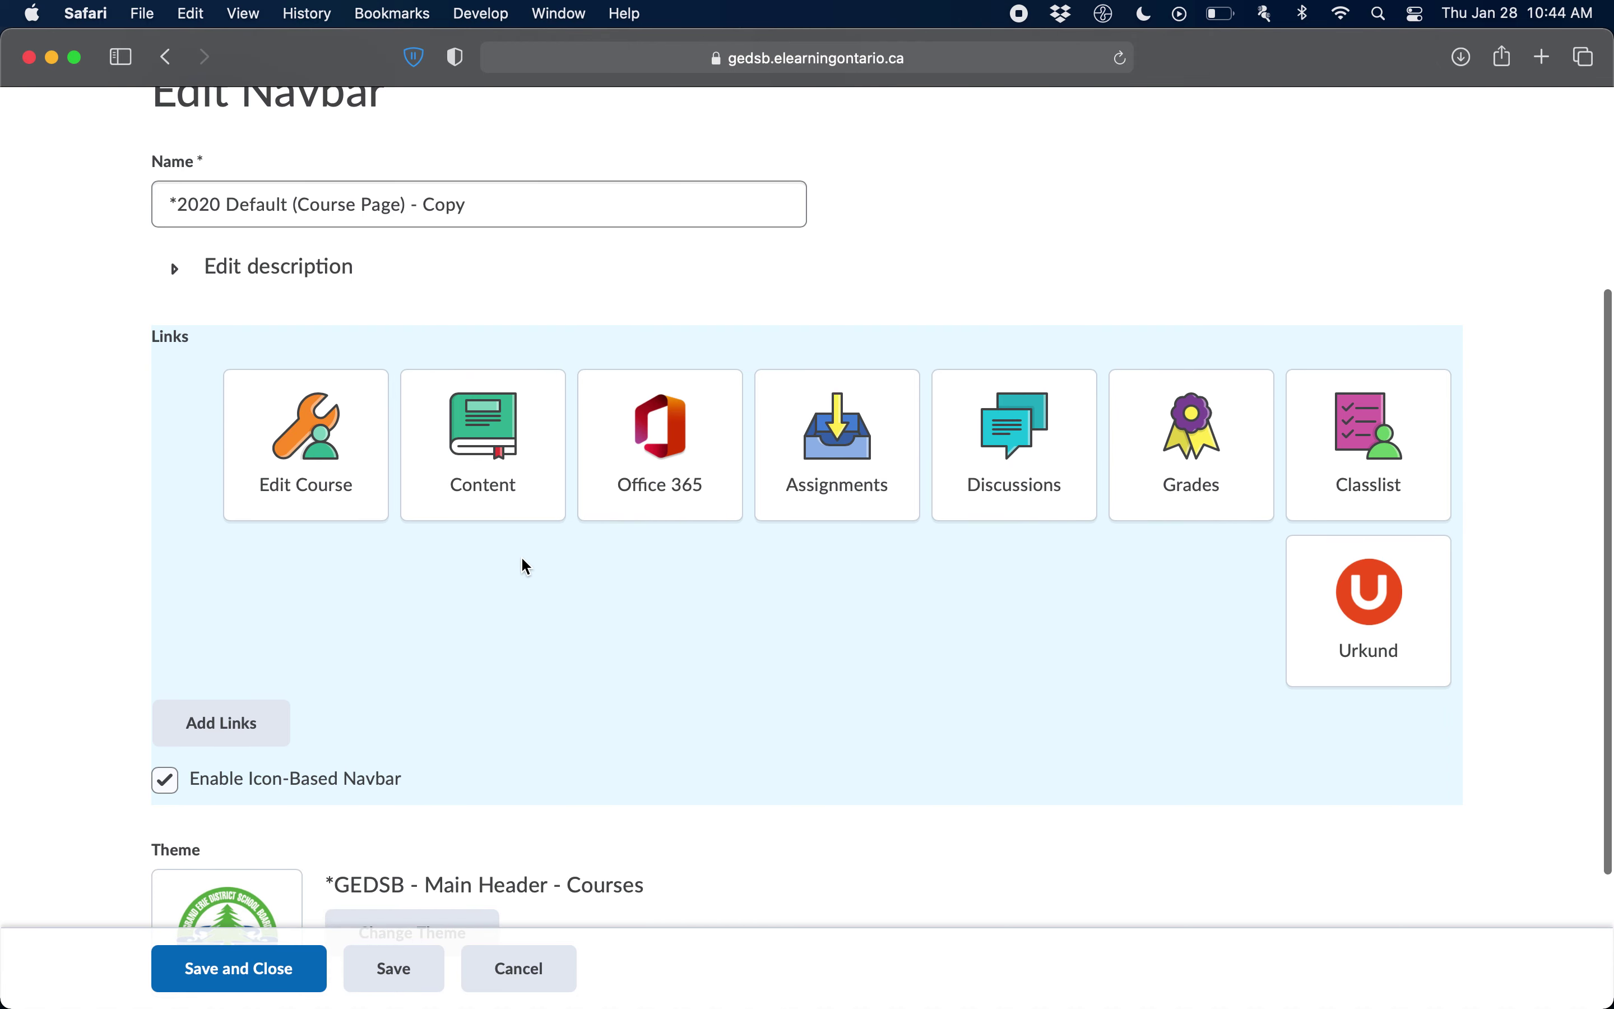
pyautogui.moveTo(352, 448)
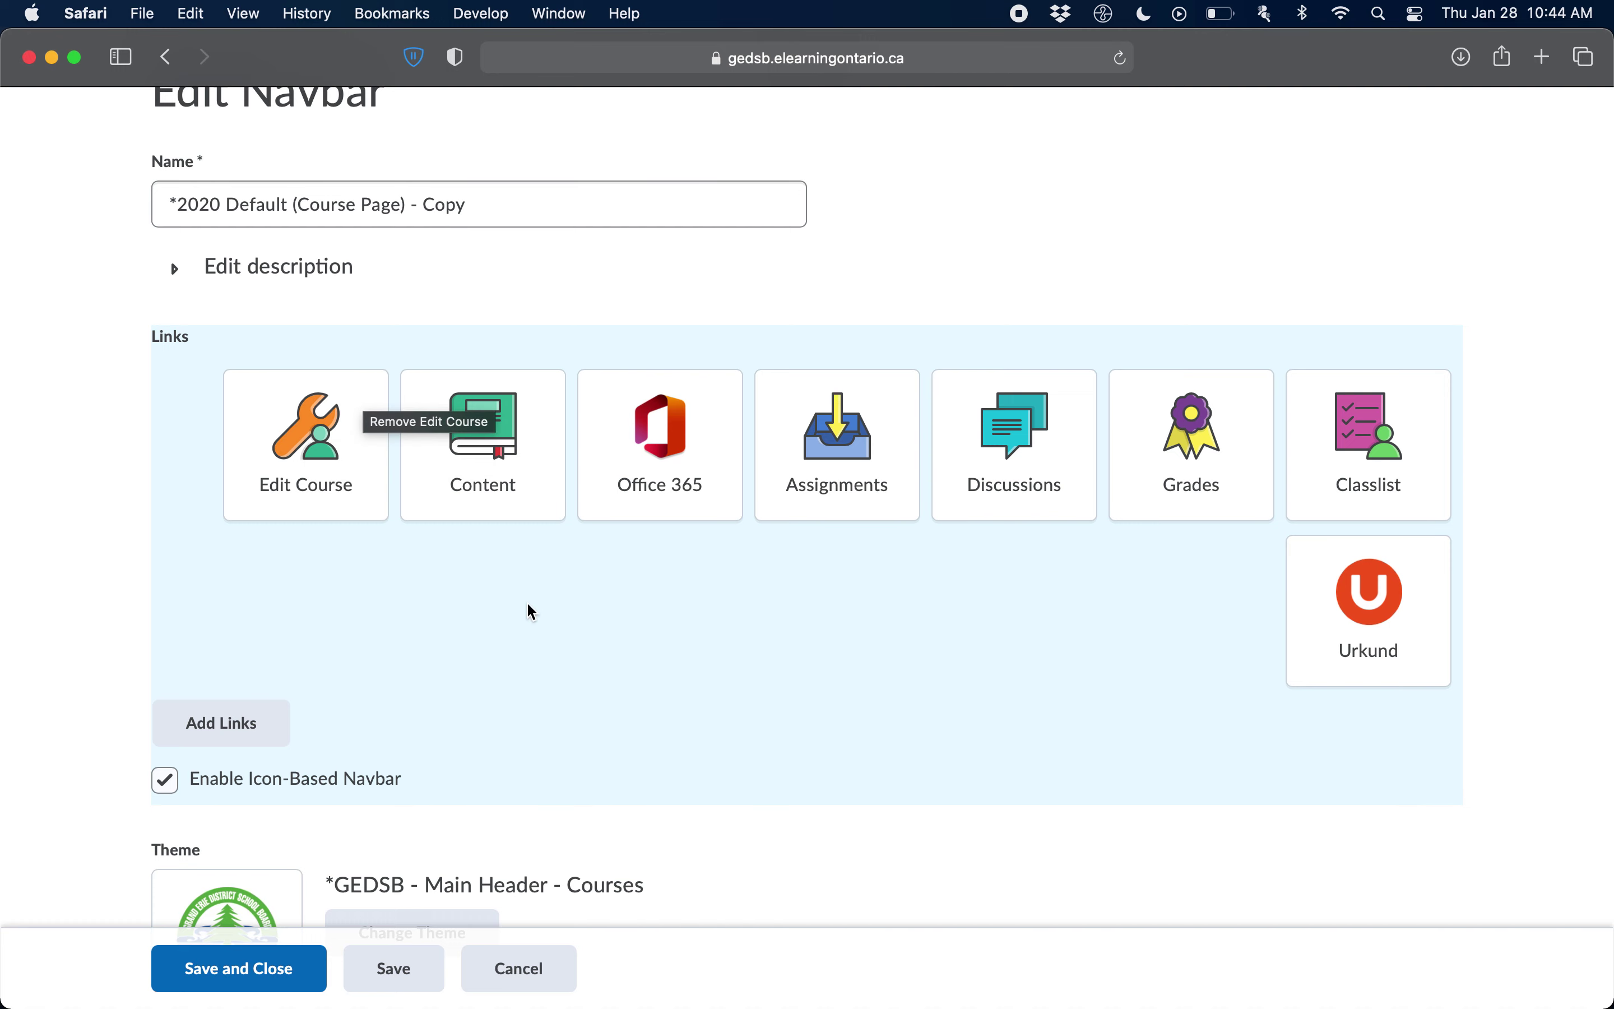
pyautogui.scroll(1, 531, 612)
pyautogui.scroll(3, 531, 612)
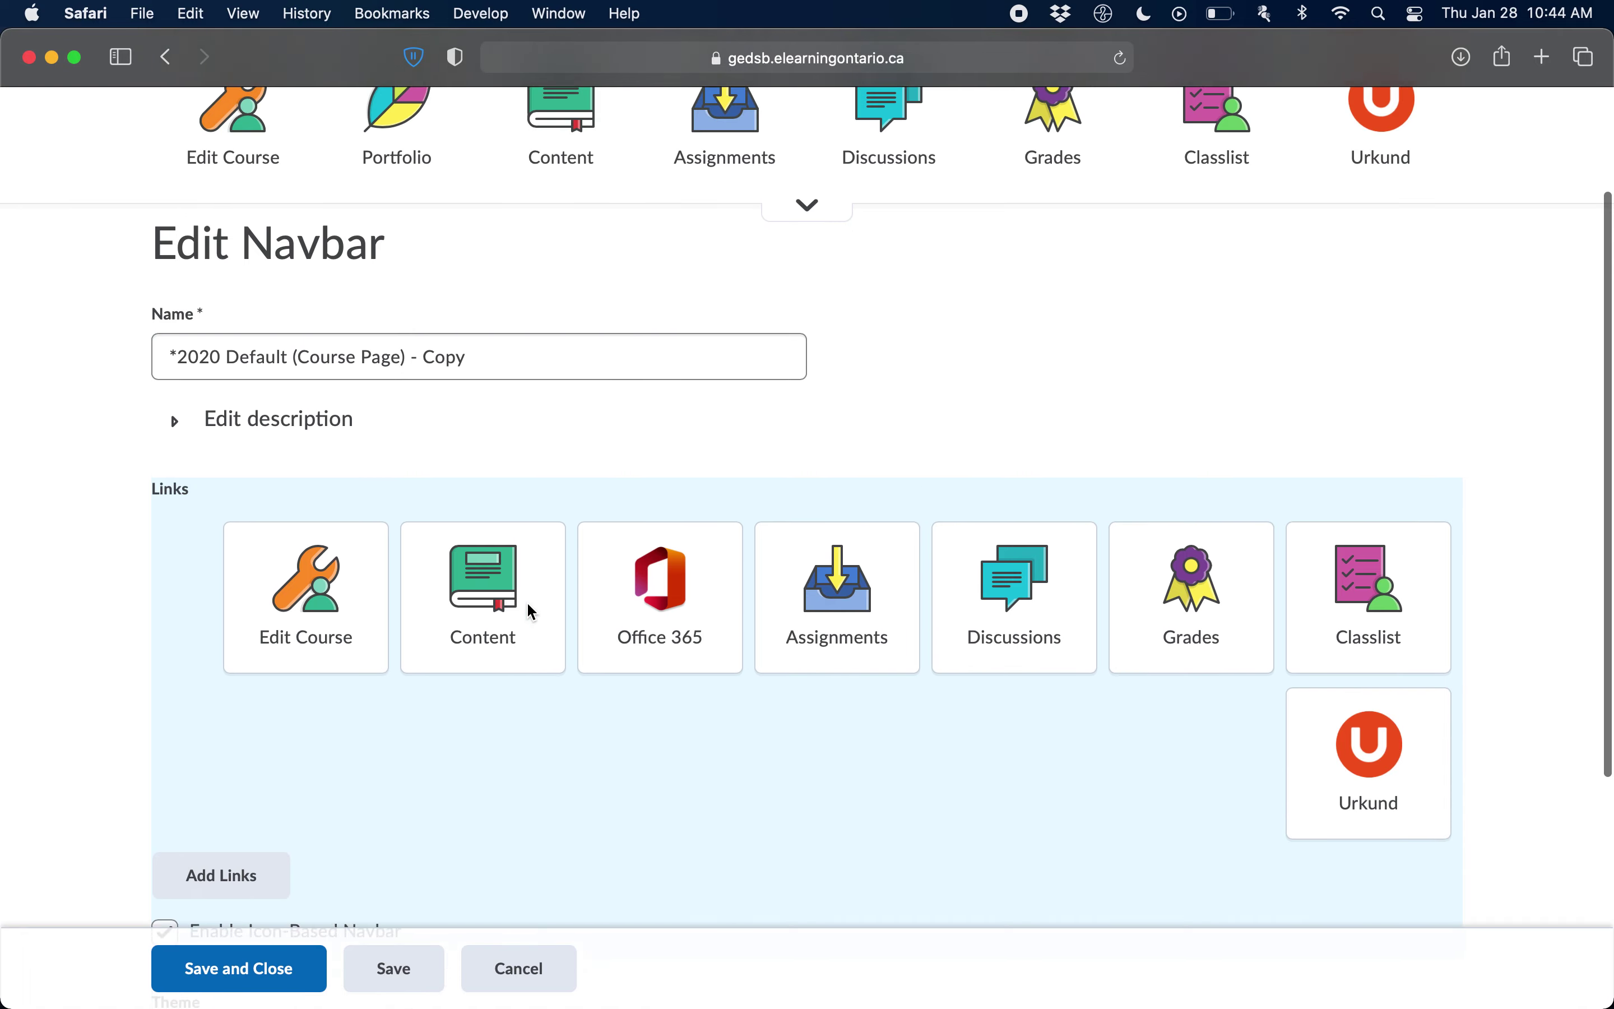
pyautogui.scroll(-1, 530, 634)
pyautogui.scroll(1, 567, 720)
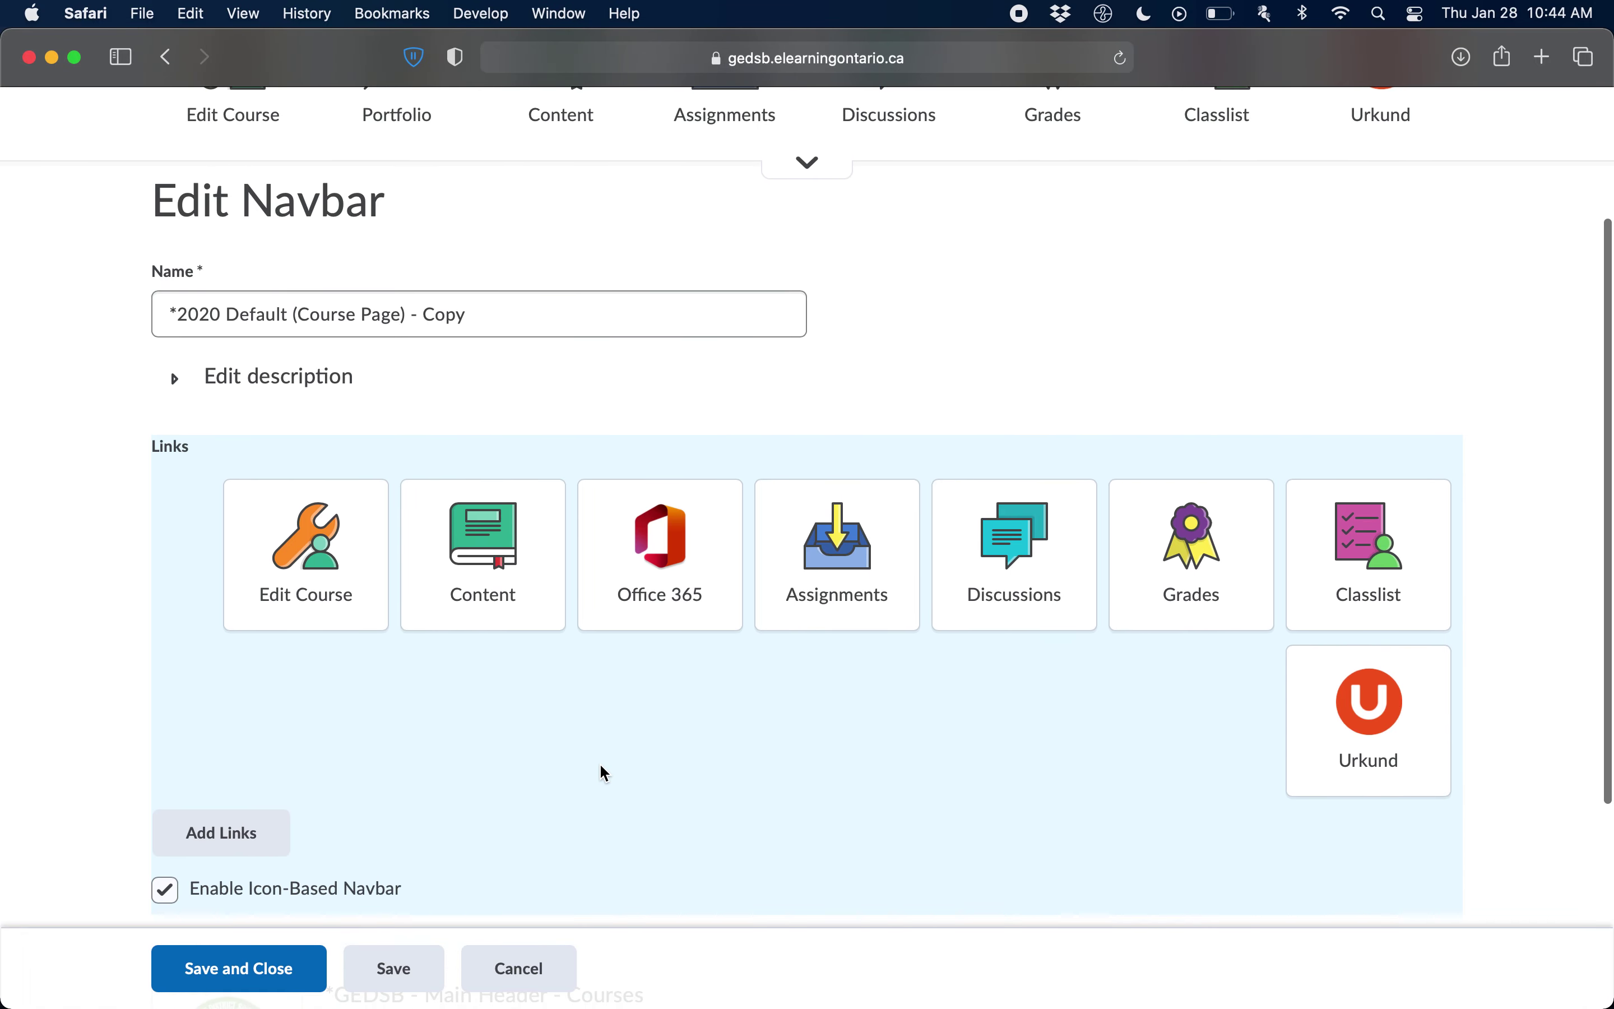
# - Search the available links for "edge fact" and add the Edge Factor link to the navbar copy
pyautogui.scroll(-3, 607, 845)
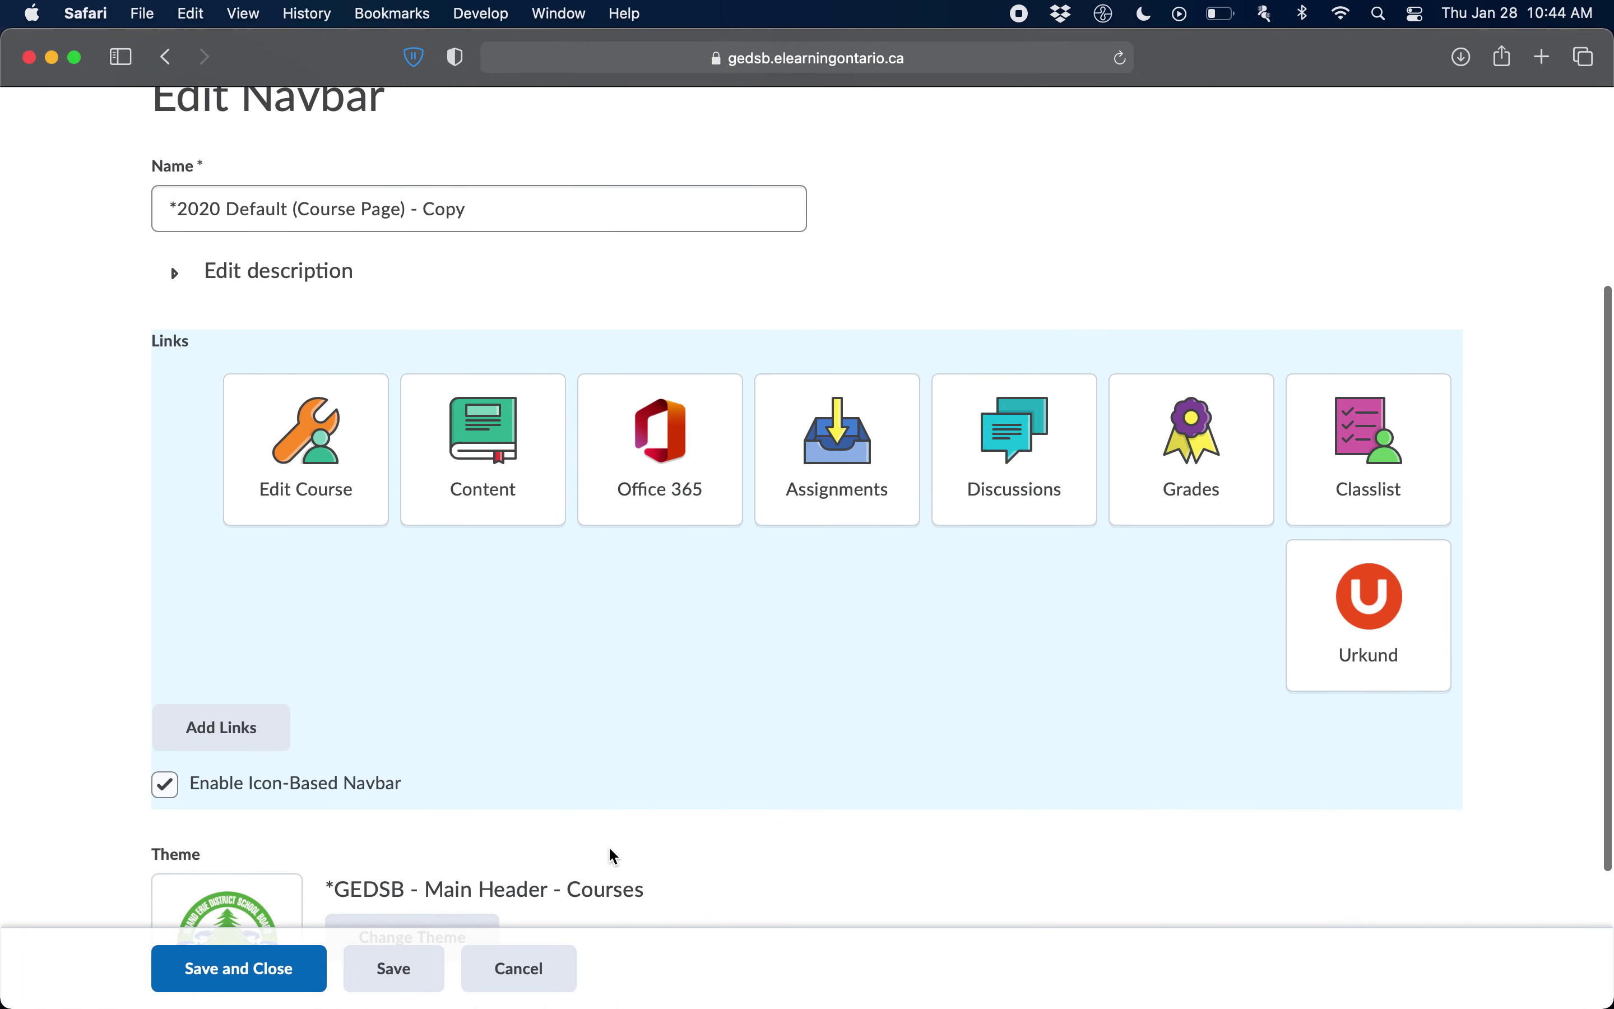
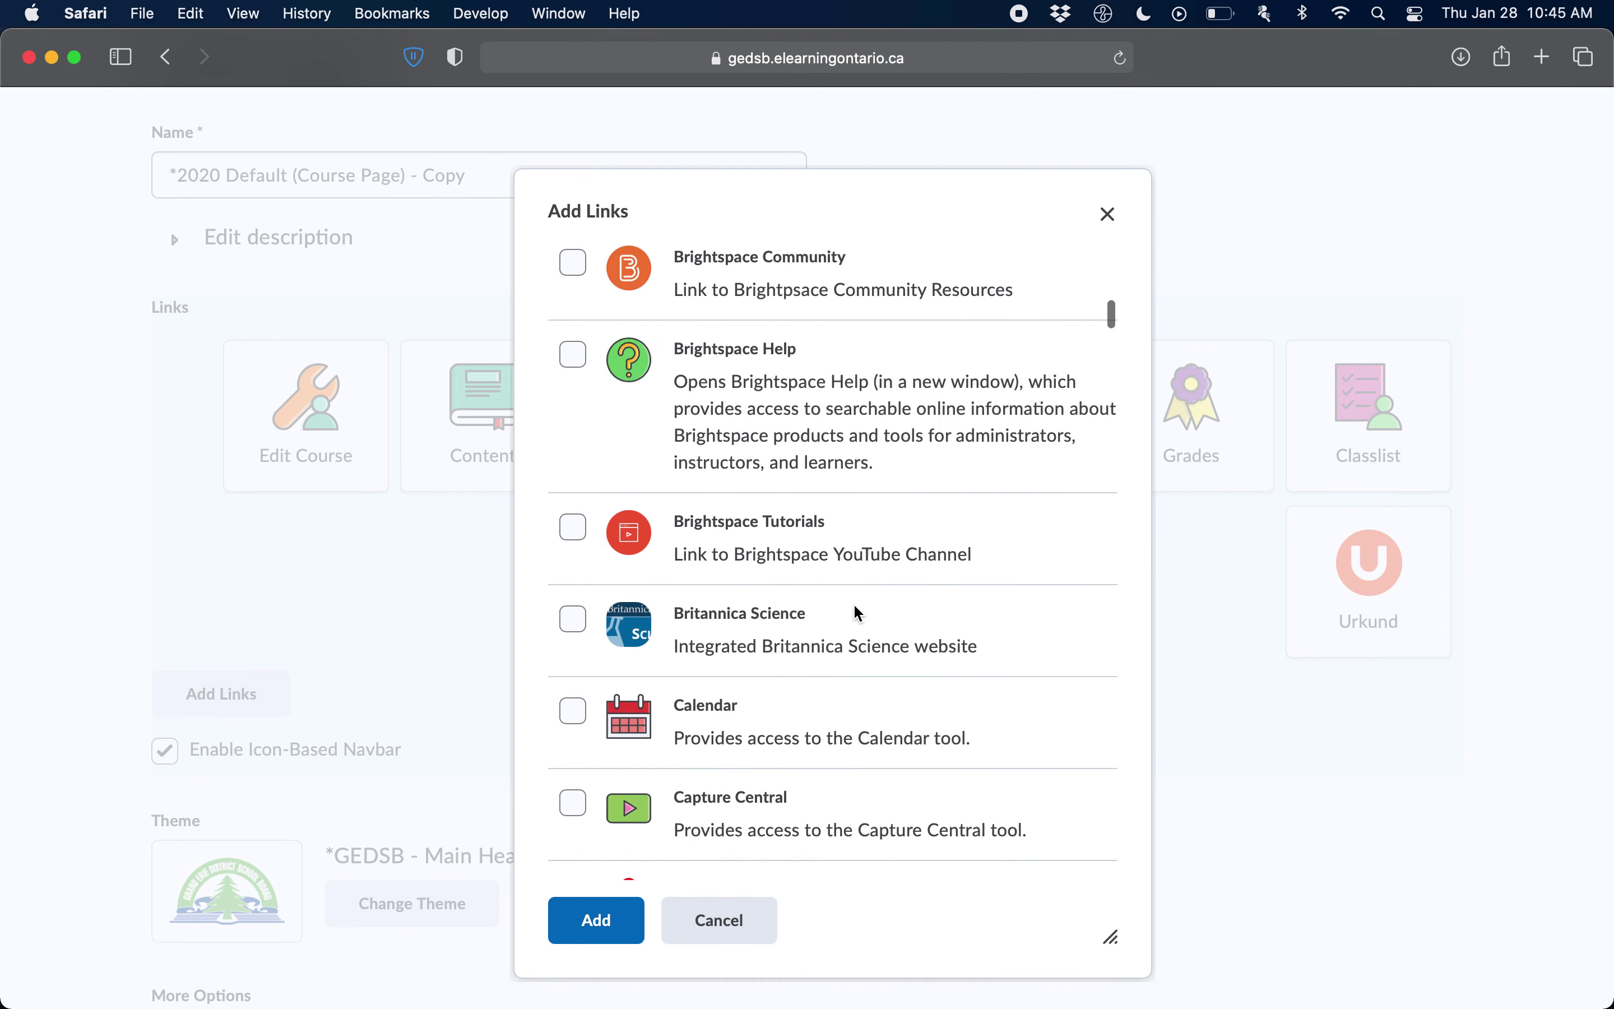
pyautogui.scroll(2, 838, 501)
pyautogui.scroll(8, 838, 500)
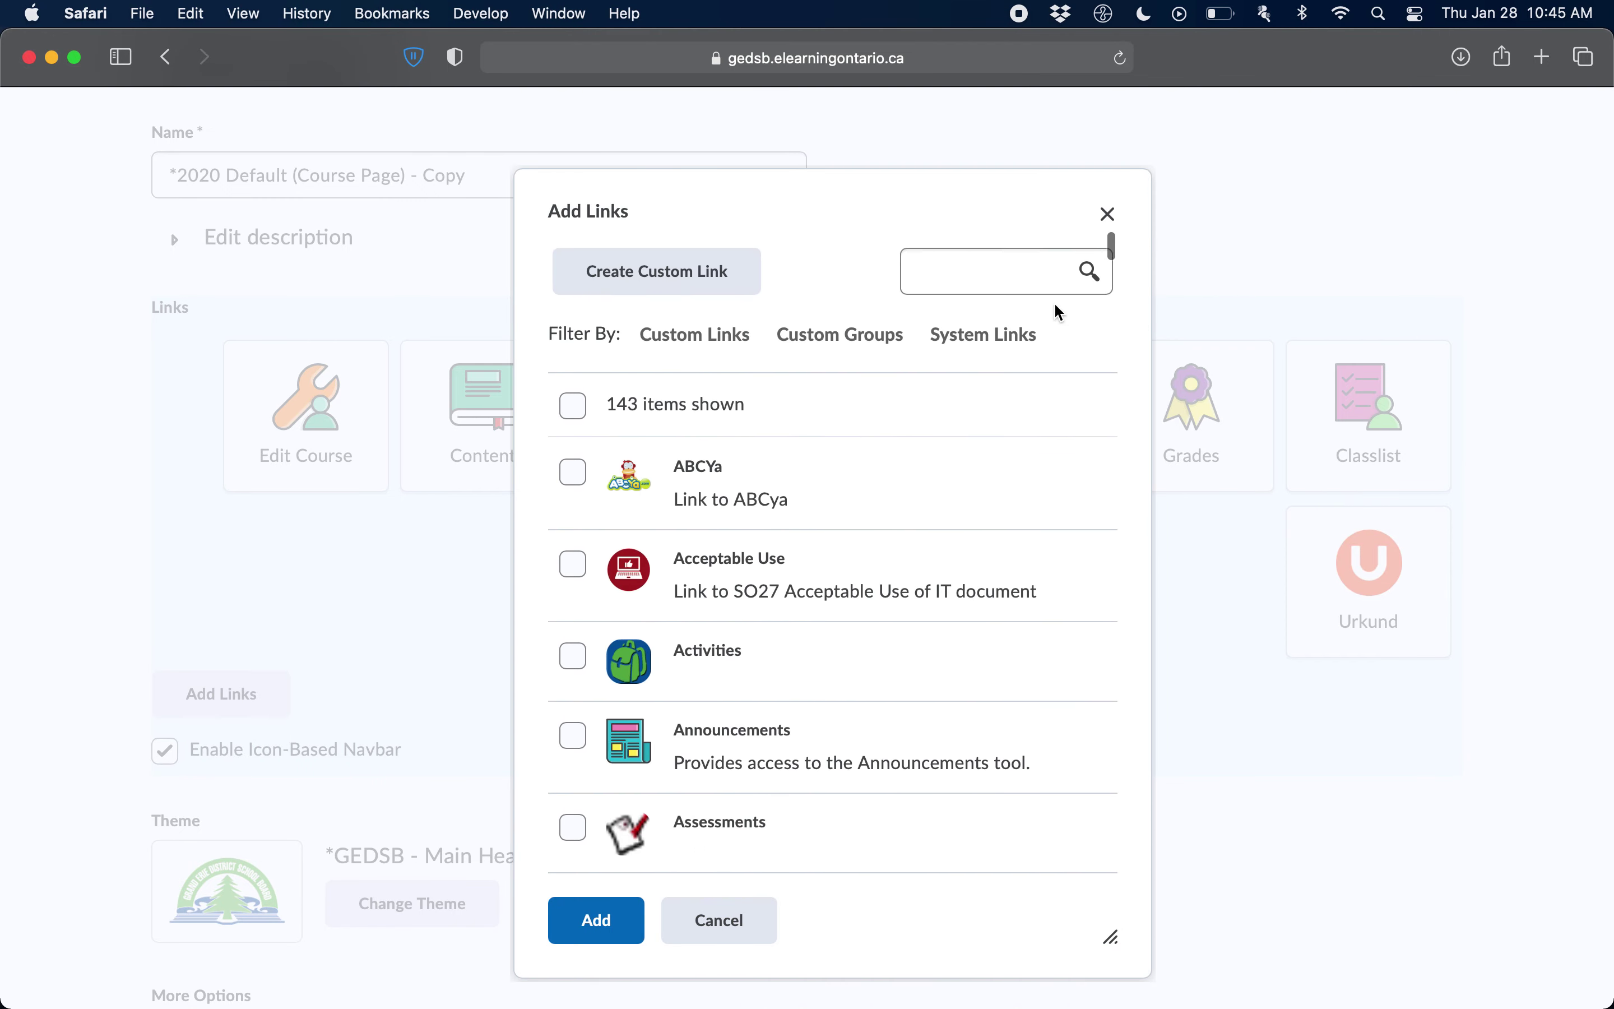
pyautogui.click(1031, 254)
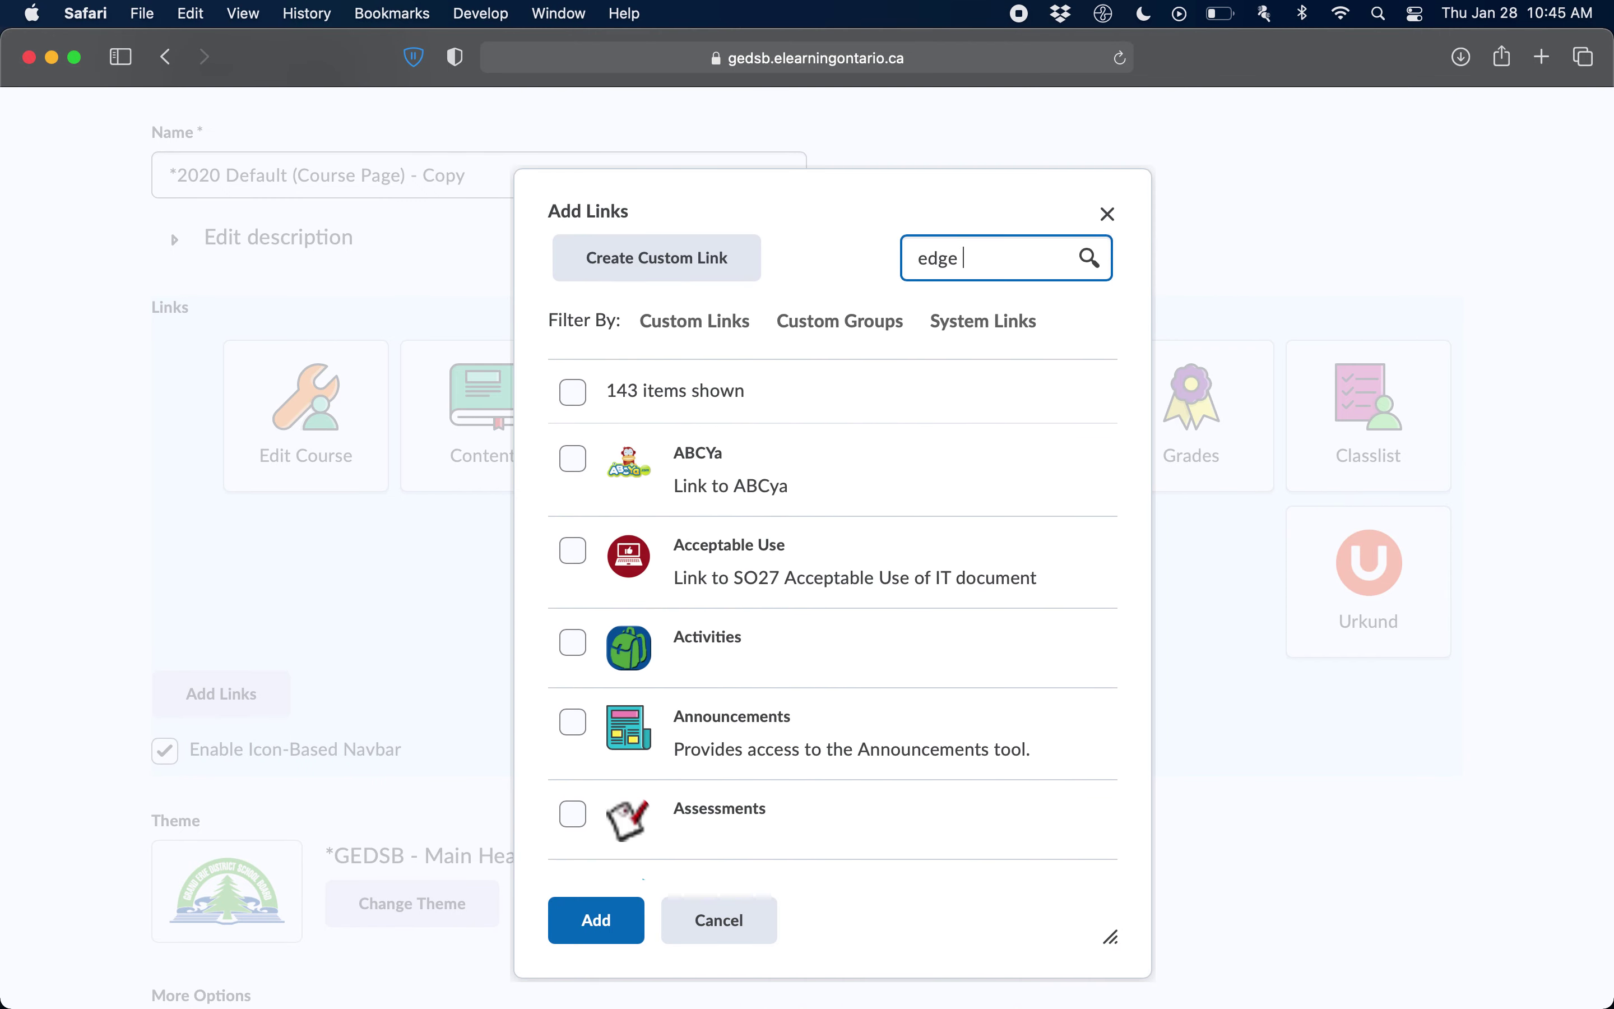
pyautogui.press('Return')
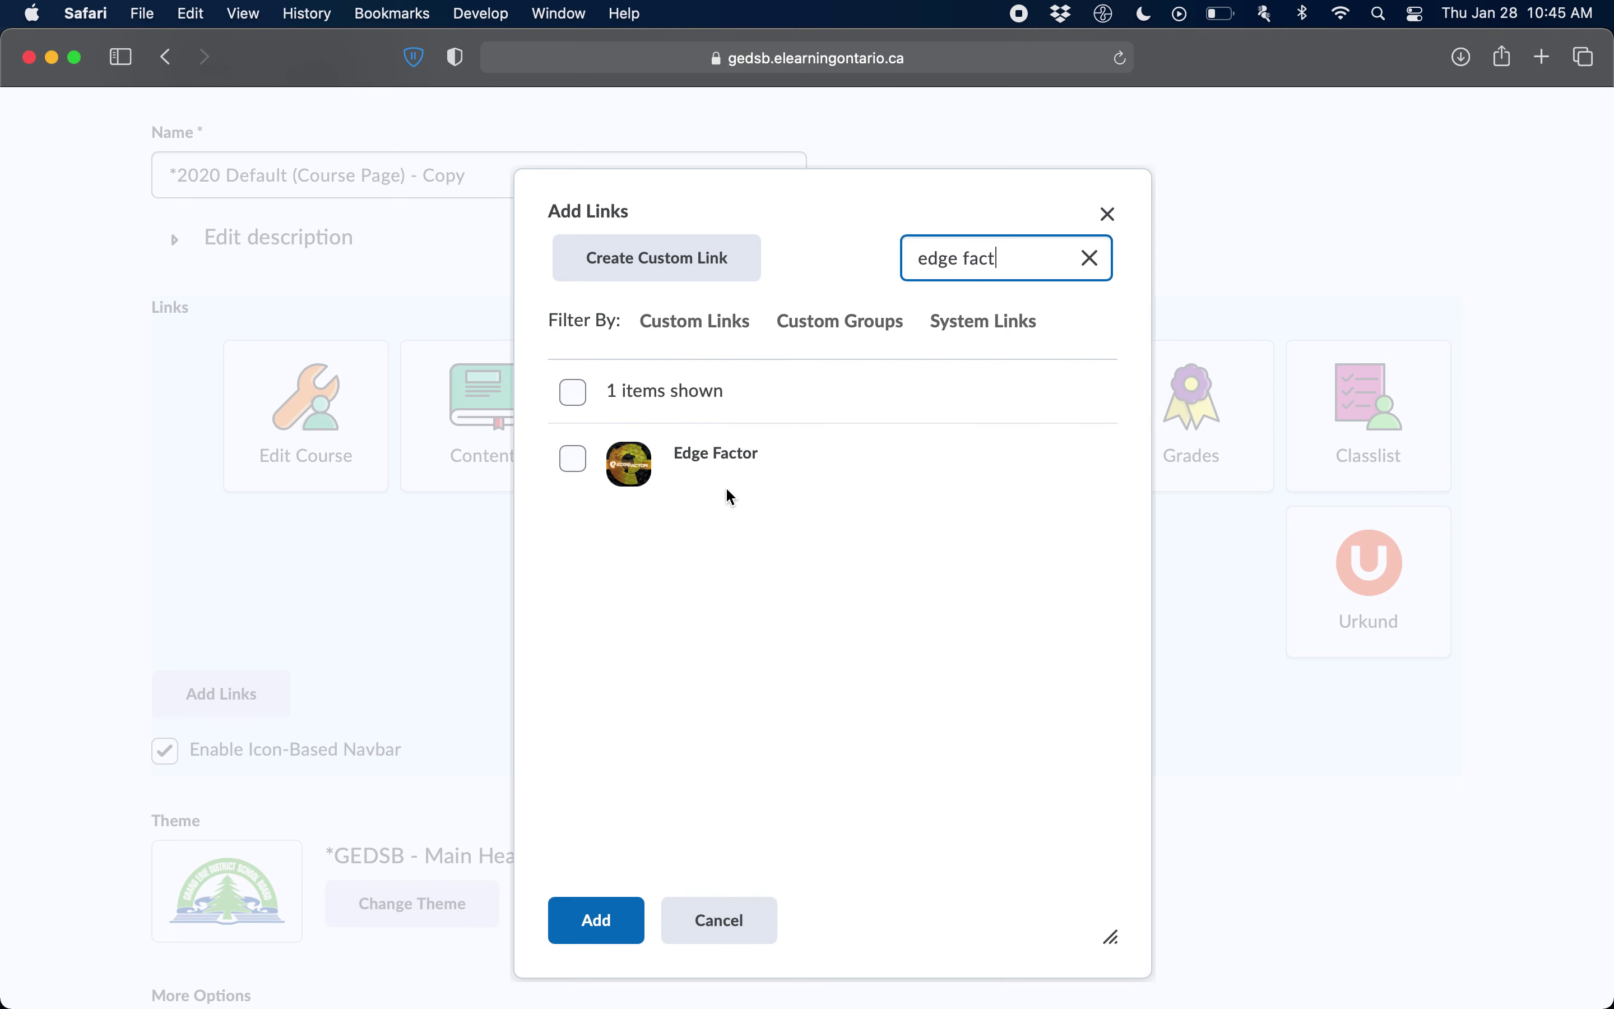
pyautogui.click(575, 465)
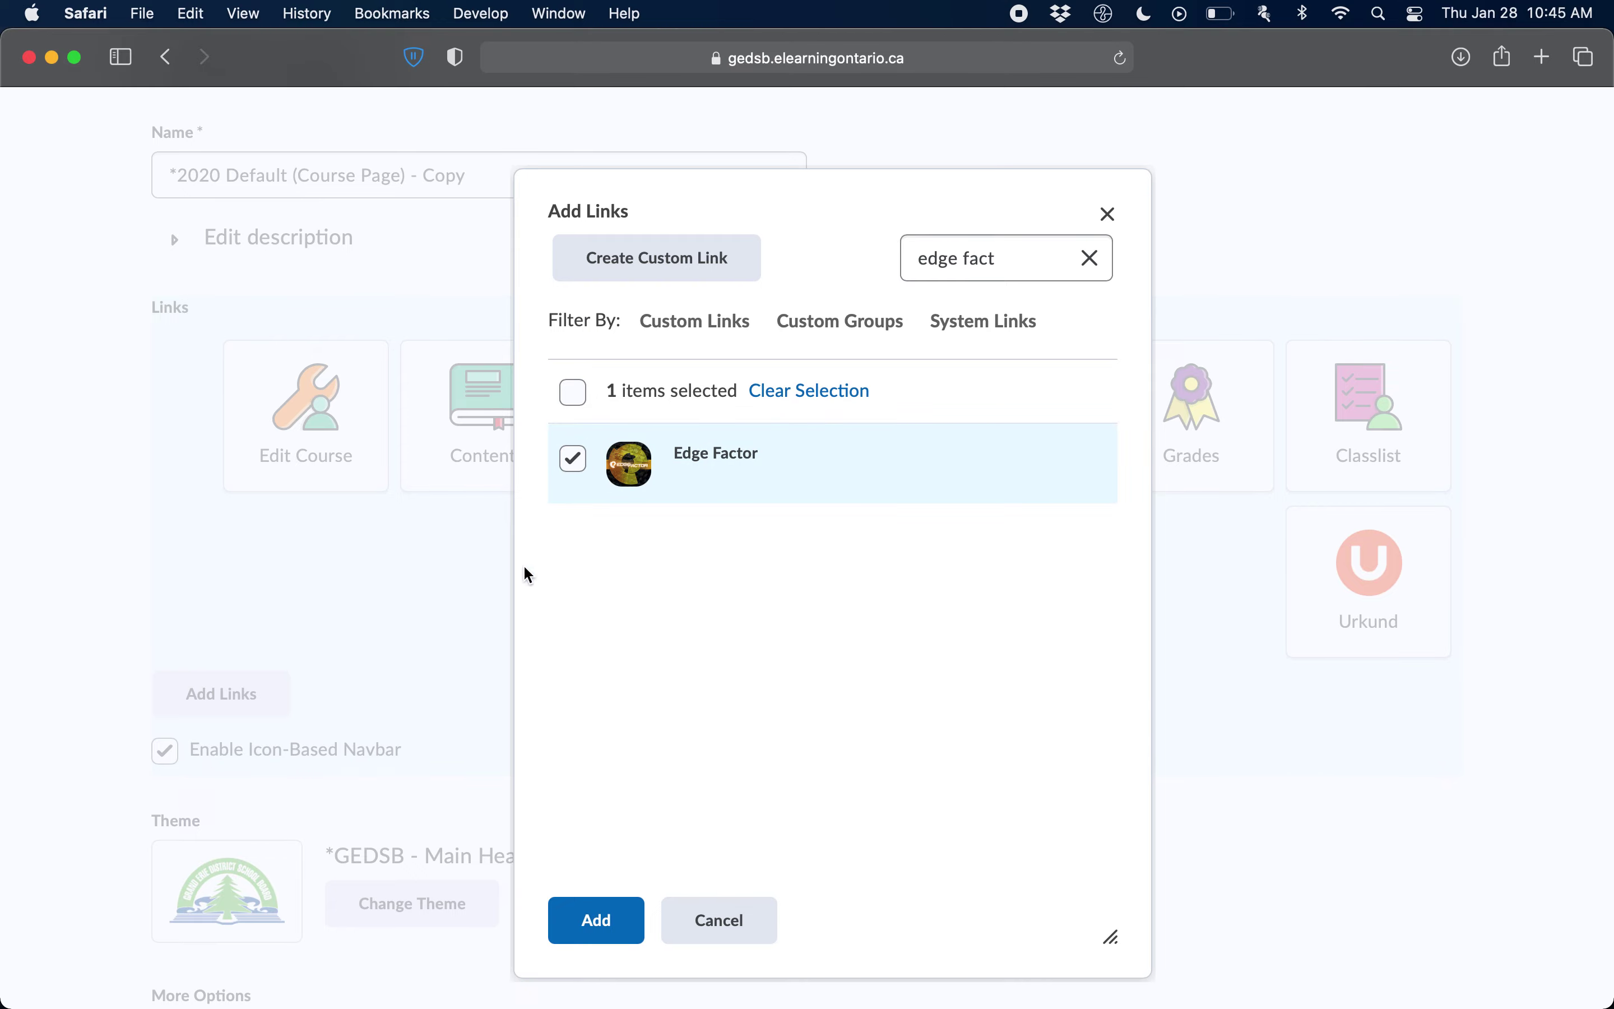
pyautogui.click(593, 931)
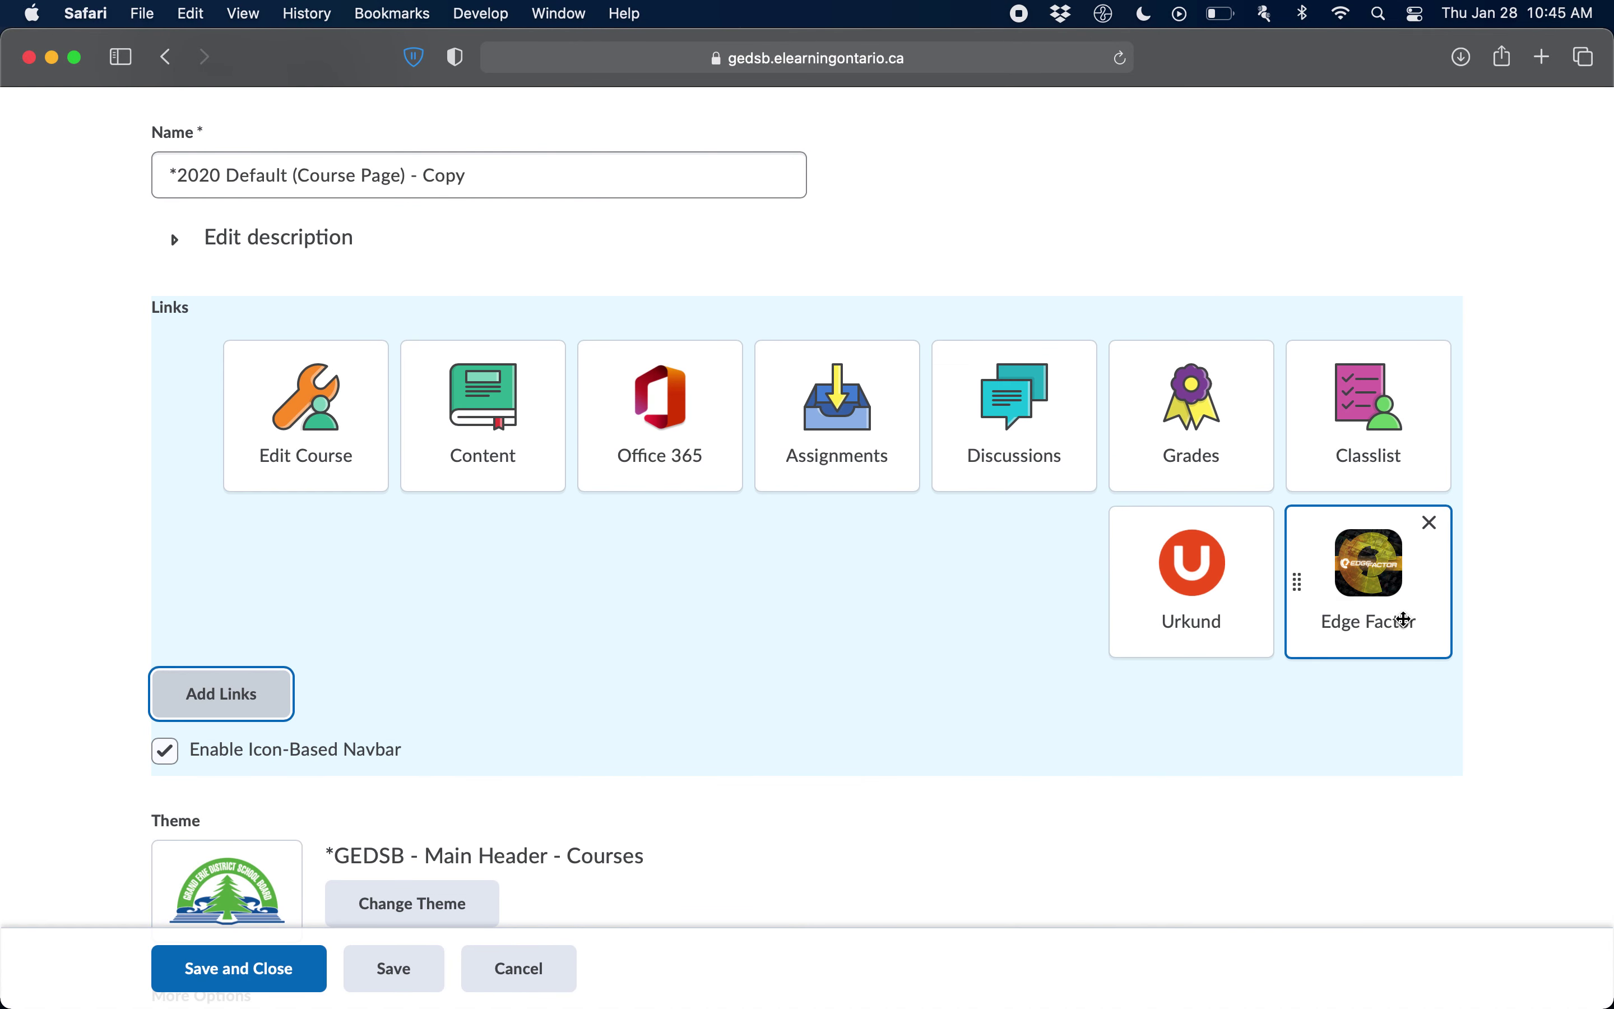
# - Turn off the icon-based display for the course navbar, then save and close it
pyautogui.scroll(1, 1018, 855)
pyautogui.scroll(4, 1018, 854)
pyautogui.scroll(-3, 1018, 854)
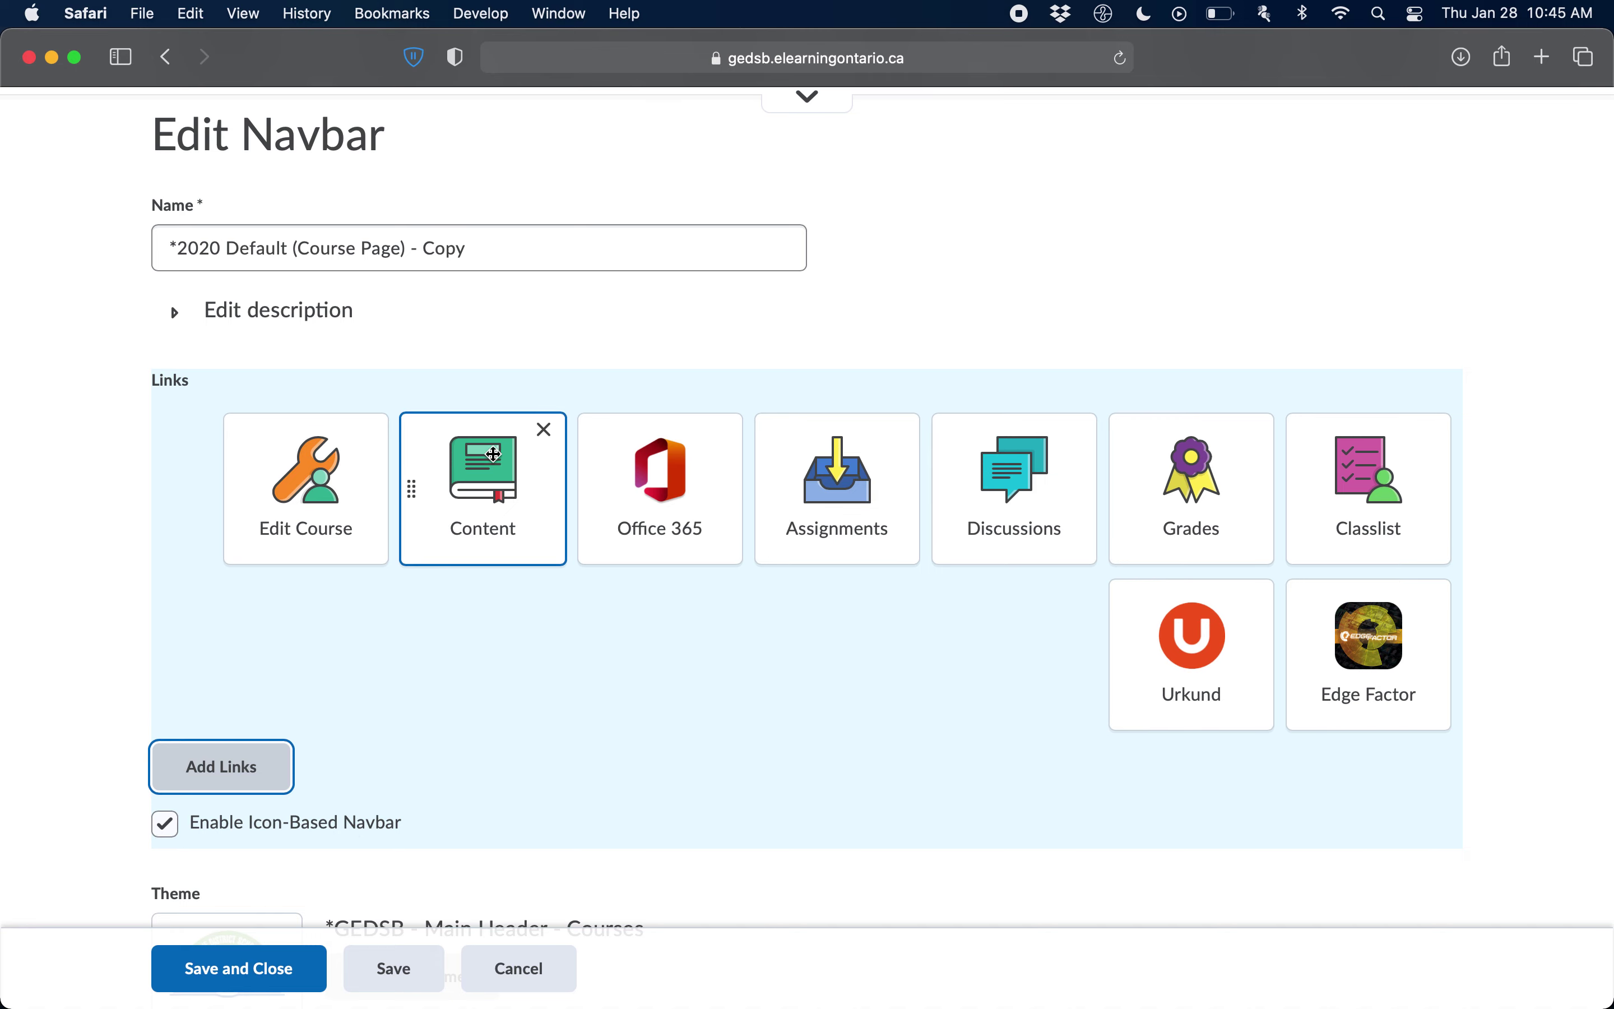
pyautogui.scroll(4, 503, 480)
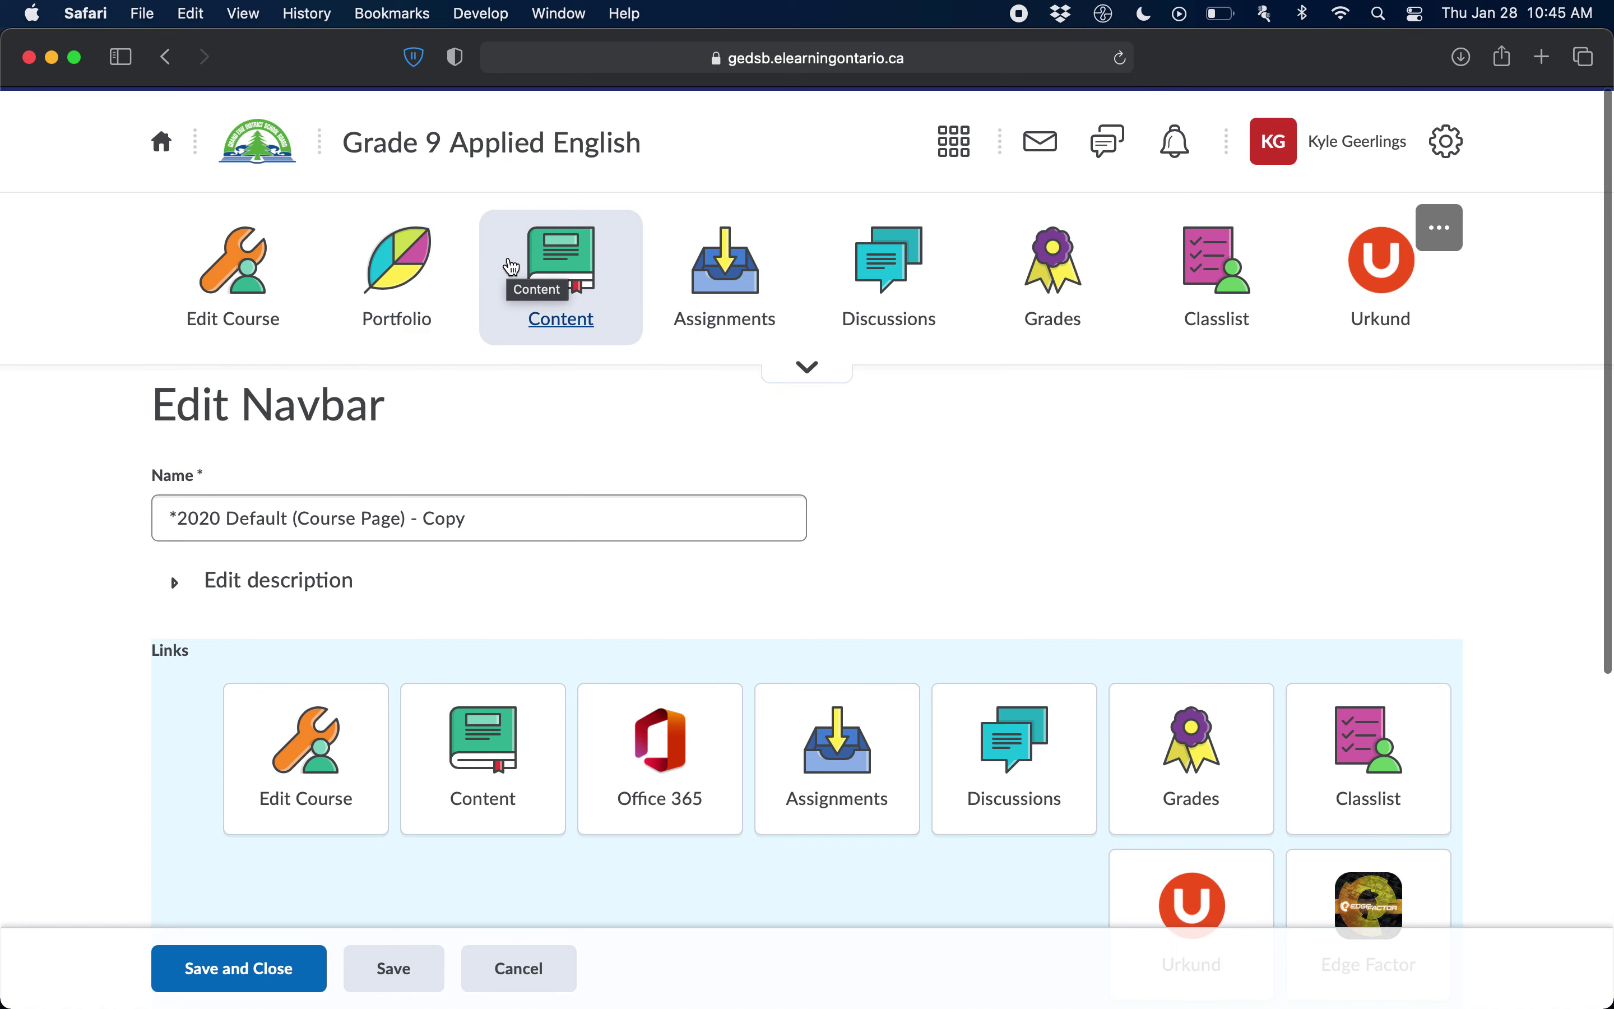
pyautogui.scroll(-5, 576, 470)
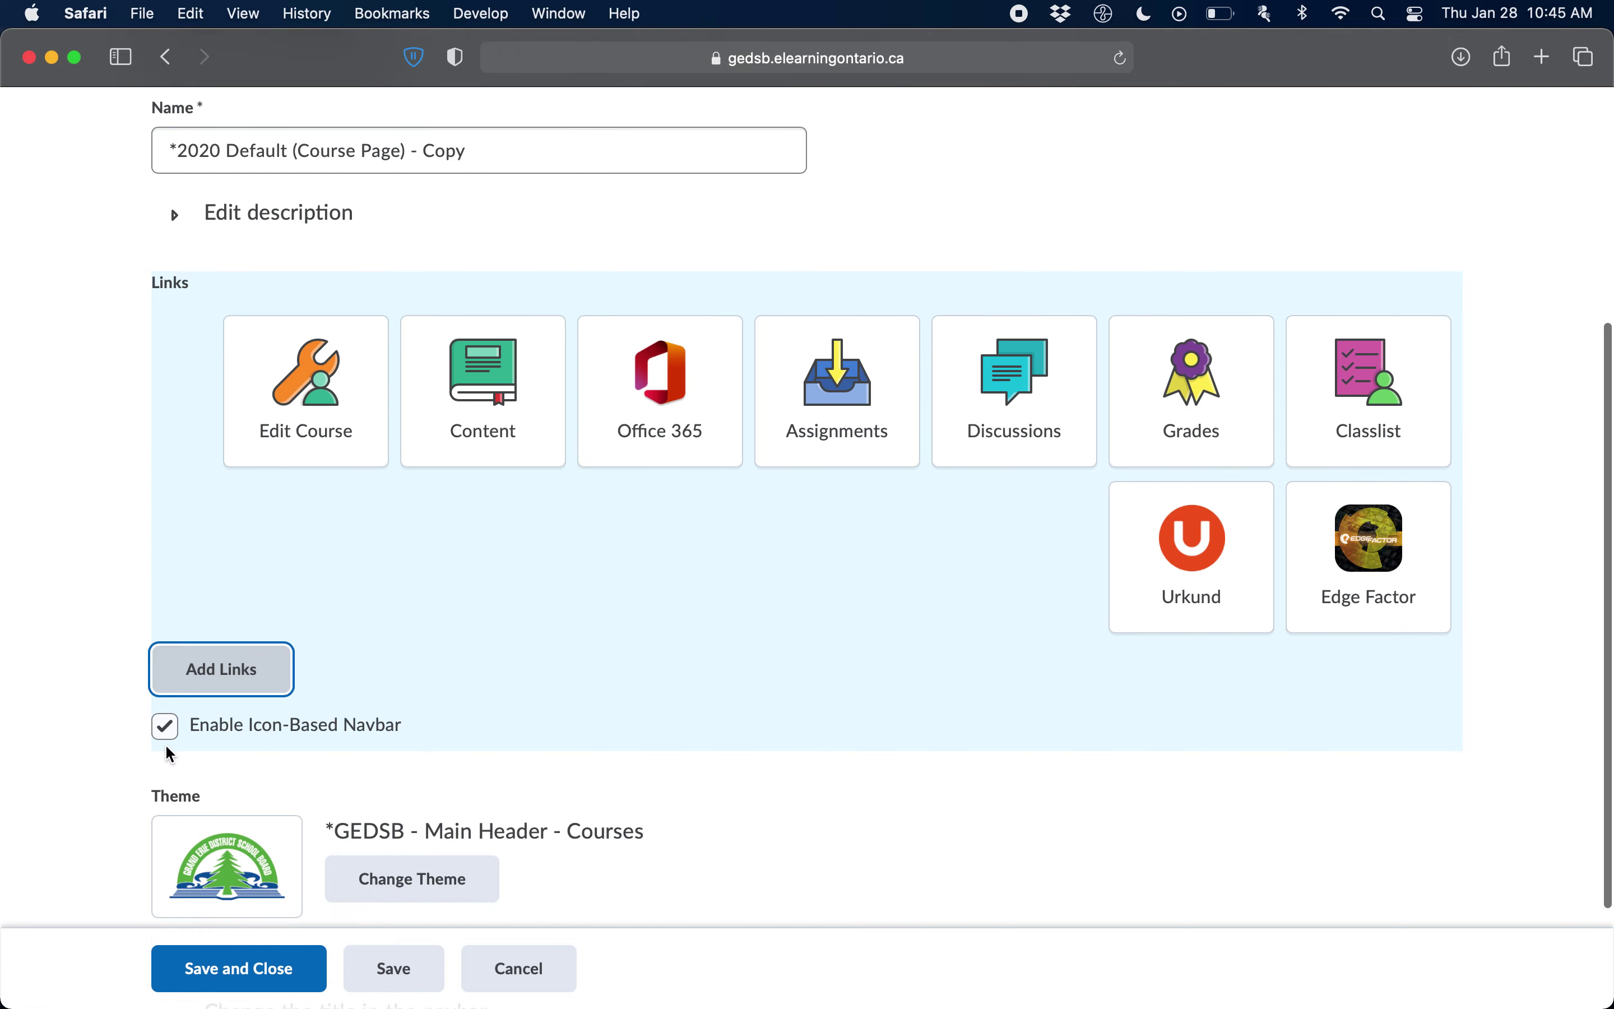
pyautogui.click(164, 727)
pyautogui.scroll(3, 383, 588)
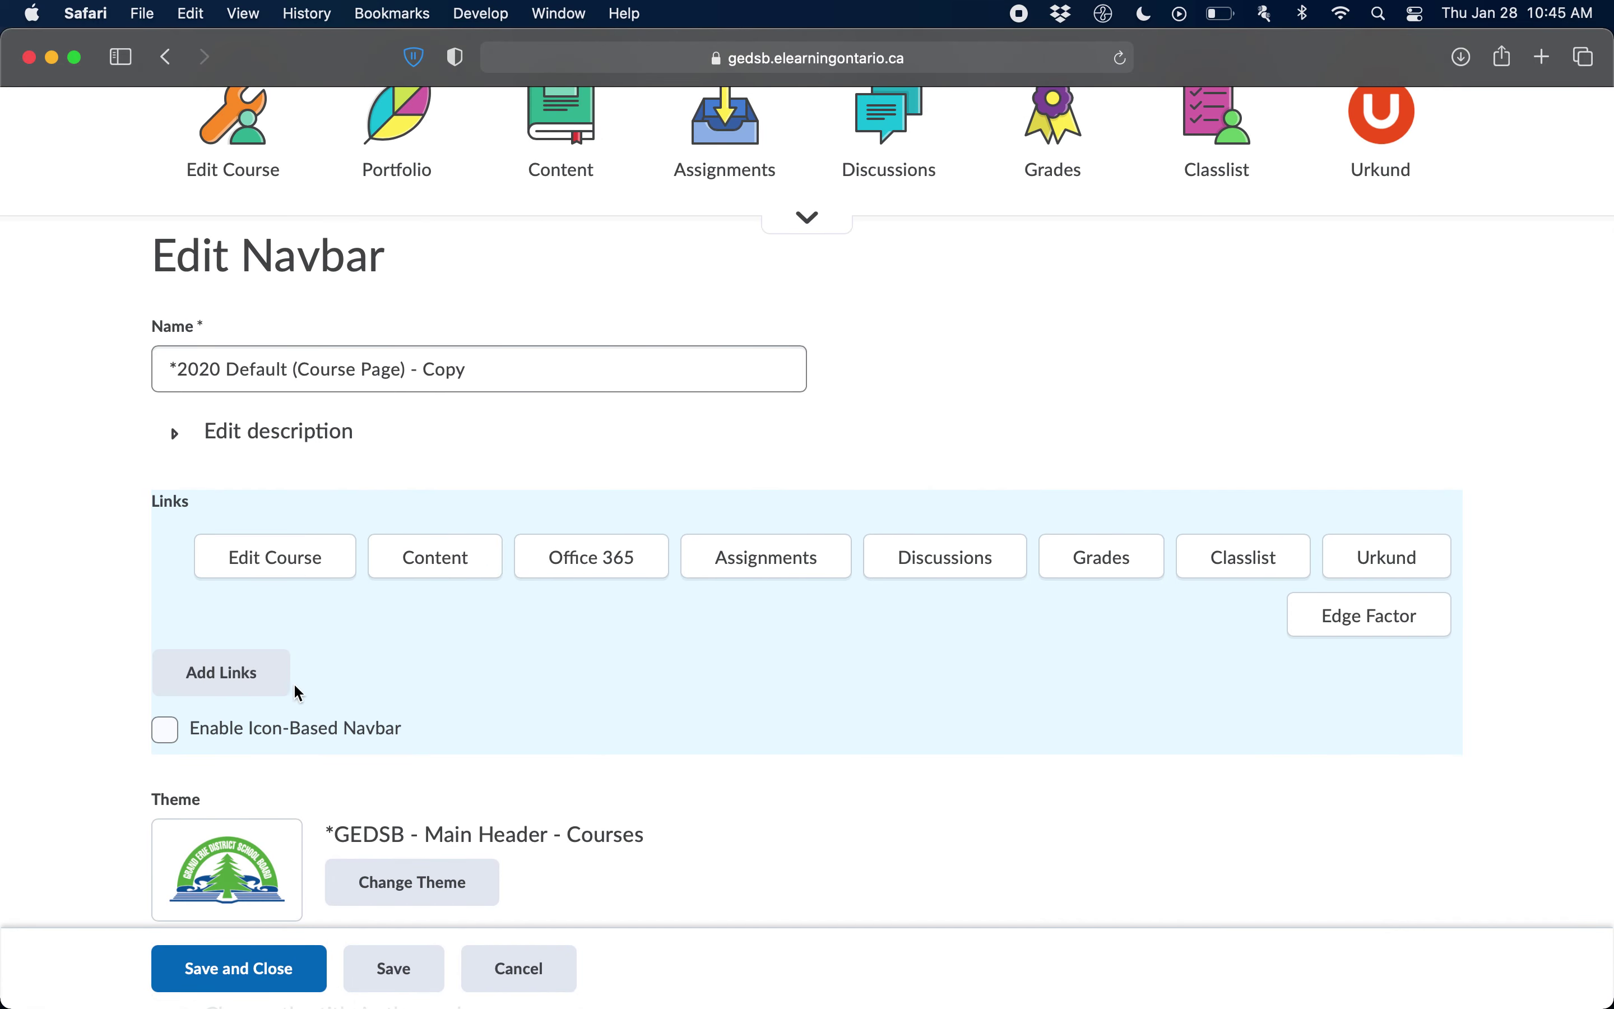
pyautogui.click(231, 964)
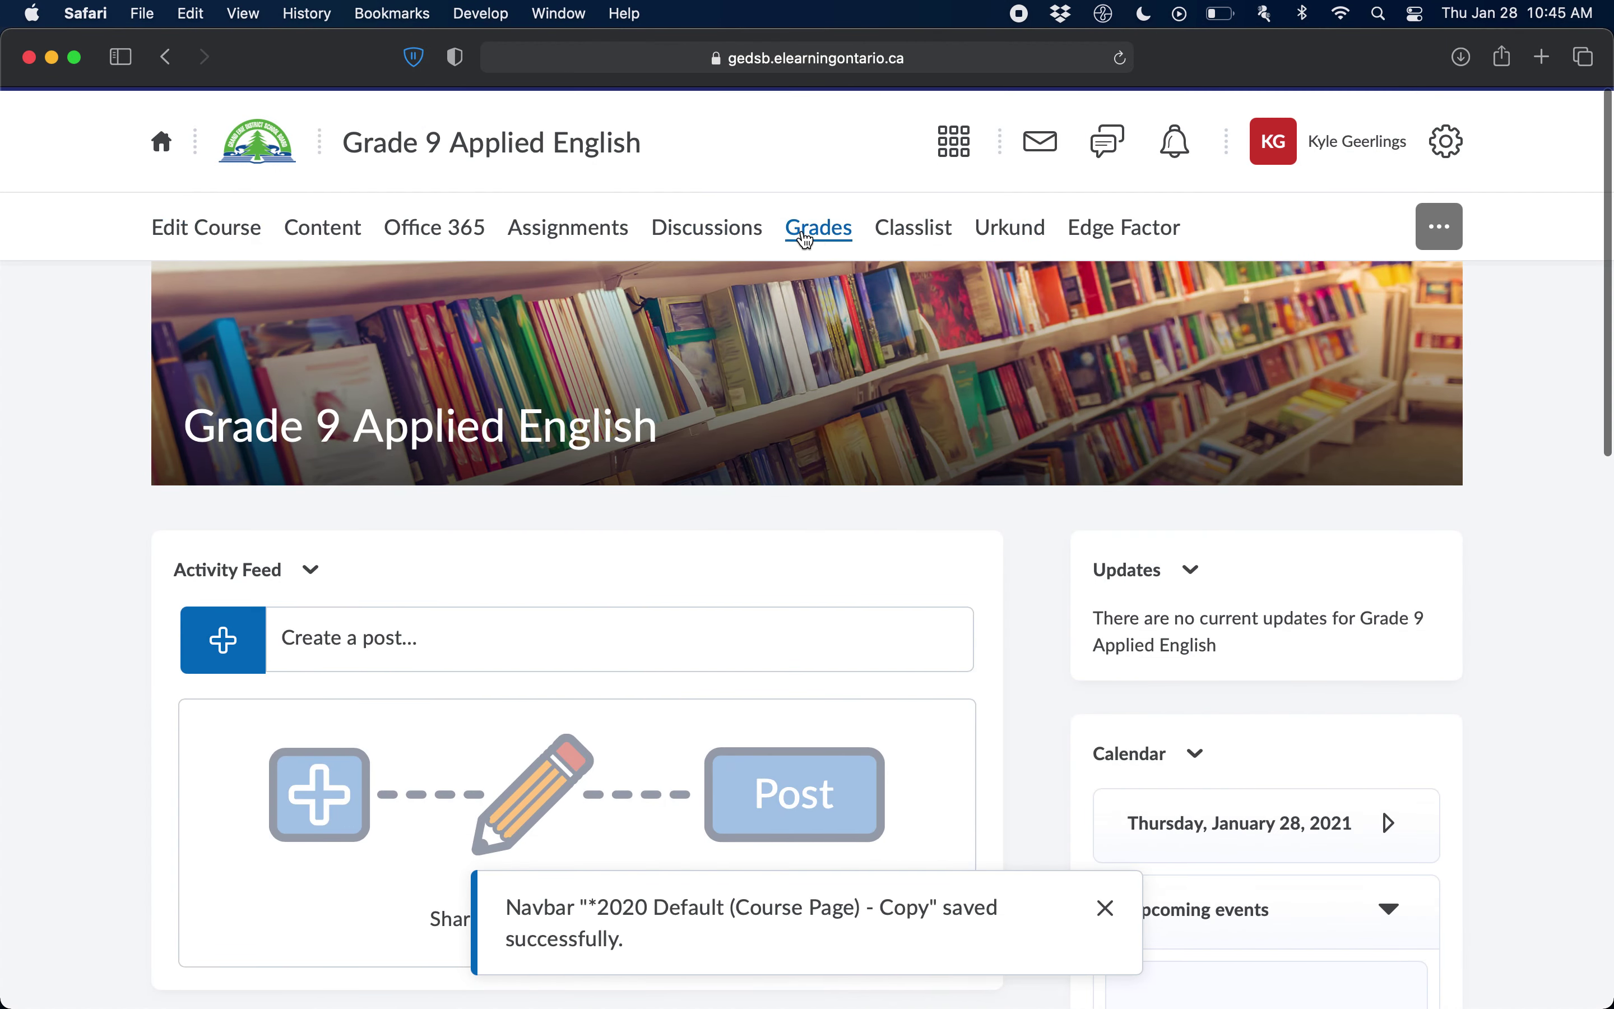
# - Edit this course navbar again to enable Icon-Based Navbar, then save and close it
pyautogui.click(1438, 230)
pyautogui.click(1437, 230)
pyautogui.click(1441, 231)
pyautogui.click(1503, 300)
pyautogui.scroll(-2, 913, 403)
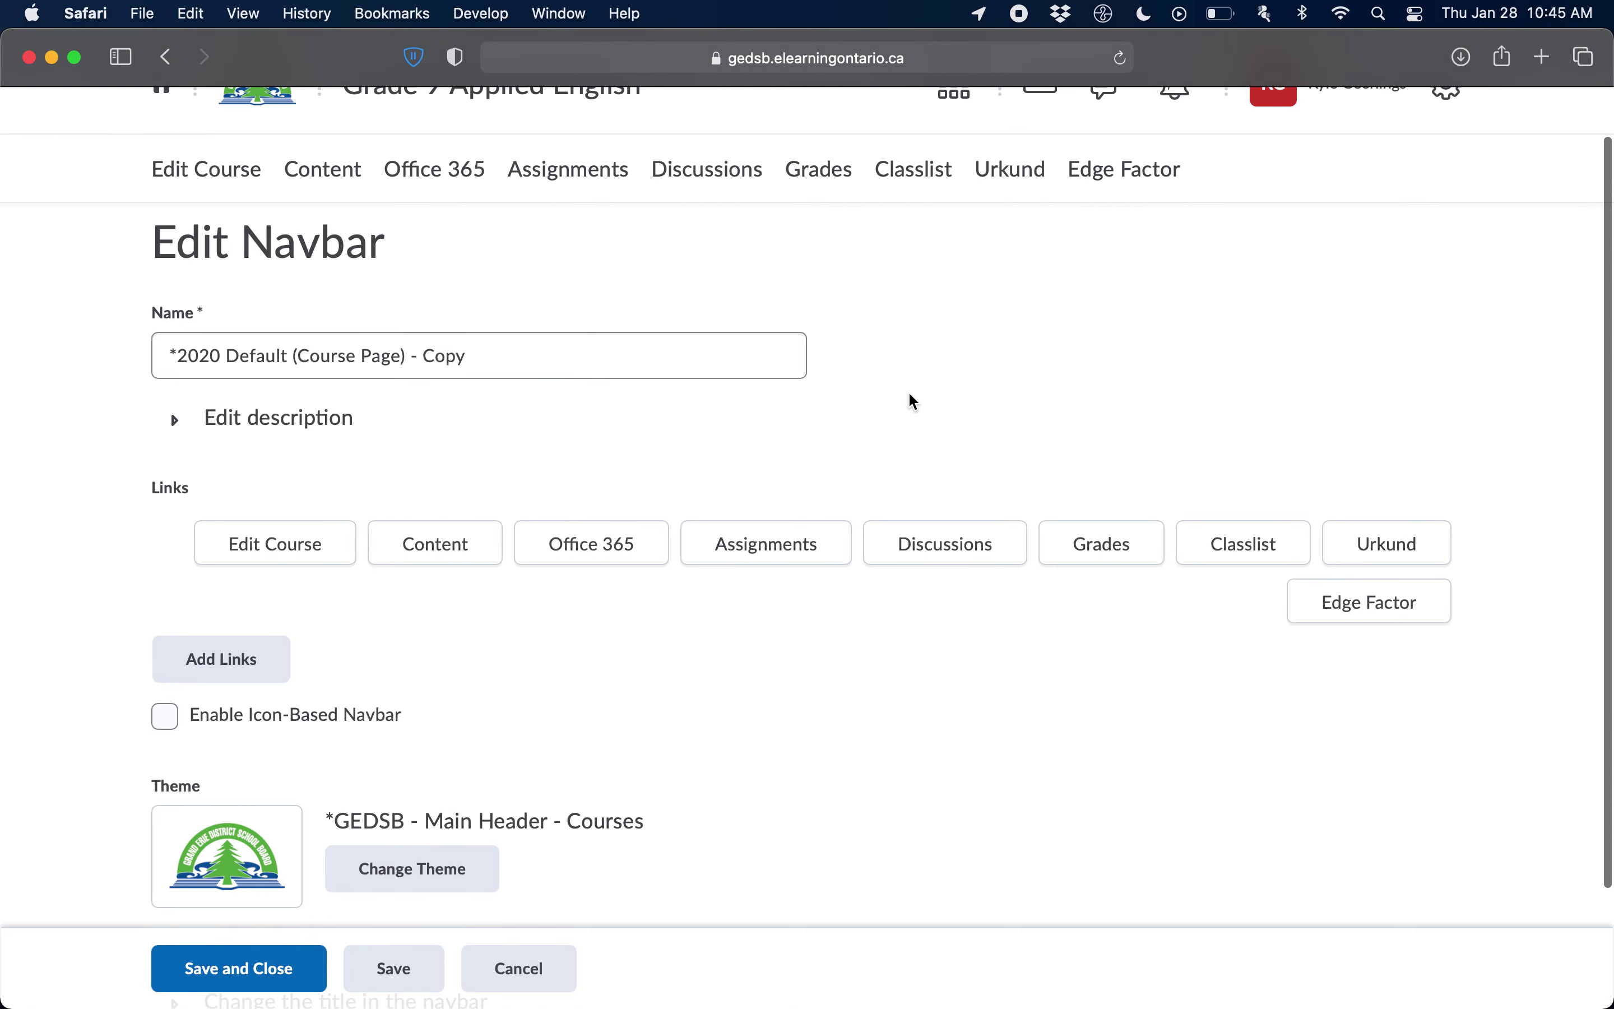
pyautogui.click(161, 719)
pyautogui.scroll(-3, 551, 758)
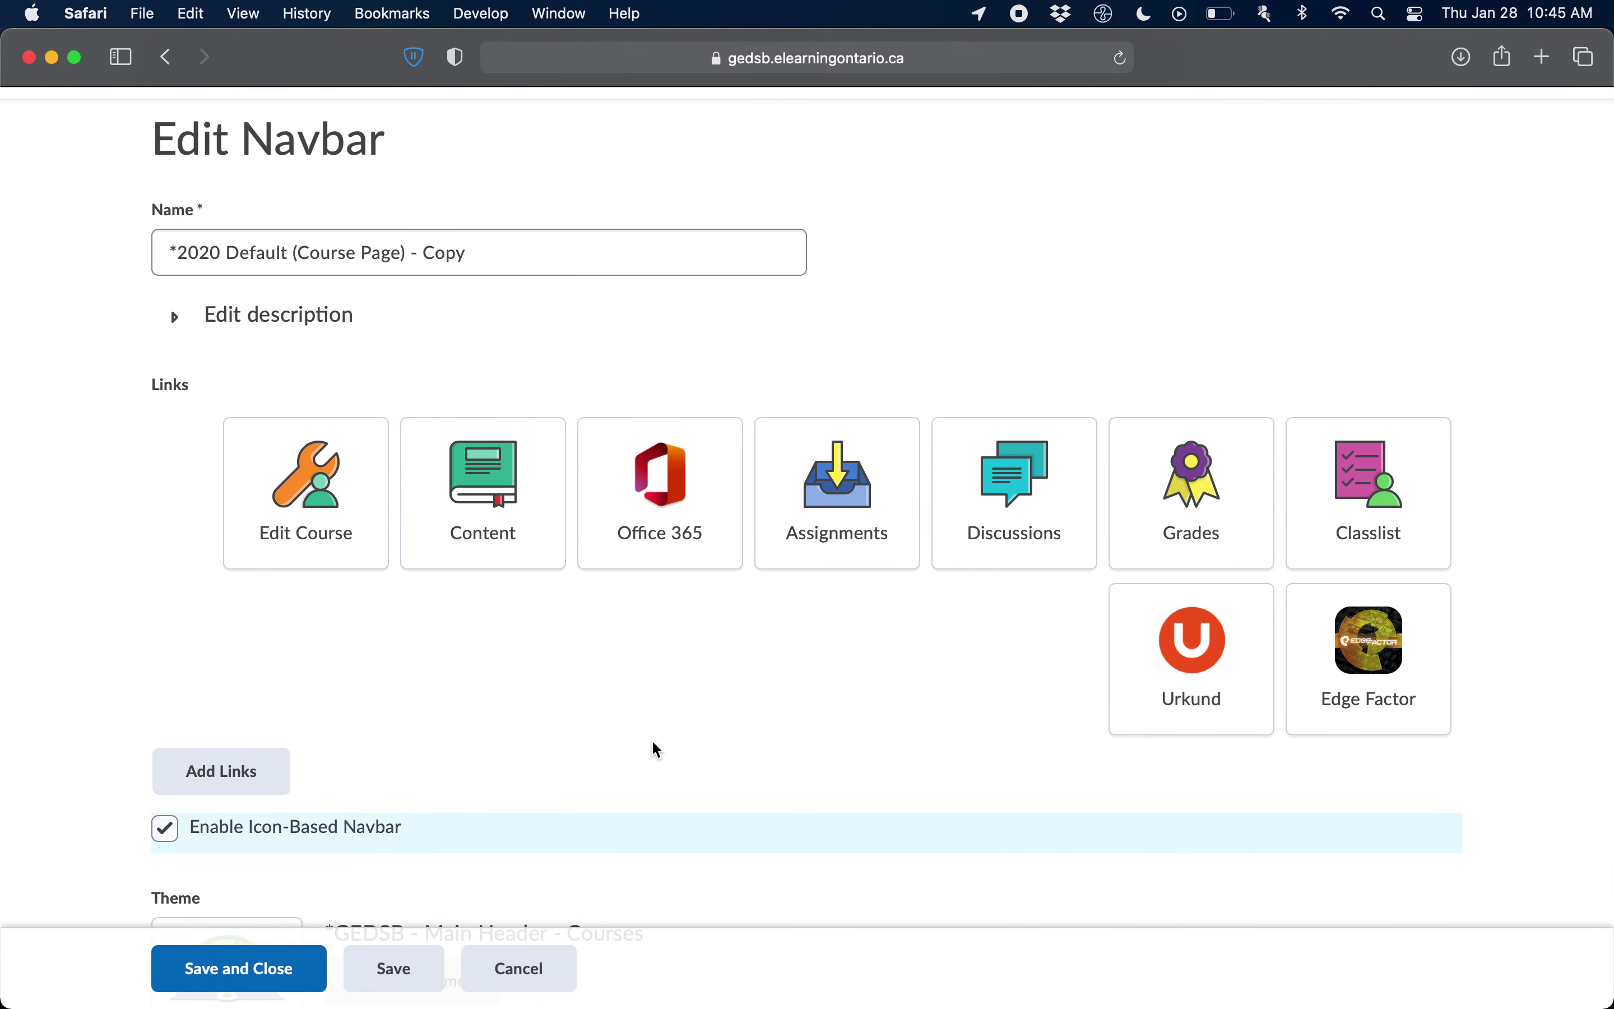
pyautogui.scroll(-5, 651, 739)
pyautogui.scroll(1, 651, 658)
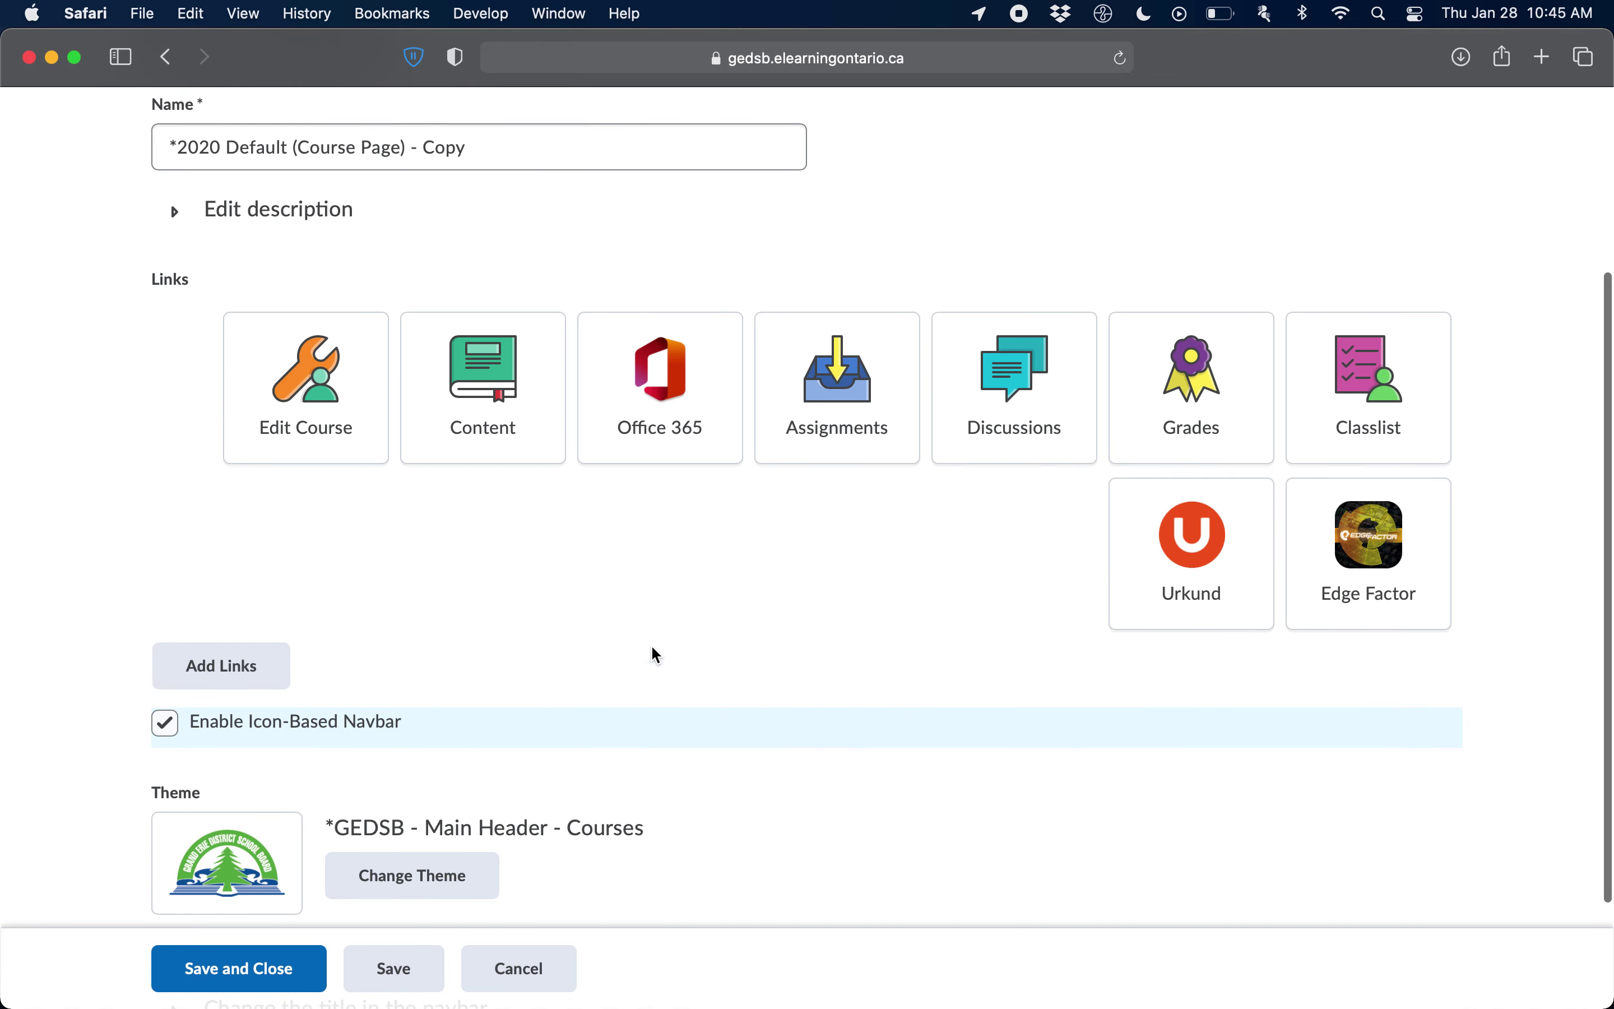
pyautogui.scroll(-4, 423, 694)
pyautogui.scroll(-1, 467, 804)
pyautogui.click(246, 984)
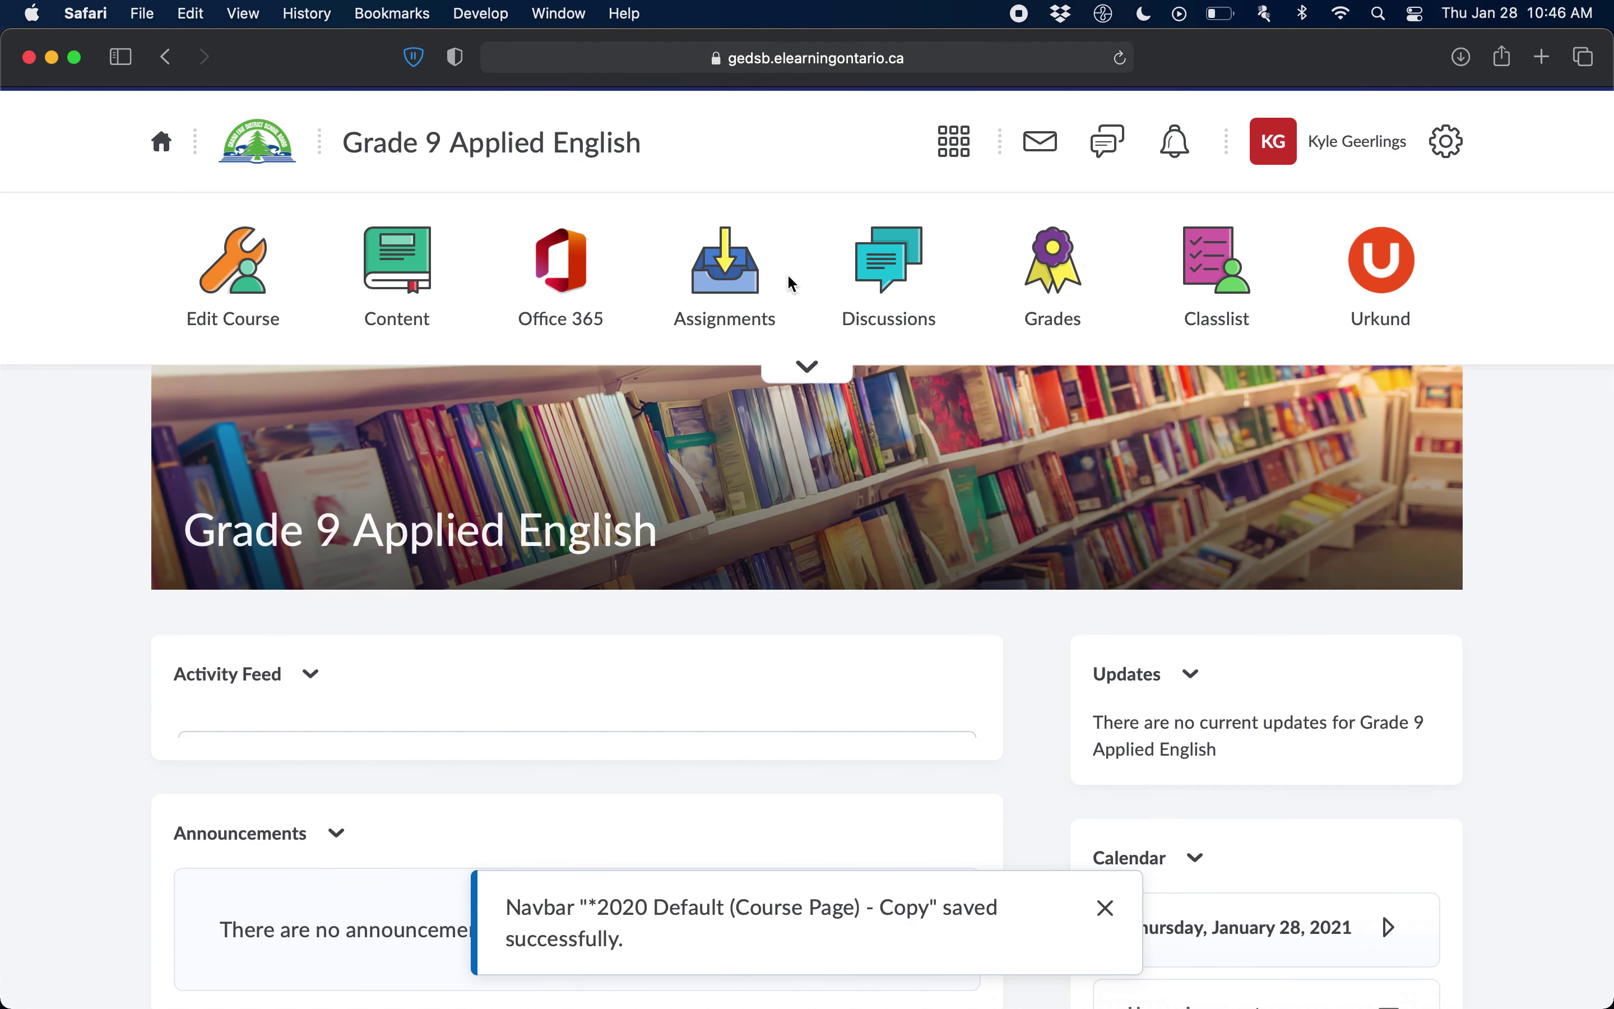
# - Open the Homepages settings from the Course Administration page of the Grade 9 Applied English course
pyautogui.scroll(-7, 1169, 560)
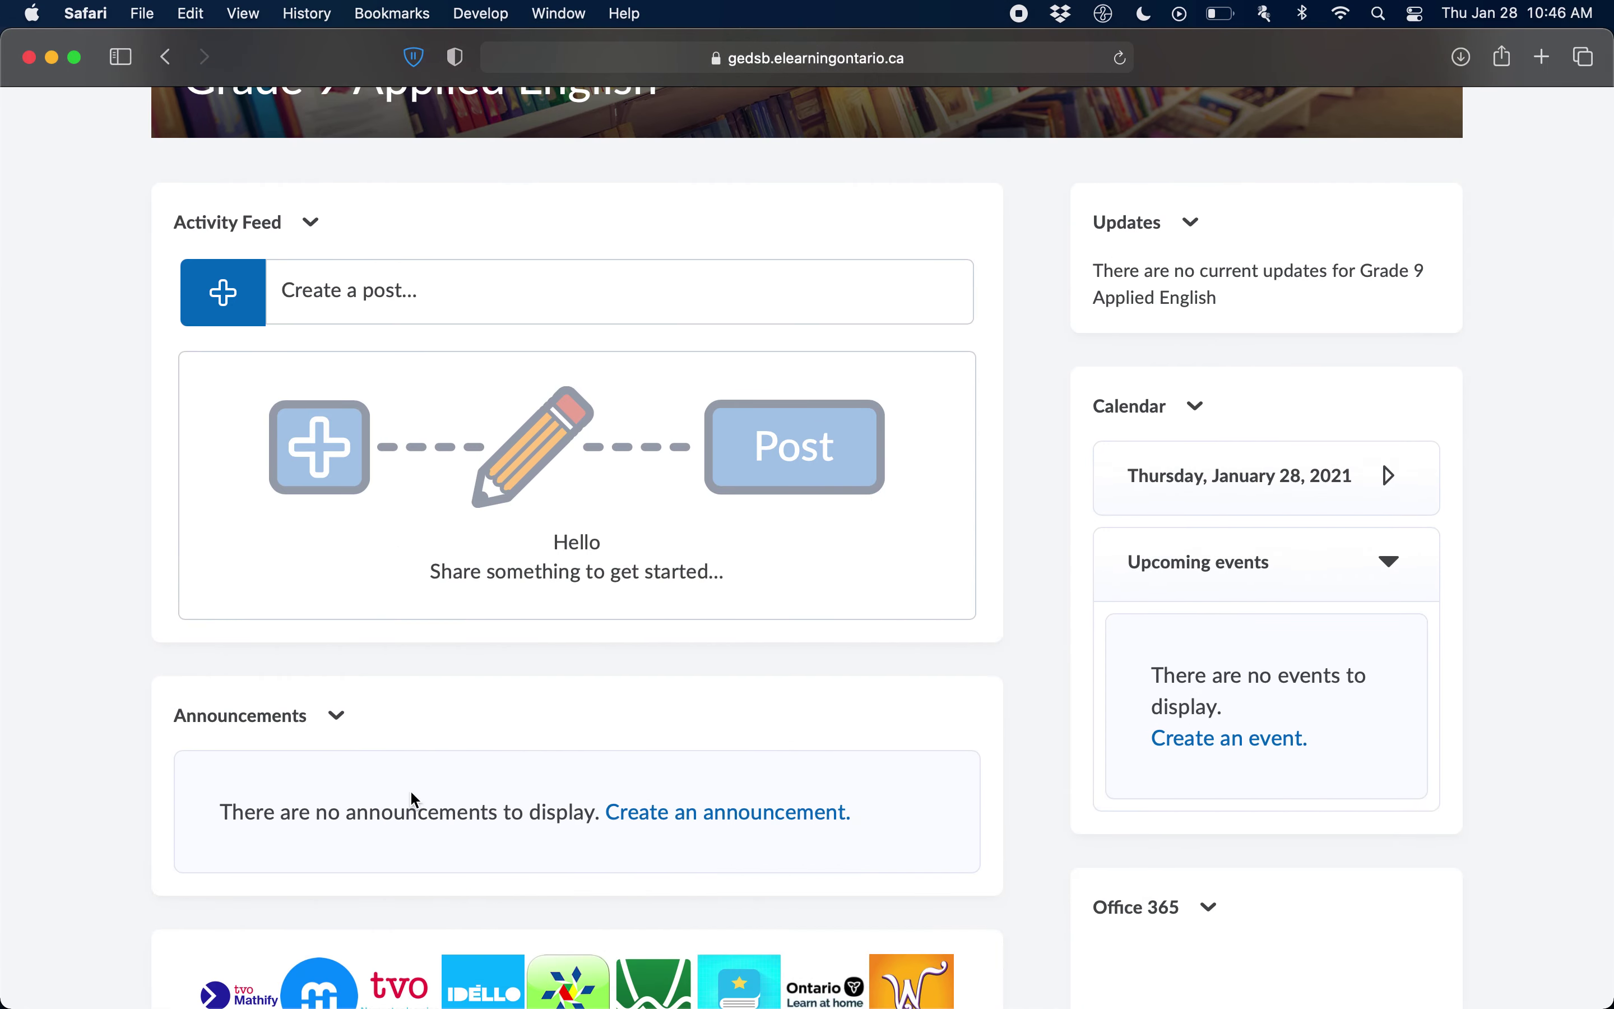
pyautogui.scroll(6, 893, 872)
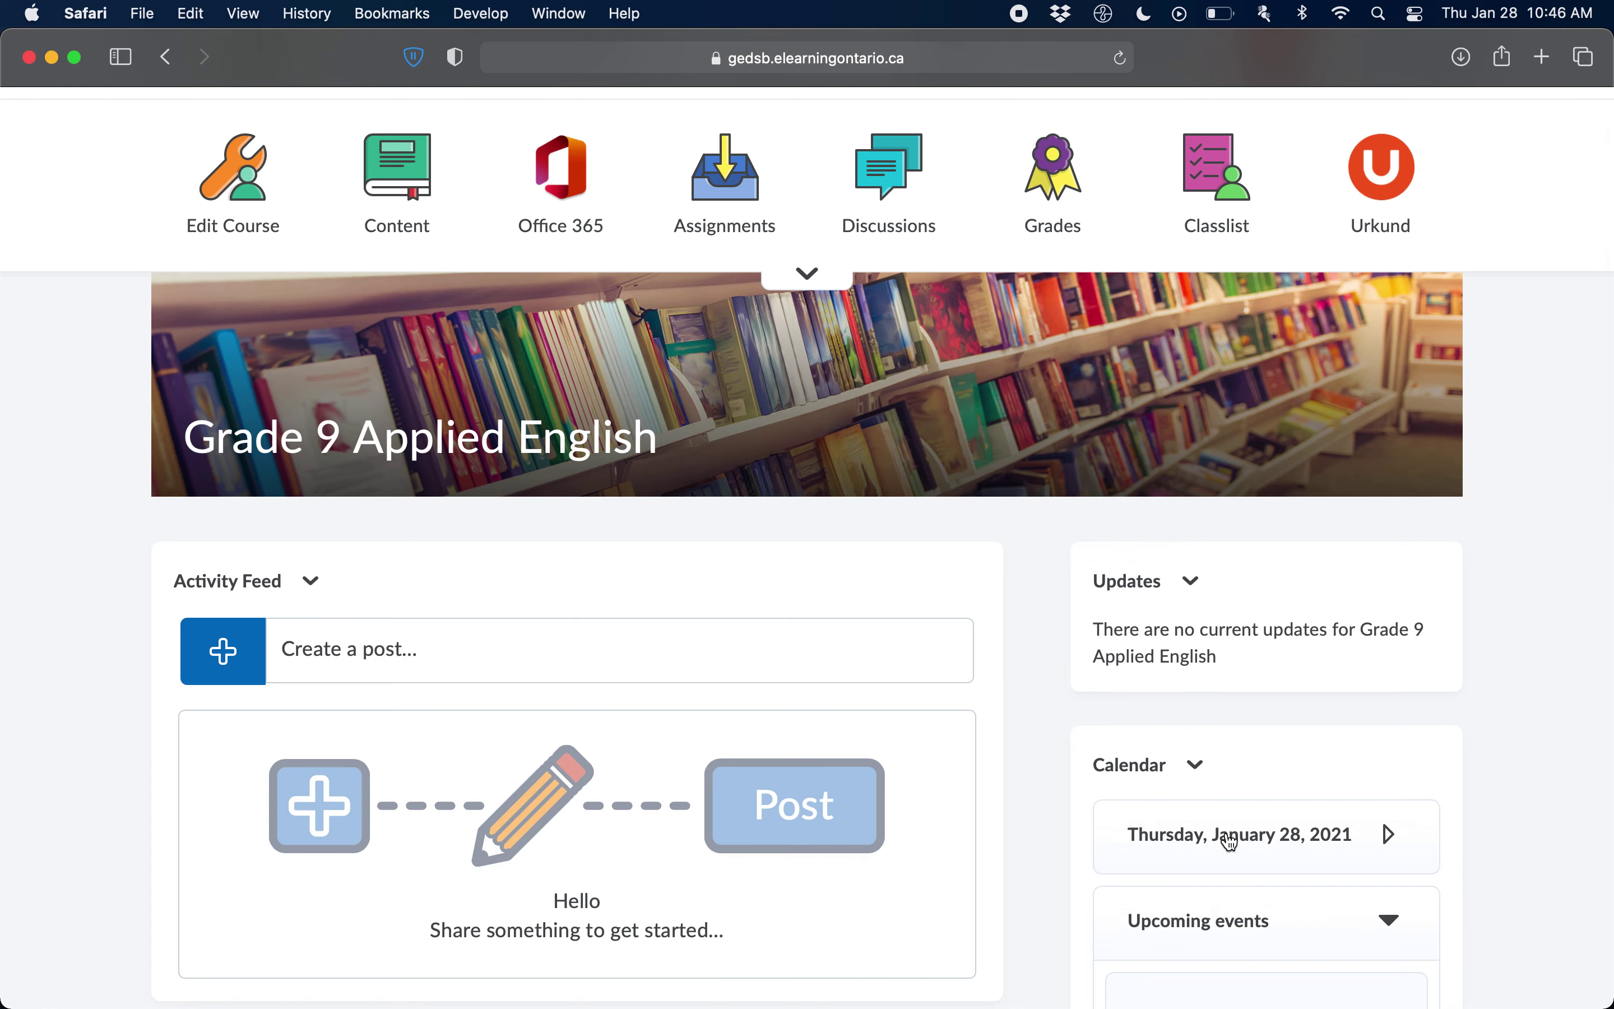
pyautogui.scroll(2, 875, 518)
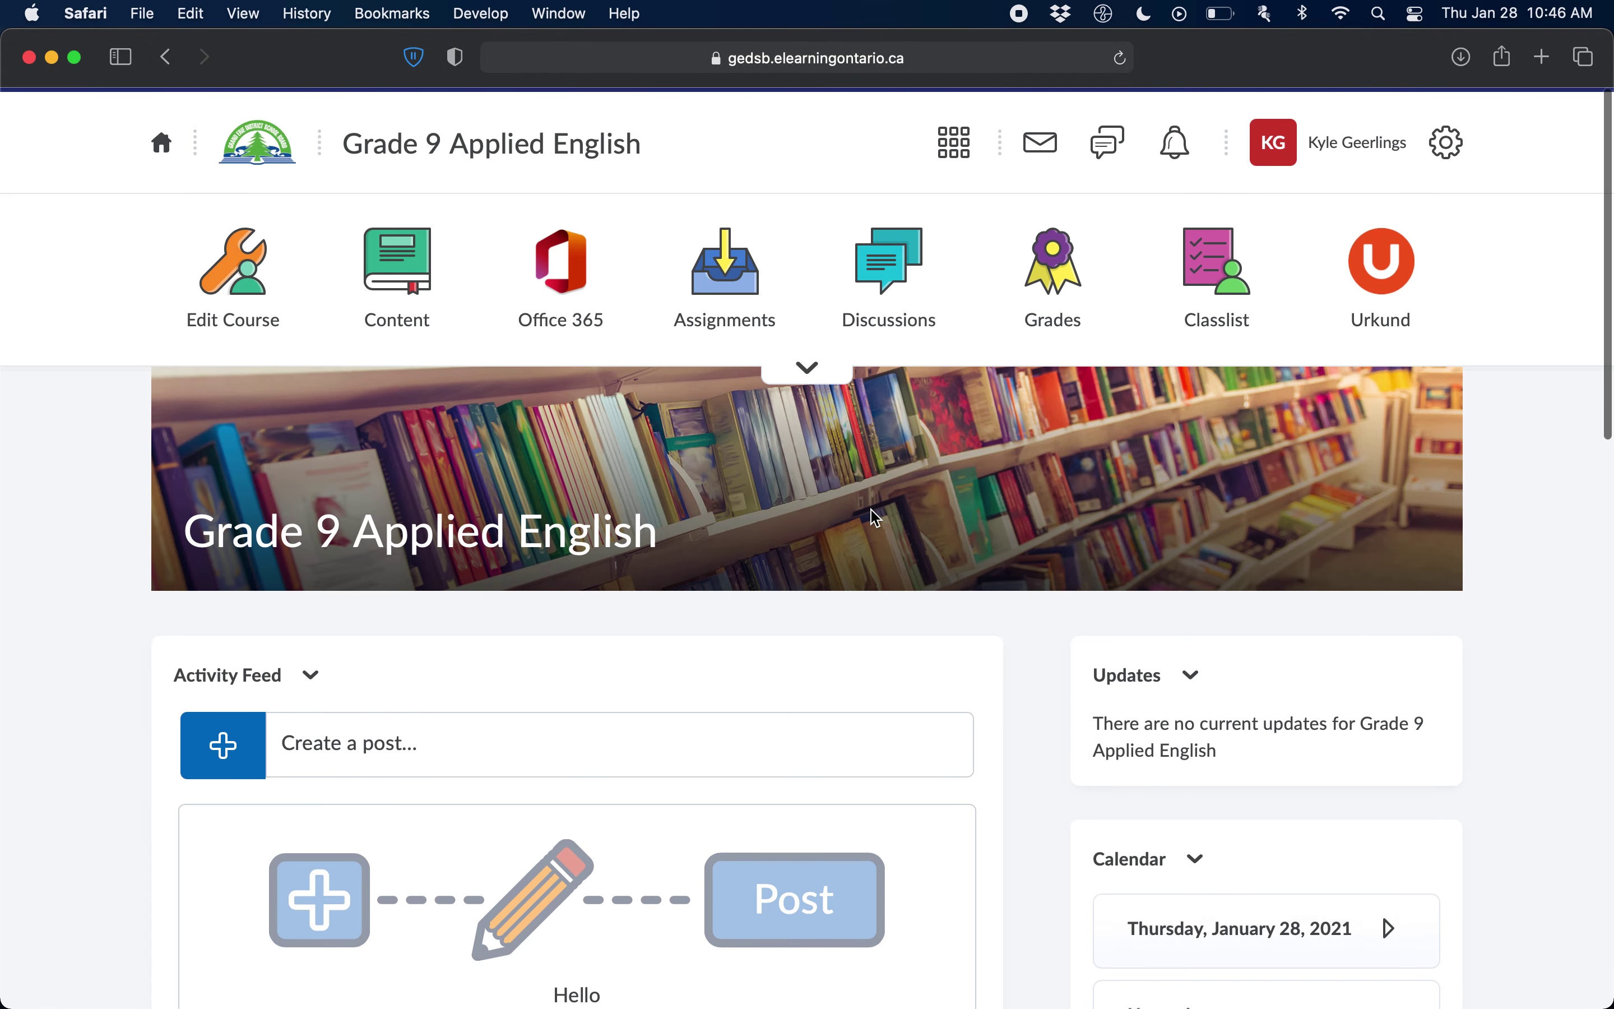
pyautogui.click(248, 286)
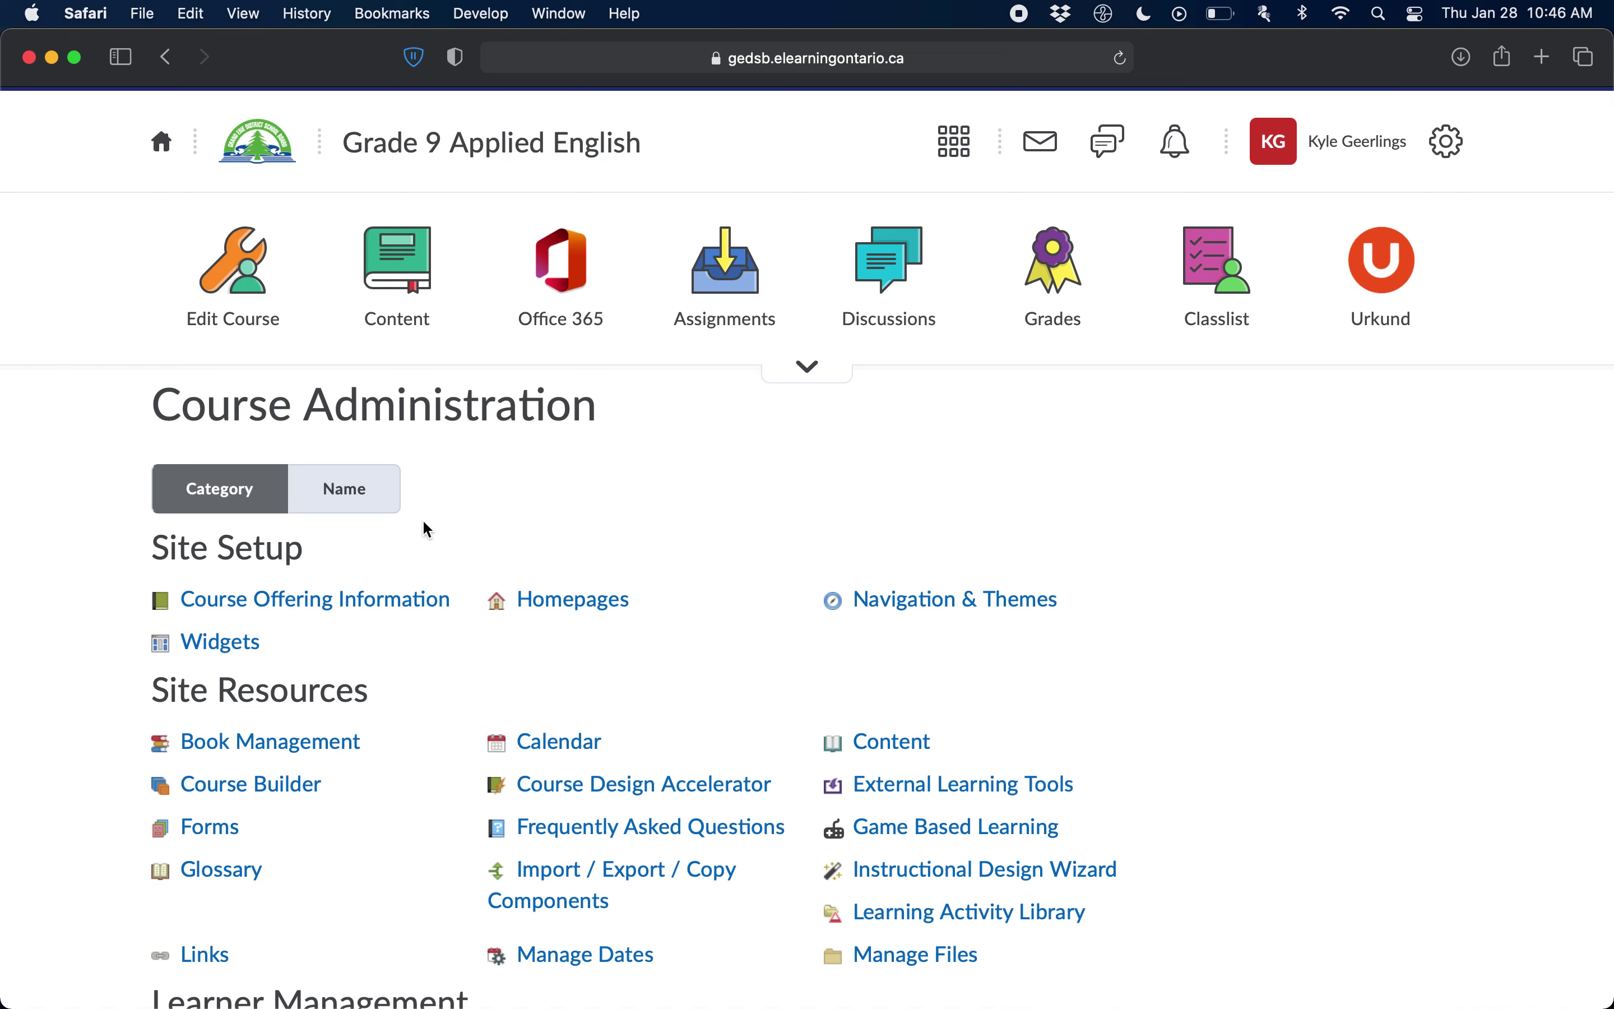
pyautogui.click(564, 603)
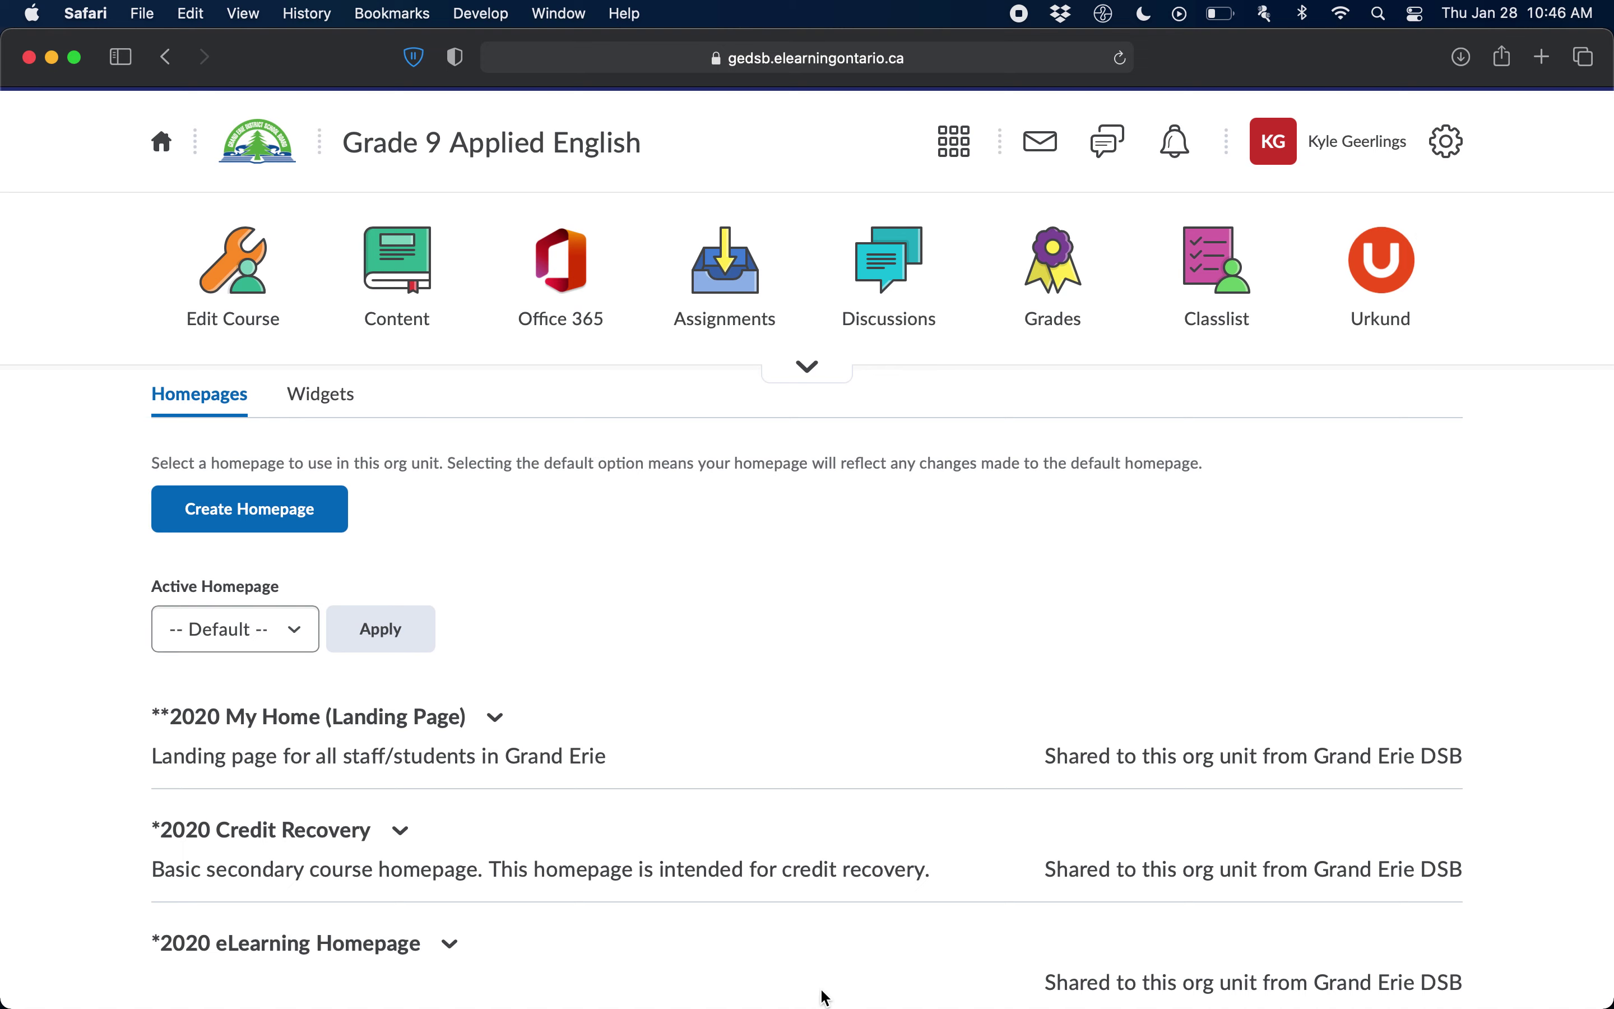
# - Examine the shared homepages to see which one is the default and what actions the *2020 Intermediate/ Senior entry offers
pyautogui.scroll(-3, 779, 547)
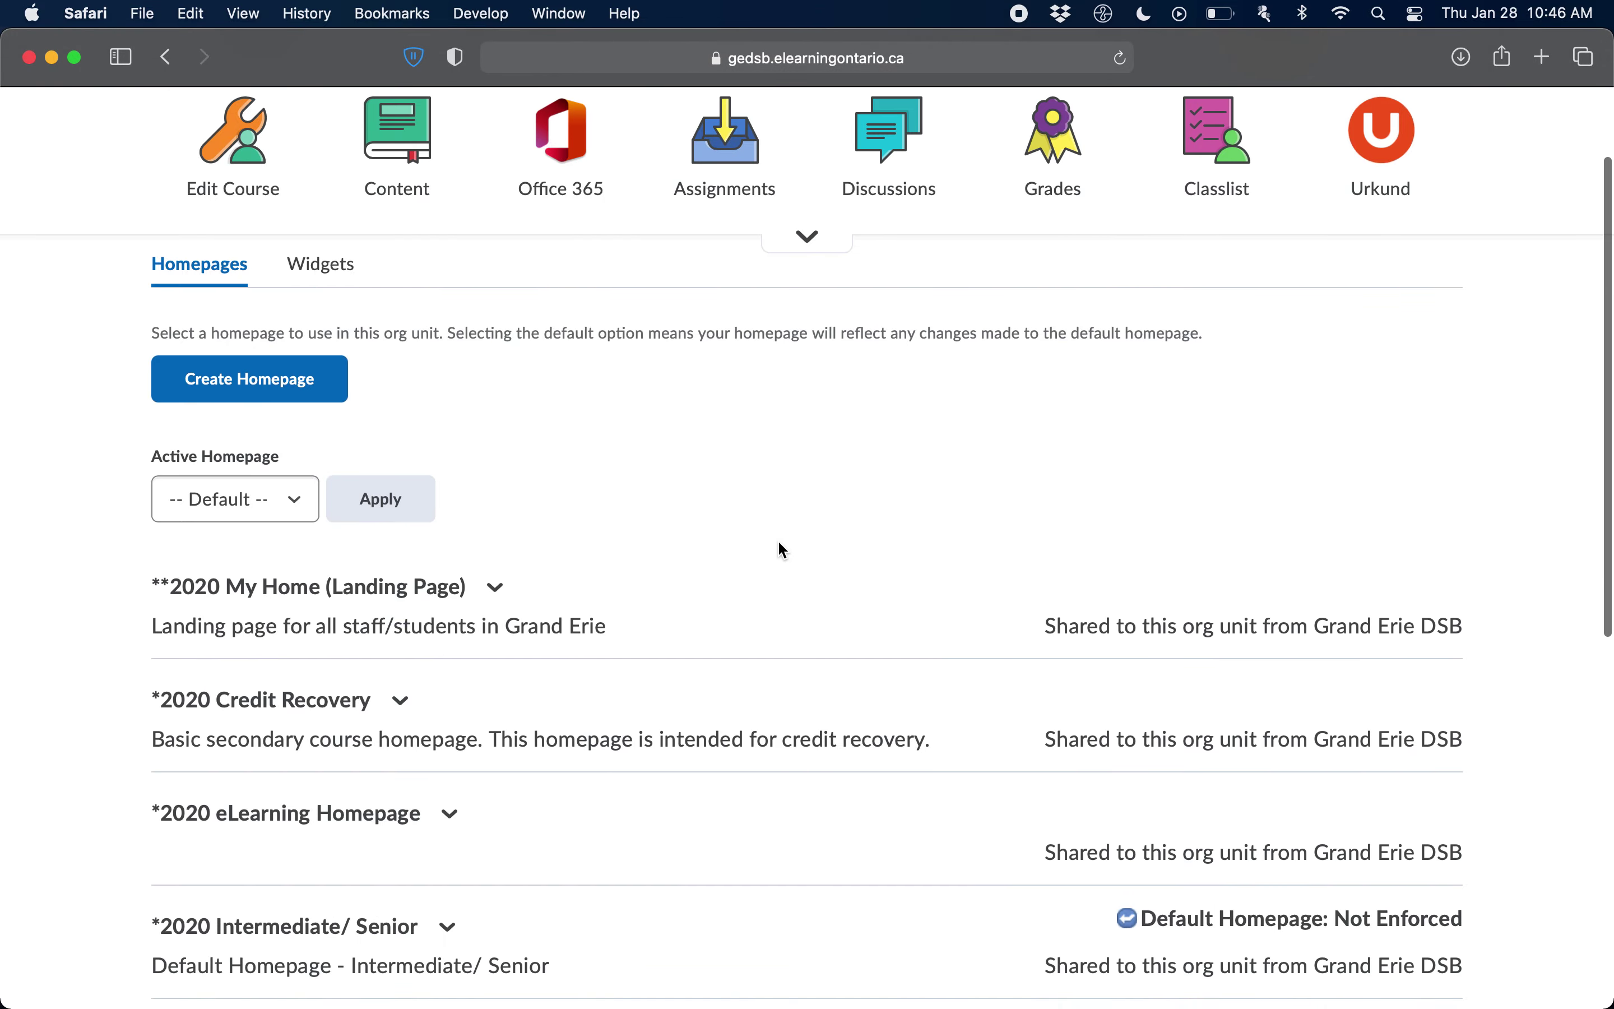
pyautogui.scroll(3, 779, 547)
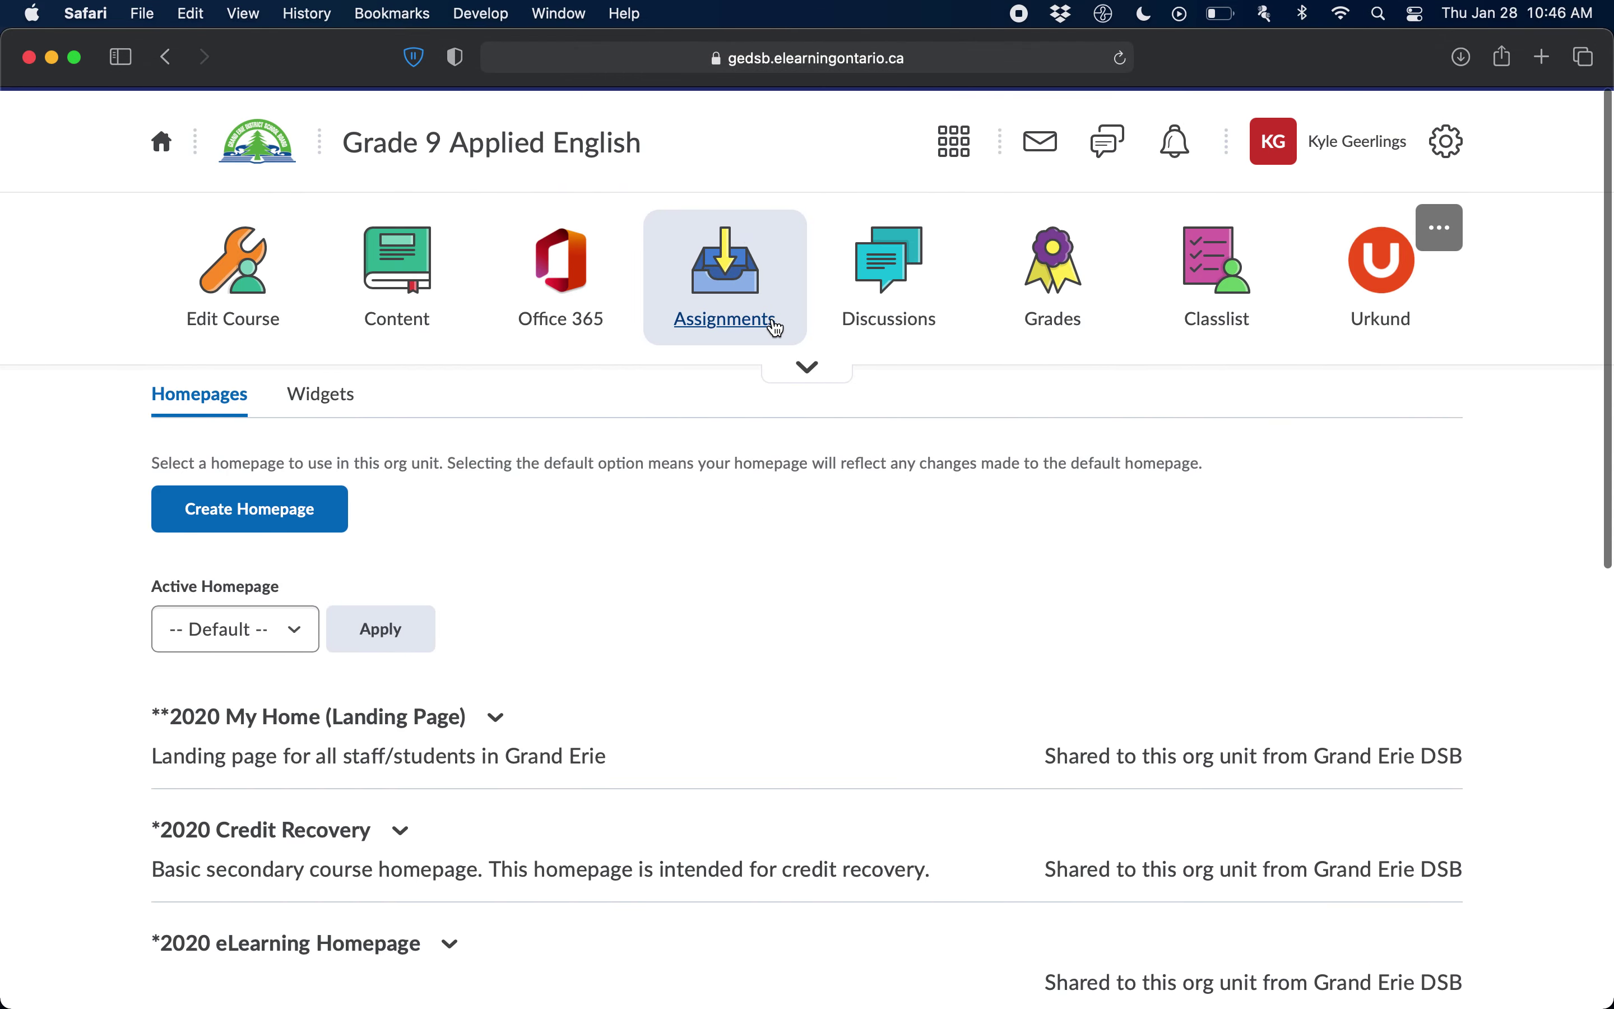
pyautogui.scroll(-8, 1012, 737)
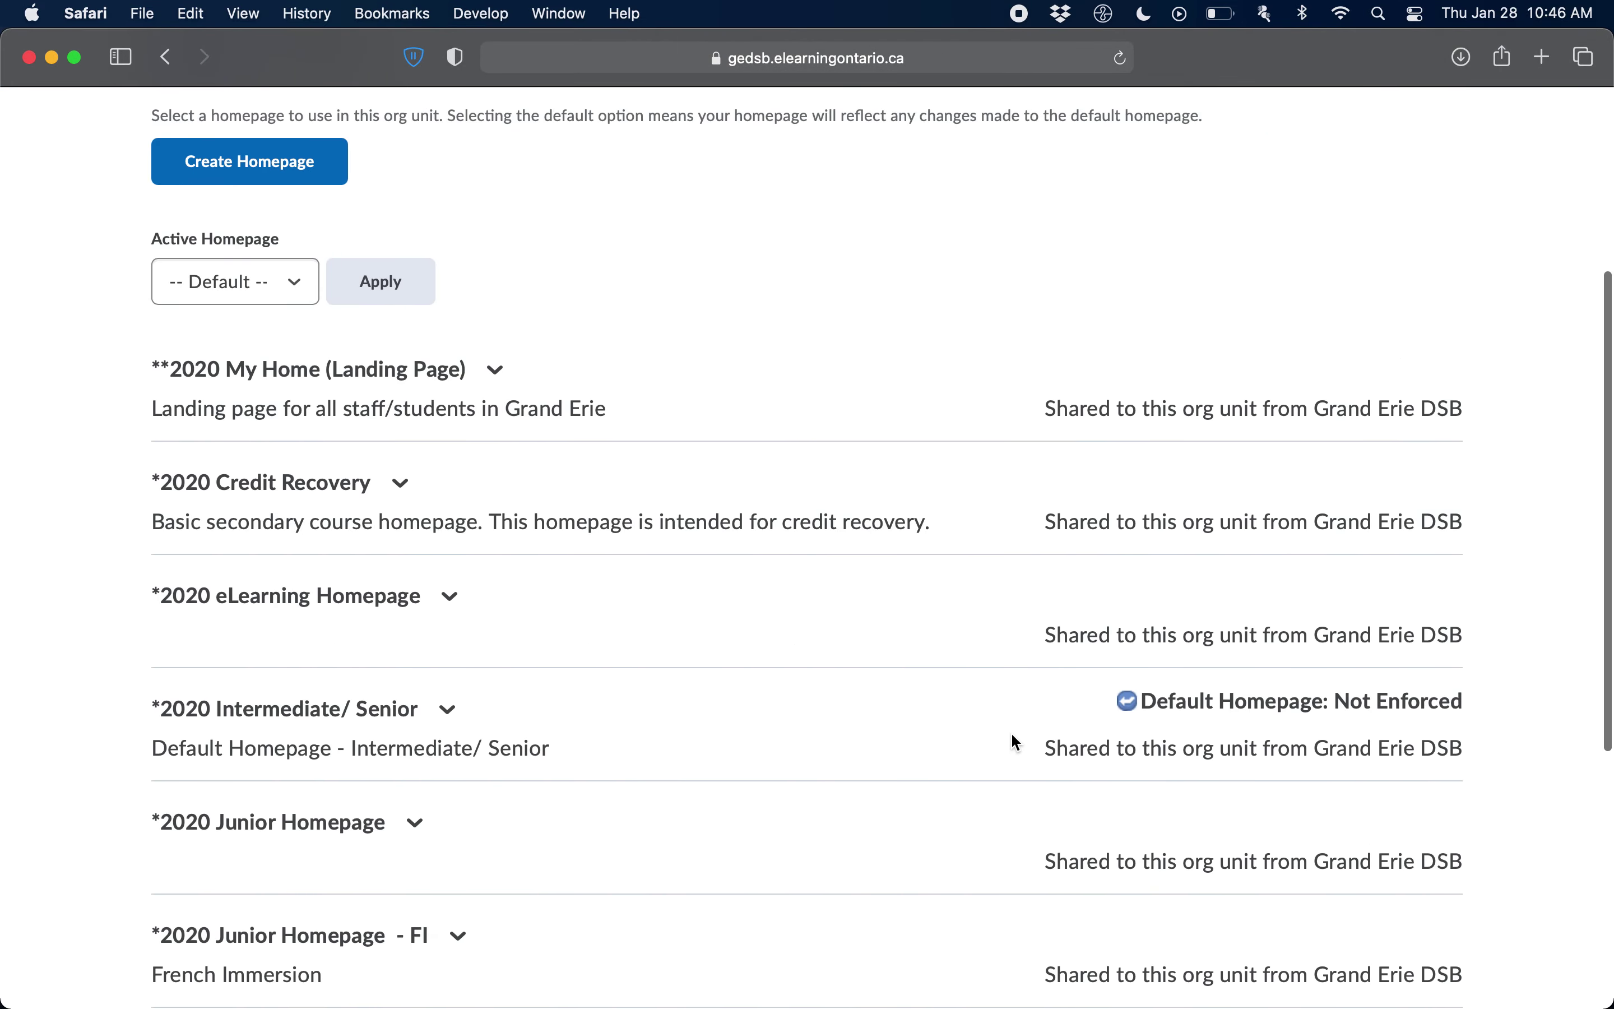
pyautogui.scroll(-2, 1013, 739)
pyautogui.scroll(1, 997, 706)
pyautogui.scroll(-1, 1067, 697)
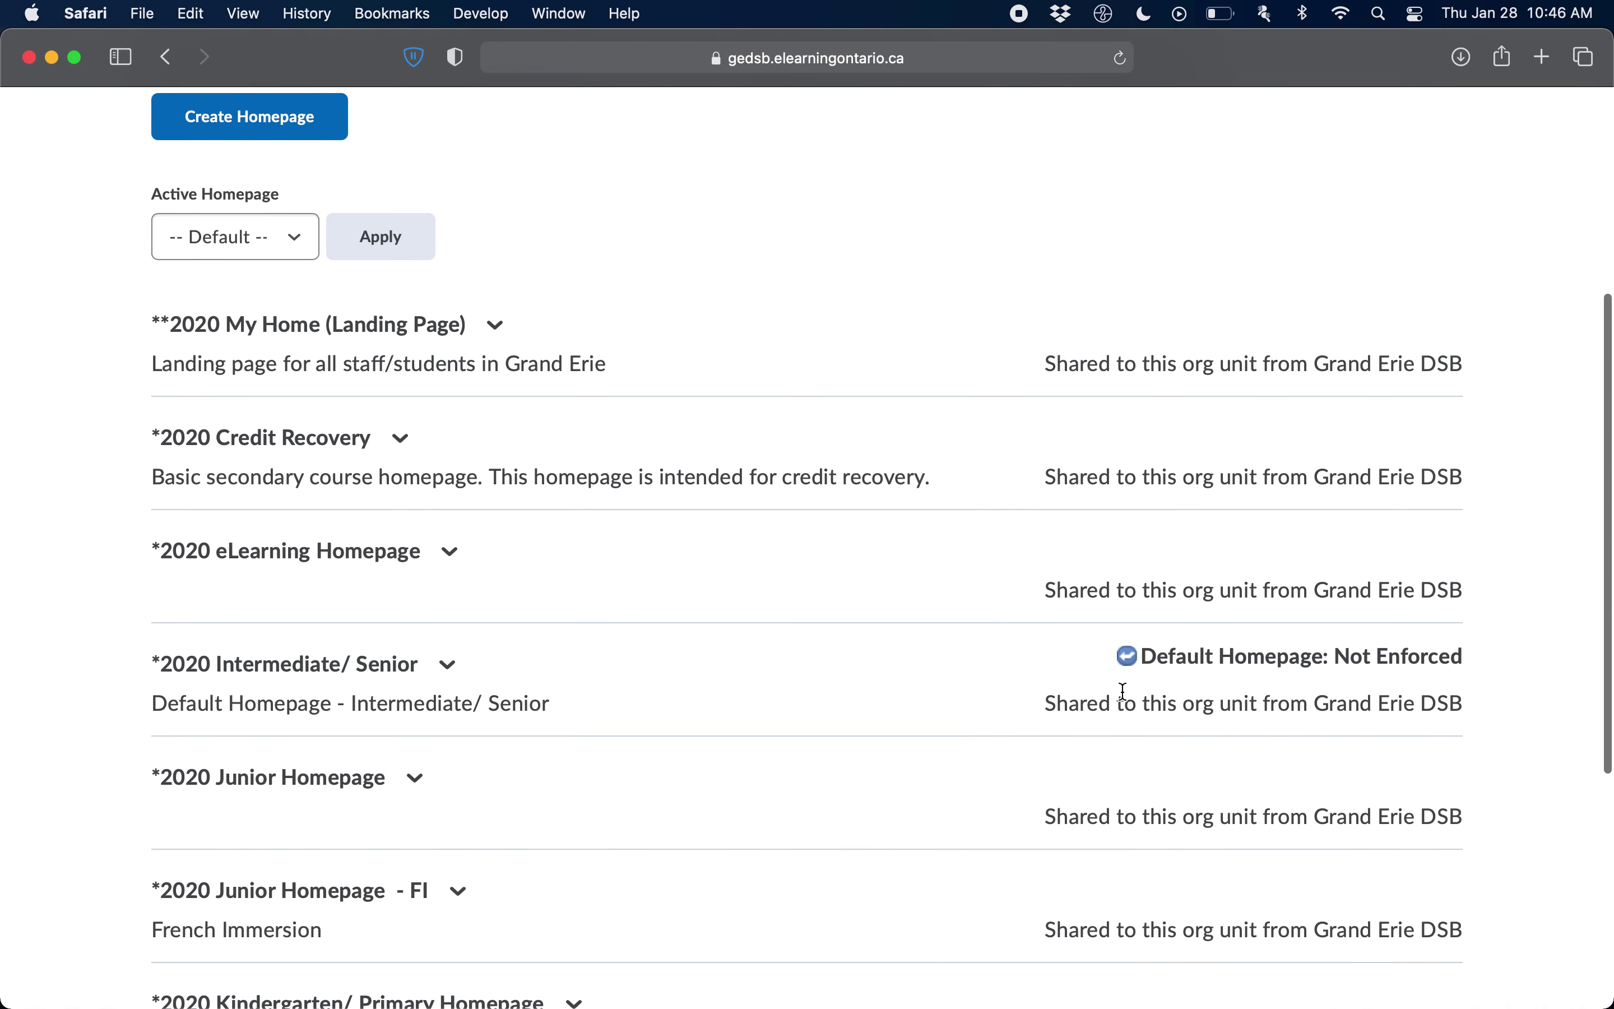
pyautogui.scroll(-1, 1212, 694)
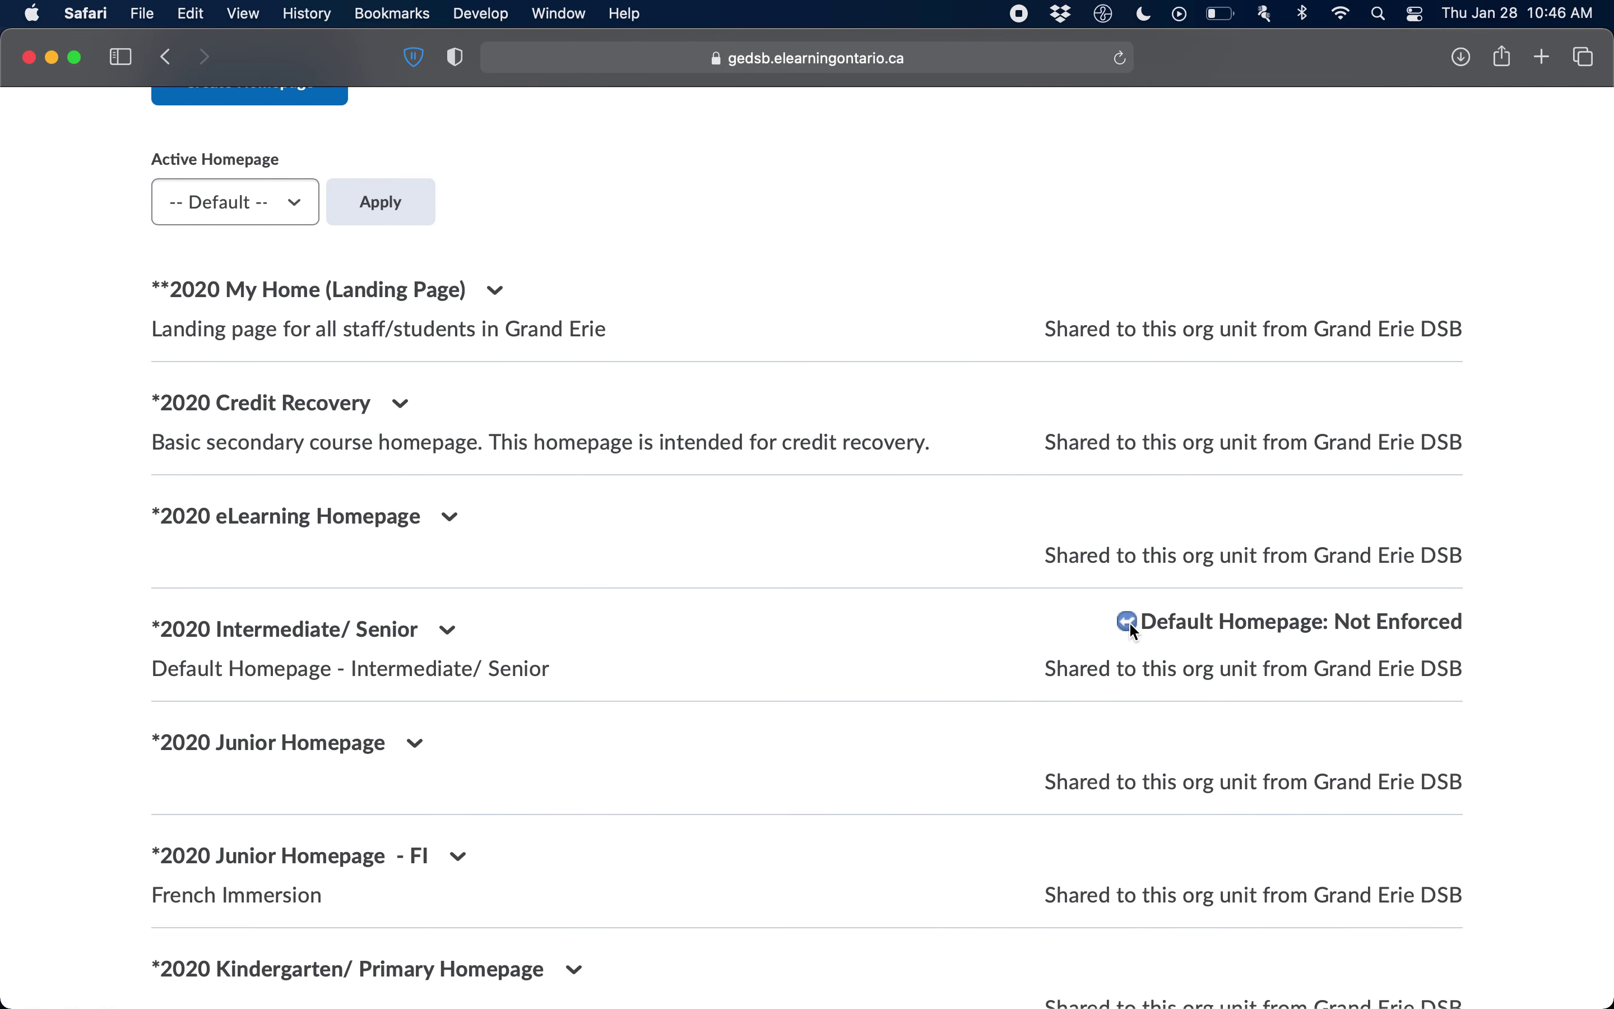
pyautogui.moveTo(1477, 607); pyautogui.dragTo(1052, 633)
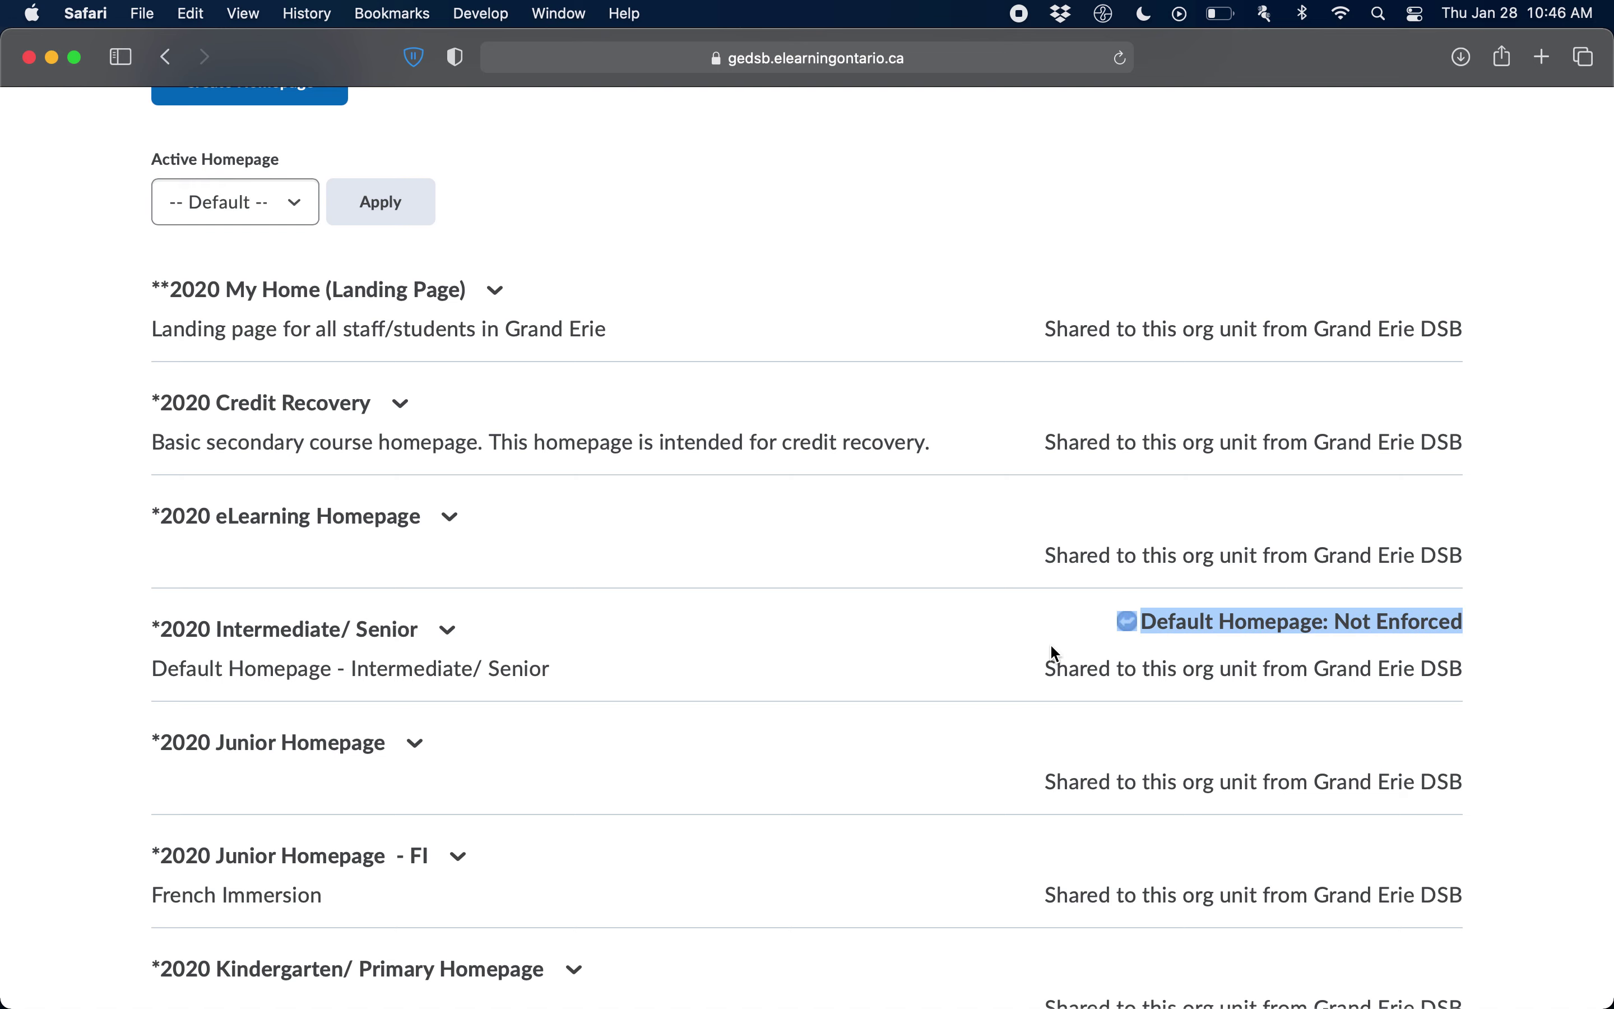
pyautogui.scroll(-1, 762, 571)
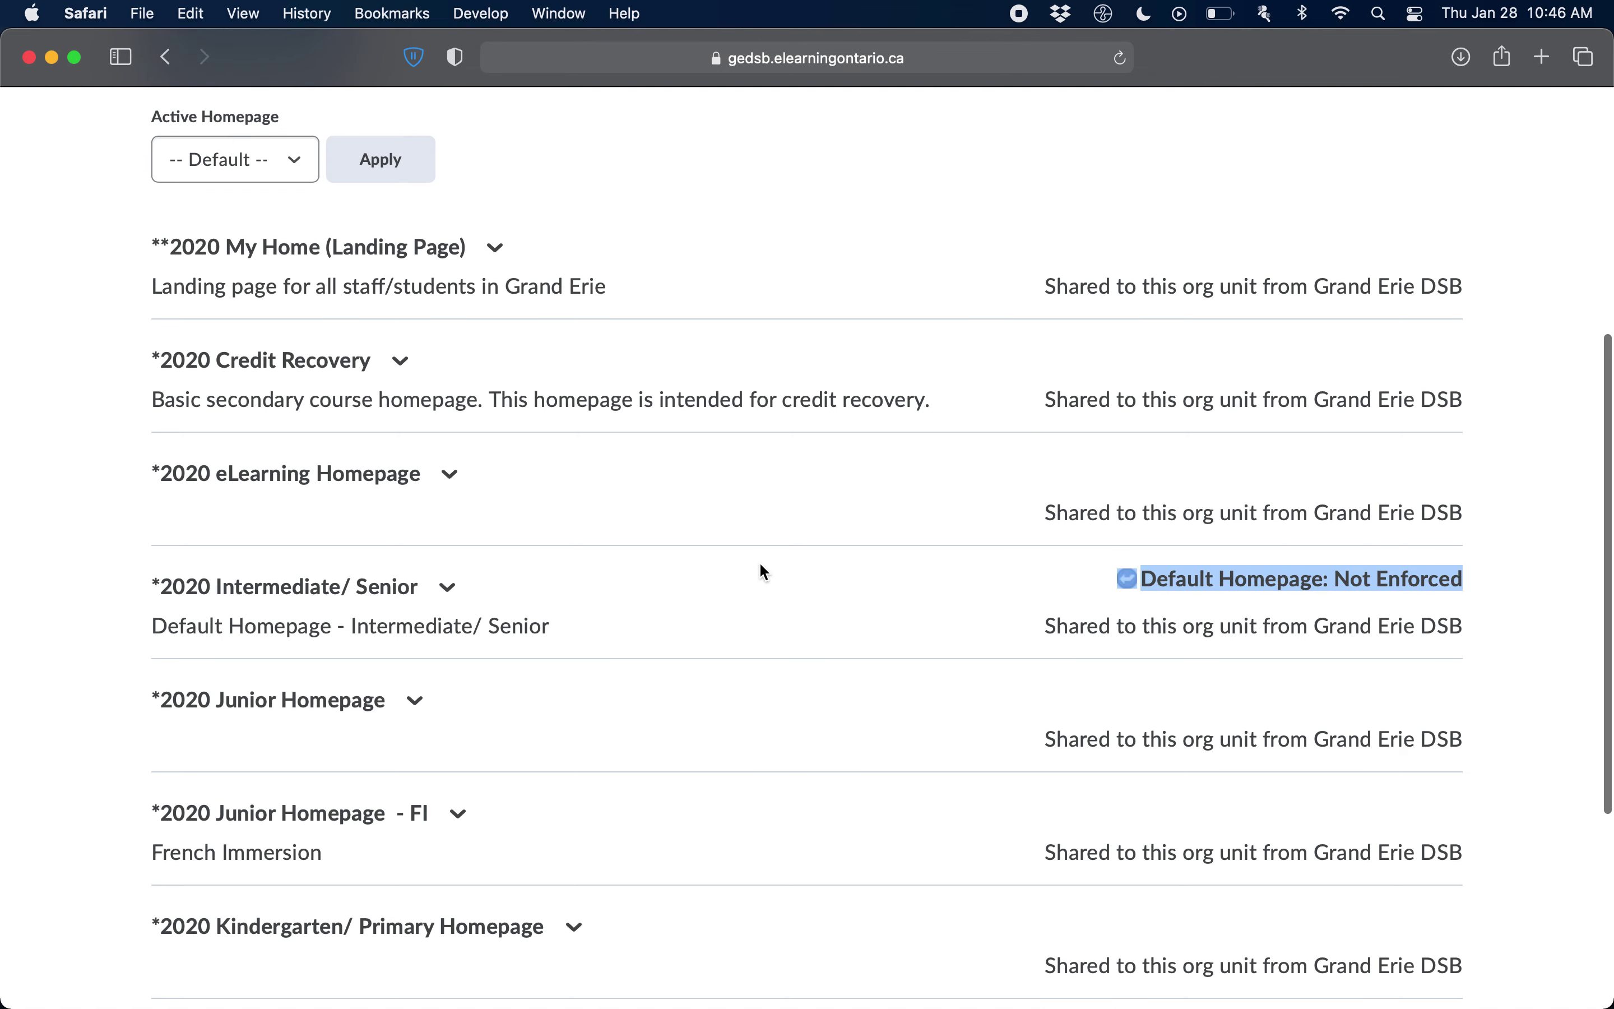
pyautogui.click(448, 588)
pyautogui.click(547, 593)
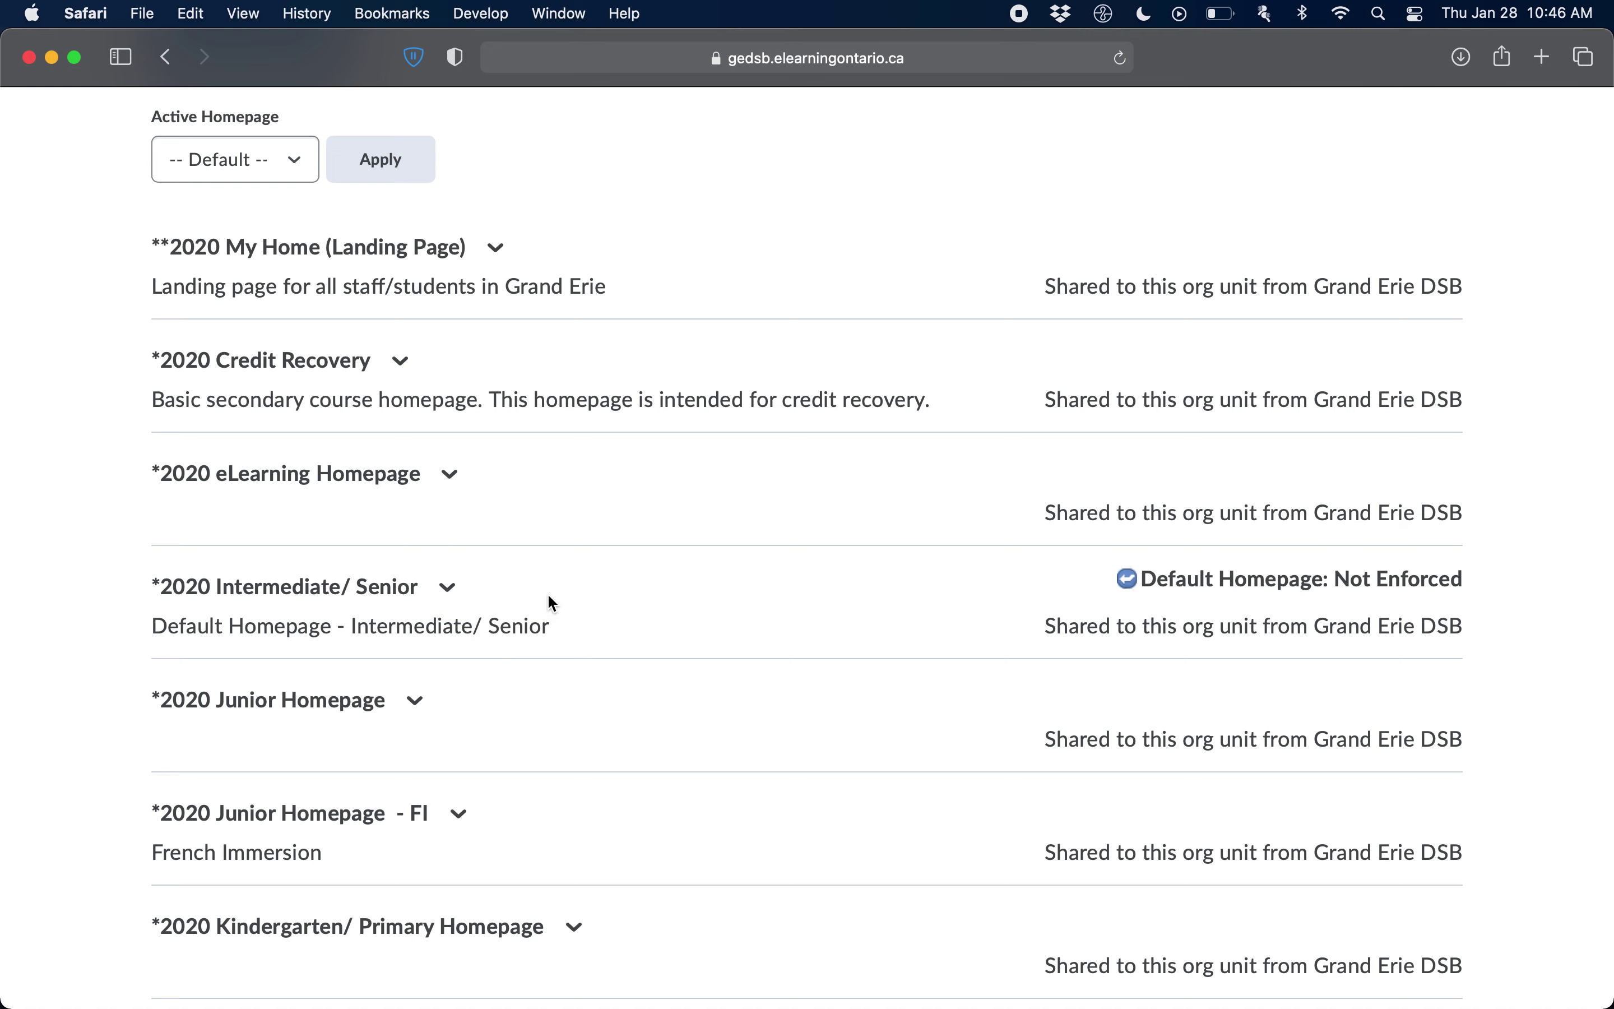
pyautogui.scroll(-2, 548, 593)
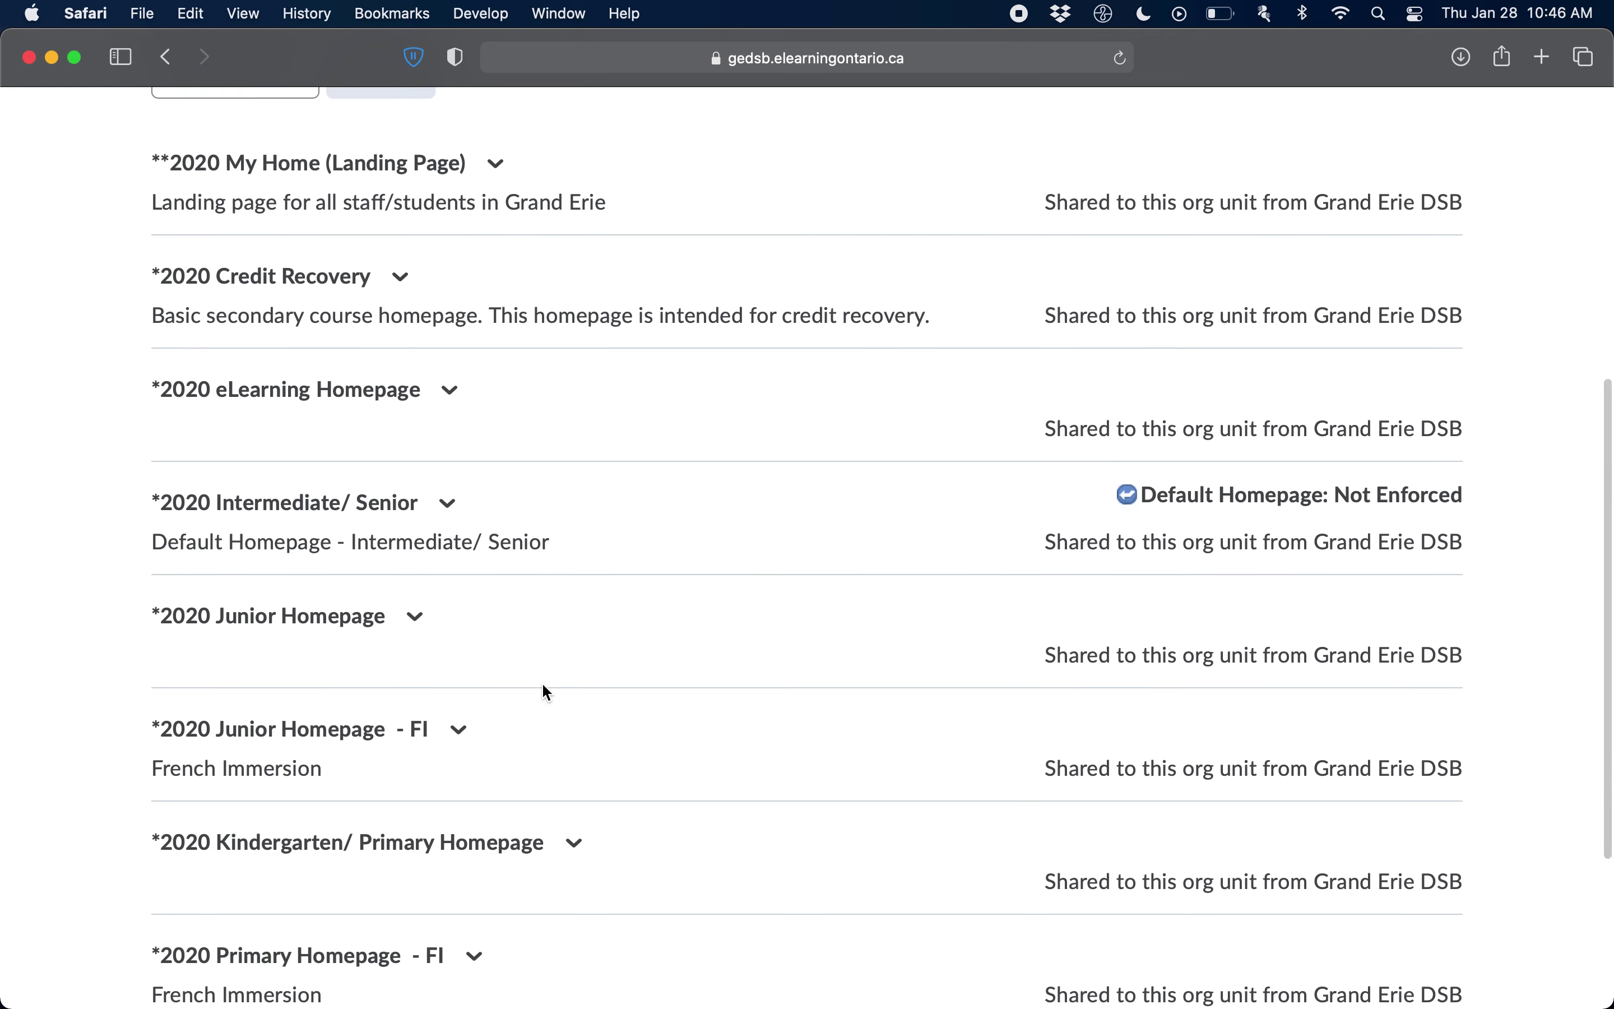
pyautogui.scroll(-1, 544, 690)
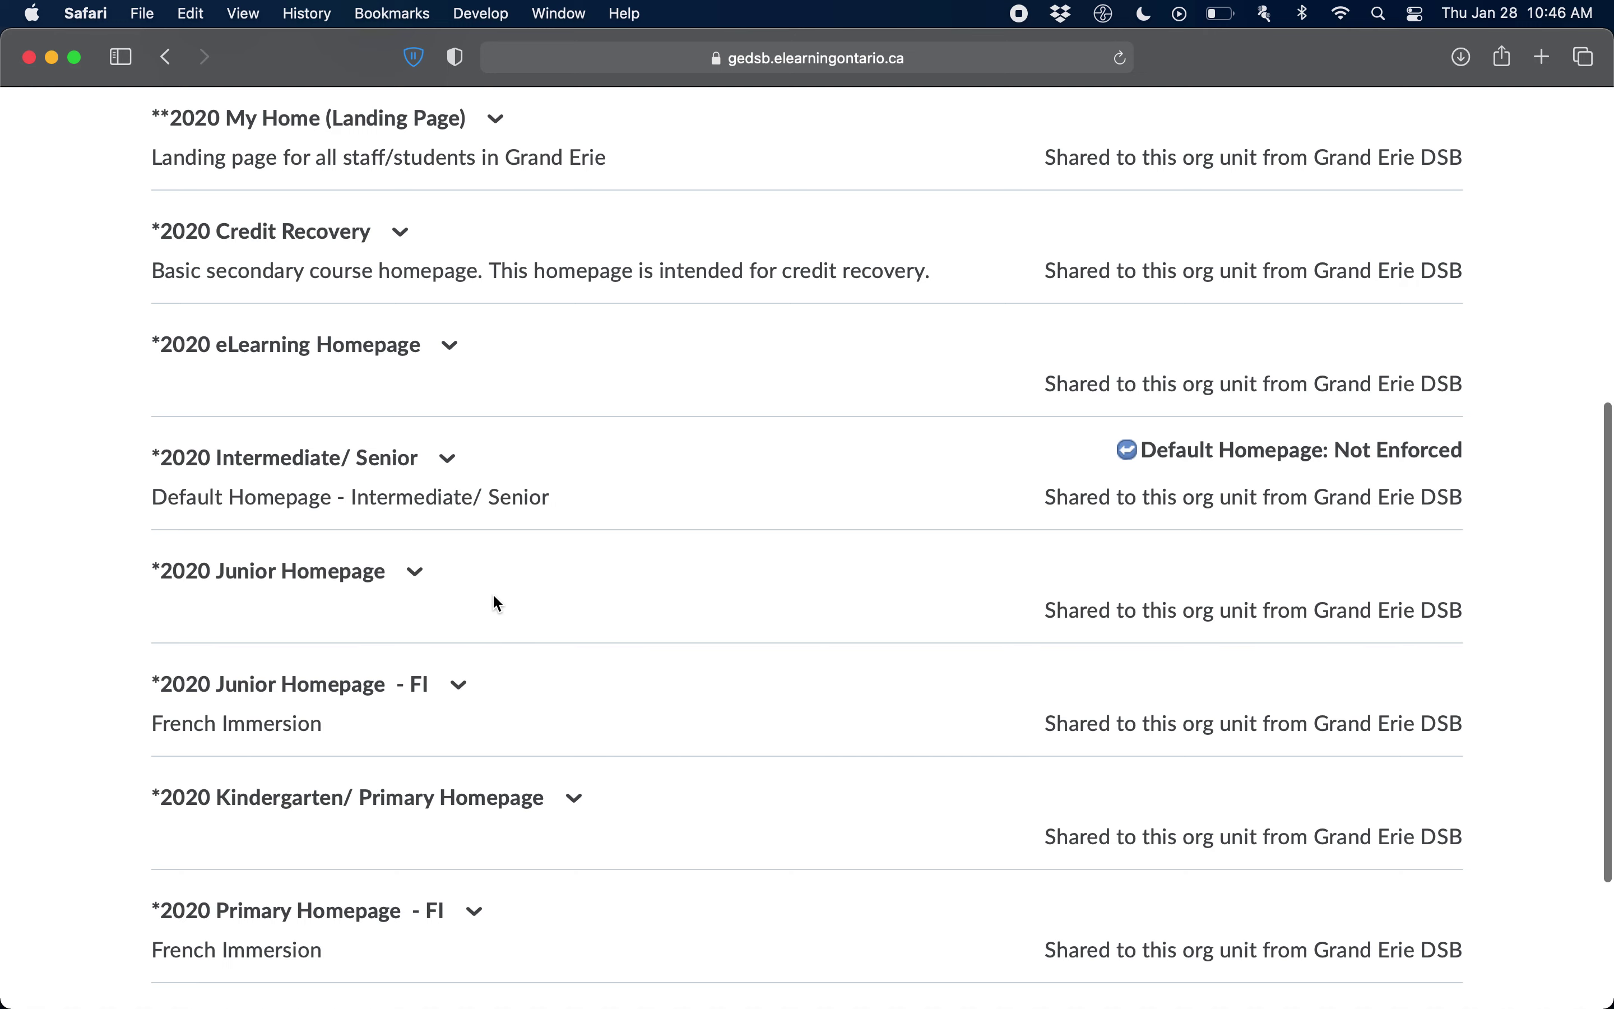
# - Make a copy of the shared *2020 Intermediate/ Senior homepage
pyautogui.scroll(-2, 492, 593)
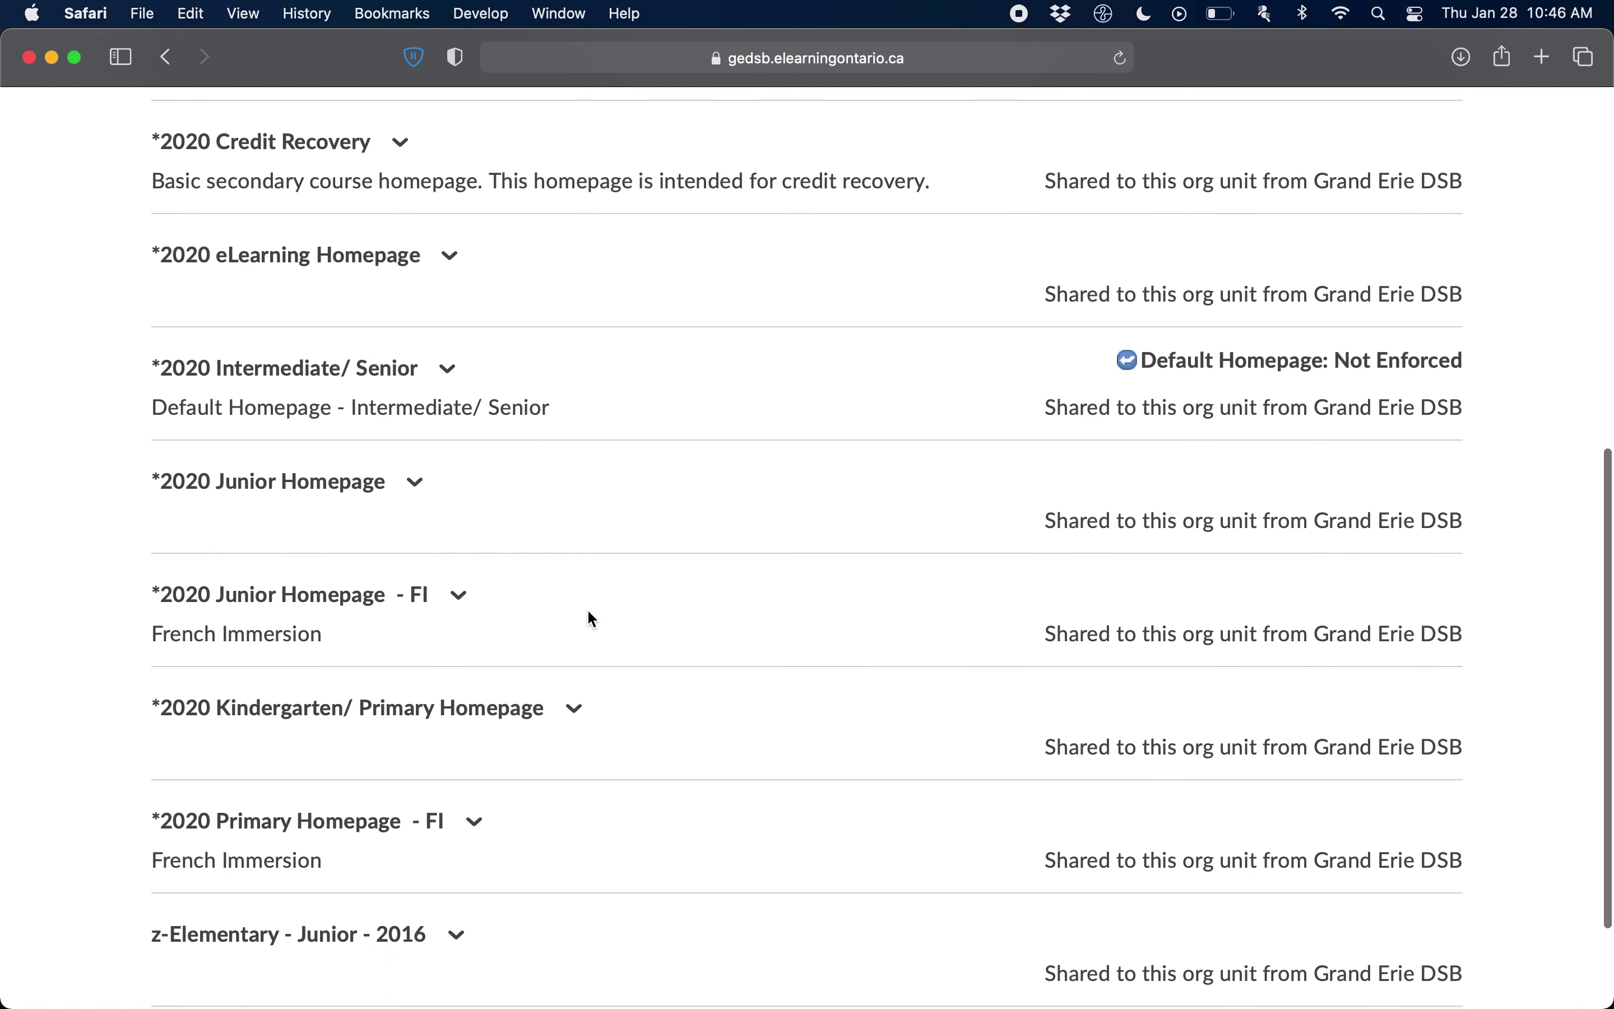
pyautogui.scroll(2, 586, 620)
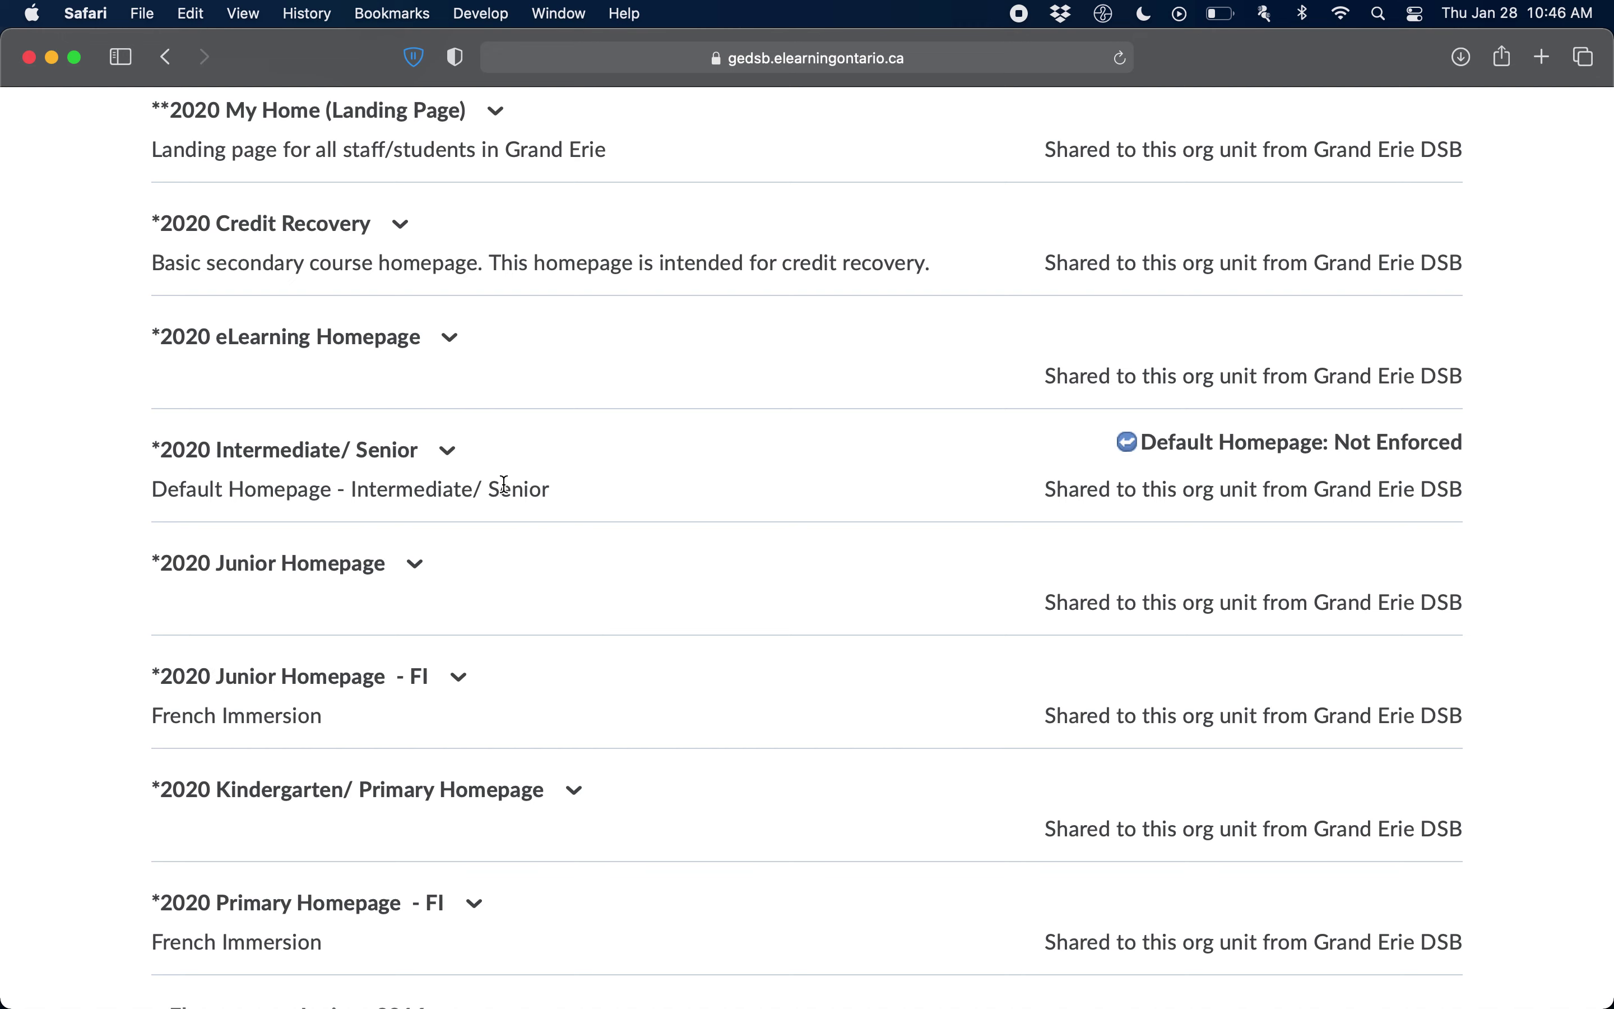
pyautogui.click(448, 451)
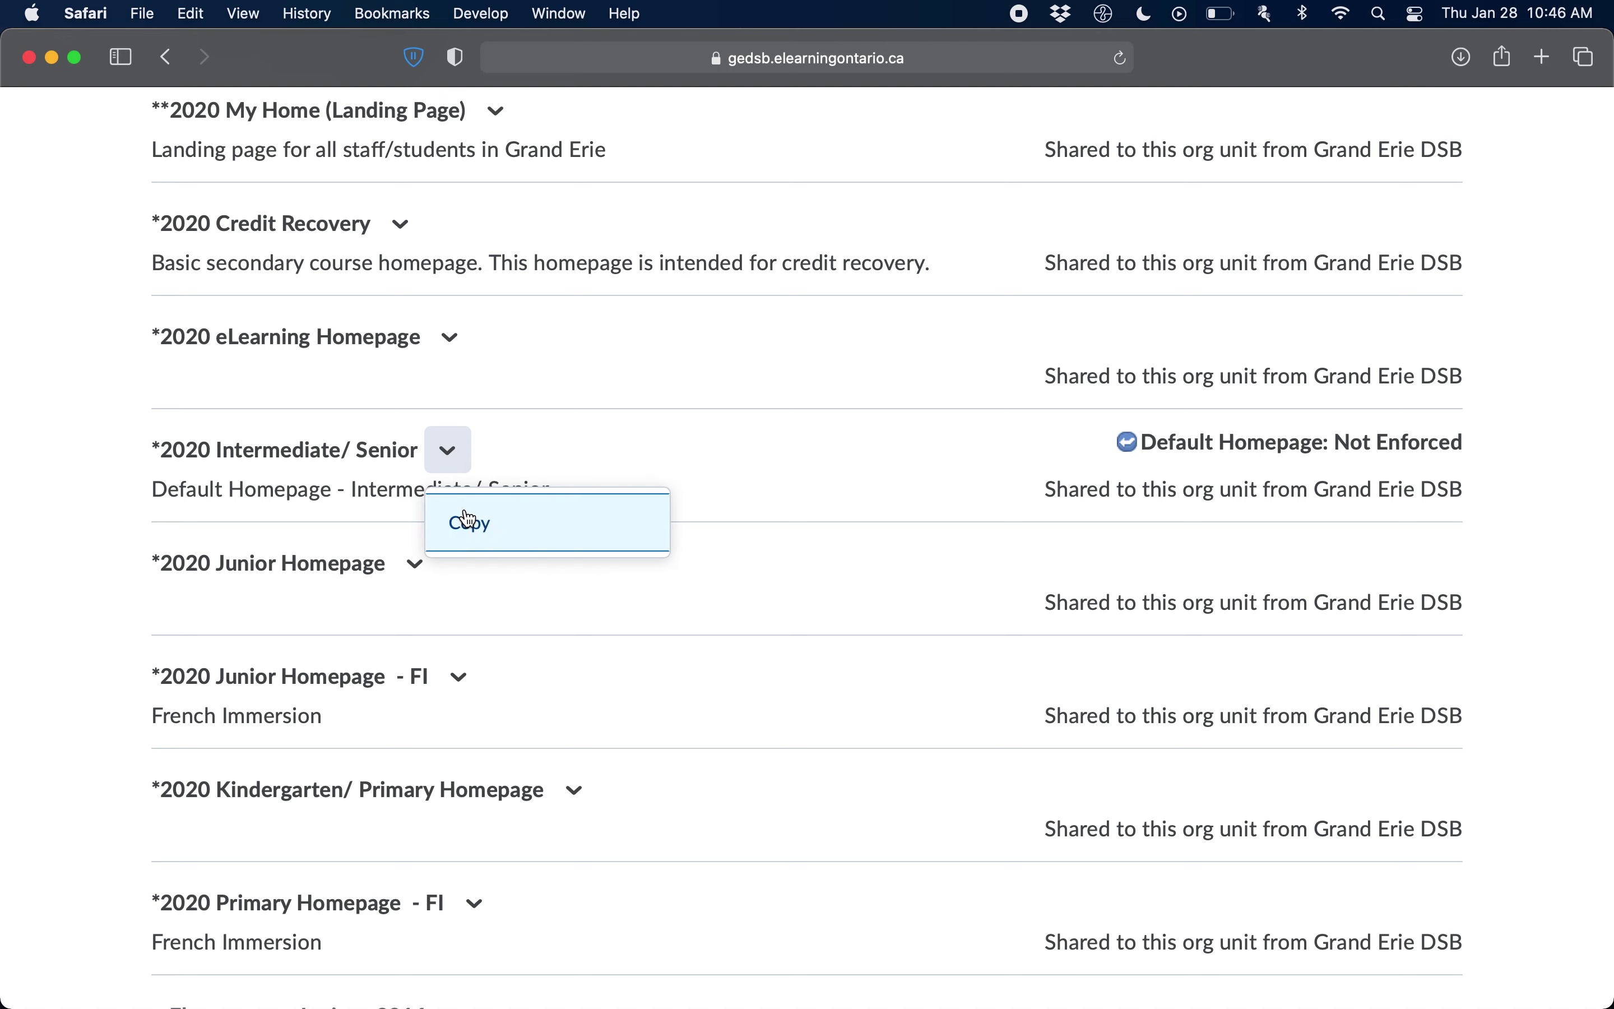
pyautogui.click(281, 451)
pyautogui.click(467, 454)
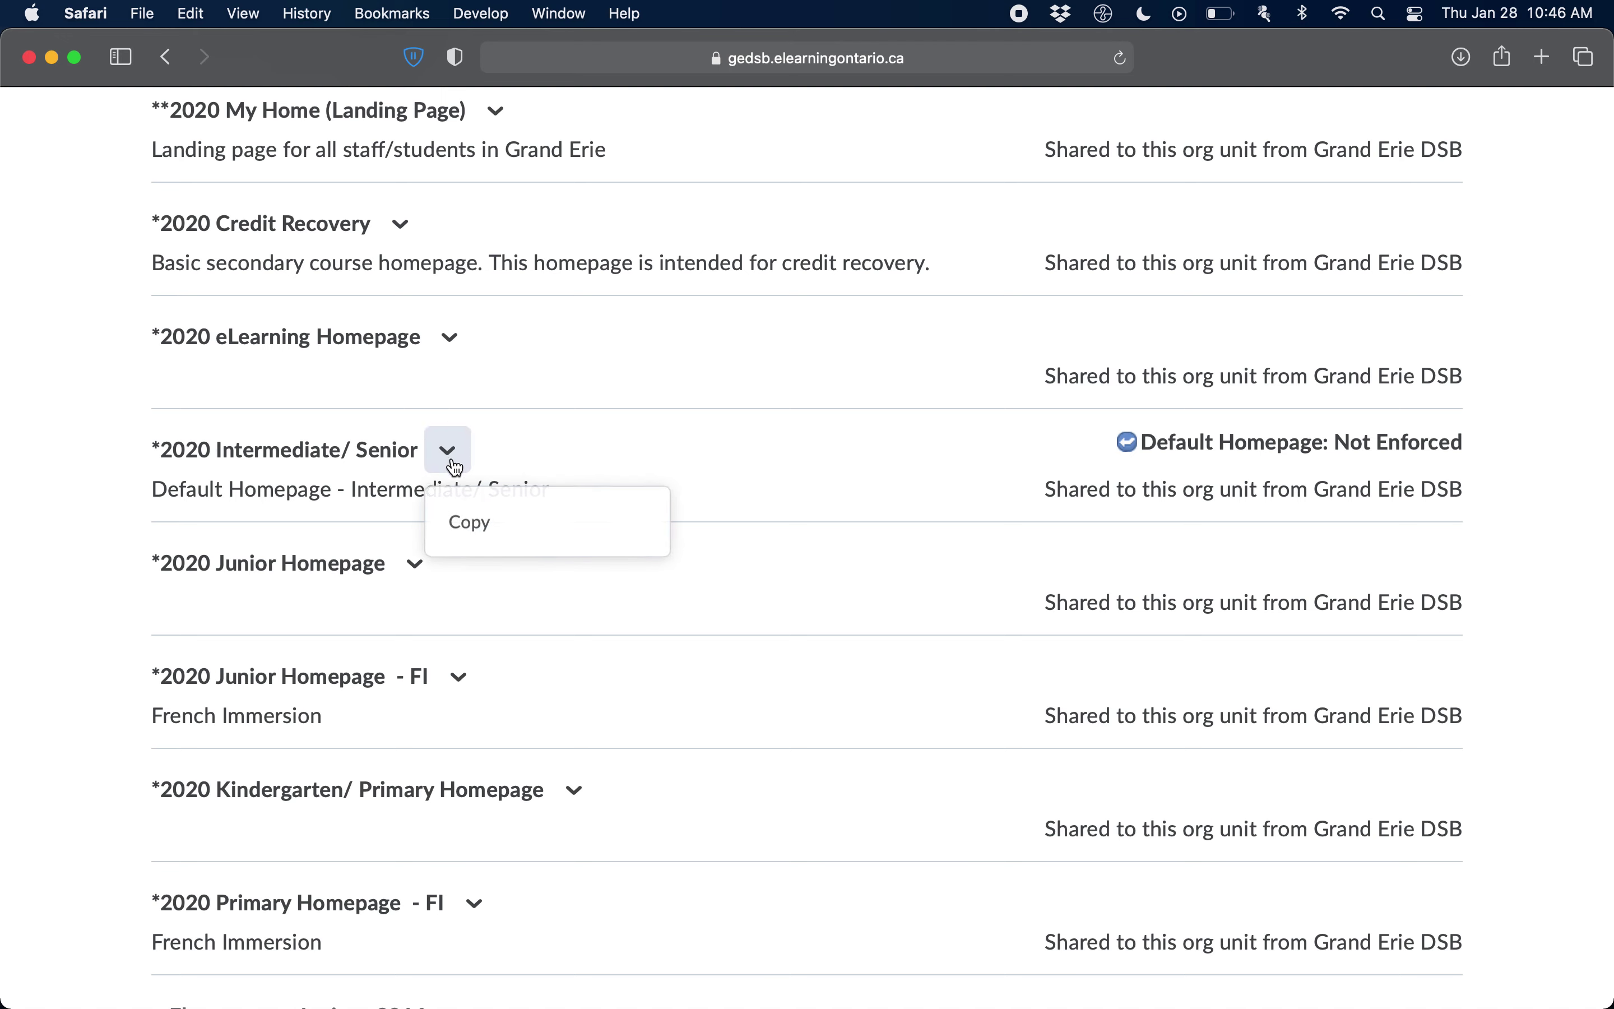
pyautogui.click(471, 528)
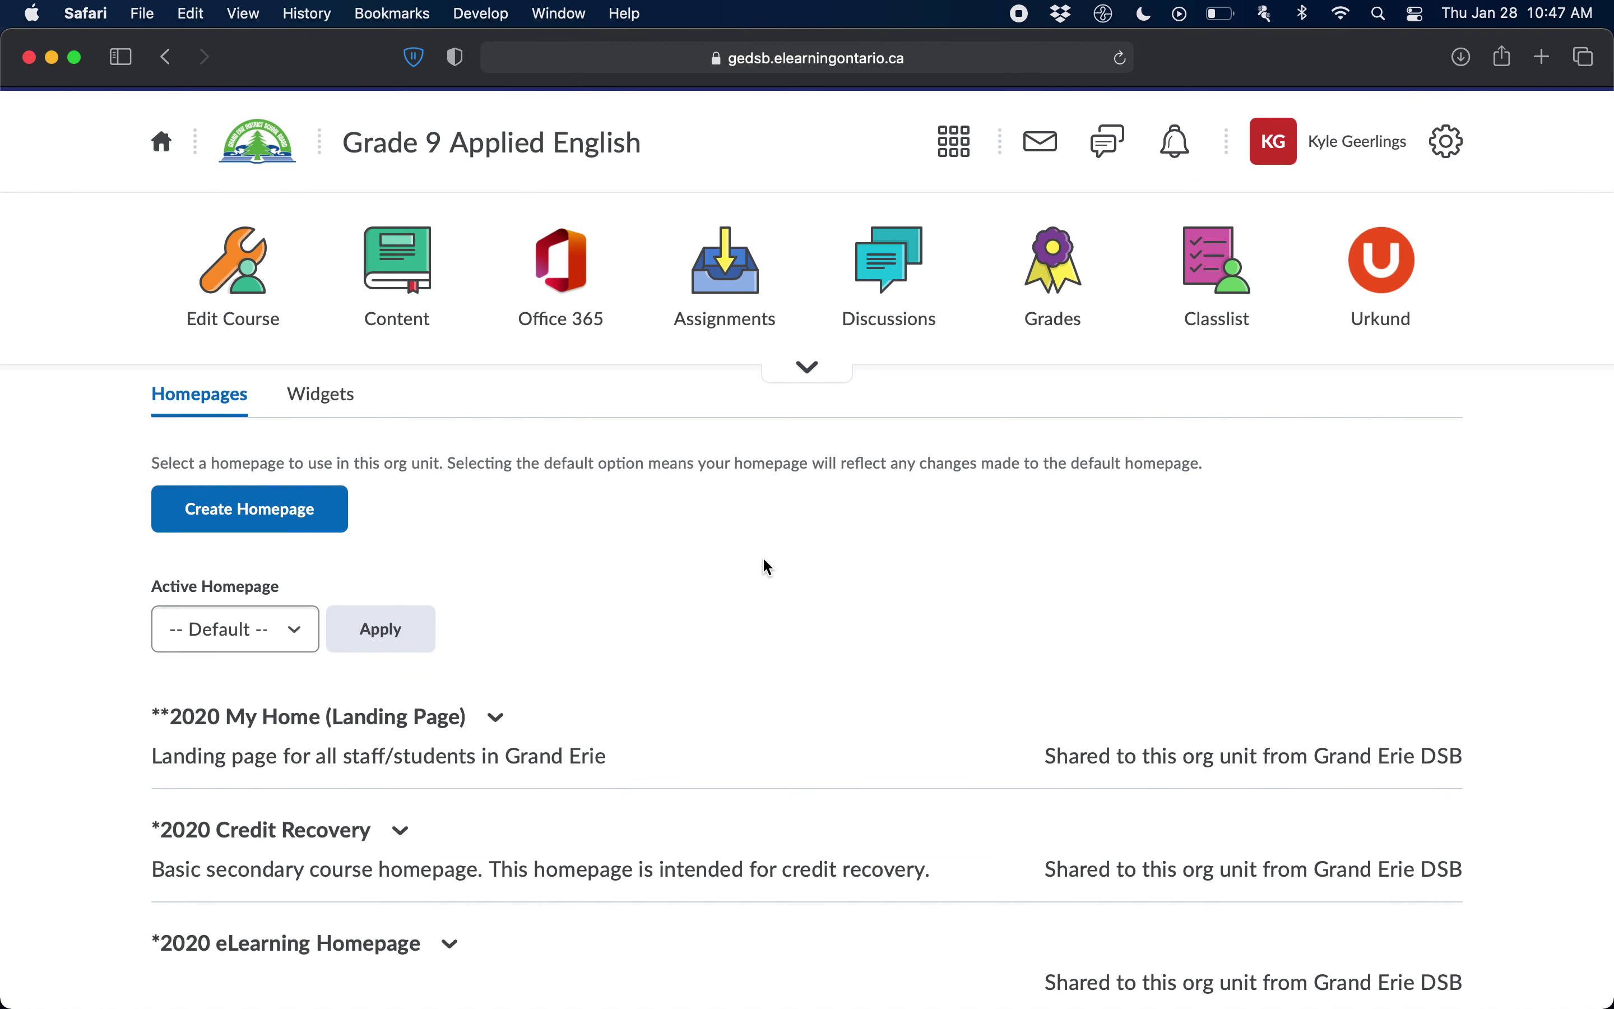
# - Open the copied Intermediate/ Senior homepage for editing and review the arrangement of its widgets
pyautogui.scroll(-8, 764, 566)
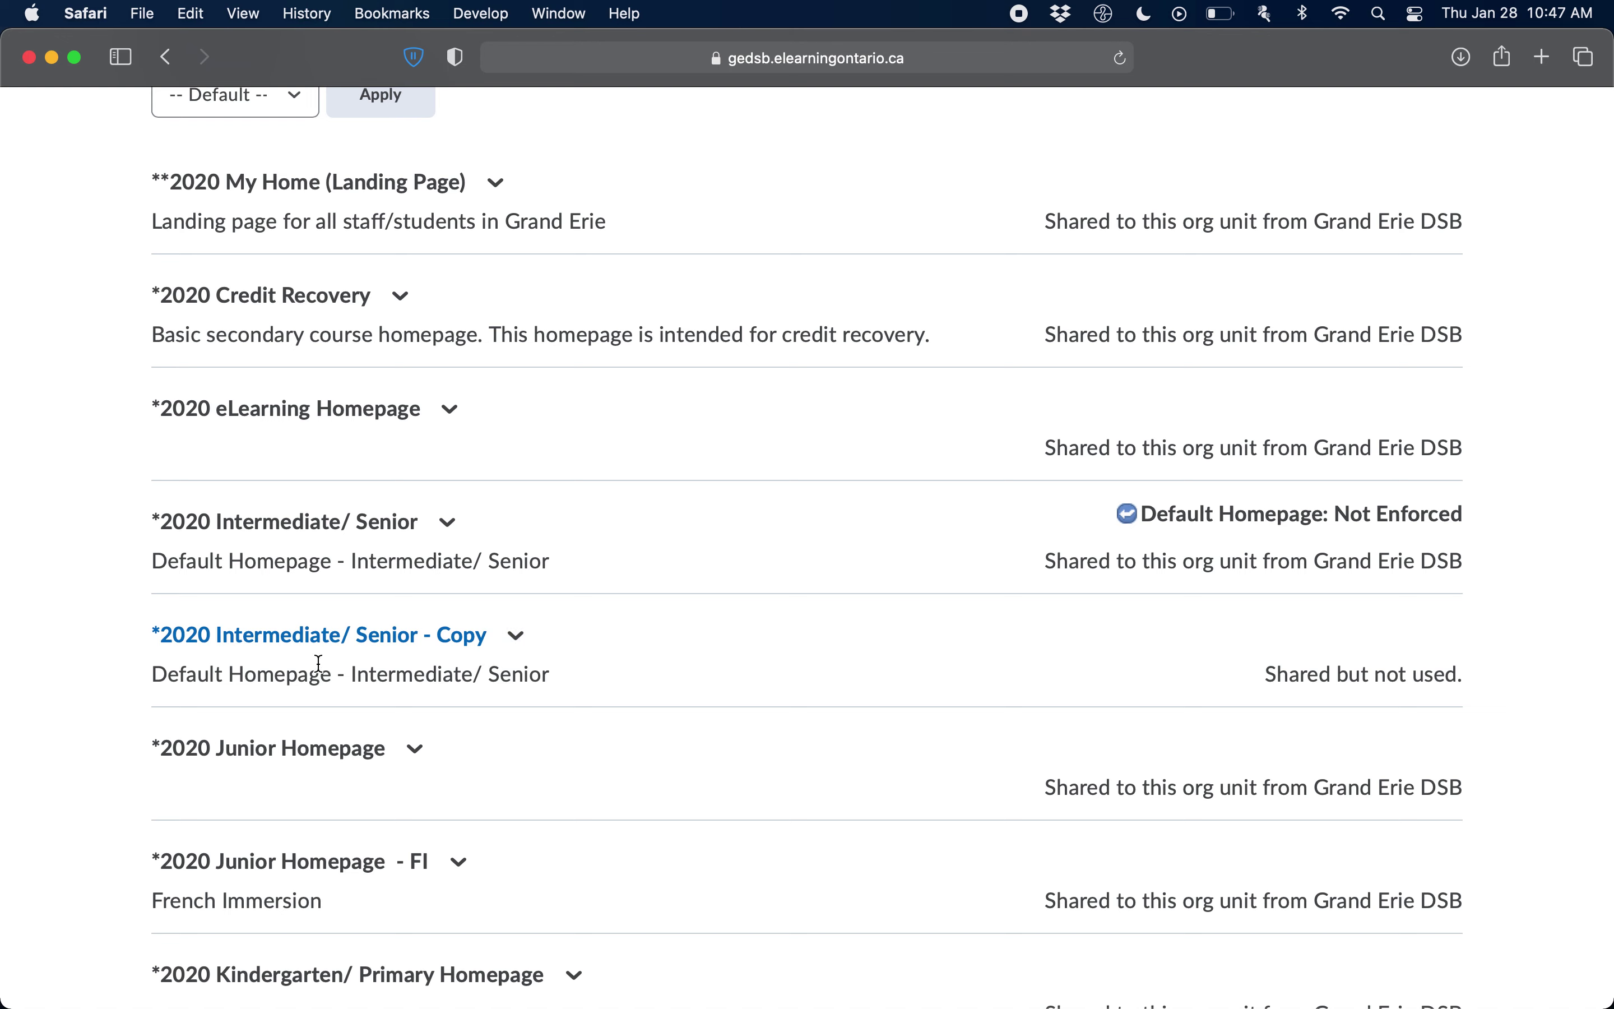
pyautogui.click(353, 635)
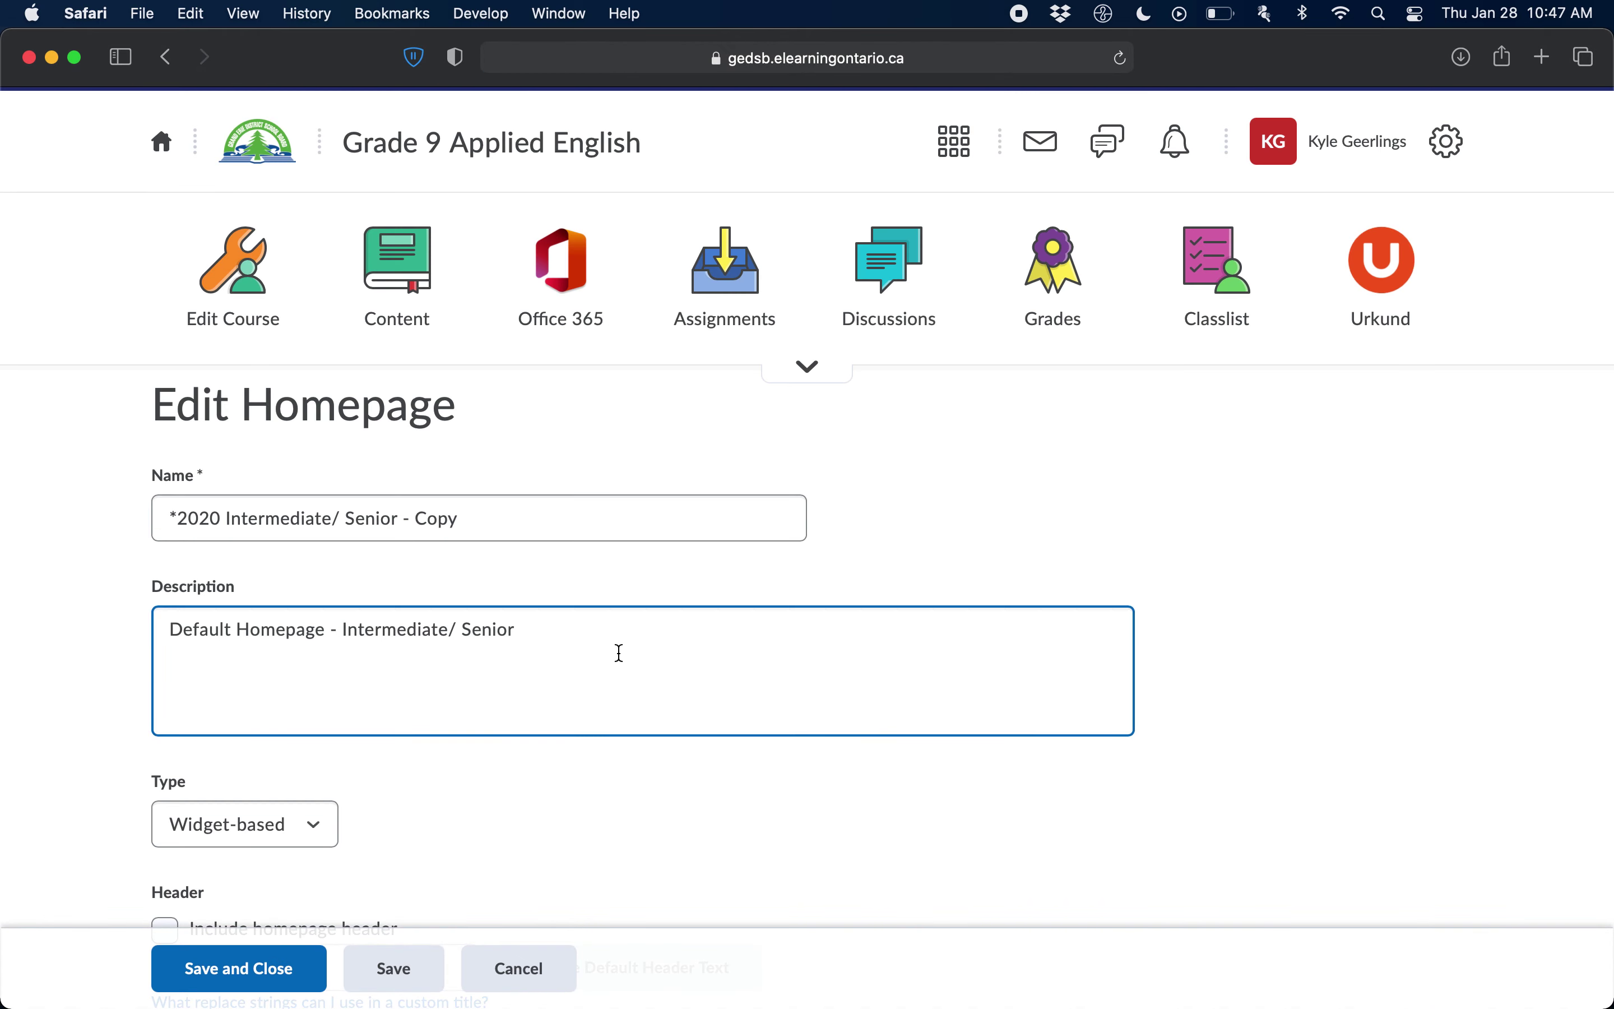
pyautogui.scroll(-15, 618, 652)
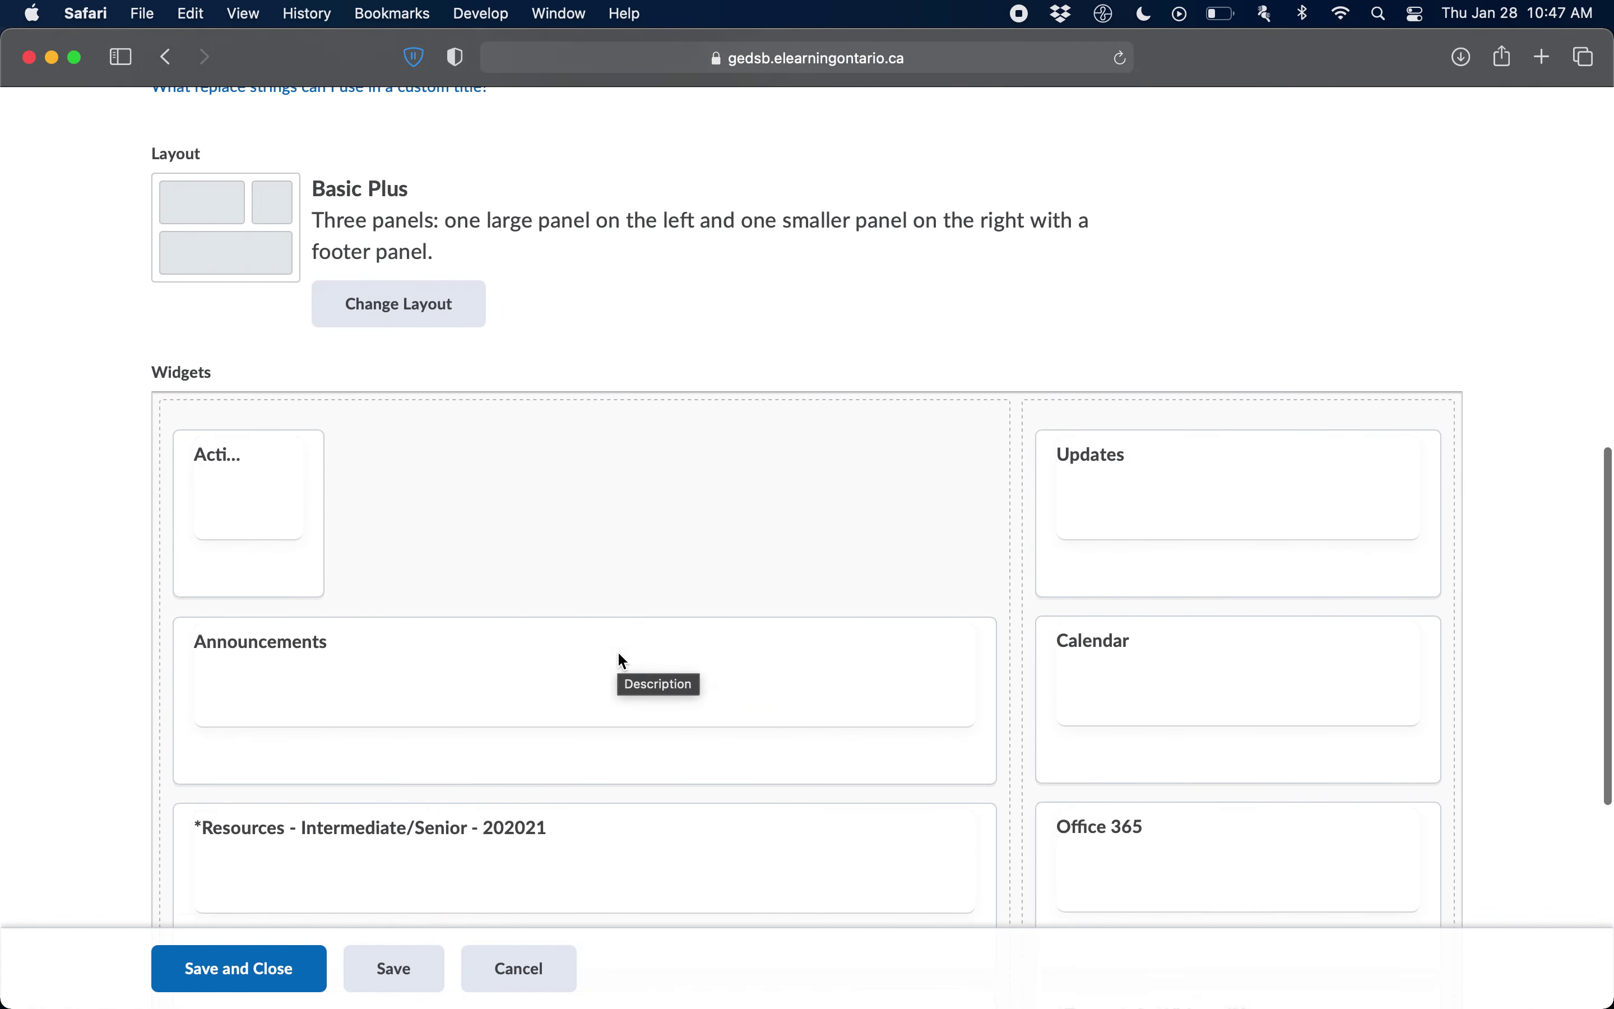
pyautogui.scroll(-3, 623, 661)
pyautogui.scroll(2, 1587, 422)
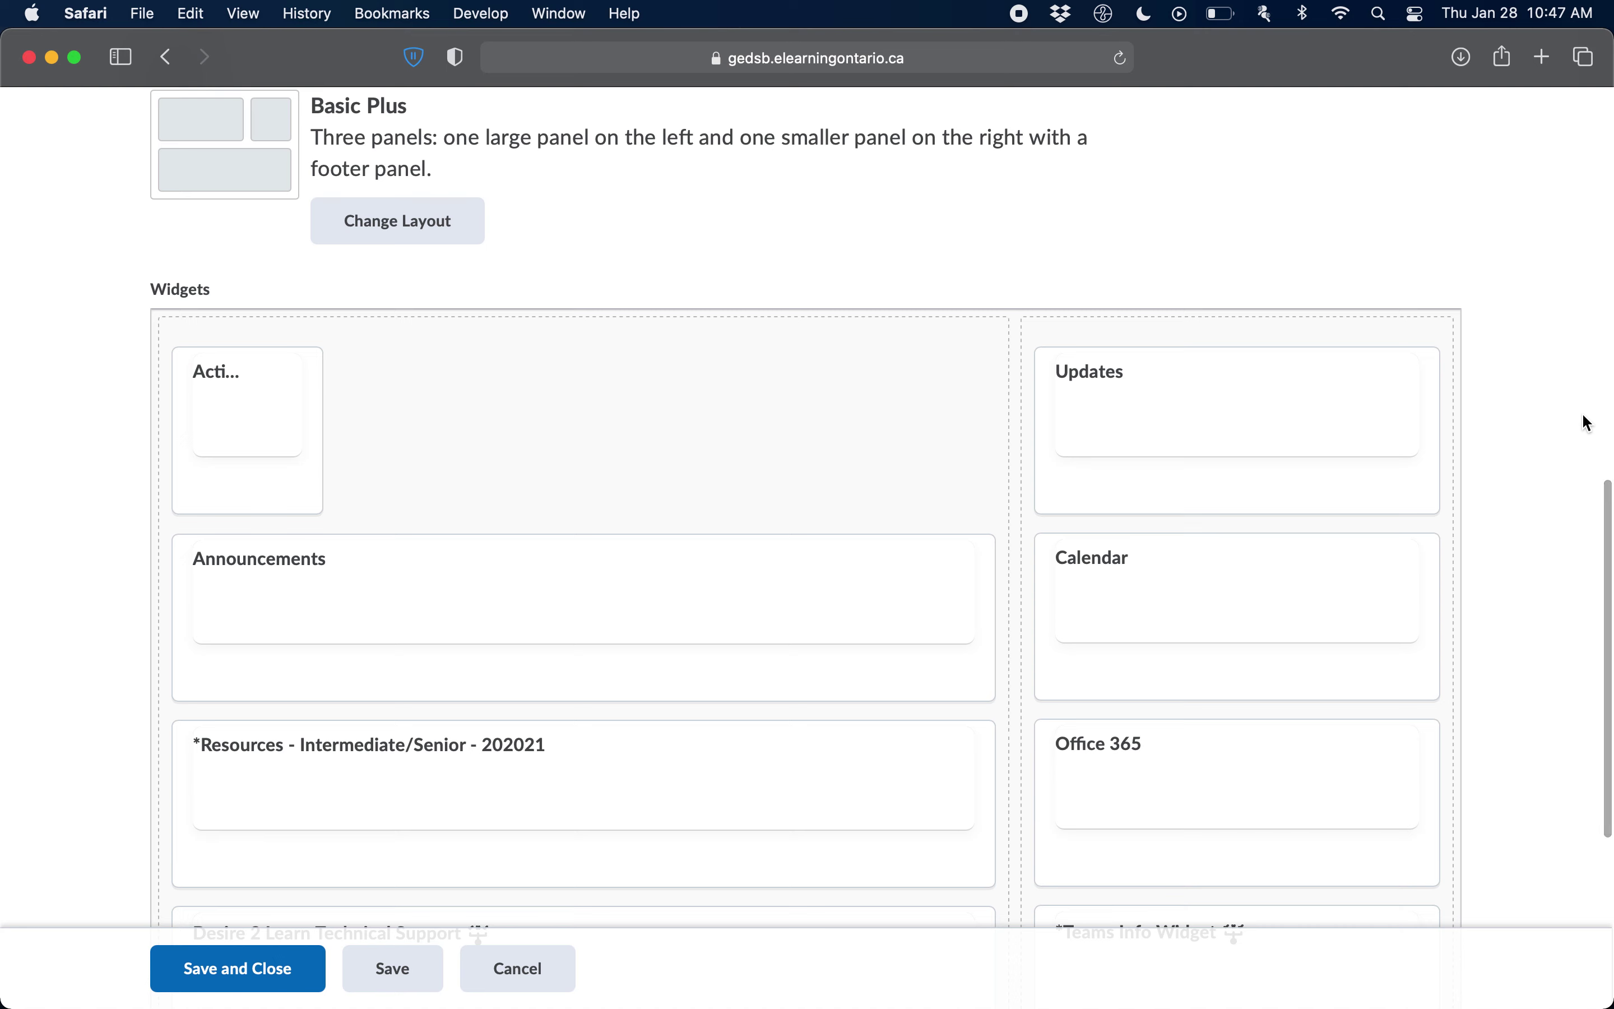
pyautogui.scroll(-1, 1589, 423)
pyautogui.scroll(-5, 1582, 415)
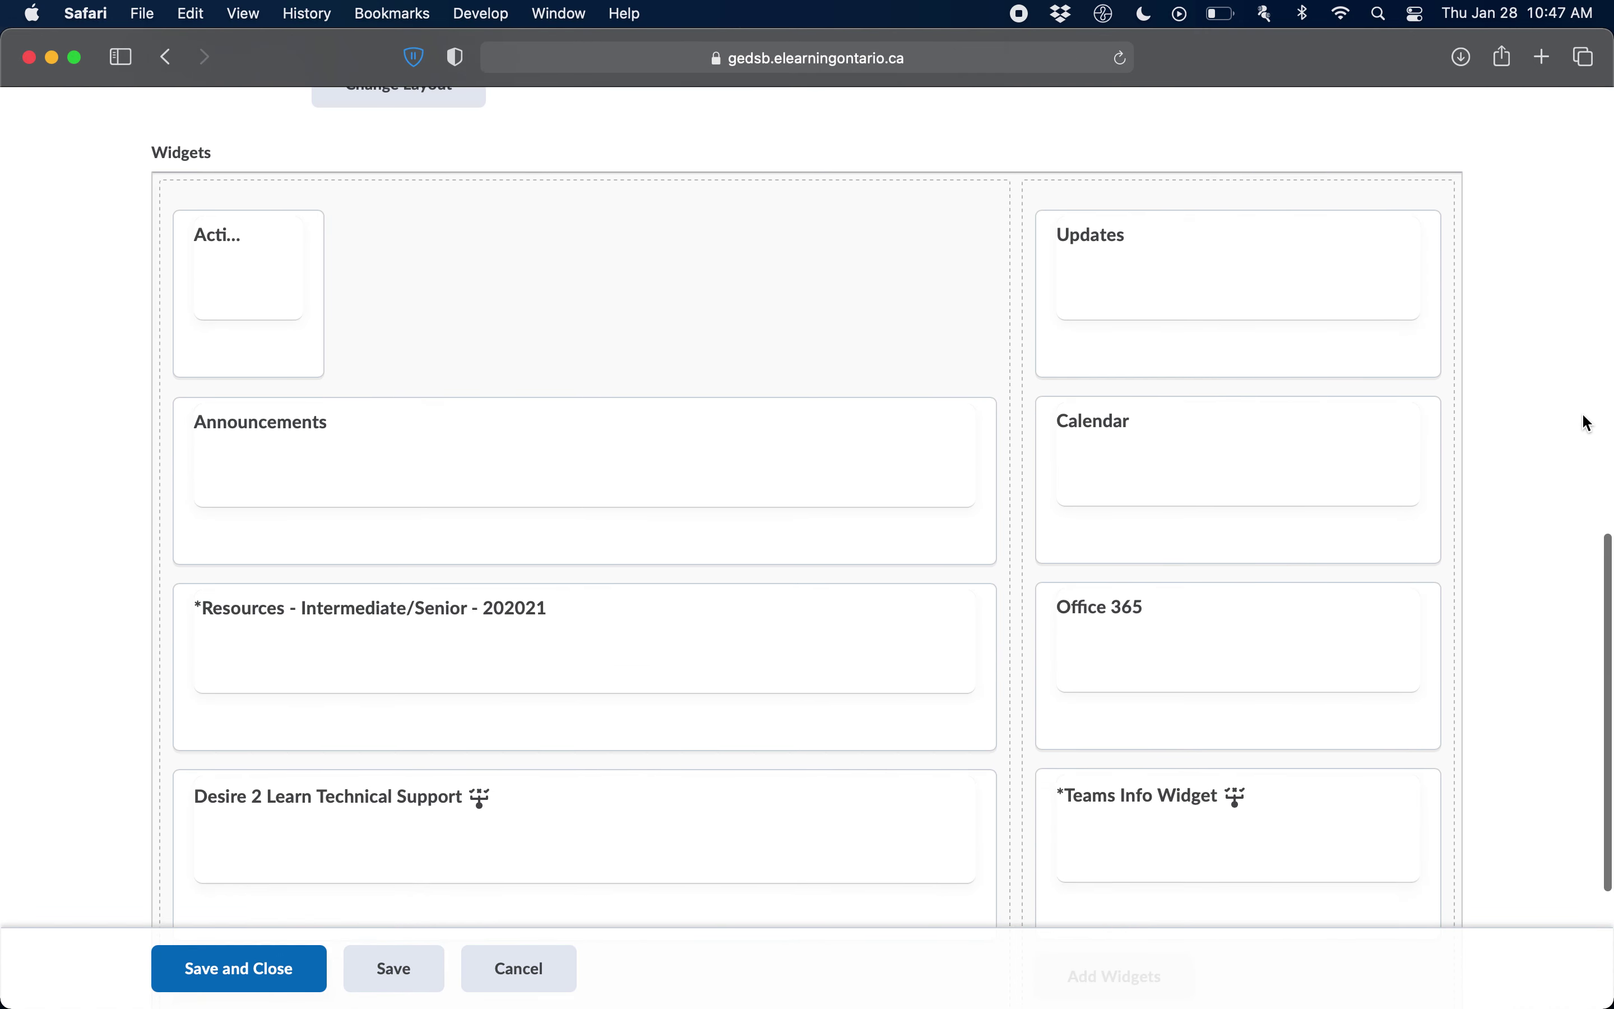
pyautogui.scroll(3, 1589, 422)
pyautogui.scroll(-1, 1538, 422)
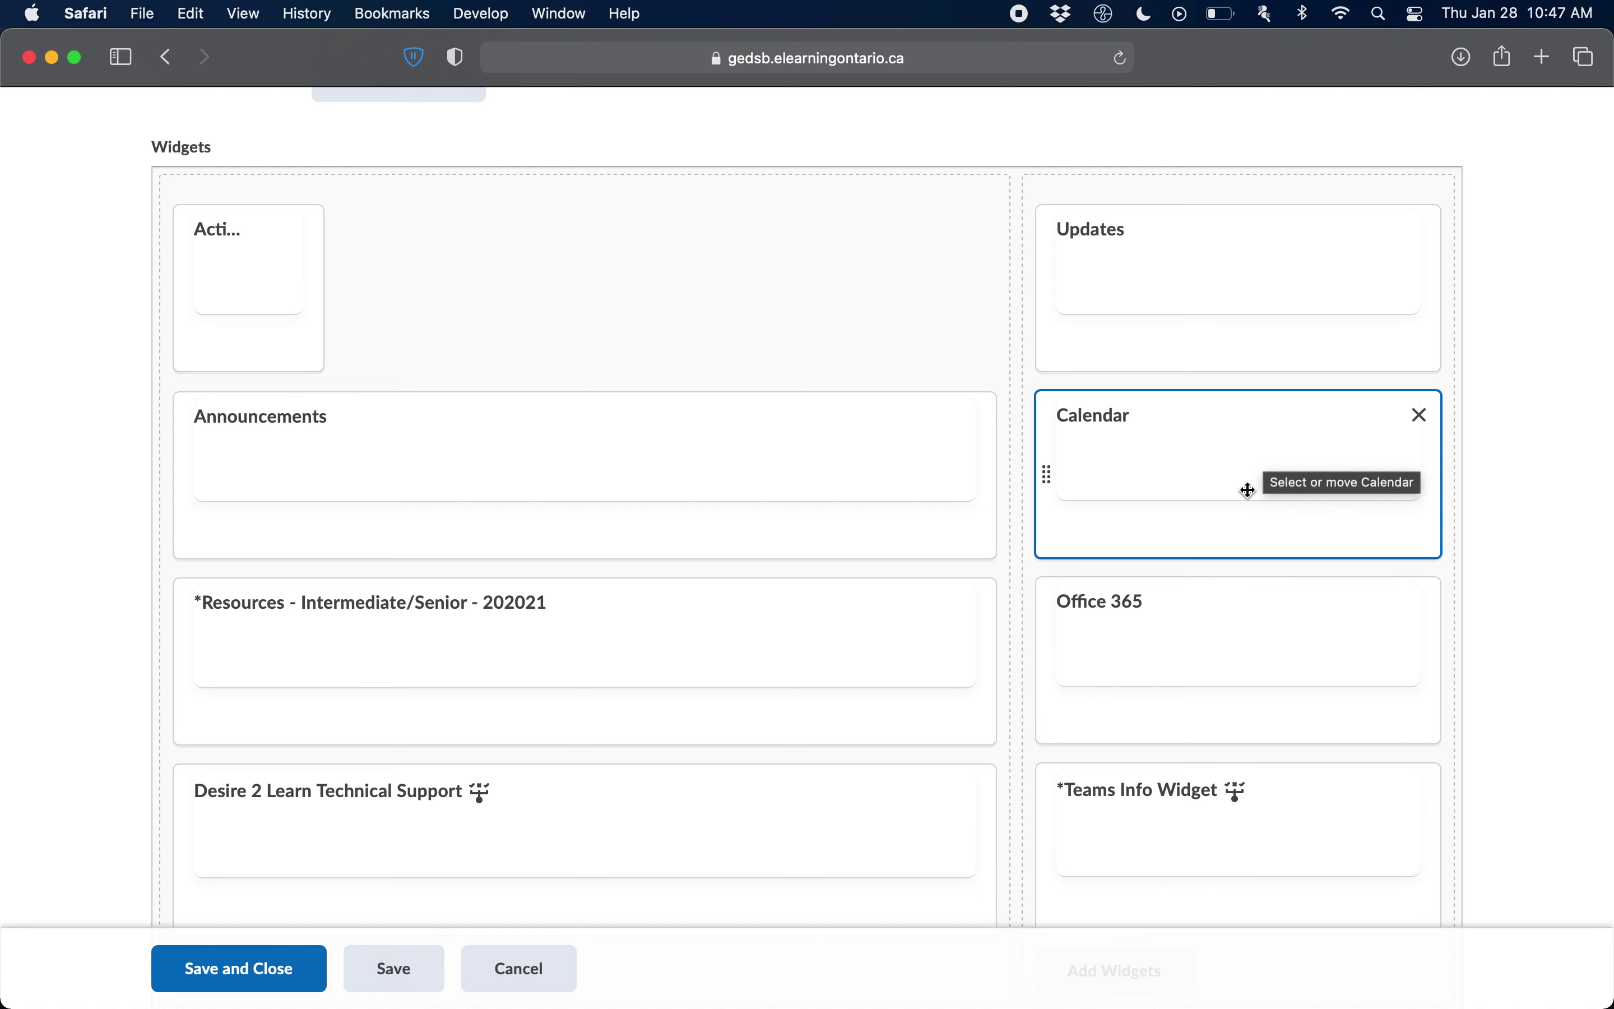
# - Move the Calendar widget into the large panel, directly above Announcements
pyautogui.scroll(2, 1541, 497)
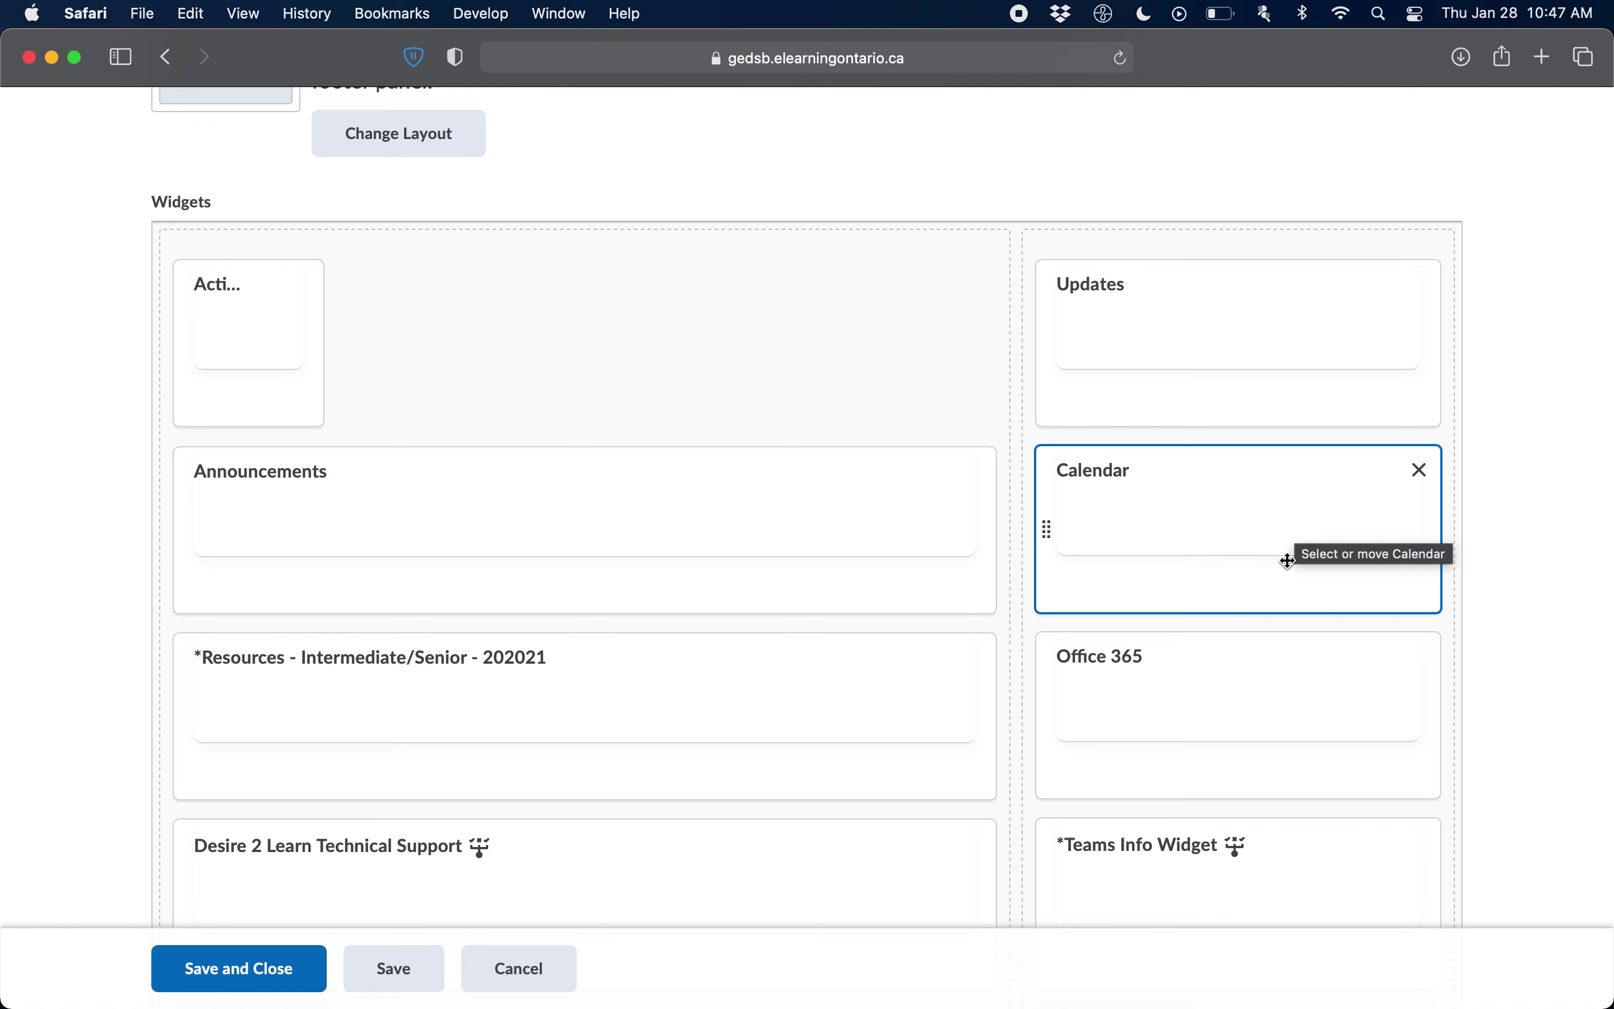
pyautogui.click(1301, 522)
pyautogui.moveTo(1301, 522); pyautogui.dragTo(632, 449)
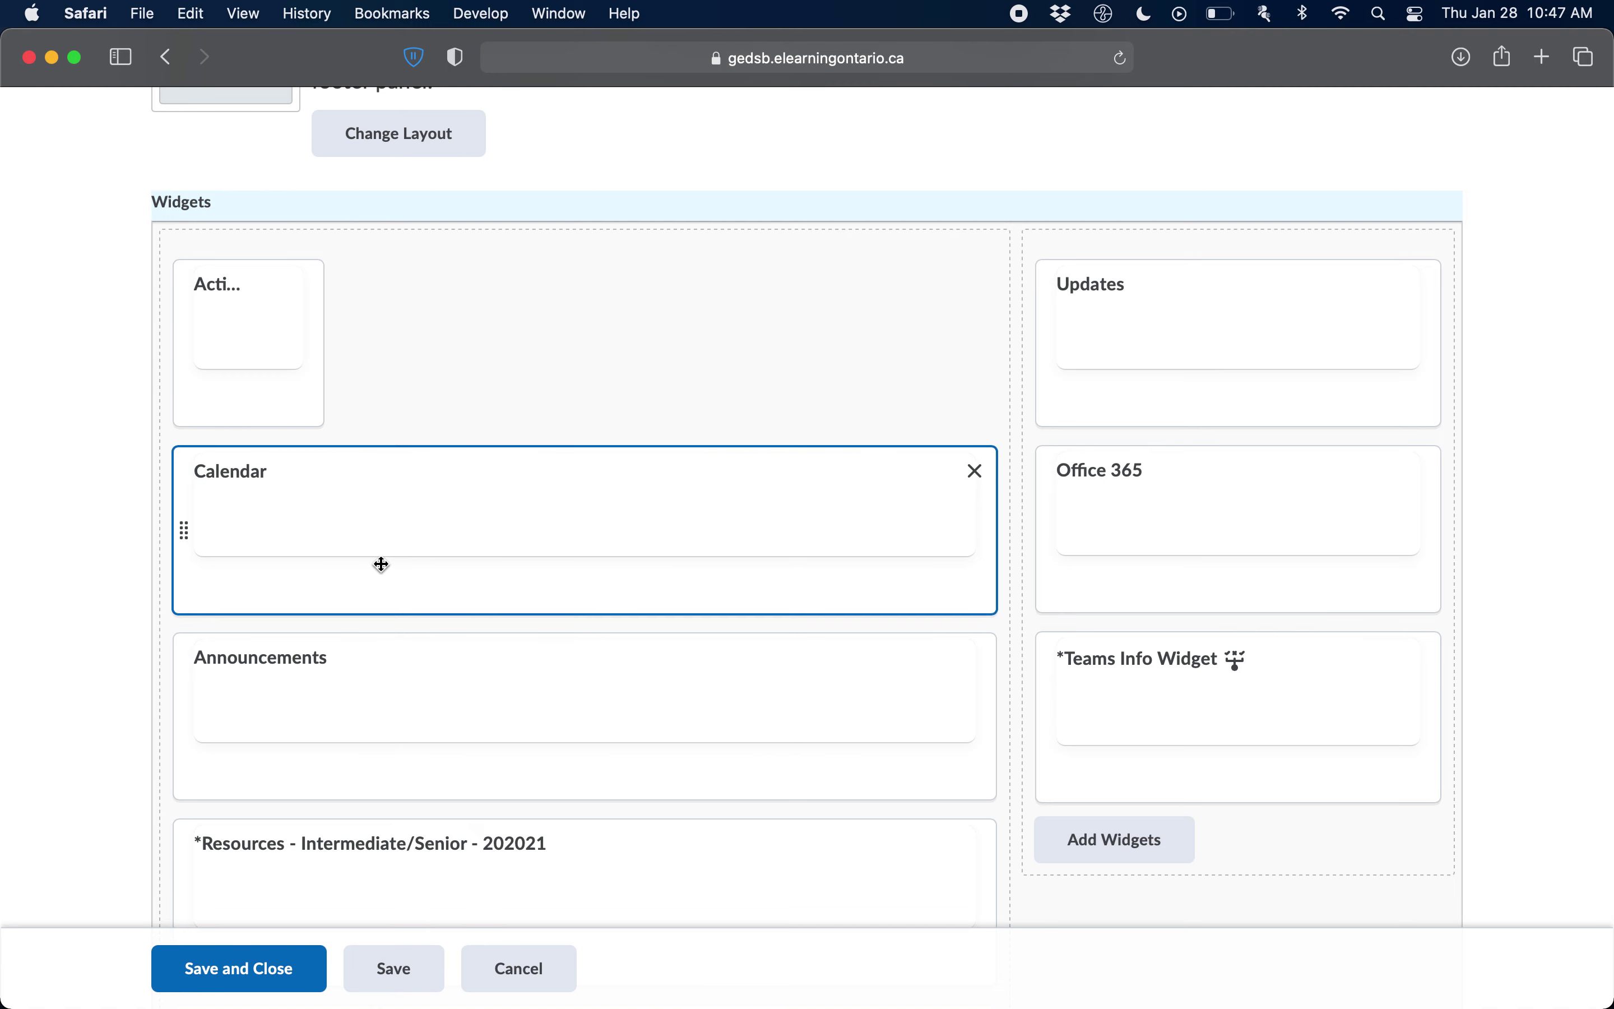
pyautogui.scroll(-1, 789, 419)
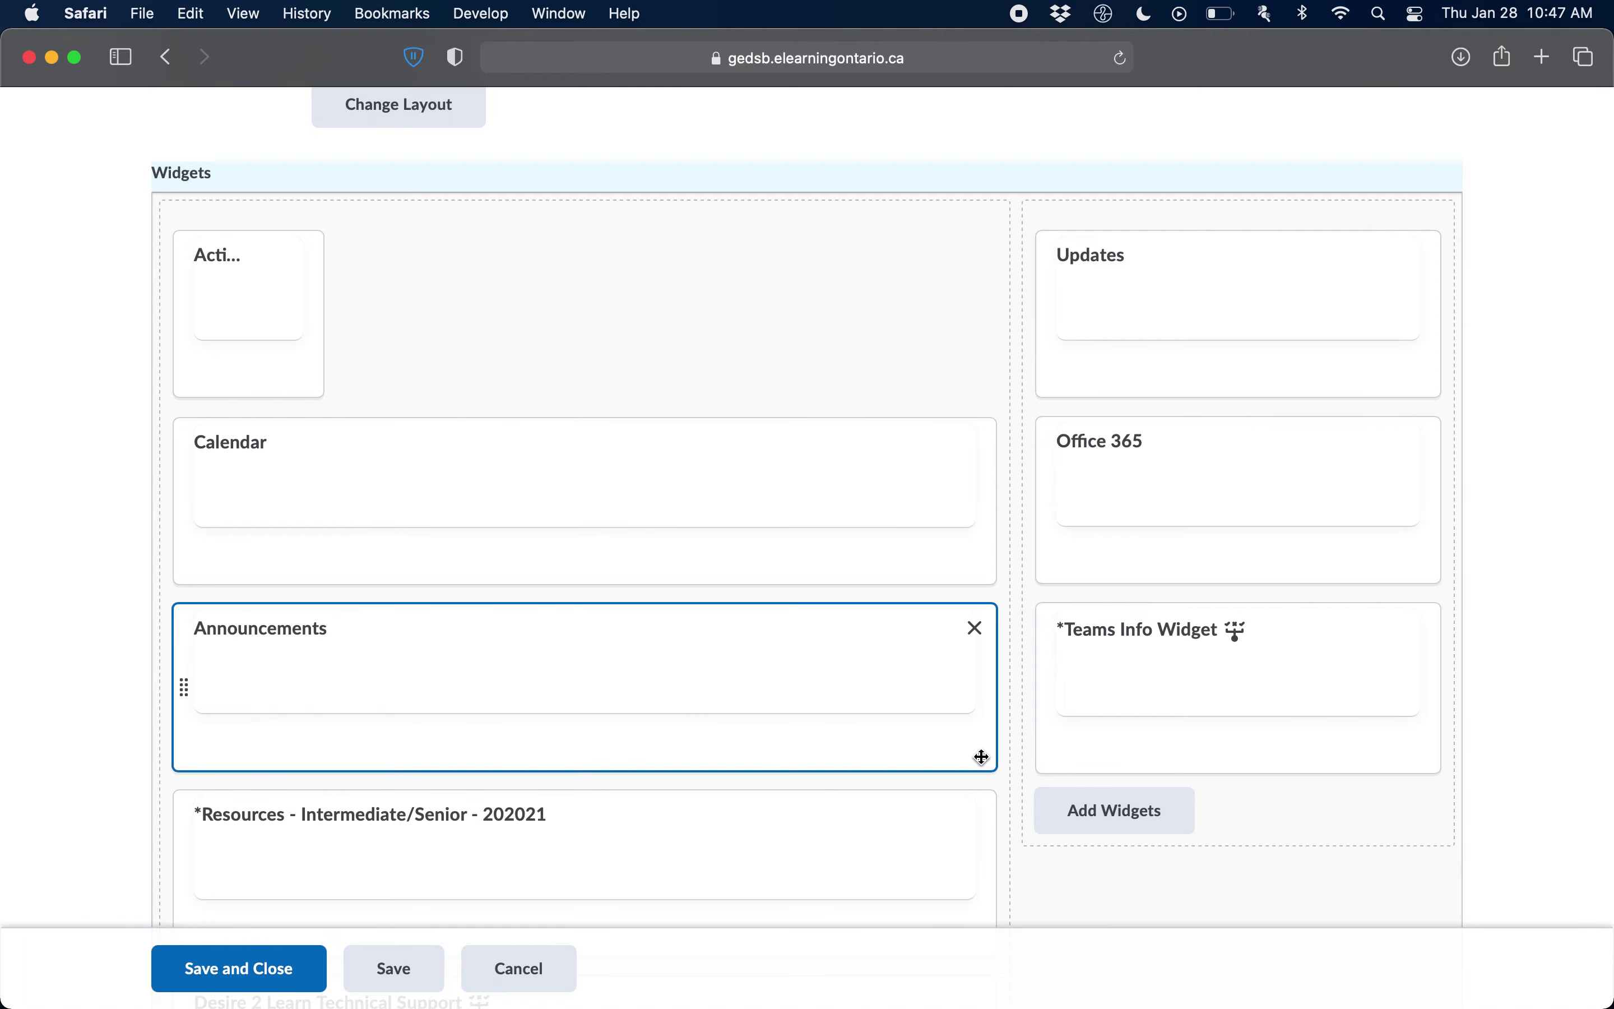
# - View the current Grade 9 Applied English homepage in a separate browser tab, then close it and return to the homepage editor
pyautogui.scroll(10, 982, 757)
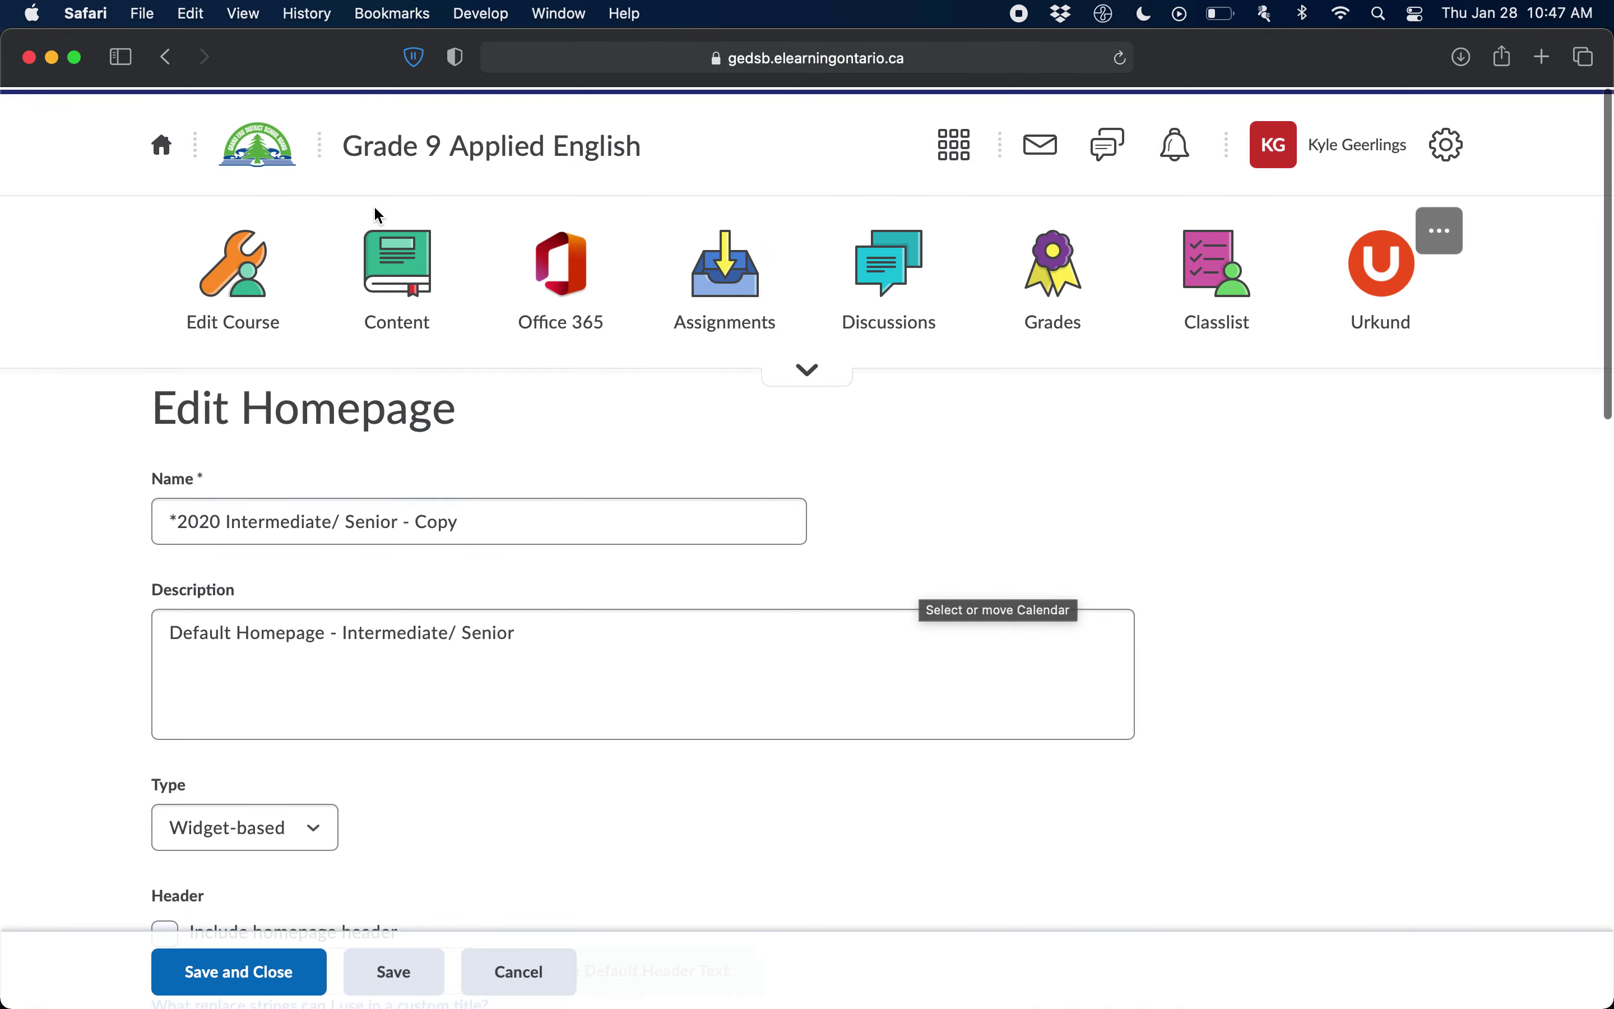
pyautogui.rightClick(449, 167)
pyautogui.click(448, 164)
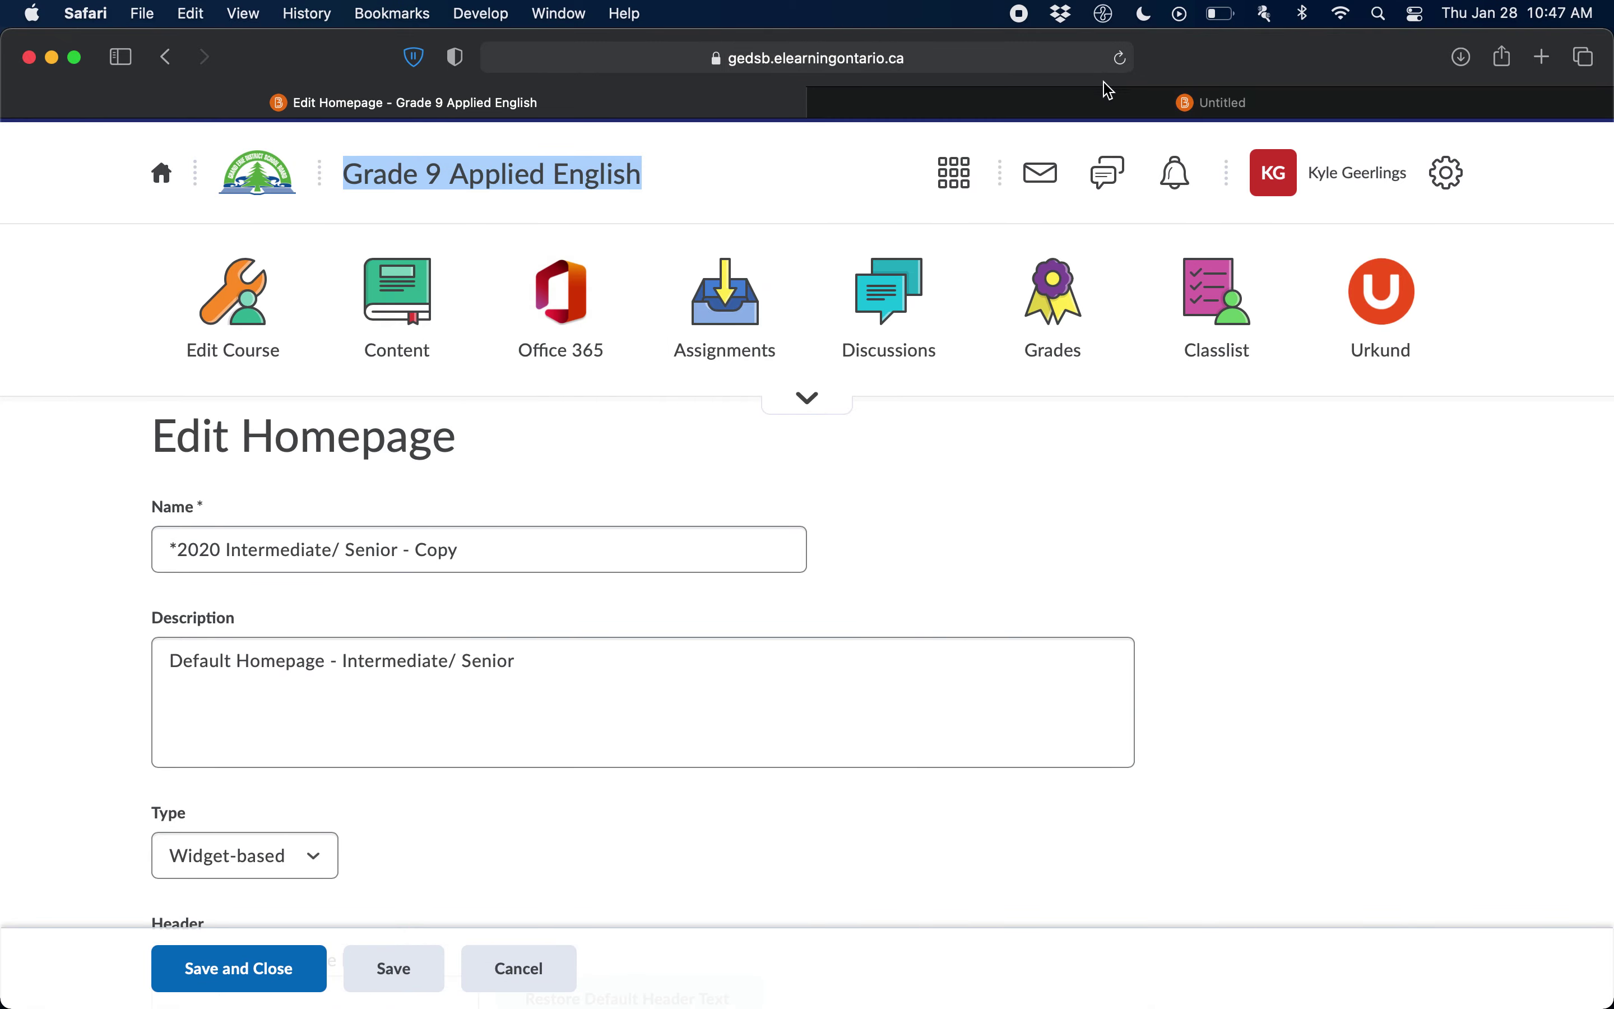
pyautogui.click(1107, 100)
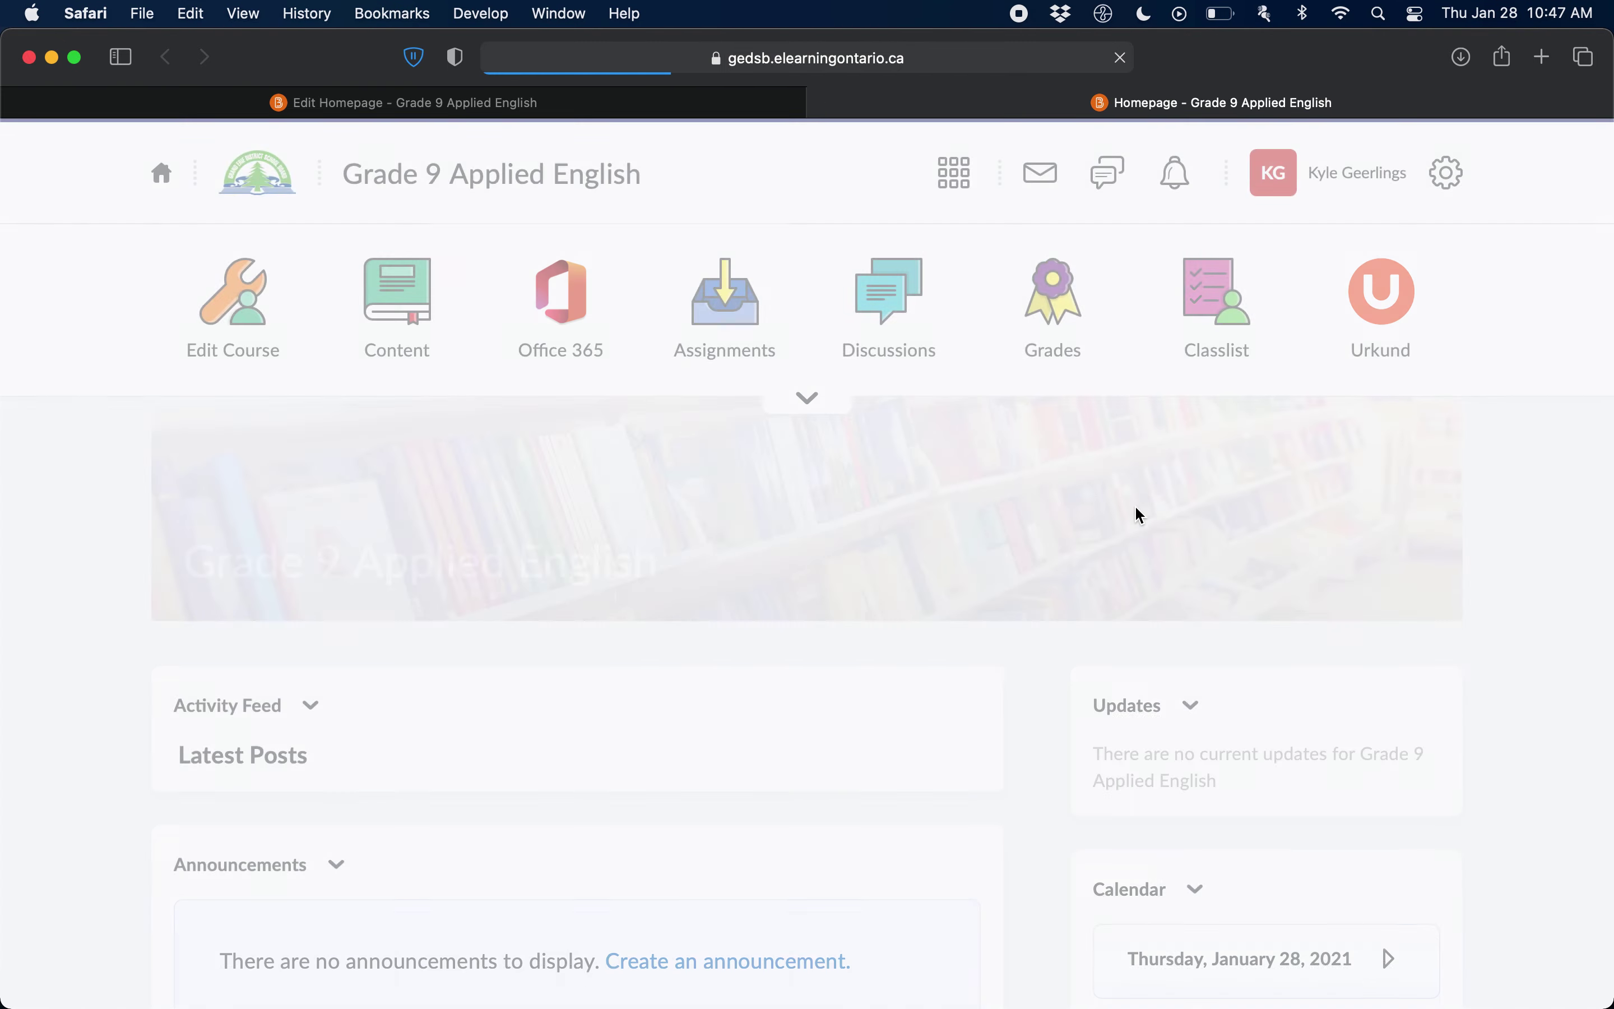
pyautogui.scroll(-5, 1138, 512)
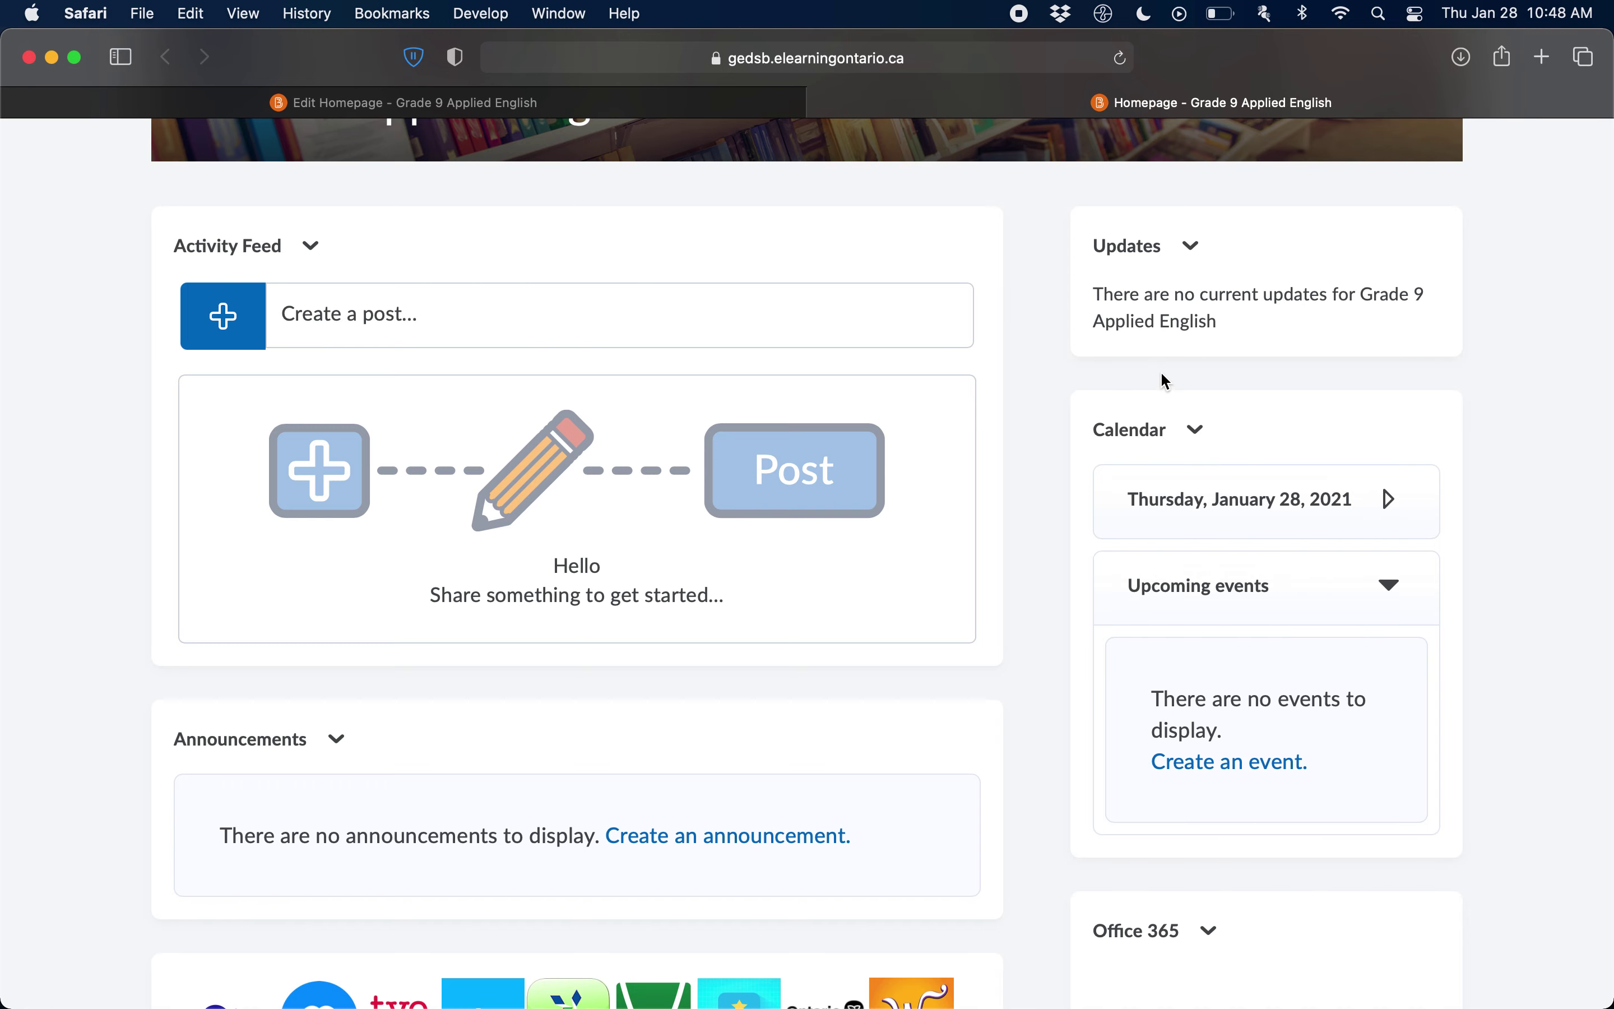
pyautogui.click(821, 106)
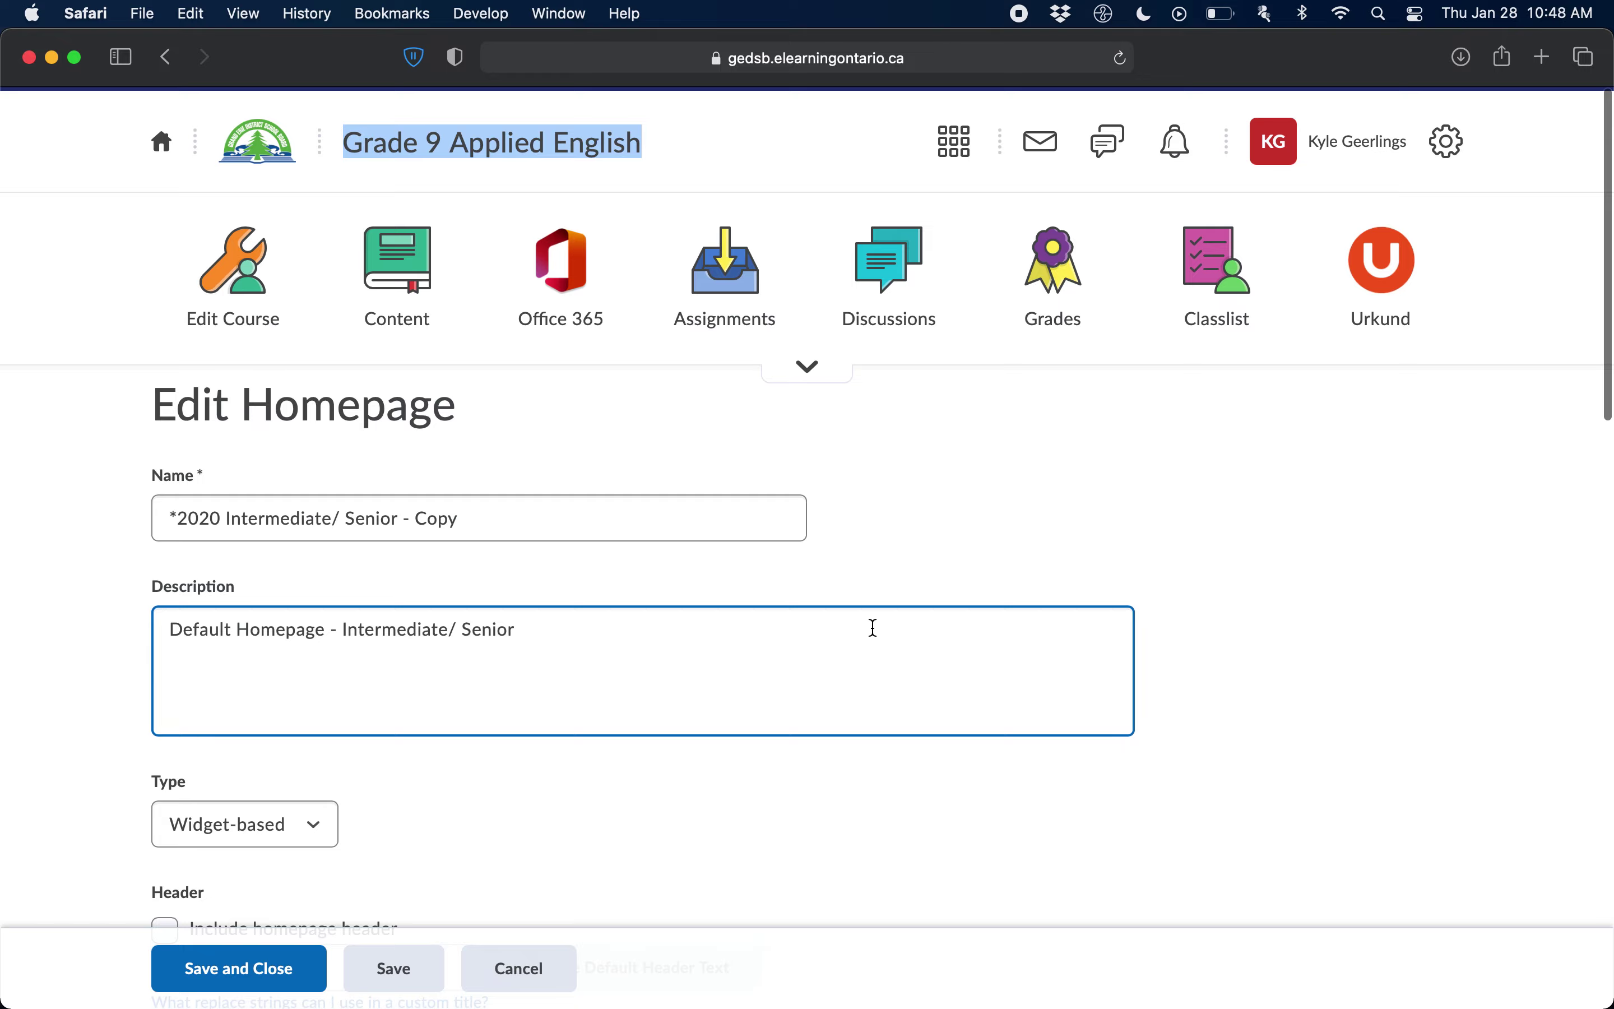
# - Add the custom *Educator Info Widget (Please Copy to Use) to the smaller panel of the homepage
pyautogui.scroll(-20, 874, 627)
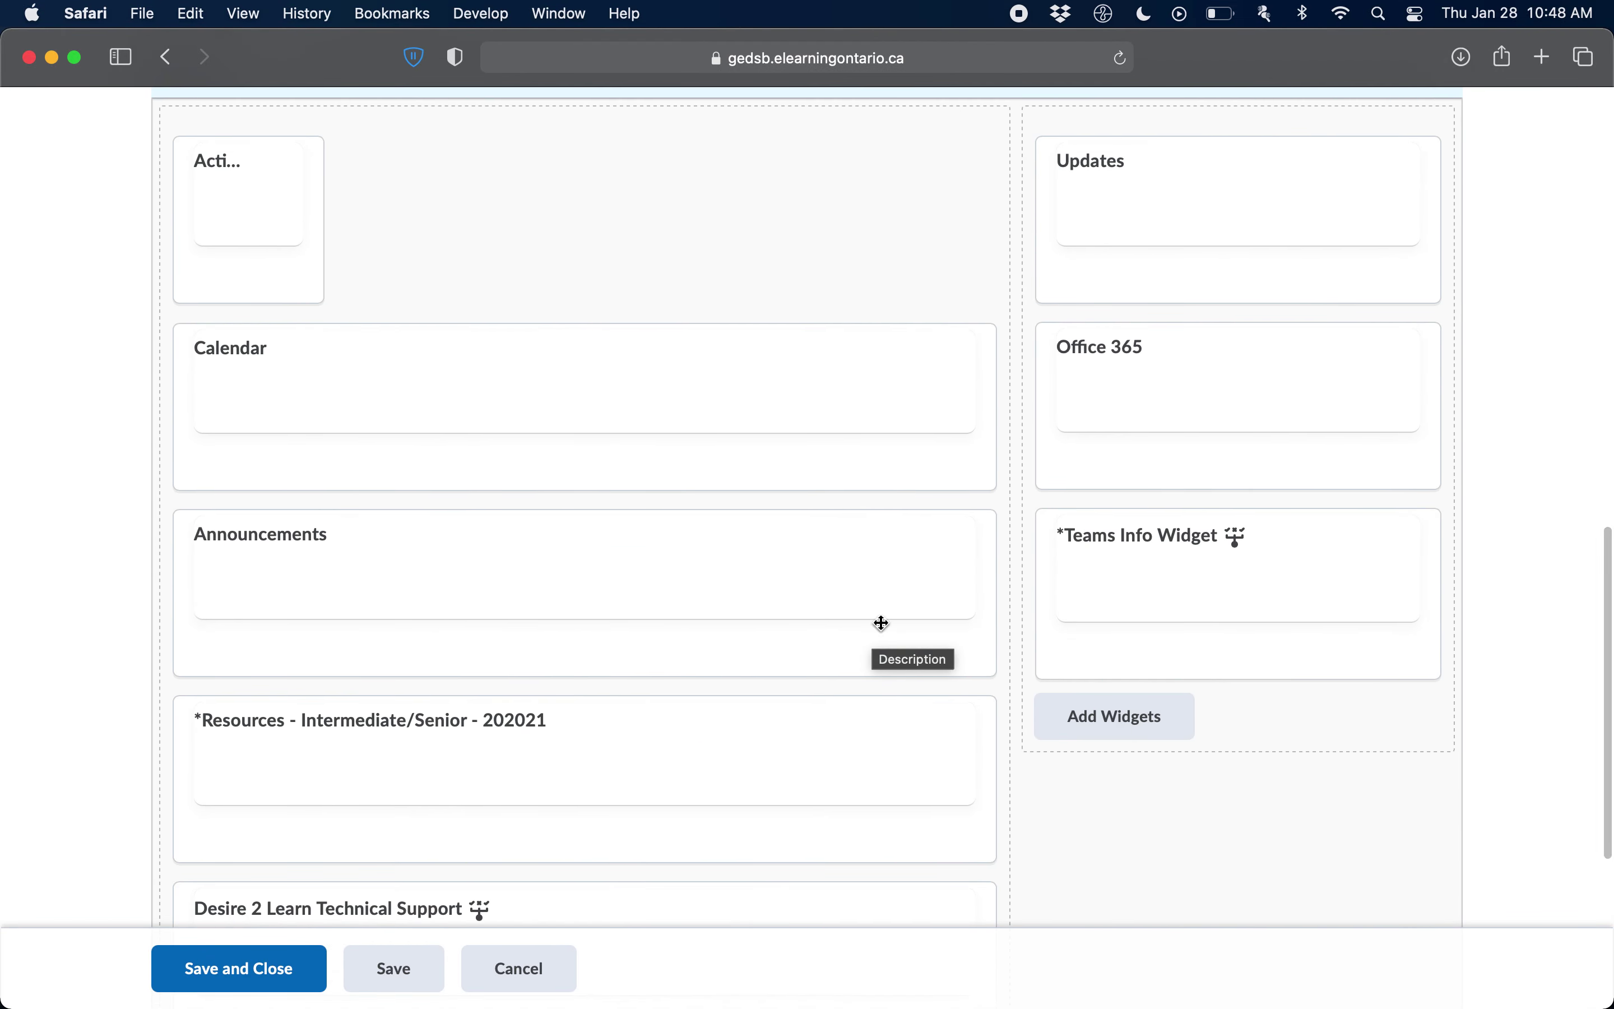
pyautogui.scroll(2, 1246, 533)
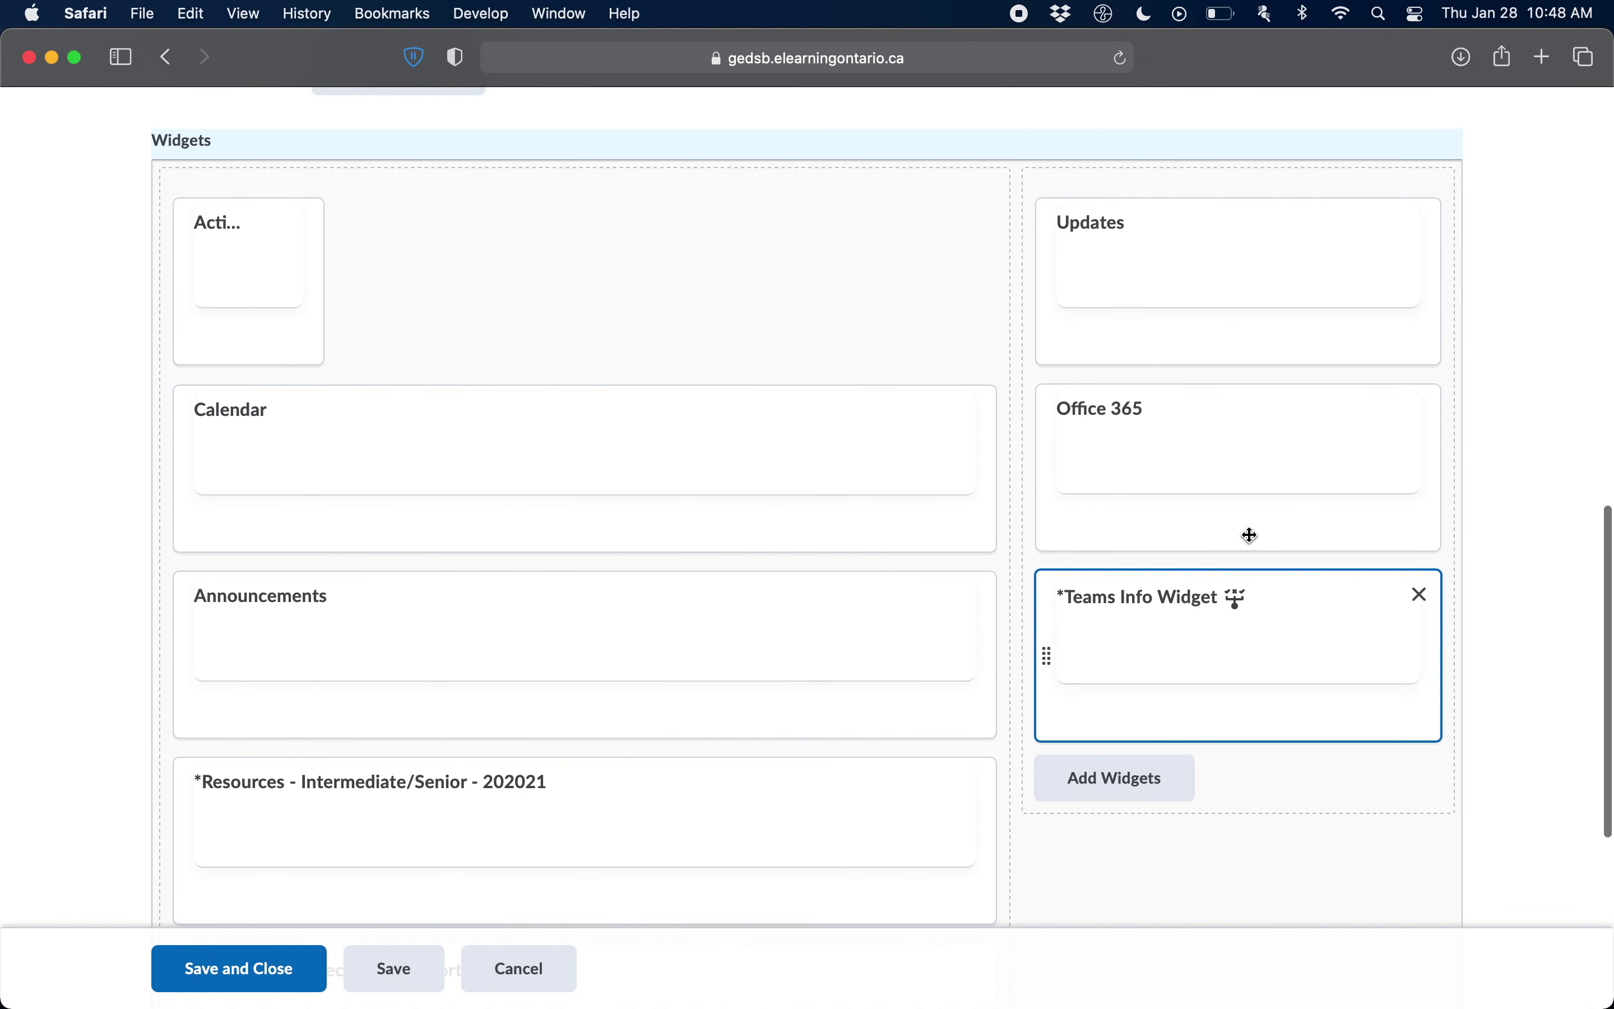
pyautogui.scroll(-8, 1434, 758)
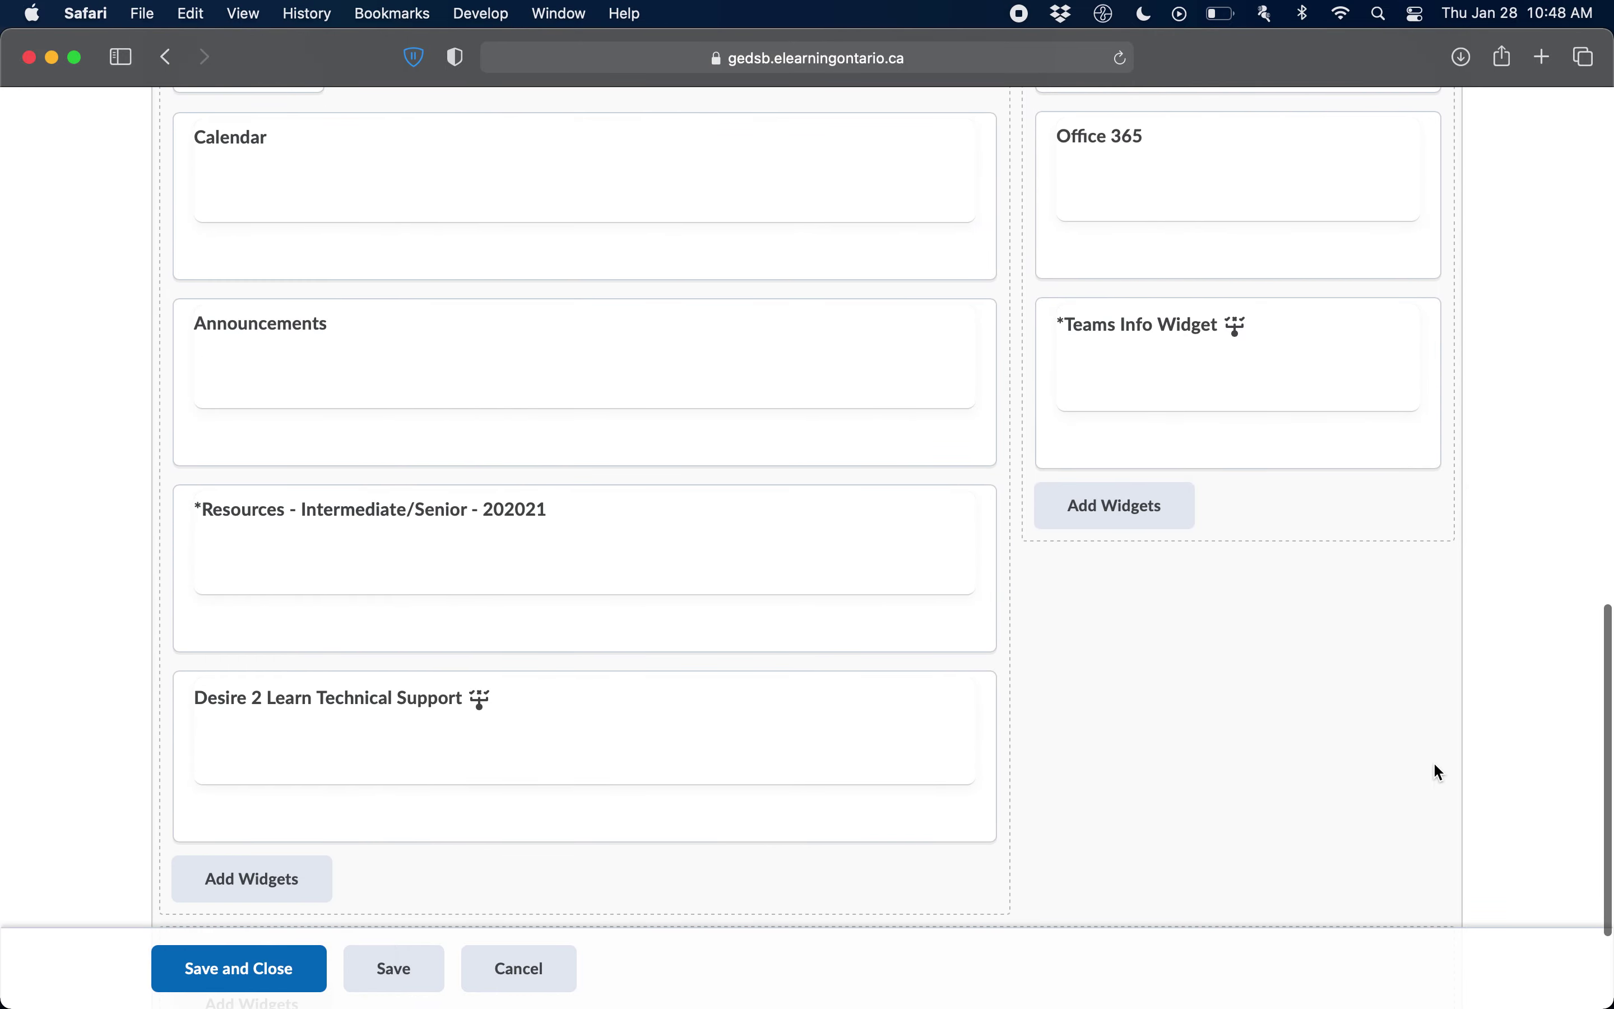
pyautogui.click(1122, 512)
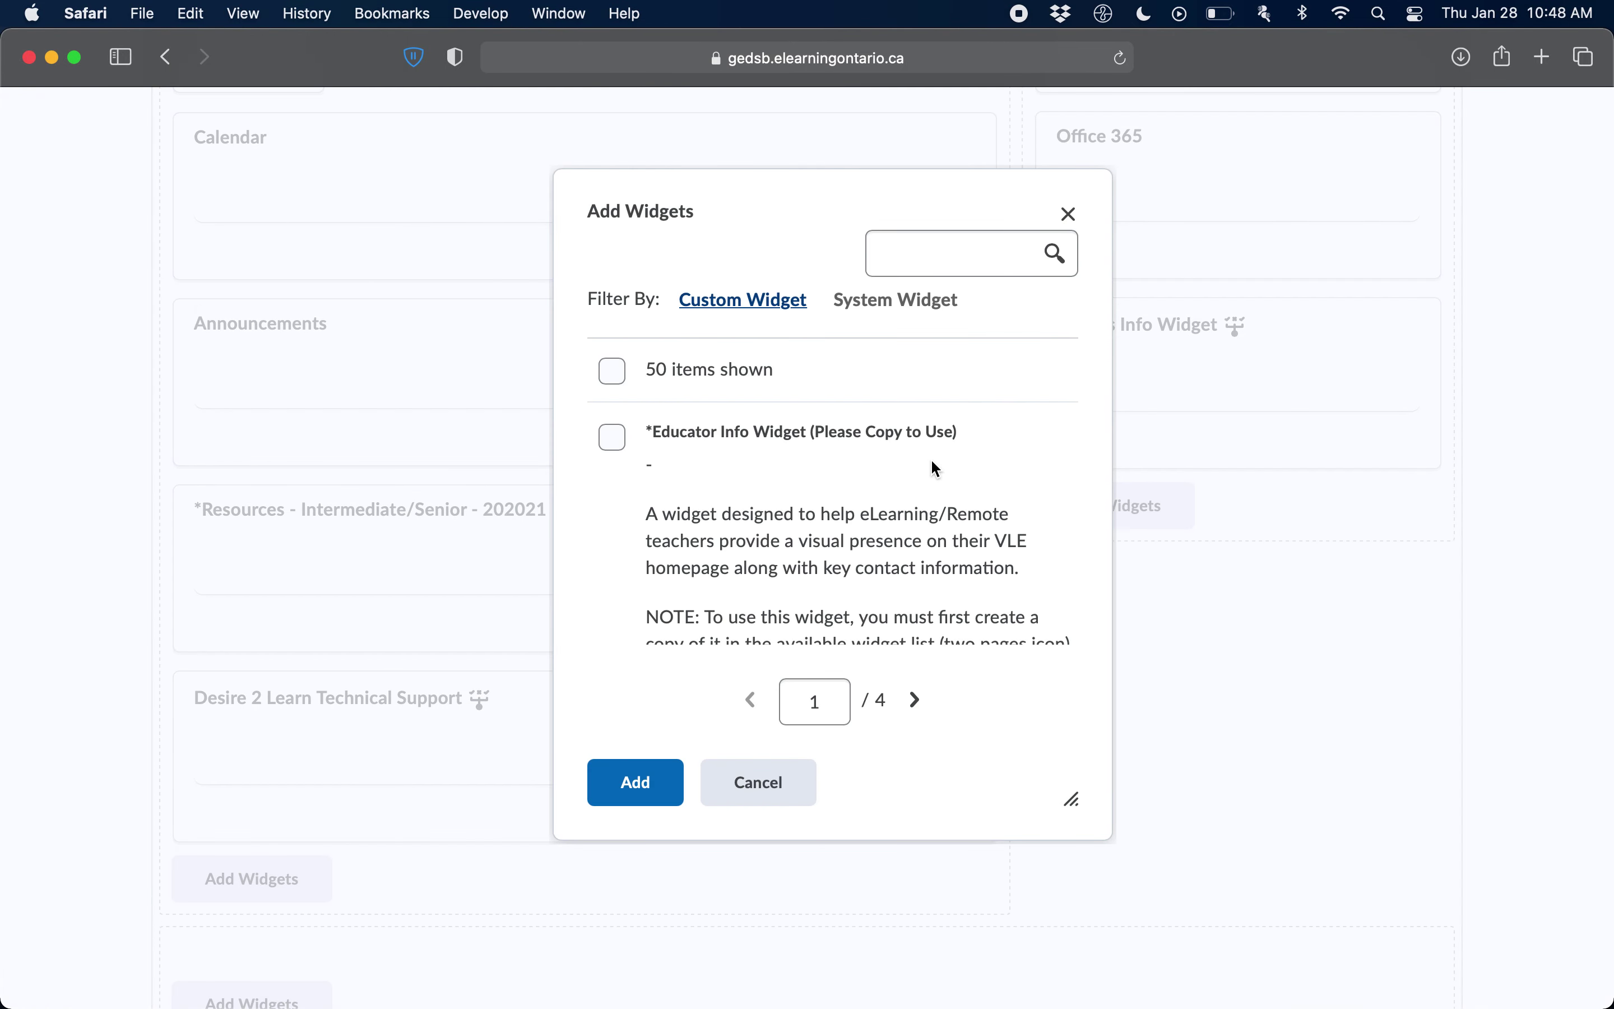
pyautogui.scroll(-2, 932, 462)
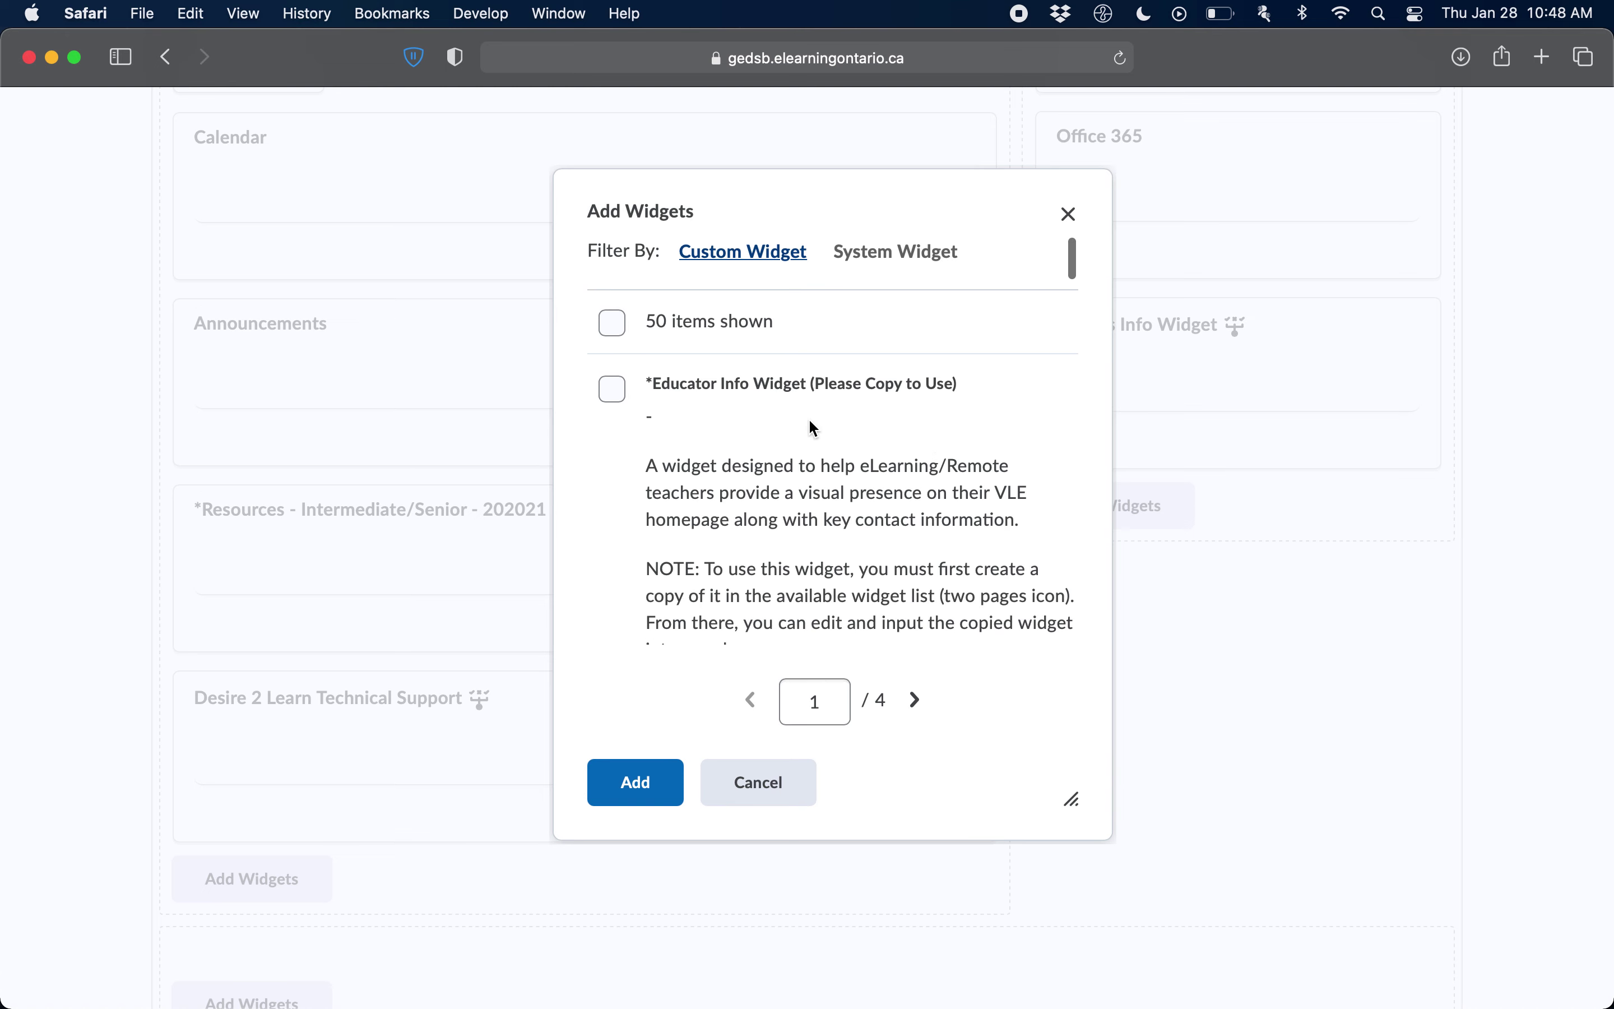
pyautogui.scroll(-2, 847, 423)
pyautogui.click(613, 339)
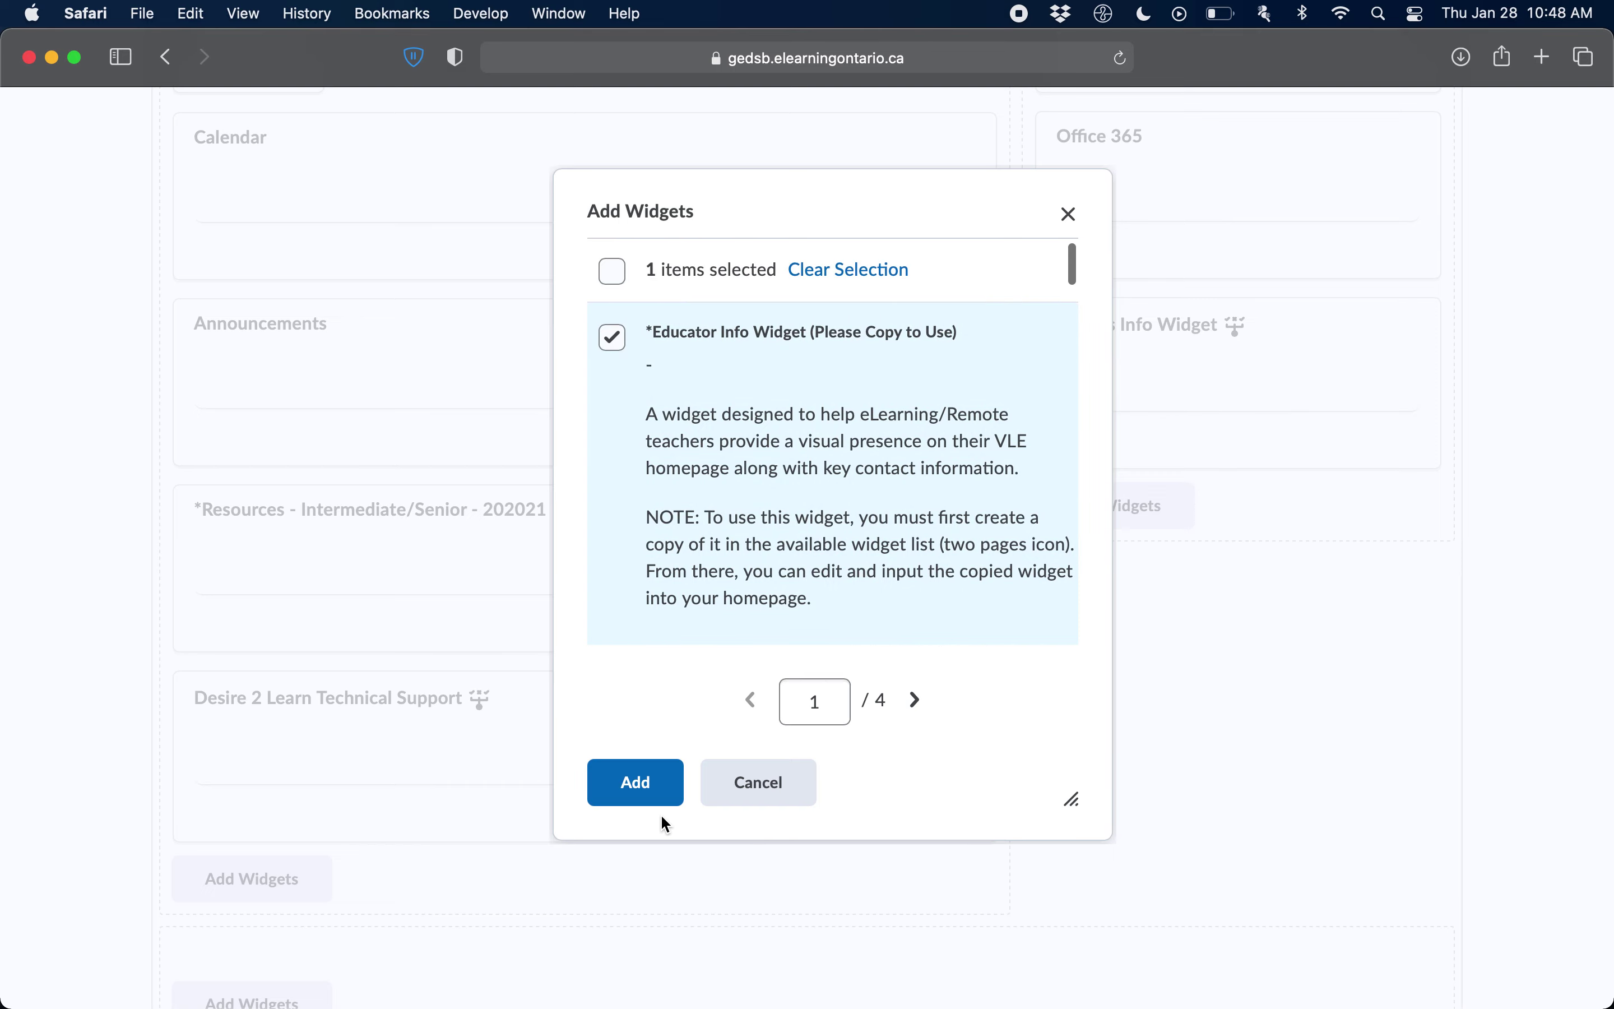
pyautogui.click(635, 782)
# - Move the Educator Info Widget to the top of the smaller panel, above Updates
pyautogui.scroll(3, 1131, 695)
pyautogui.moveTo(1203, 771); pyautogui.dragTo(1214, 140)
pyautogui.scroll(2, 1018, 348)
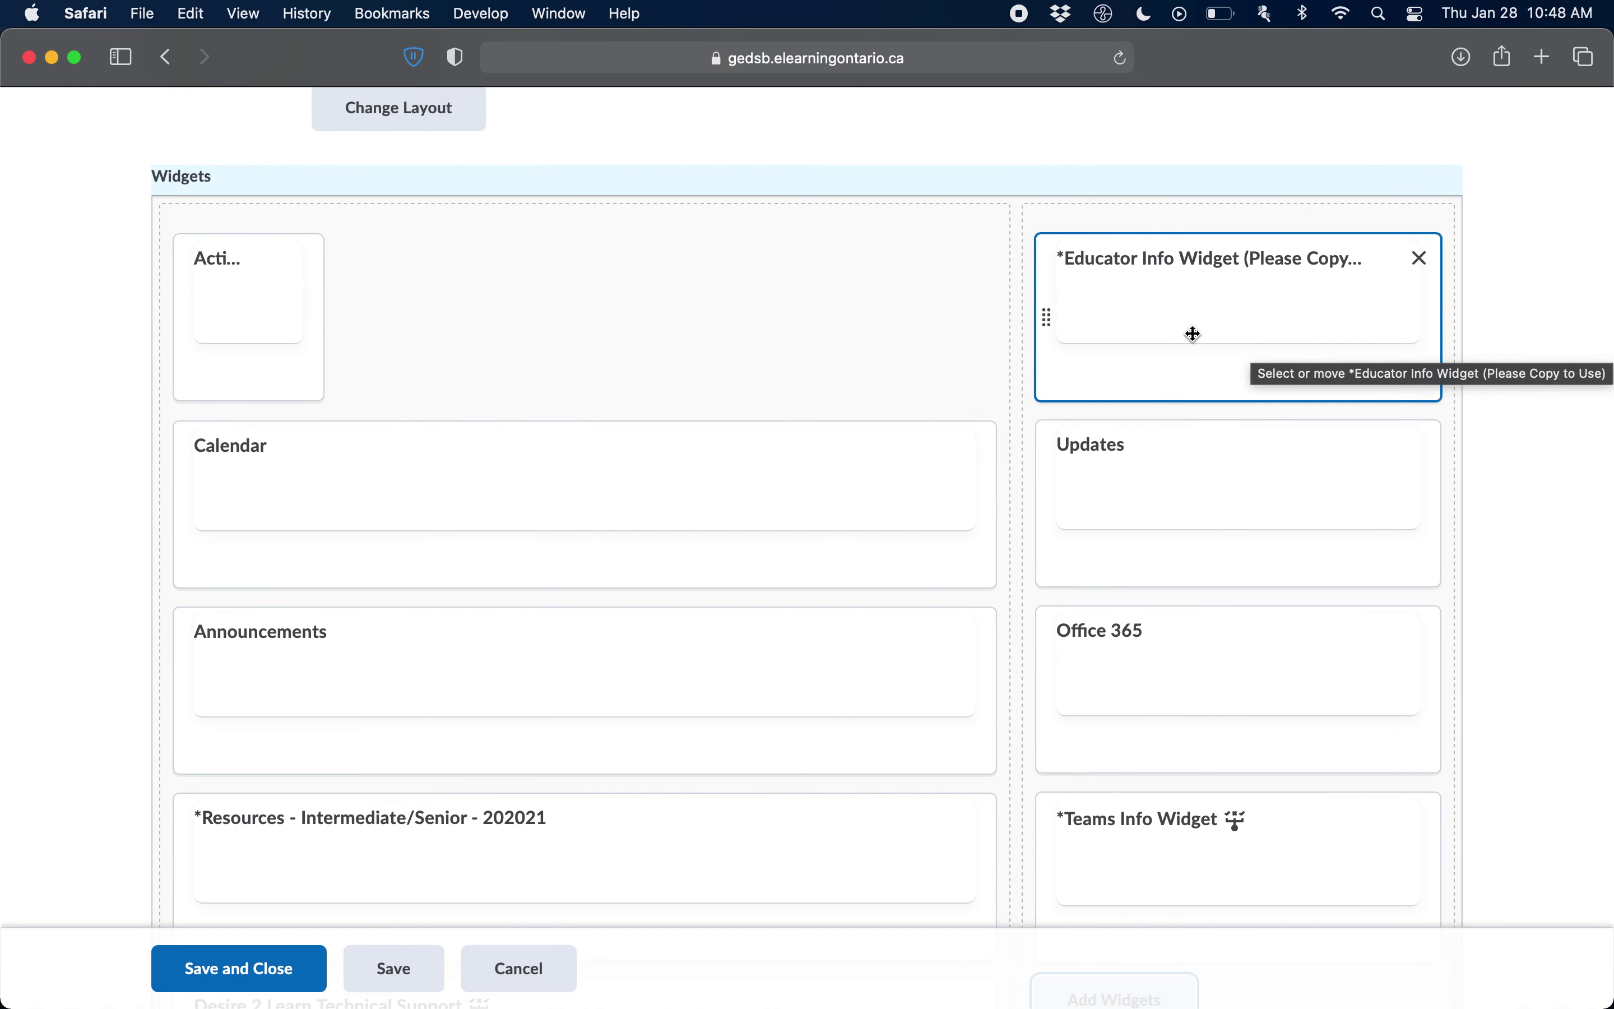
# - Remove the Announcements widget from the large panel of the homepage
pyautogui.scroll(2, 1196, 332)
pyautogui.scroll(-3, 1134, 347)
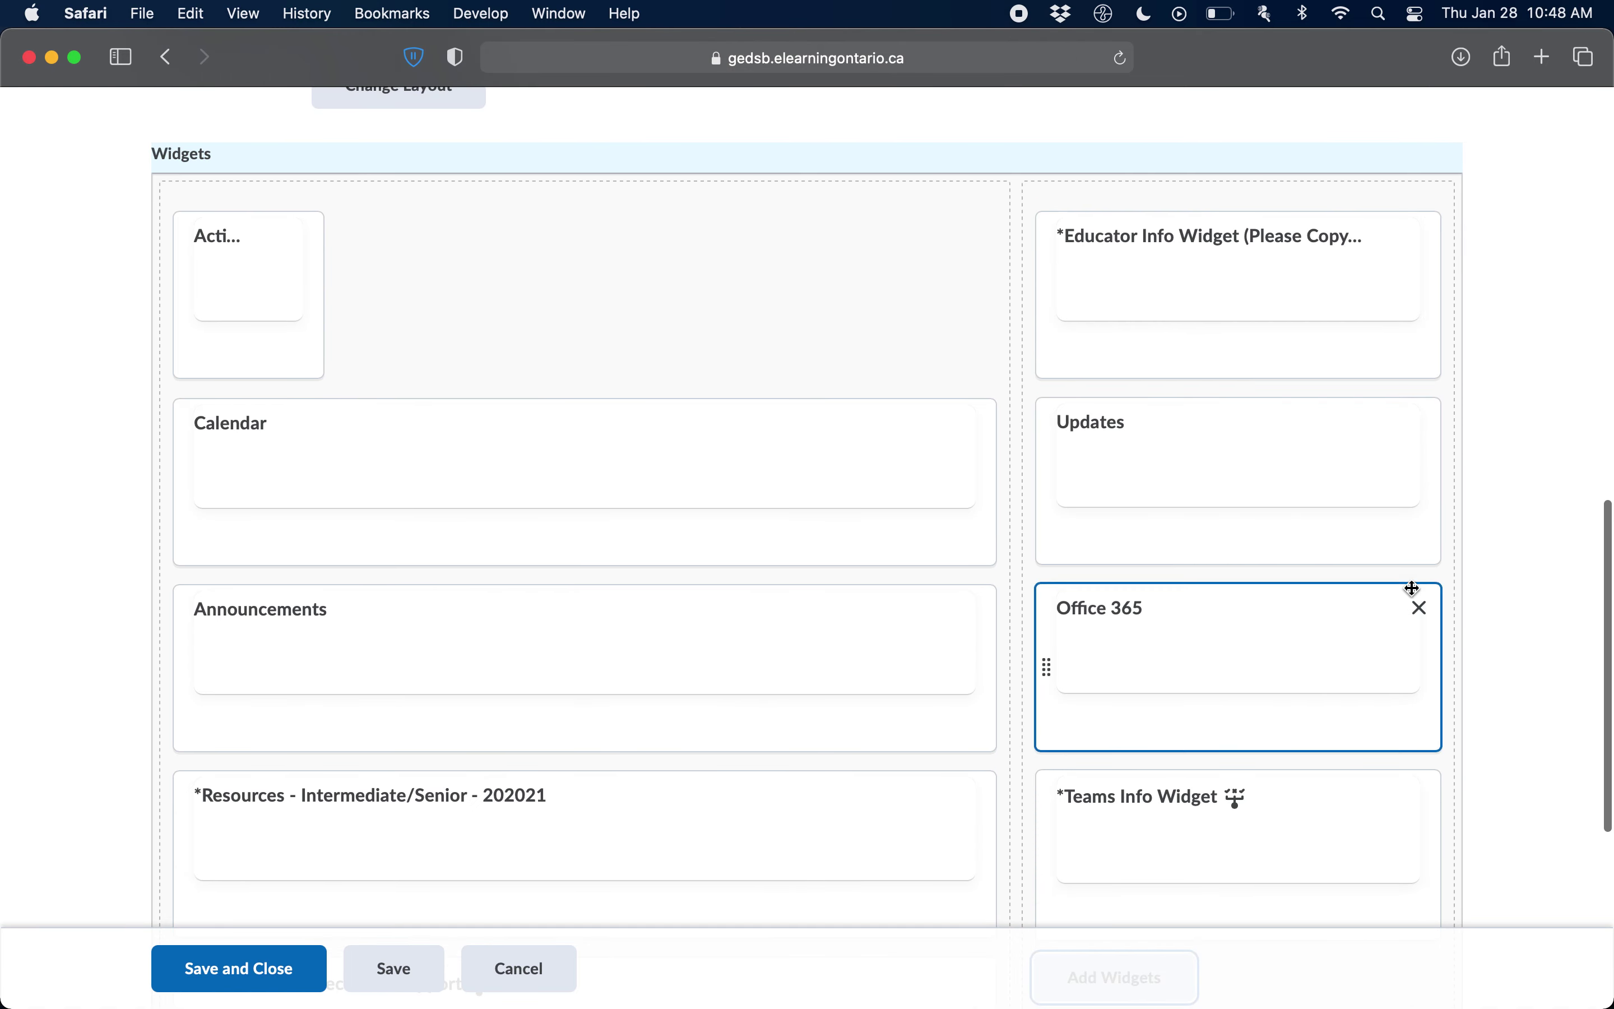
pyautogui.scroll(-5, 1412, 561)
pyautogui.scroll(-5, 1176, 680)
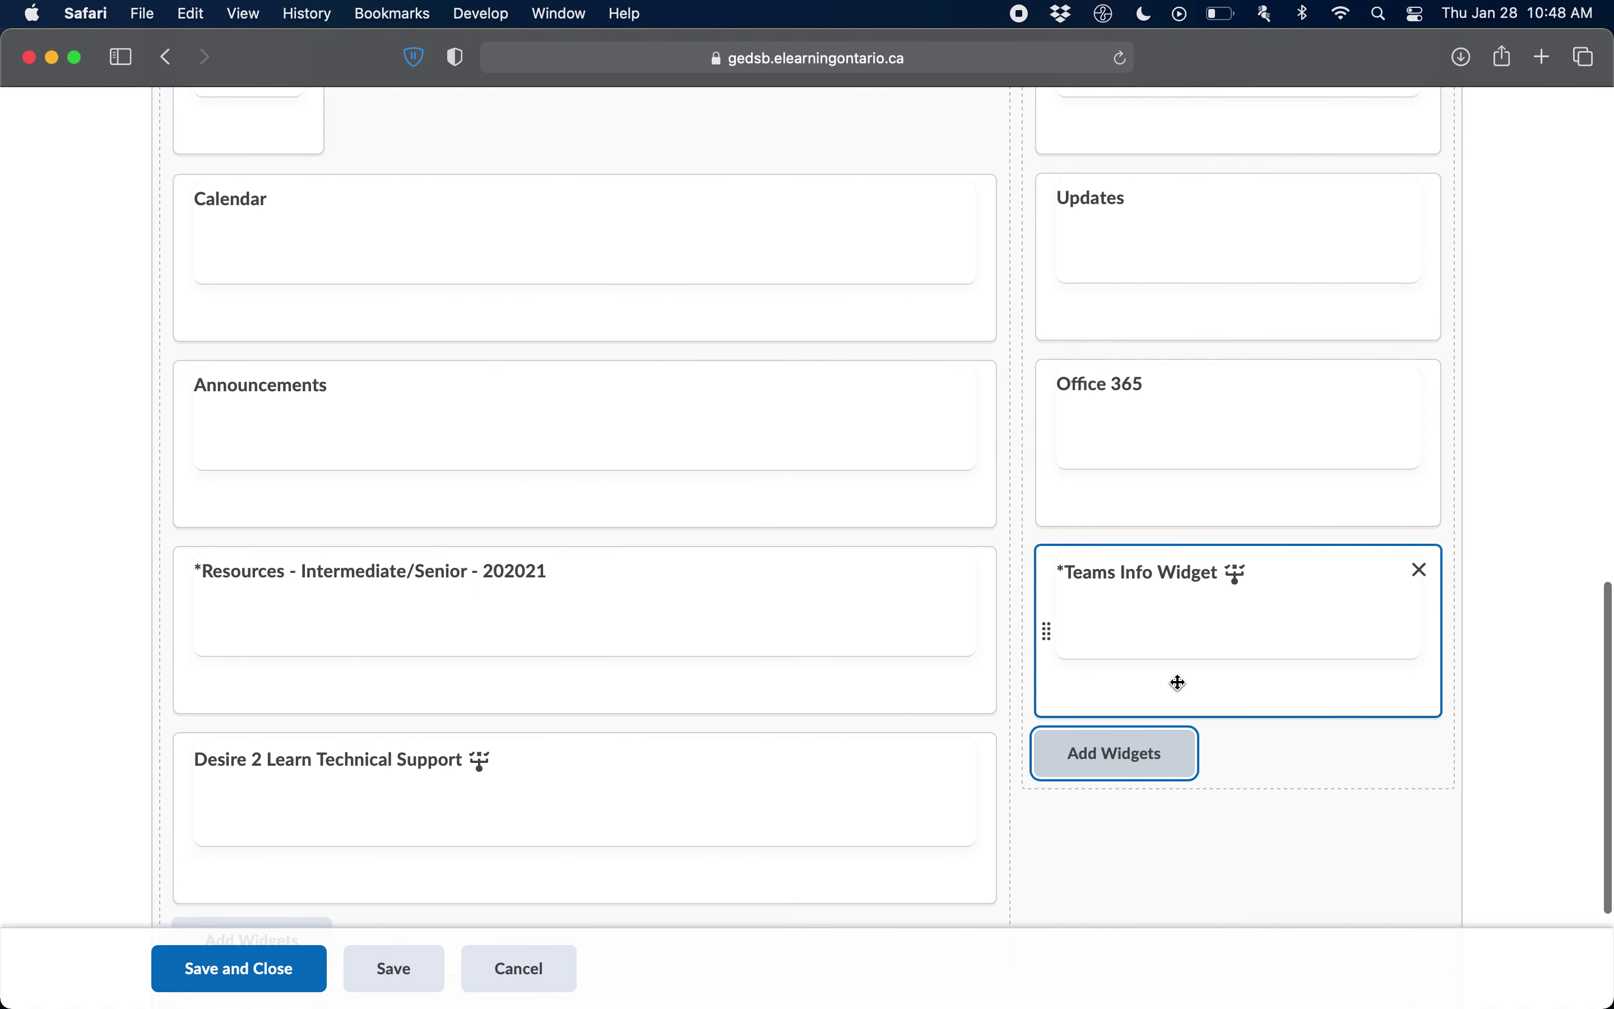
pyautogui.scroll(4, 1176, 679)
pyautogui.scroll(3, 1177, 681)
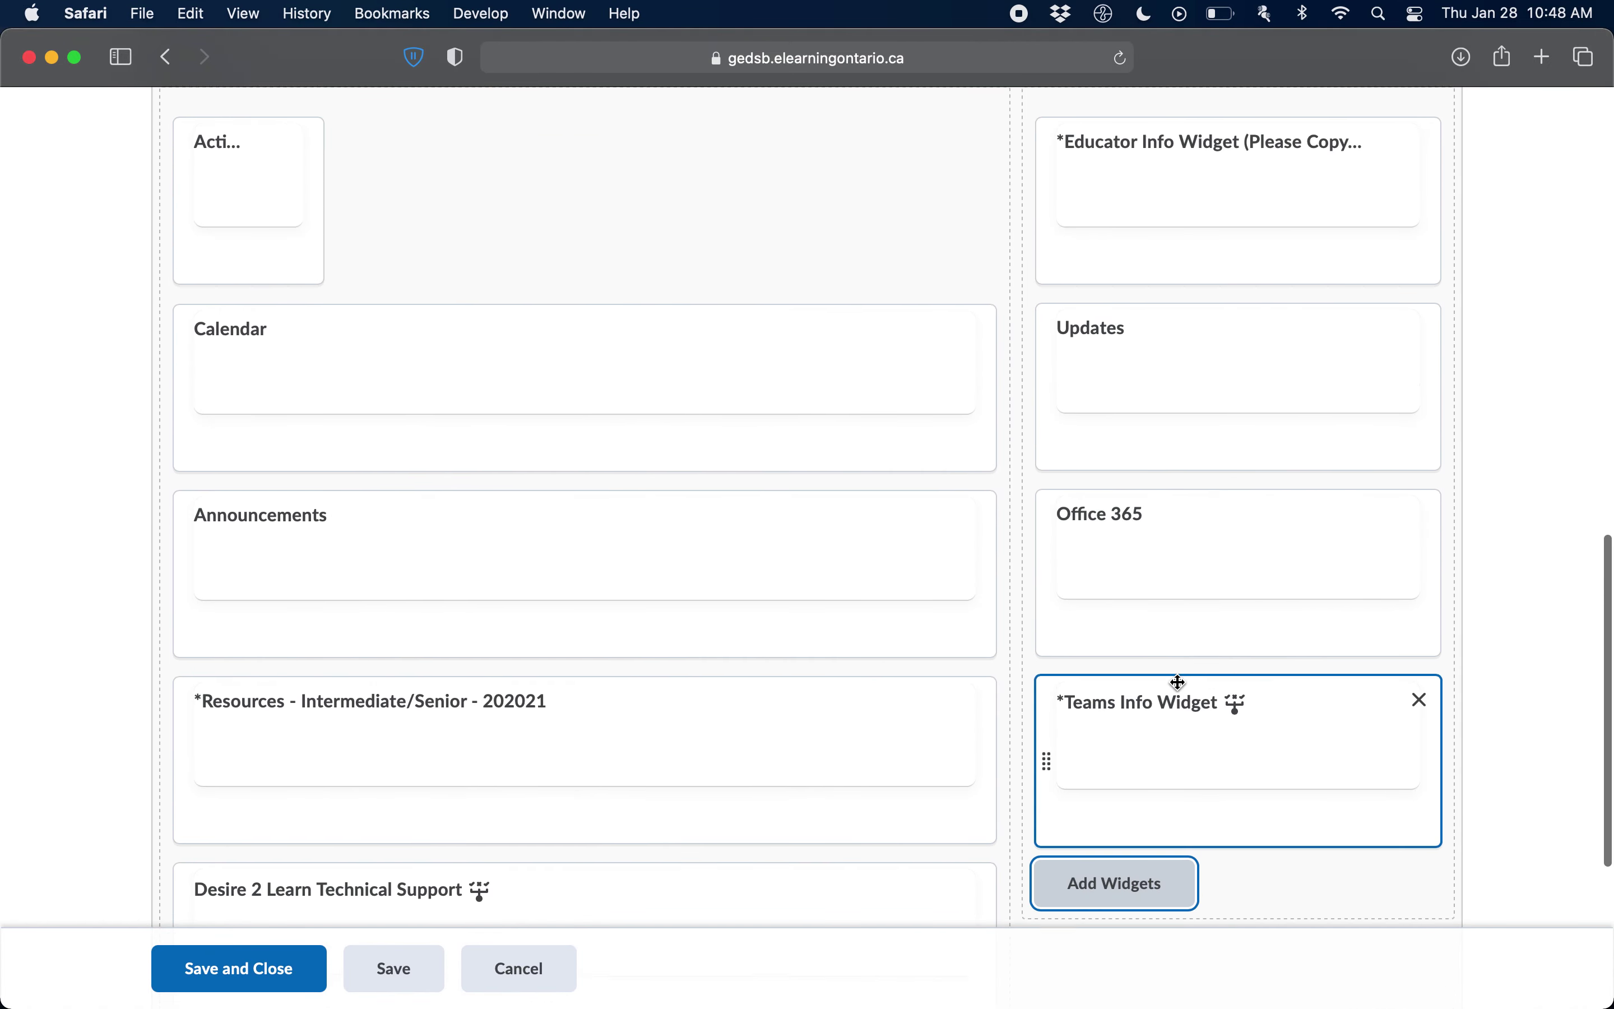
pyautogui.scroll(1, 732, 588)
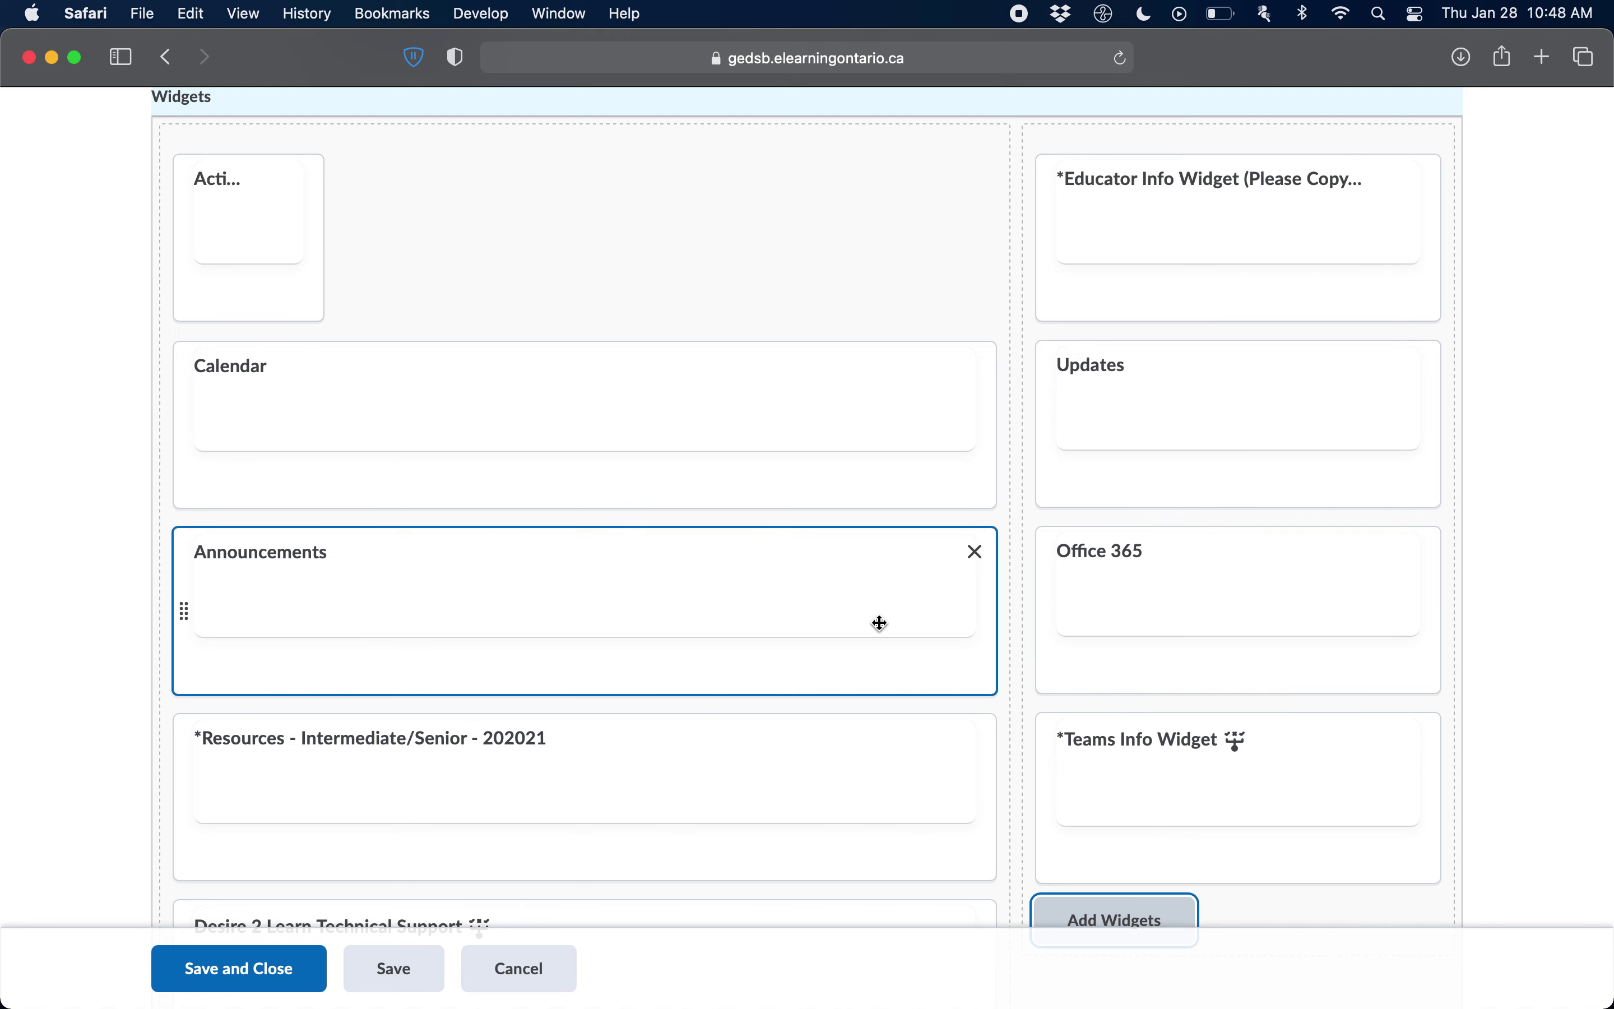
pyautogui.scroll(1, 974, 629)
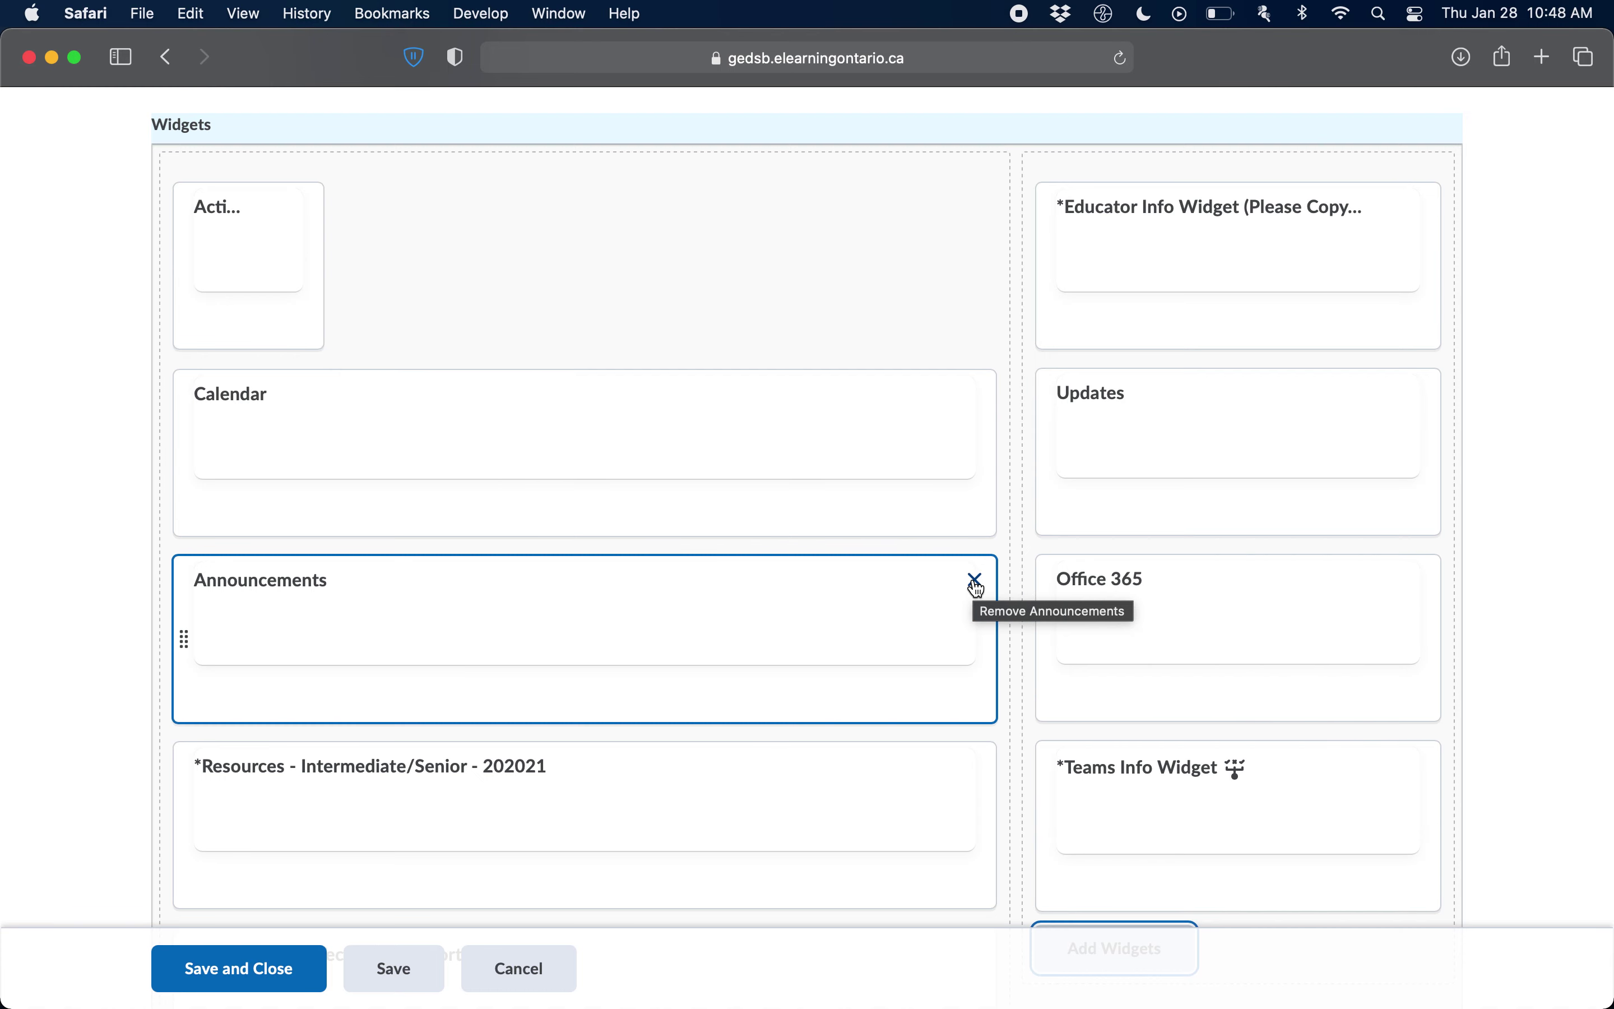
pyautogui.click(976, 579)
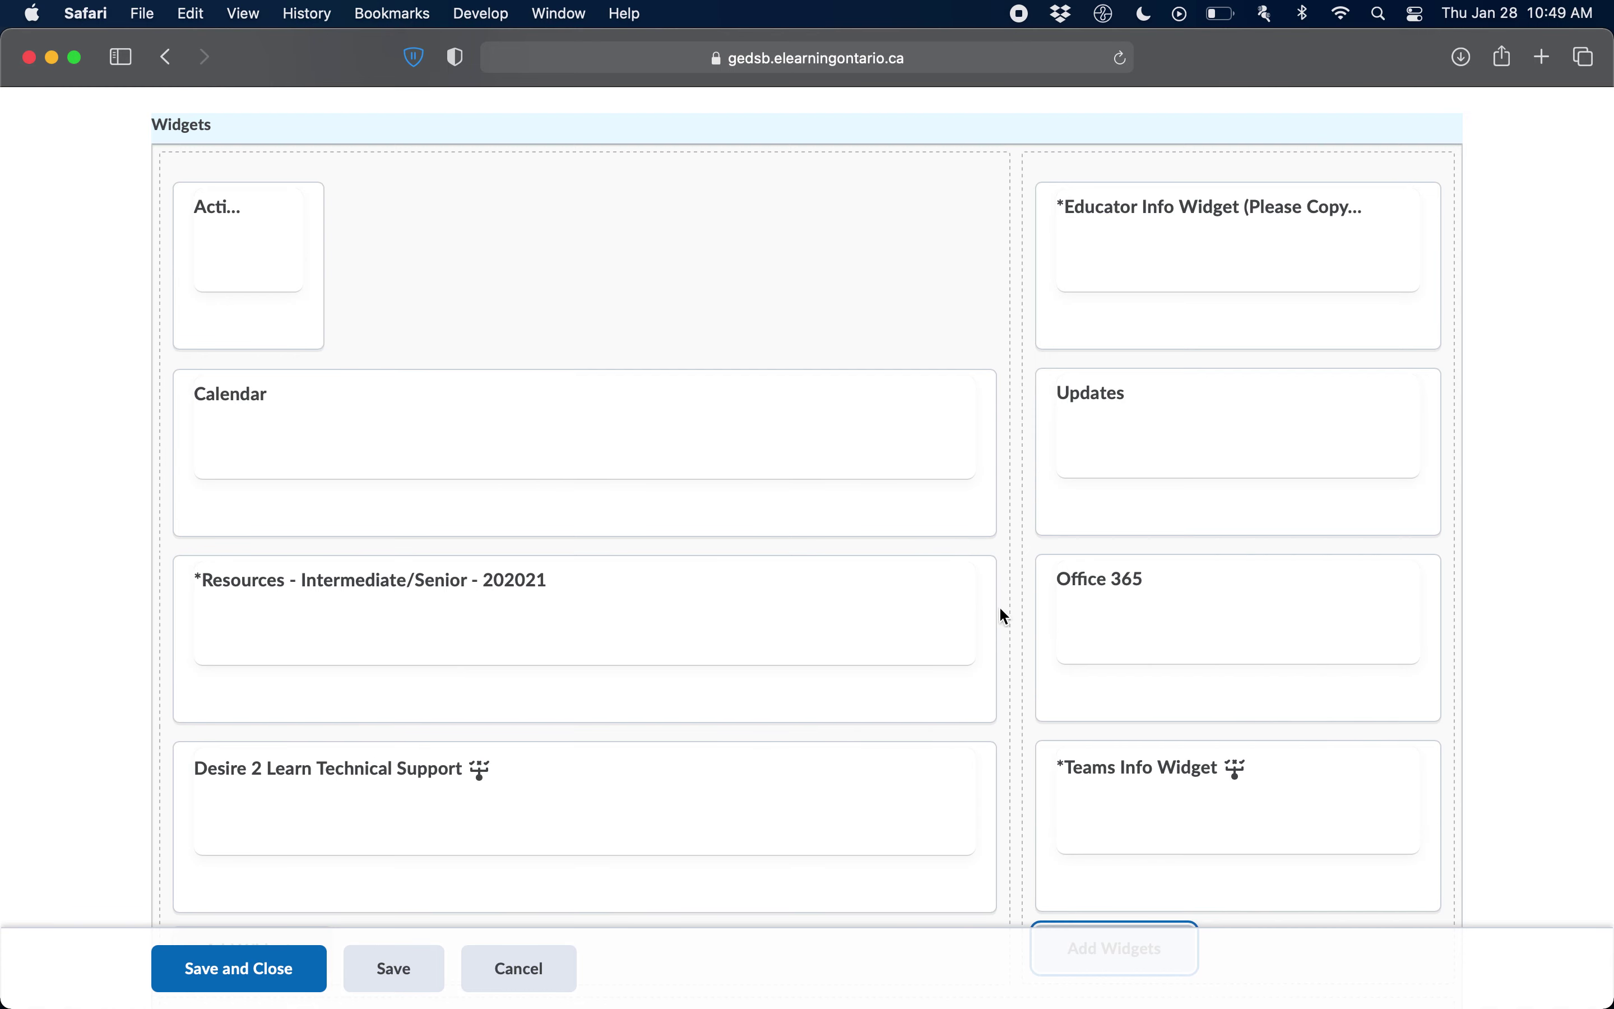
pyautogui.scroll(-3, 832, 580)
pyautogui.scroll(5, 834, 581)
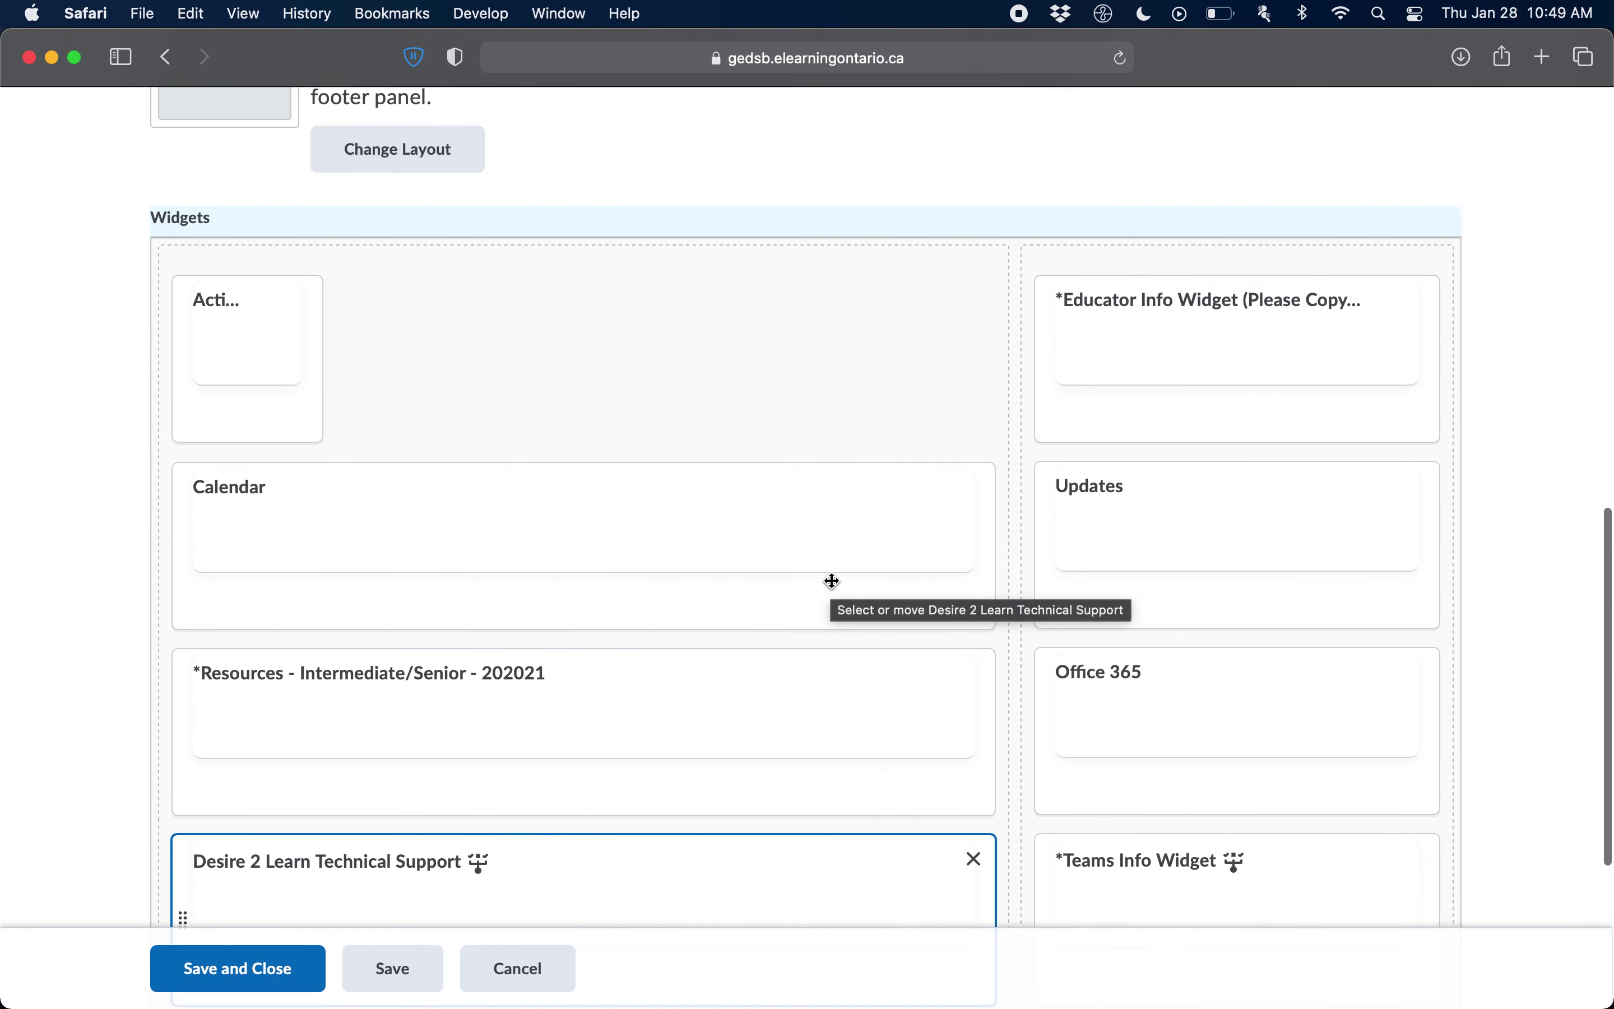
pyautogui.scroll(7, 834, 581)
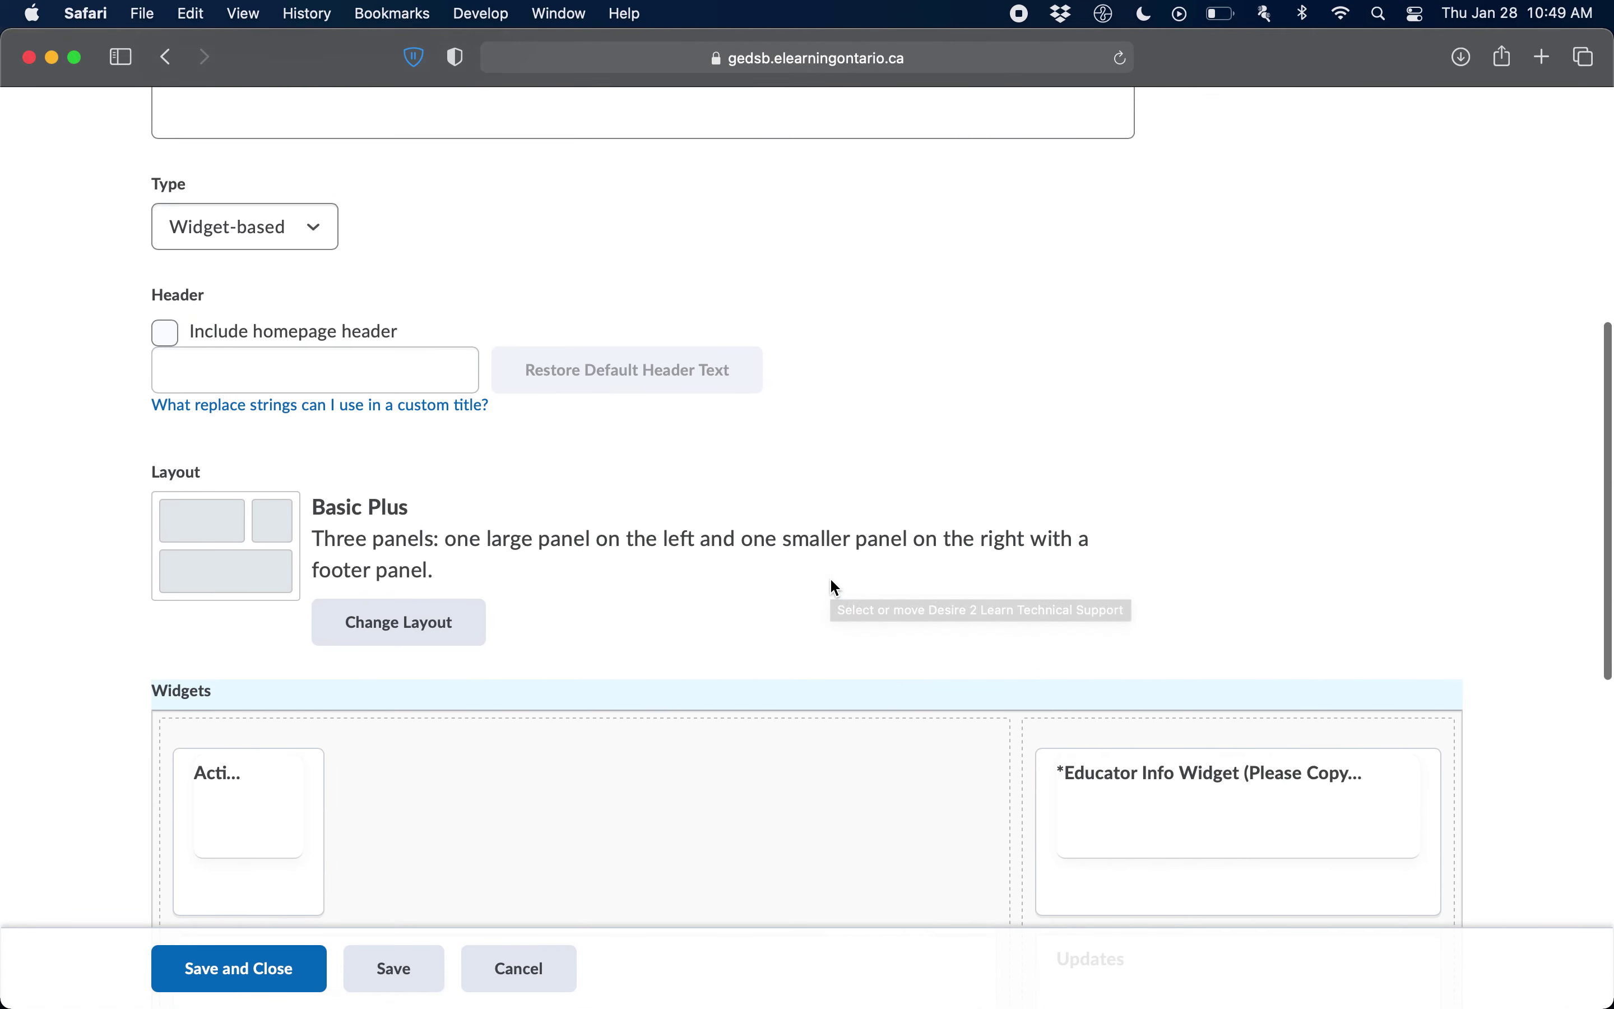
pyautogui.scroll(-8, 834, 585)
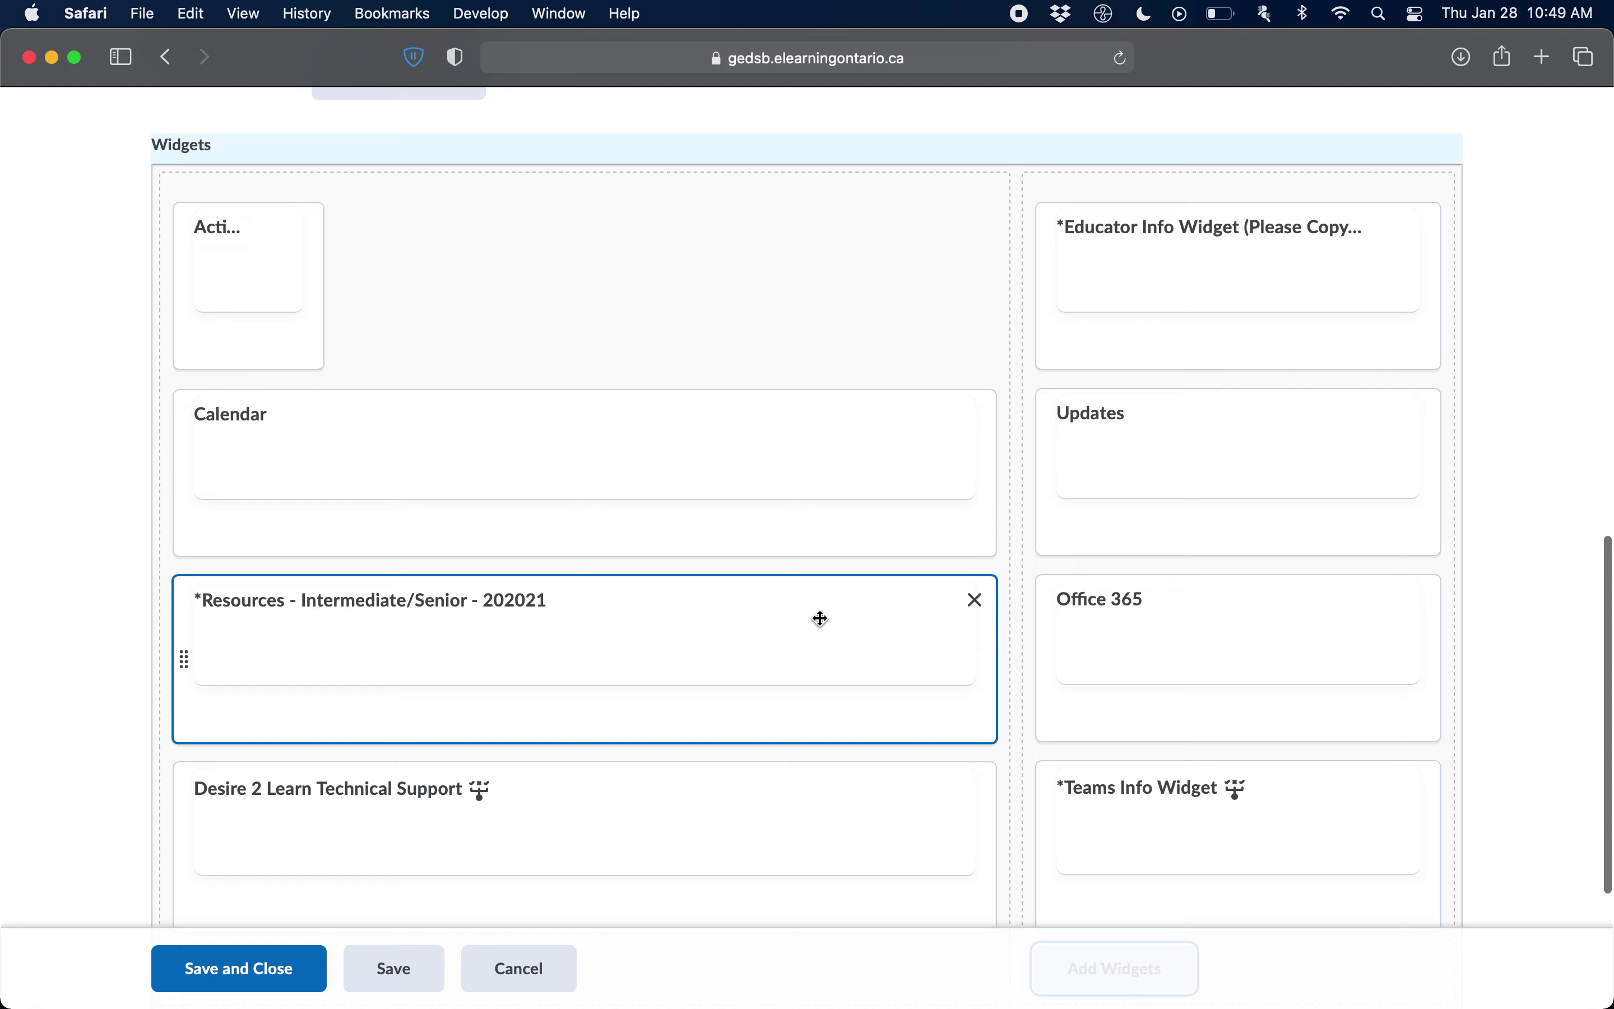
# - Save and close the edited homepage copy, then apply *2020 Intermediate/ Senior - Copy as the course's active homepage
pyautogui.scroll(14, 821, 619)
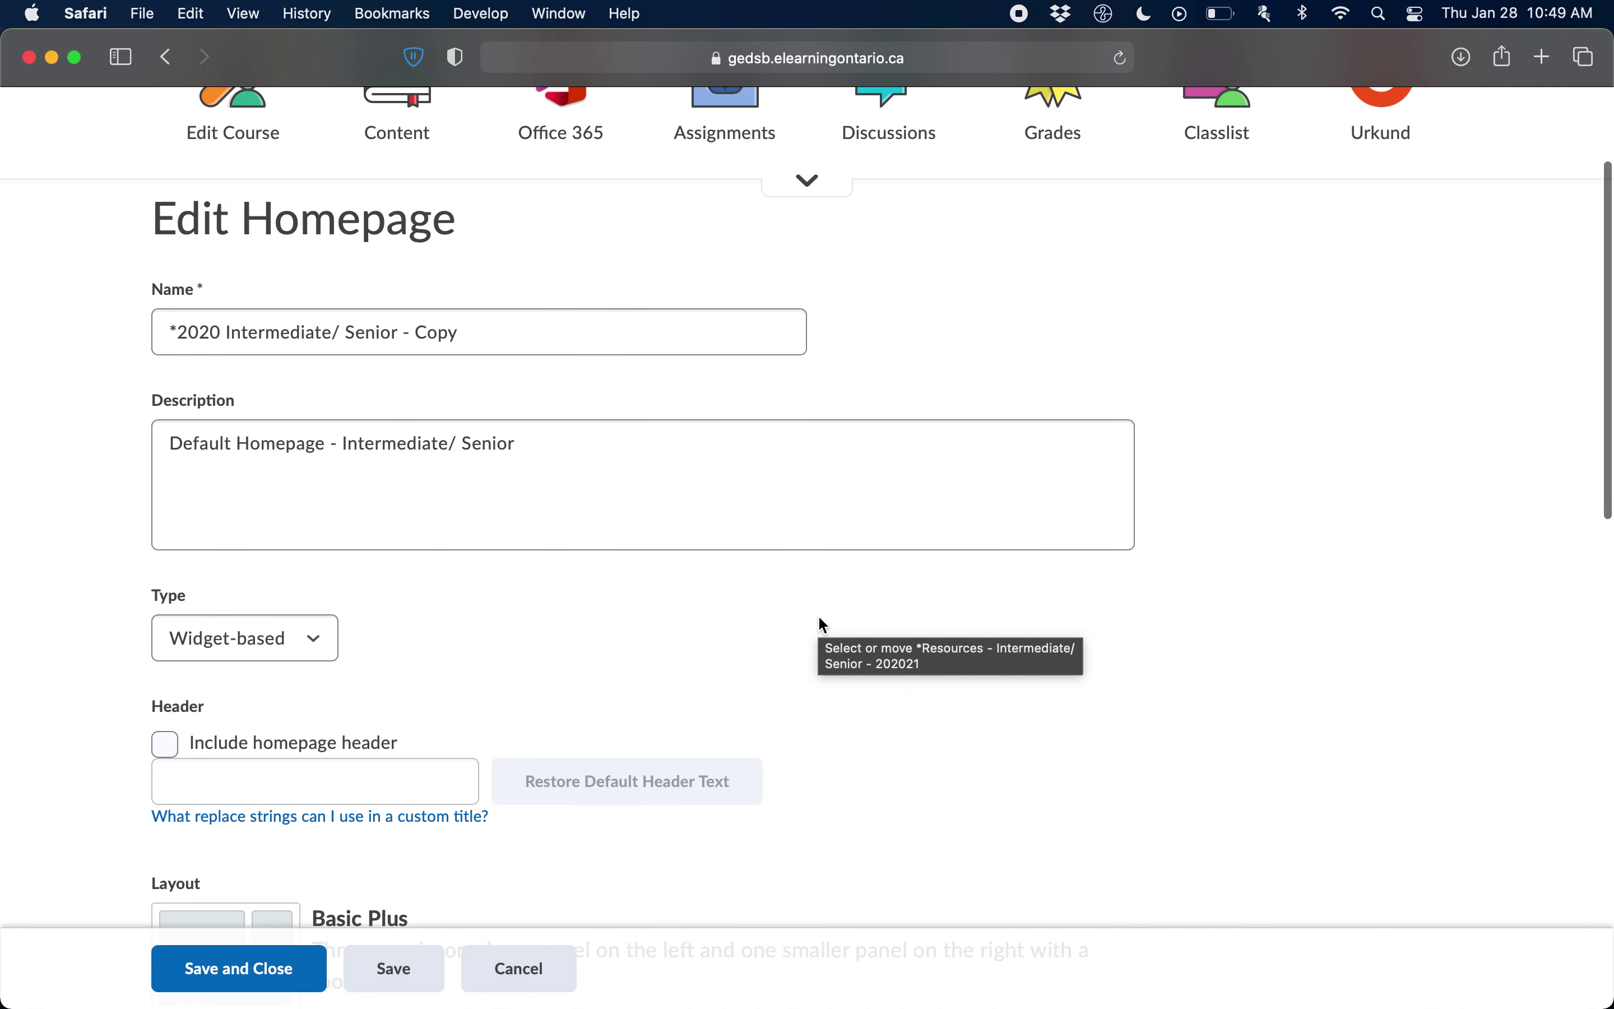
pyautogui.click(237, 970)
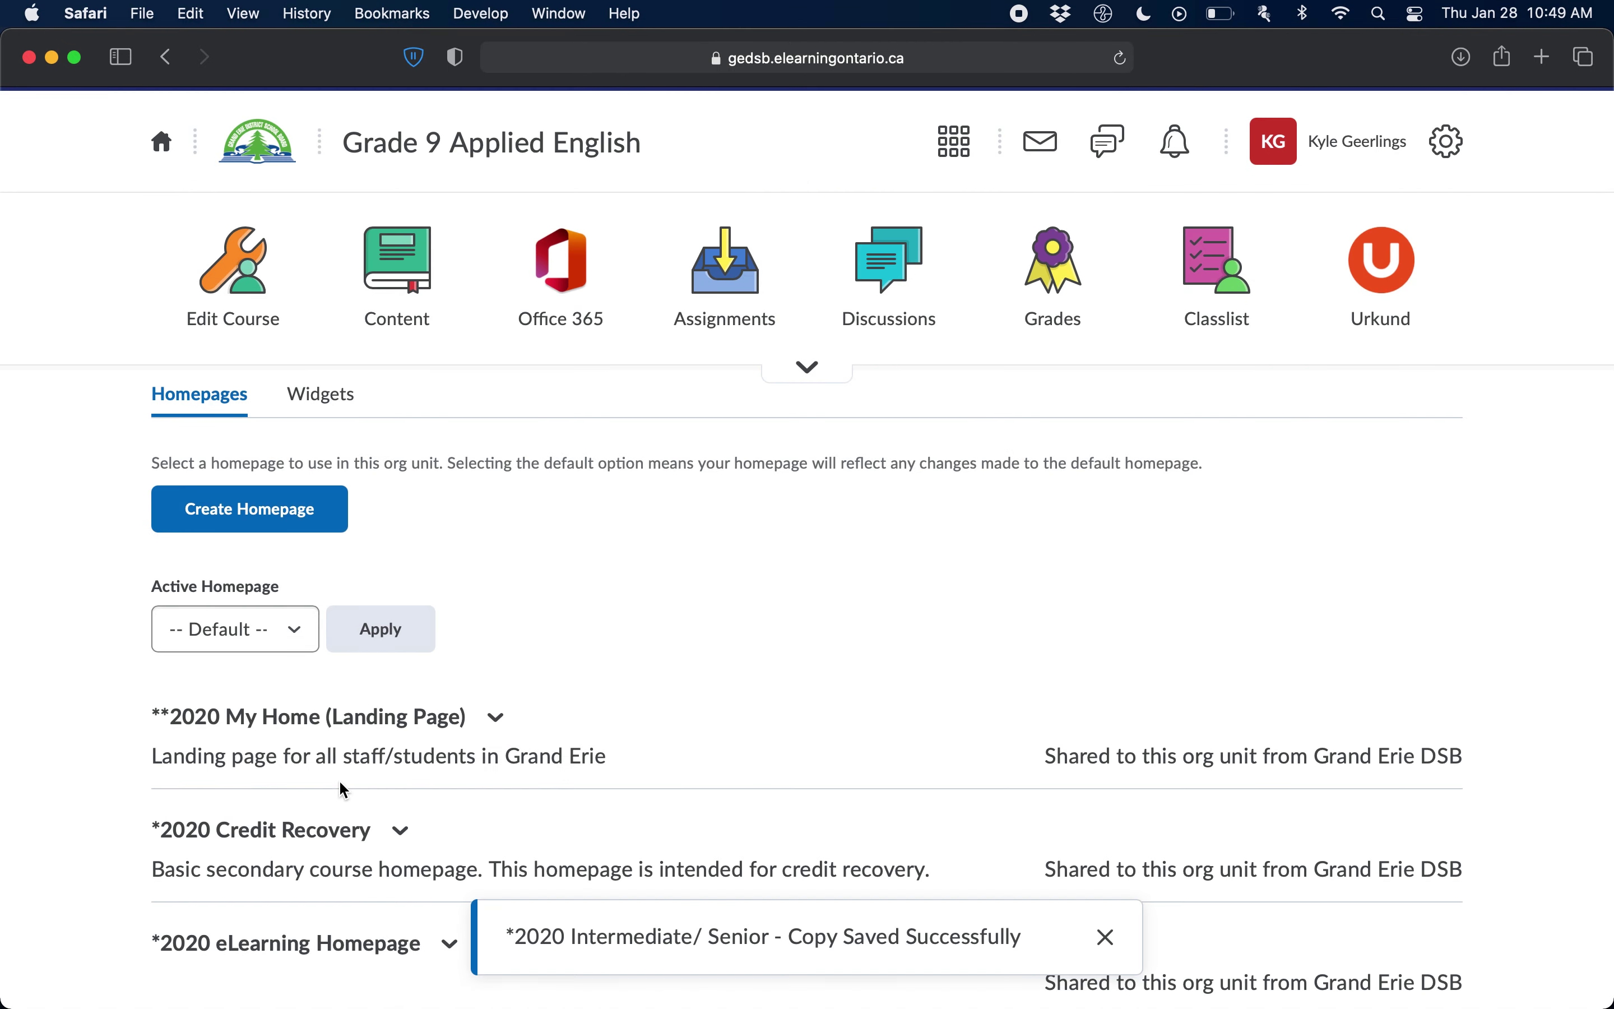
pyautogui.scroll(-5, 466, 575)
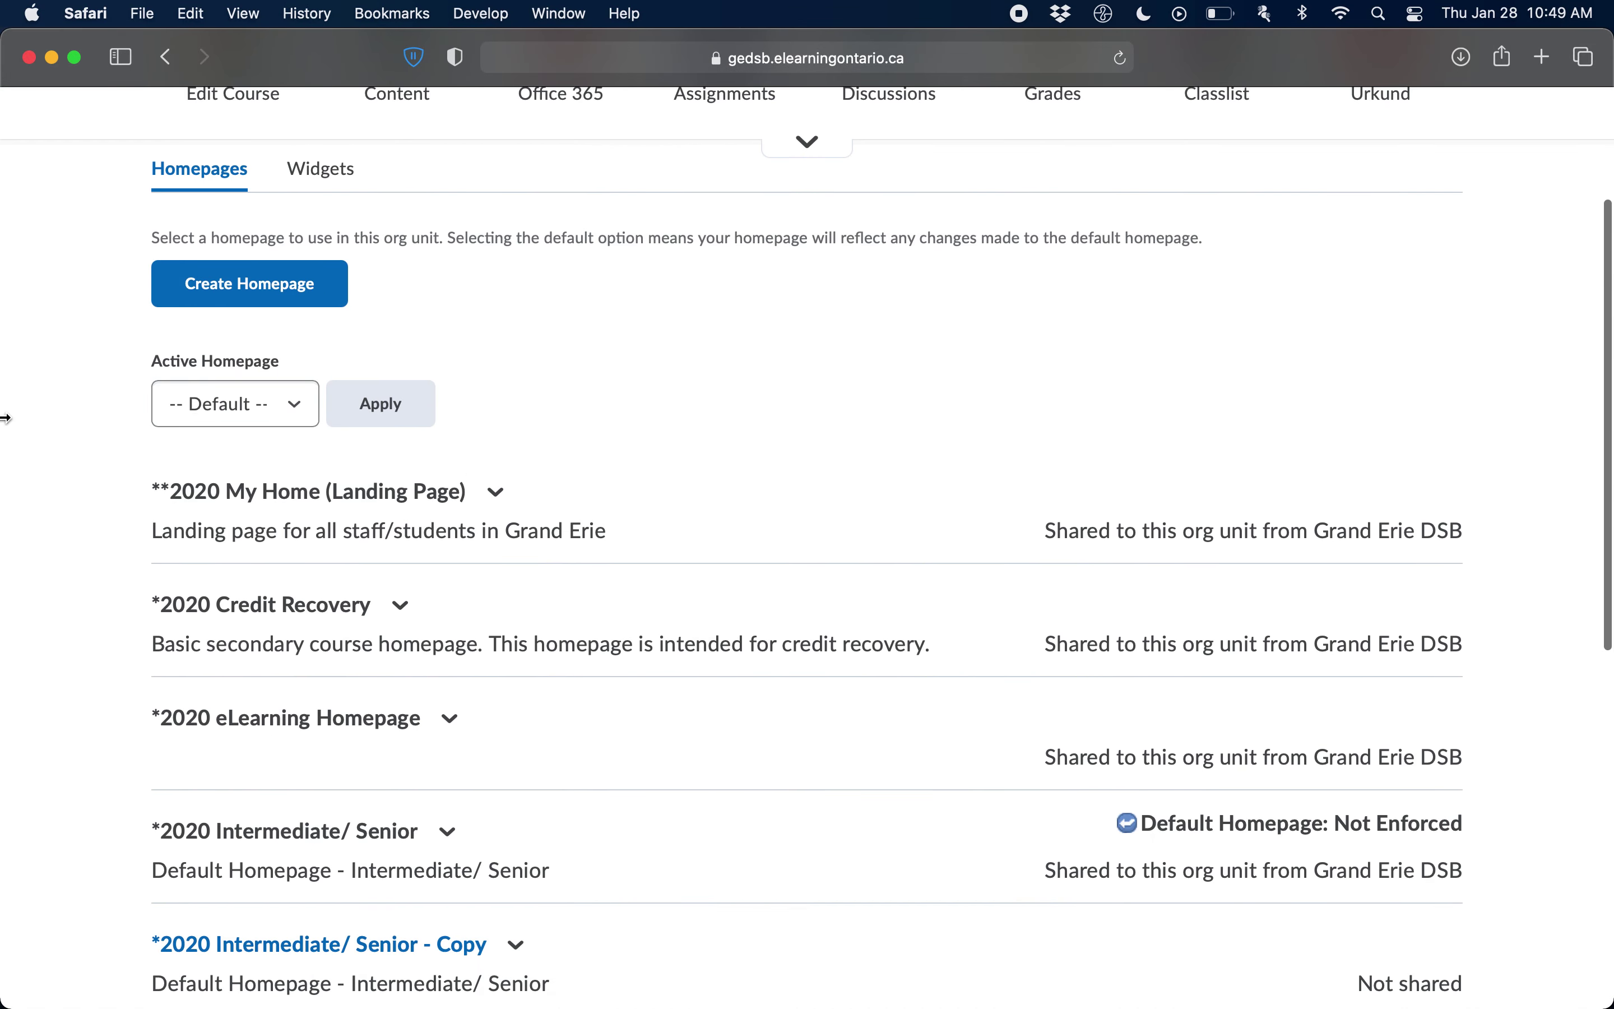
pyautogui.click(232, 406)
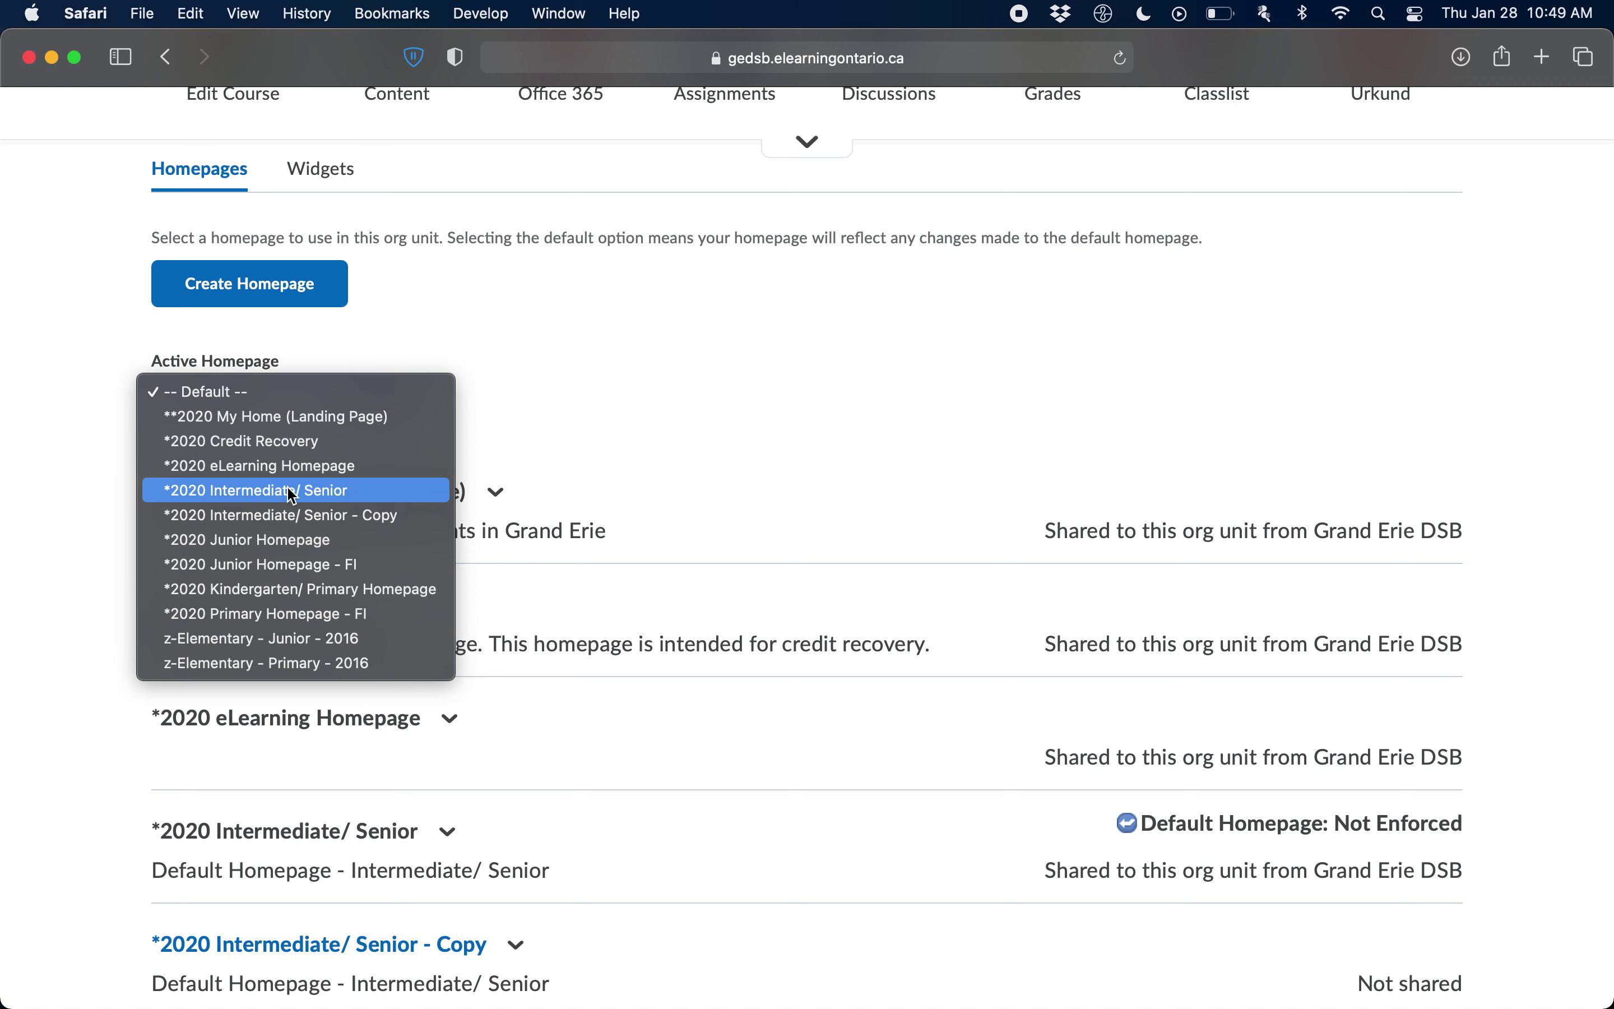
pyautogui.click(312, 517)
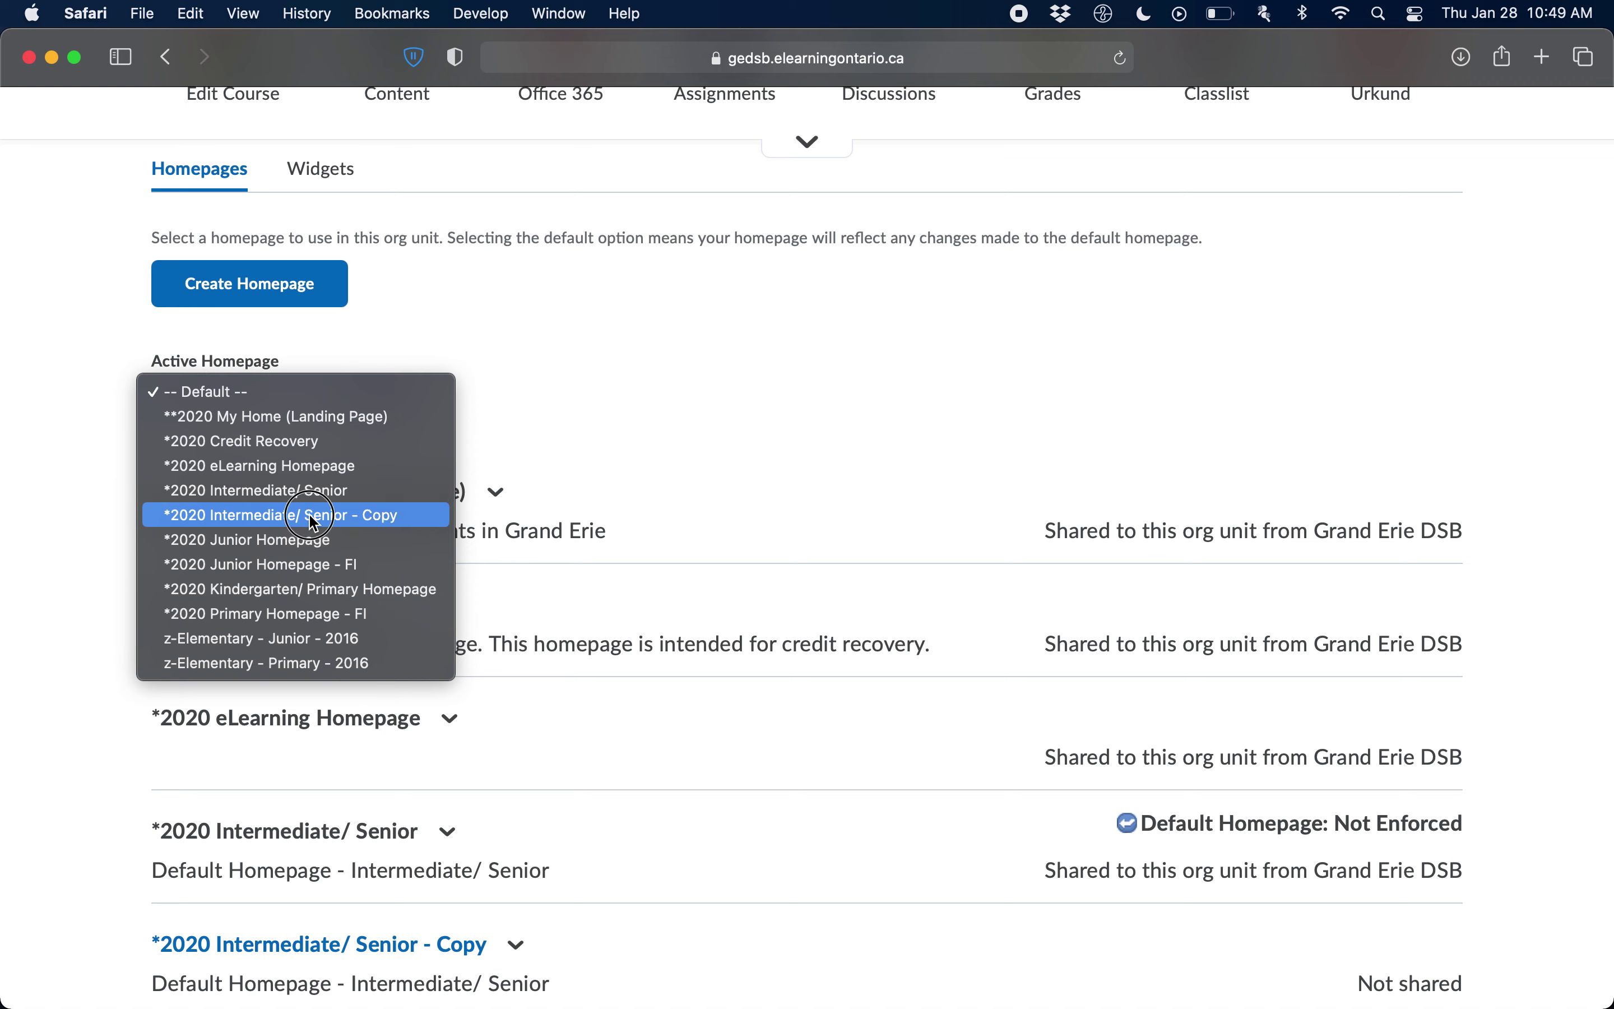
pyautogui.click(373, 417)
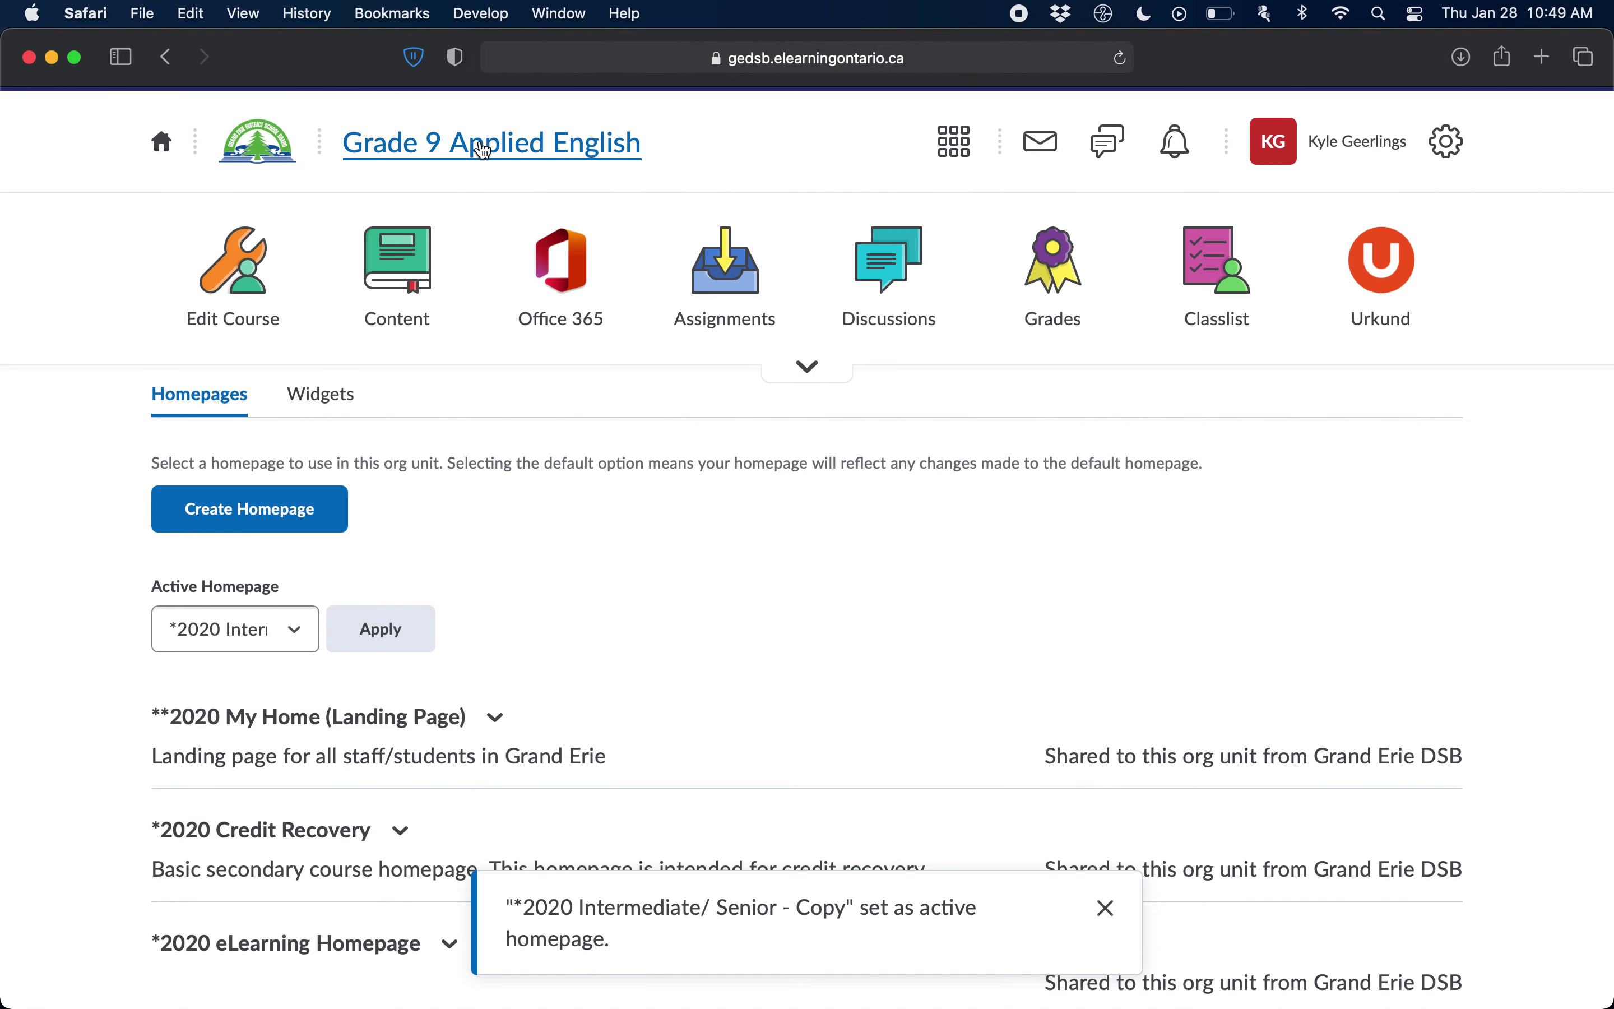
# - Open the Grade 9 Applied English course homepage and review its widget layout from the banner down to Technical Support
pyautogui.click(491, 147)
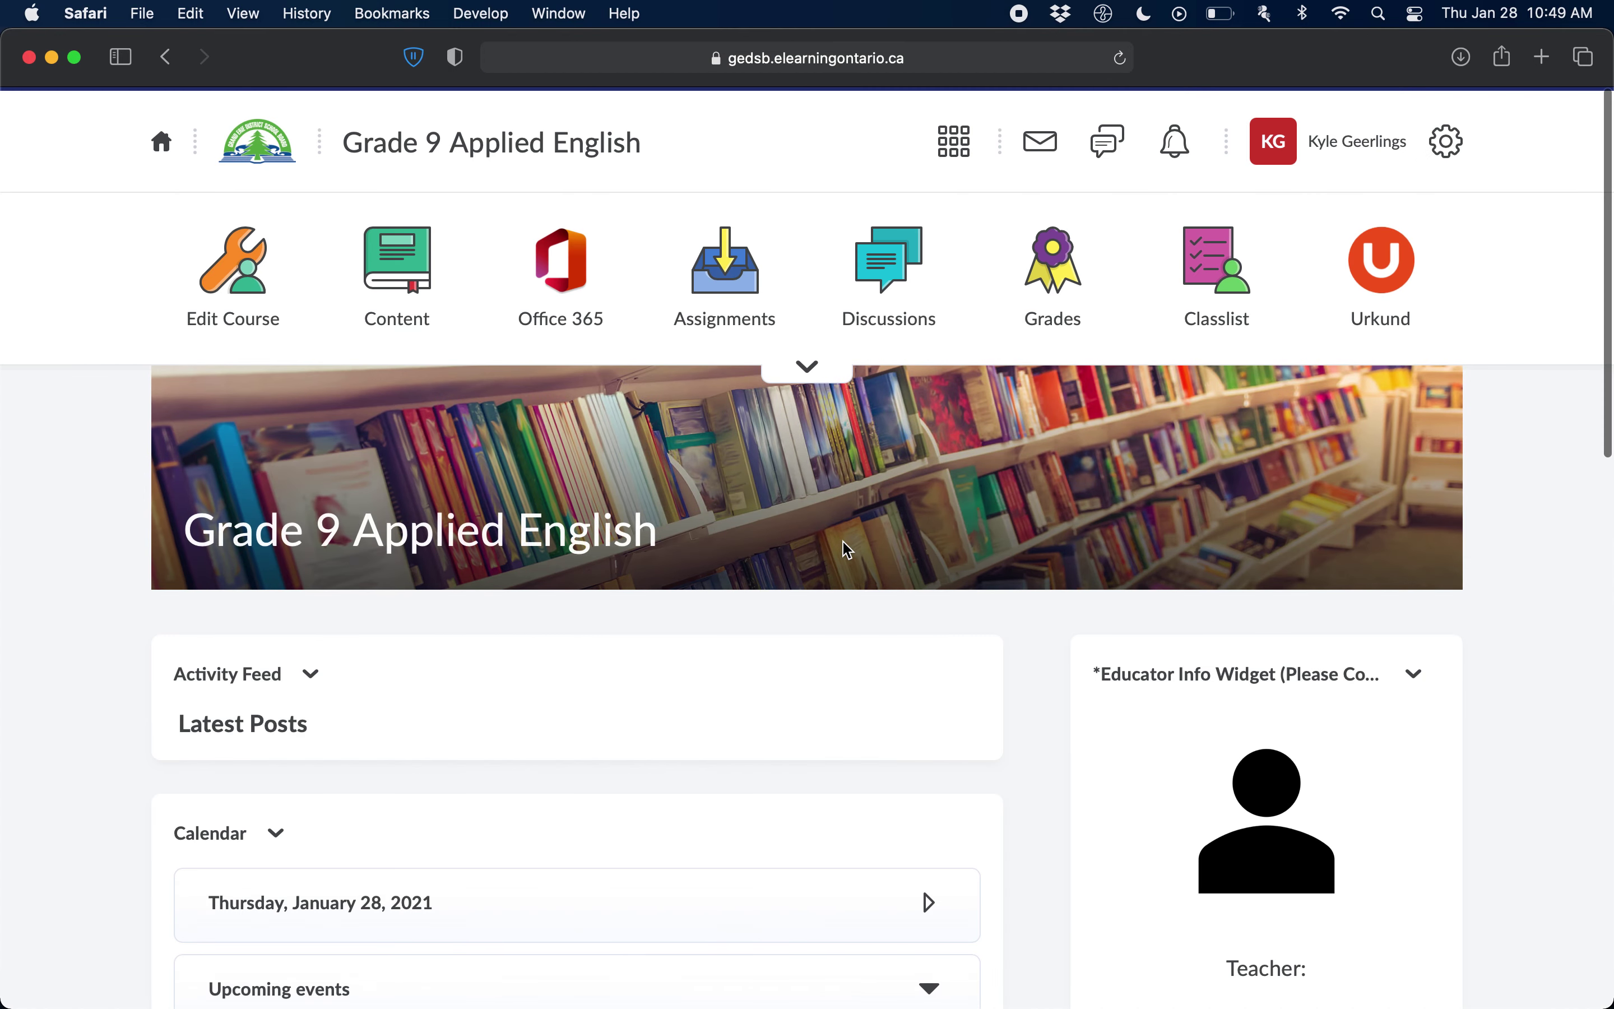
pyautogui.scroll(-2, 842, 542)
pyautogui.scroll(2, 1011, 725)
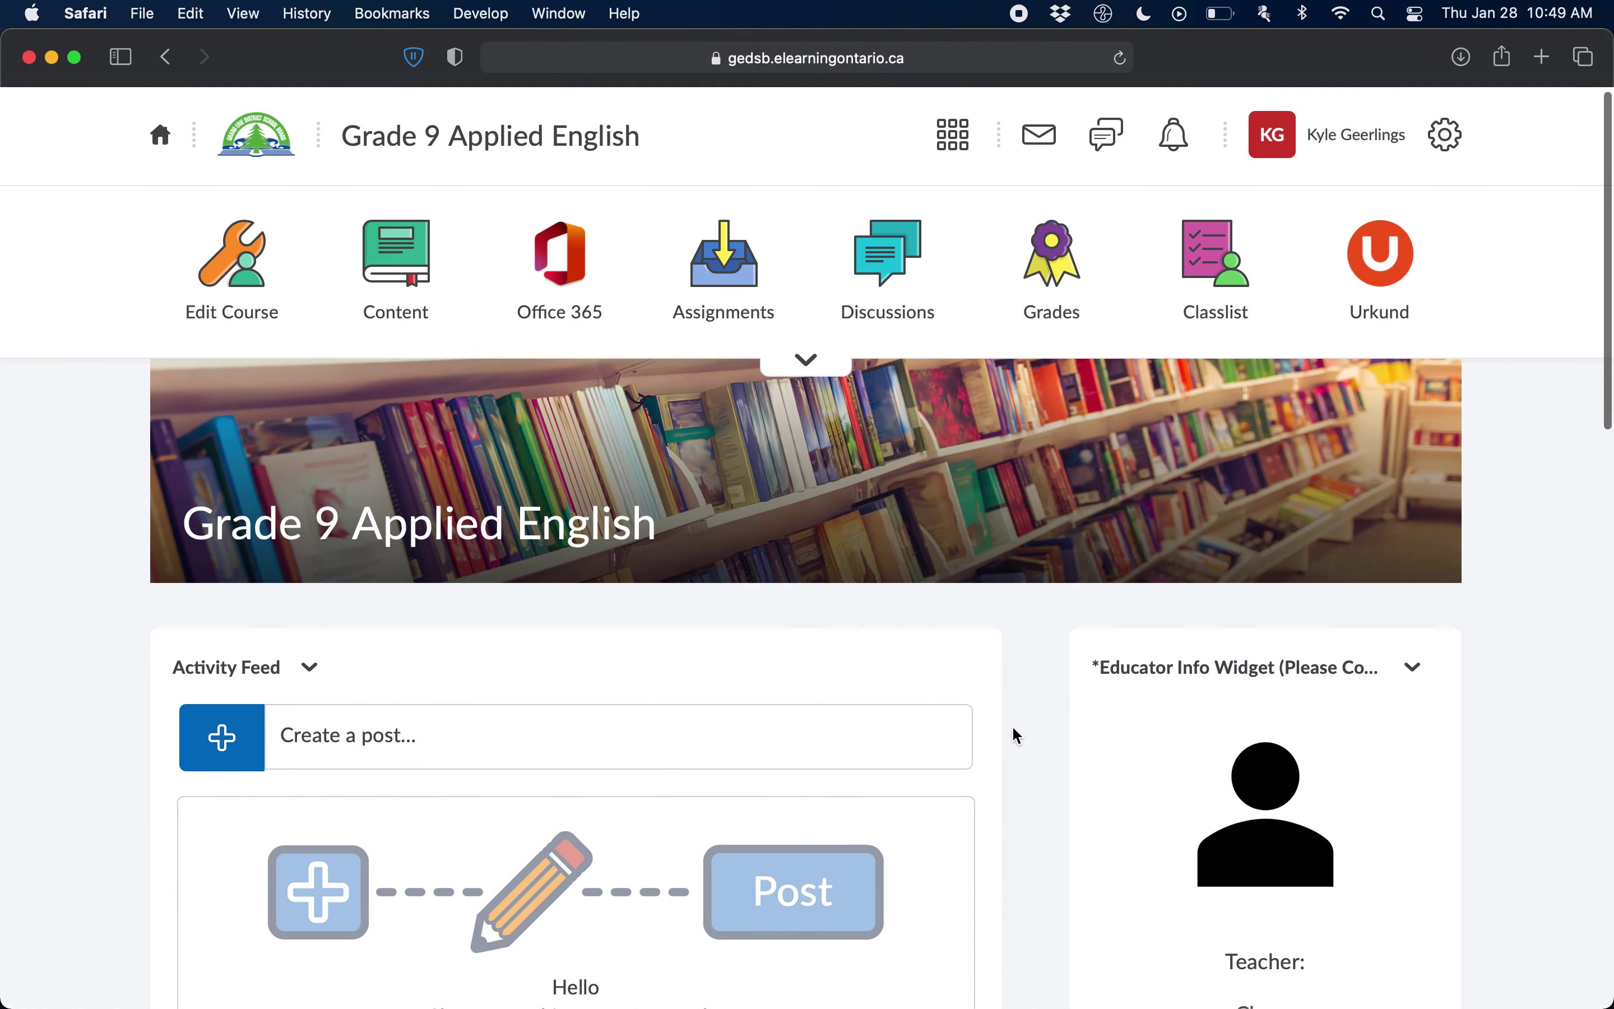
pyautogui.scroll(-5, 1011, 726)
pyautogui.scroll(-6, 1011, 725)
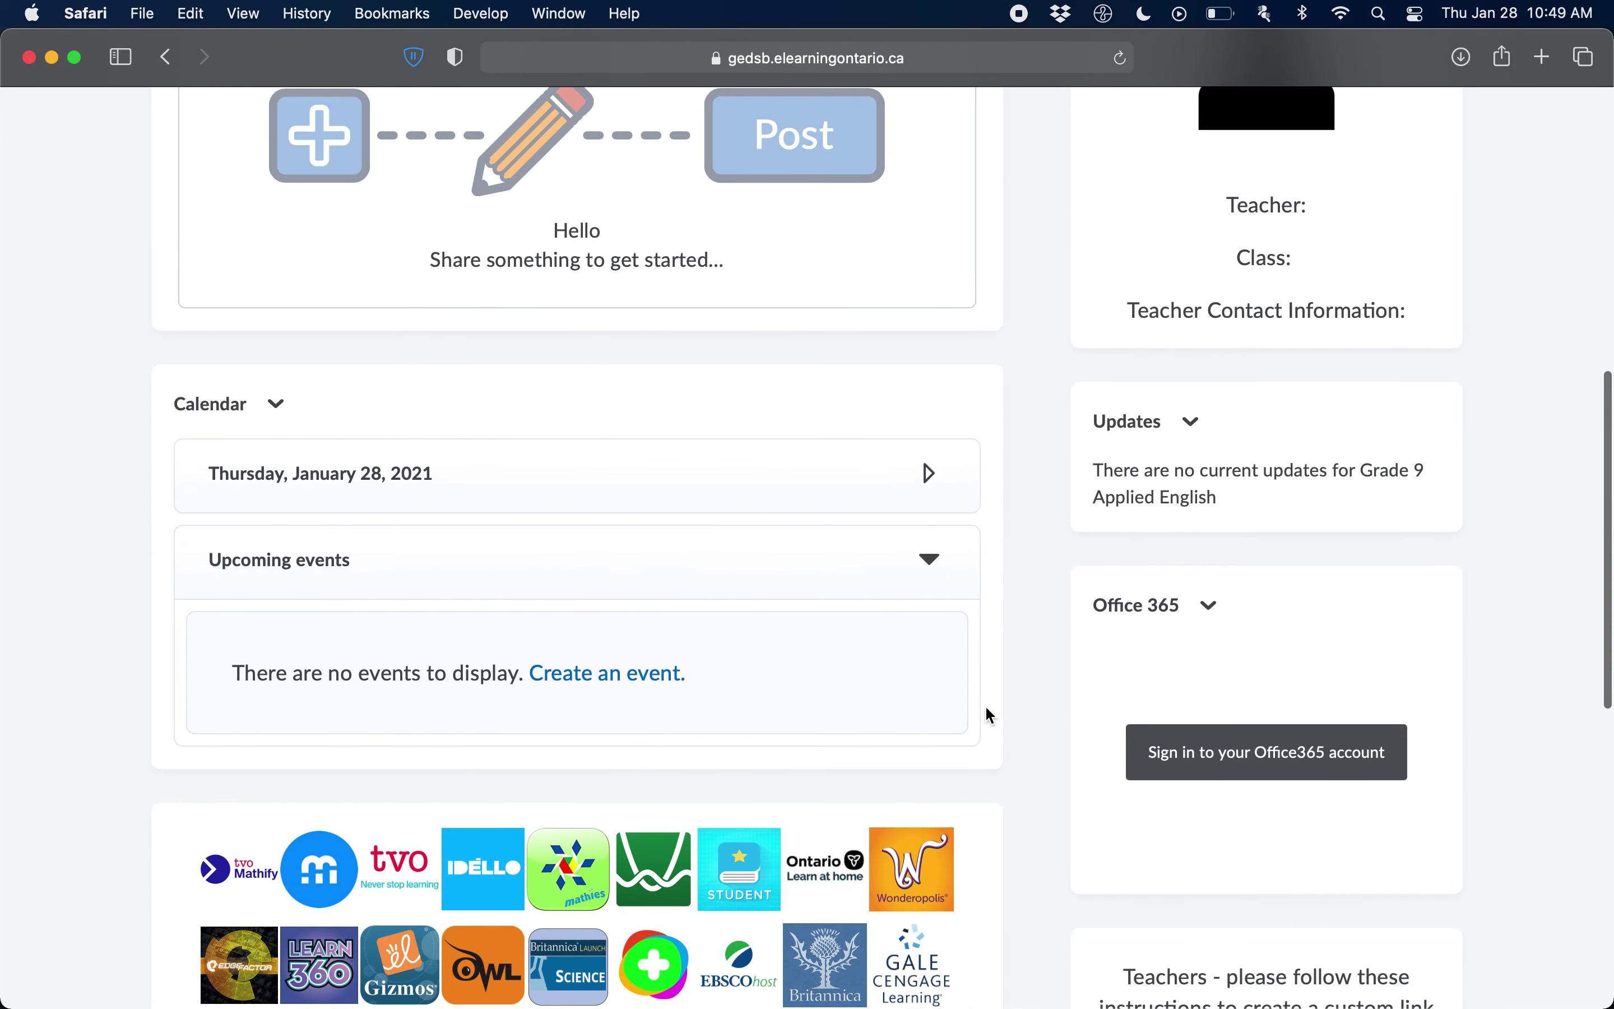
pyautogui.scroll(5, 1347, 571)
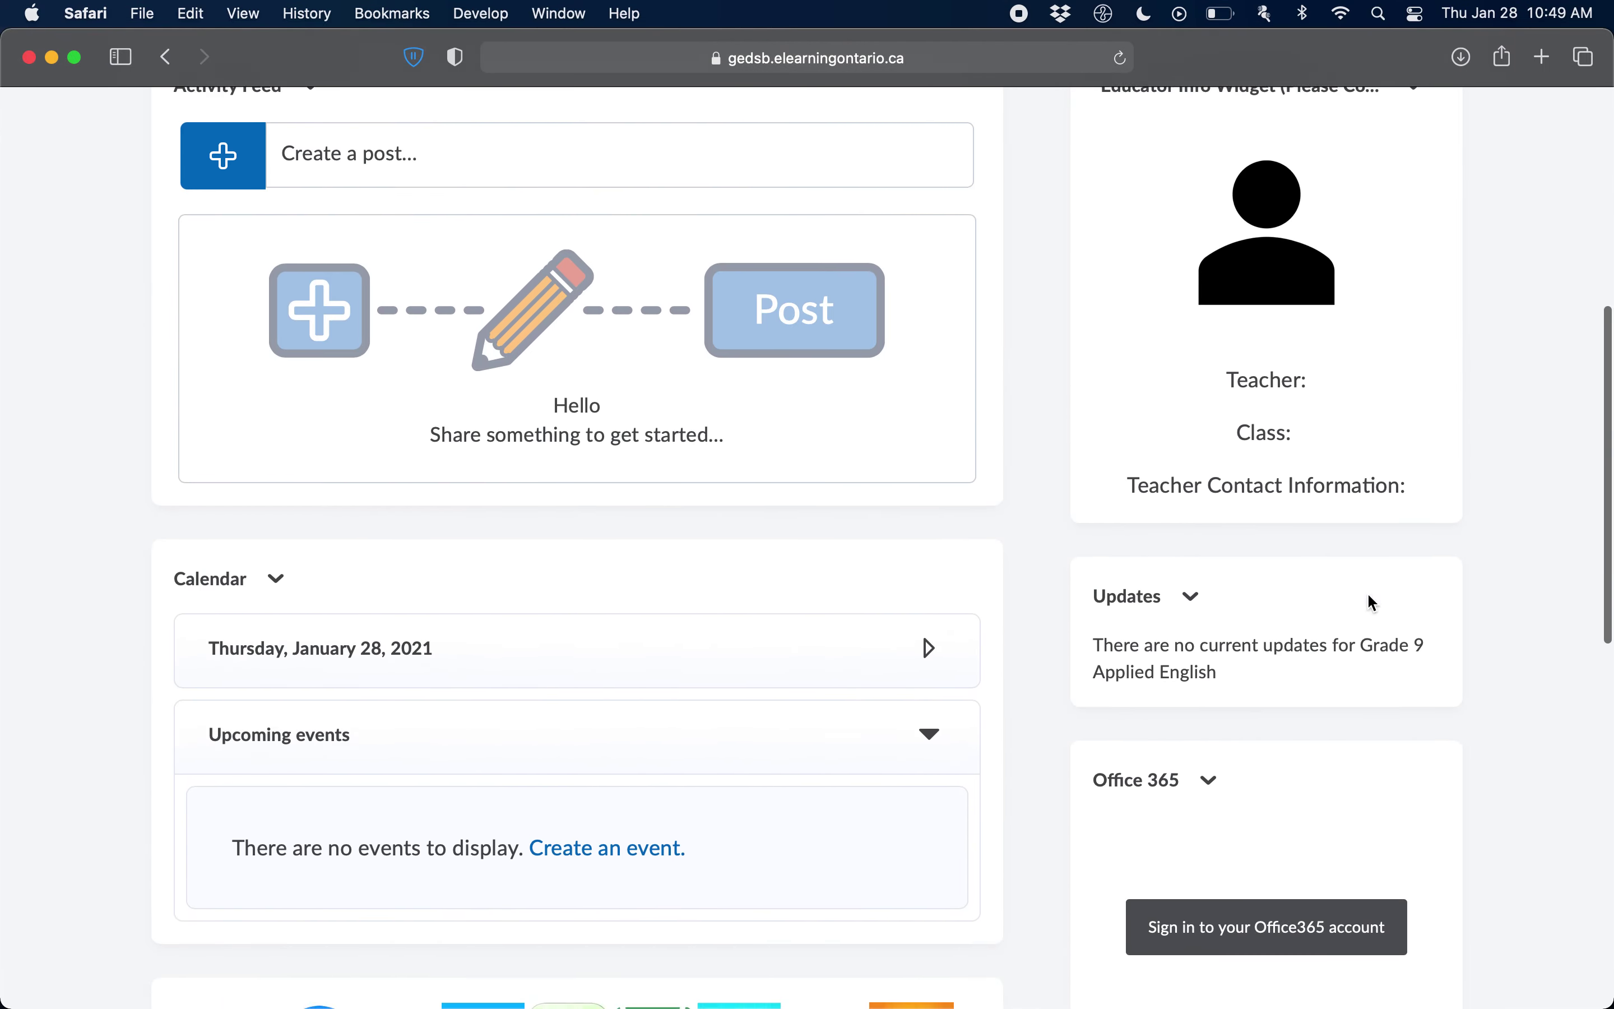
pyautogui.scroll(-12, 994, 679)
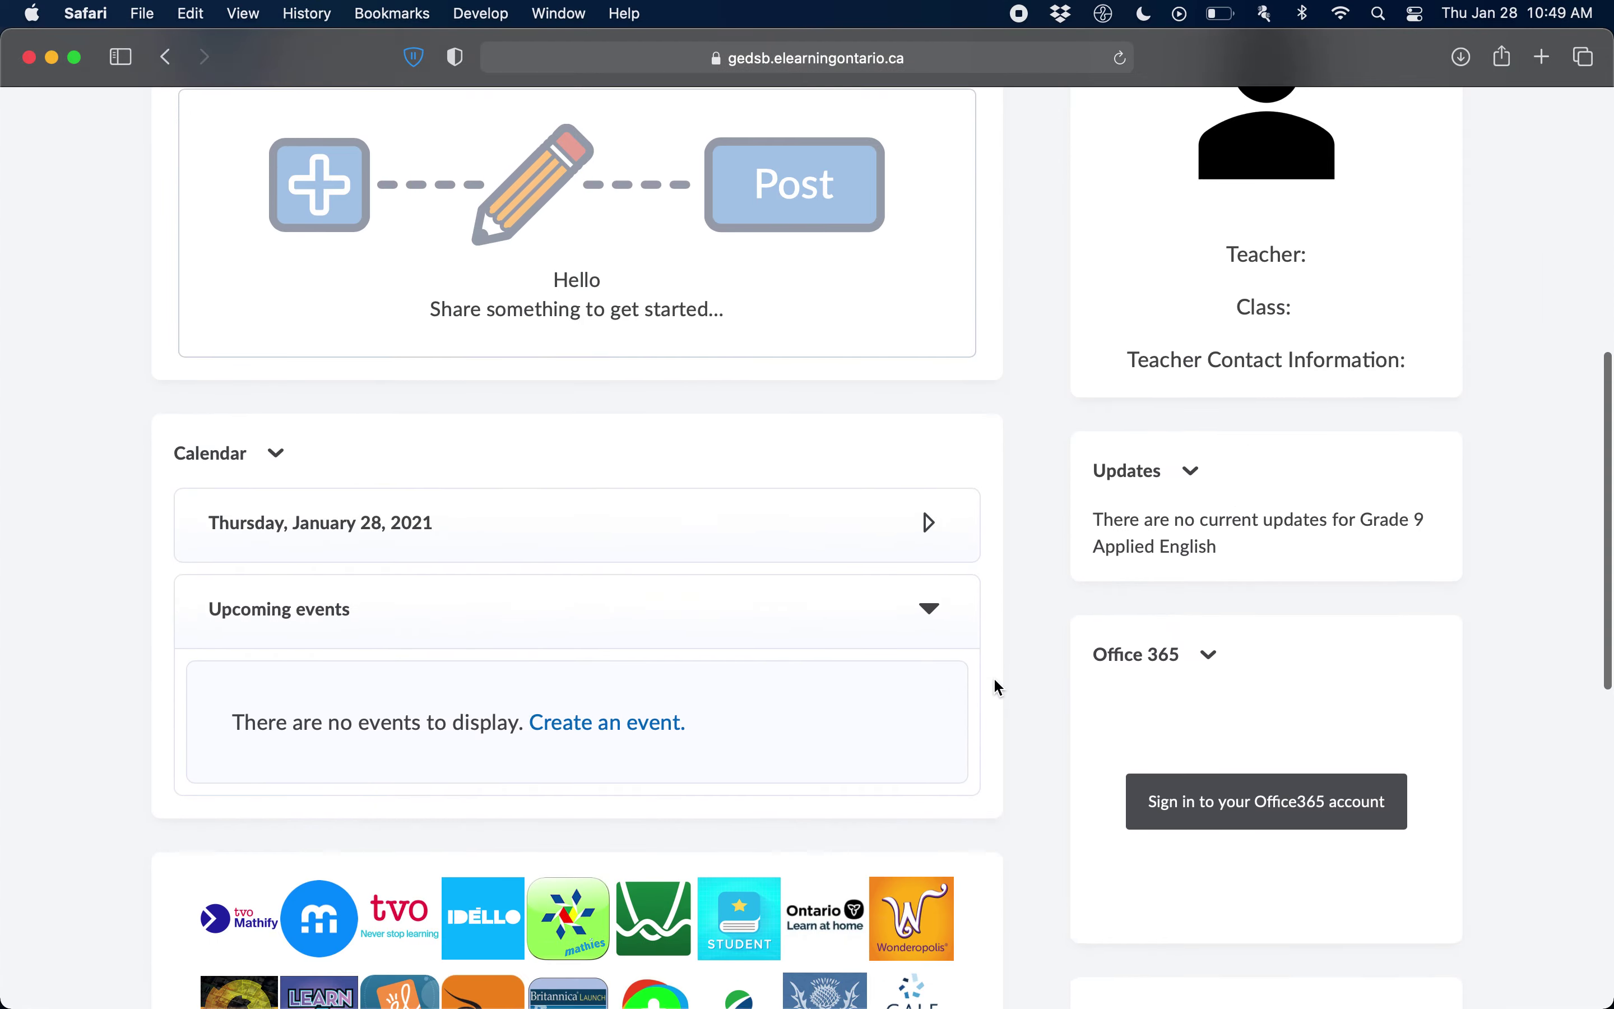
pyautogui.scroll(-2, 994, 687)
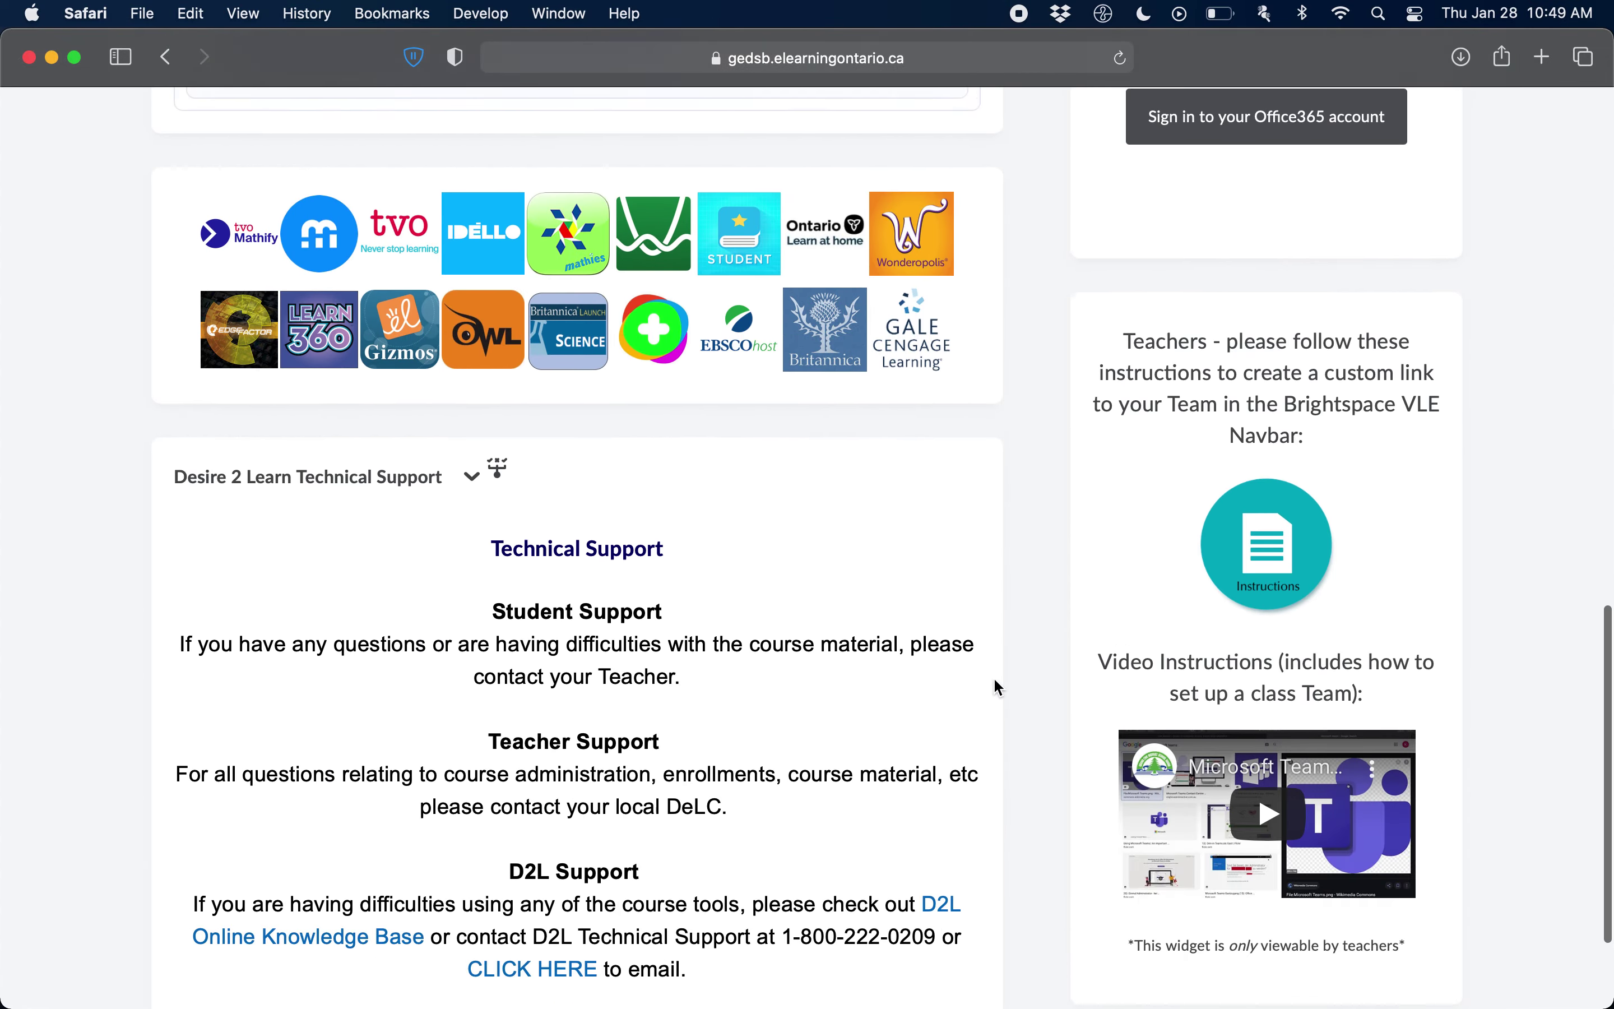
pyautogui.scroll(14, 994, 687)
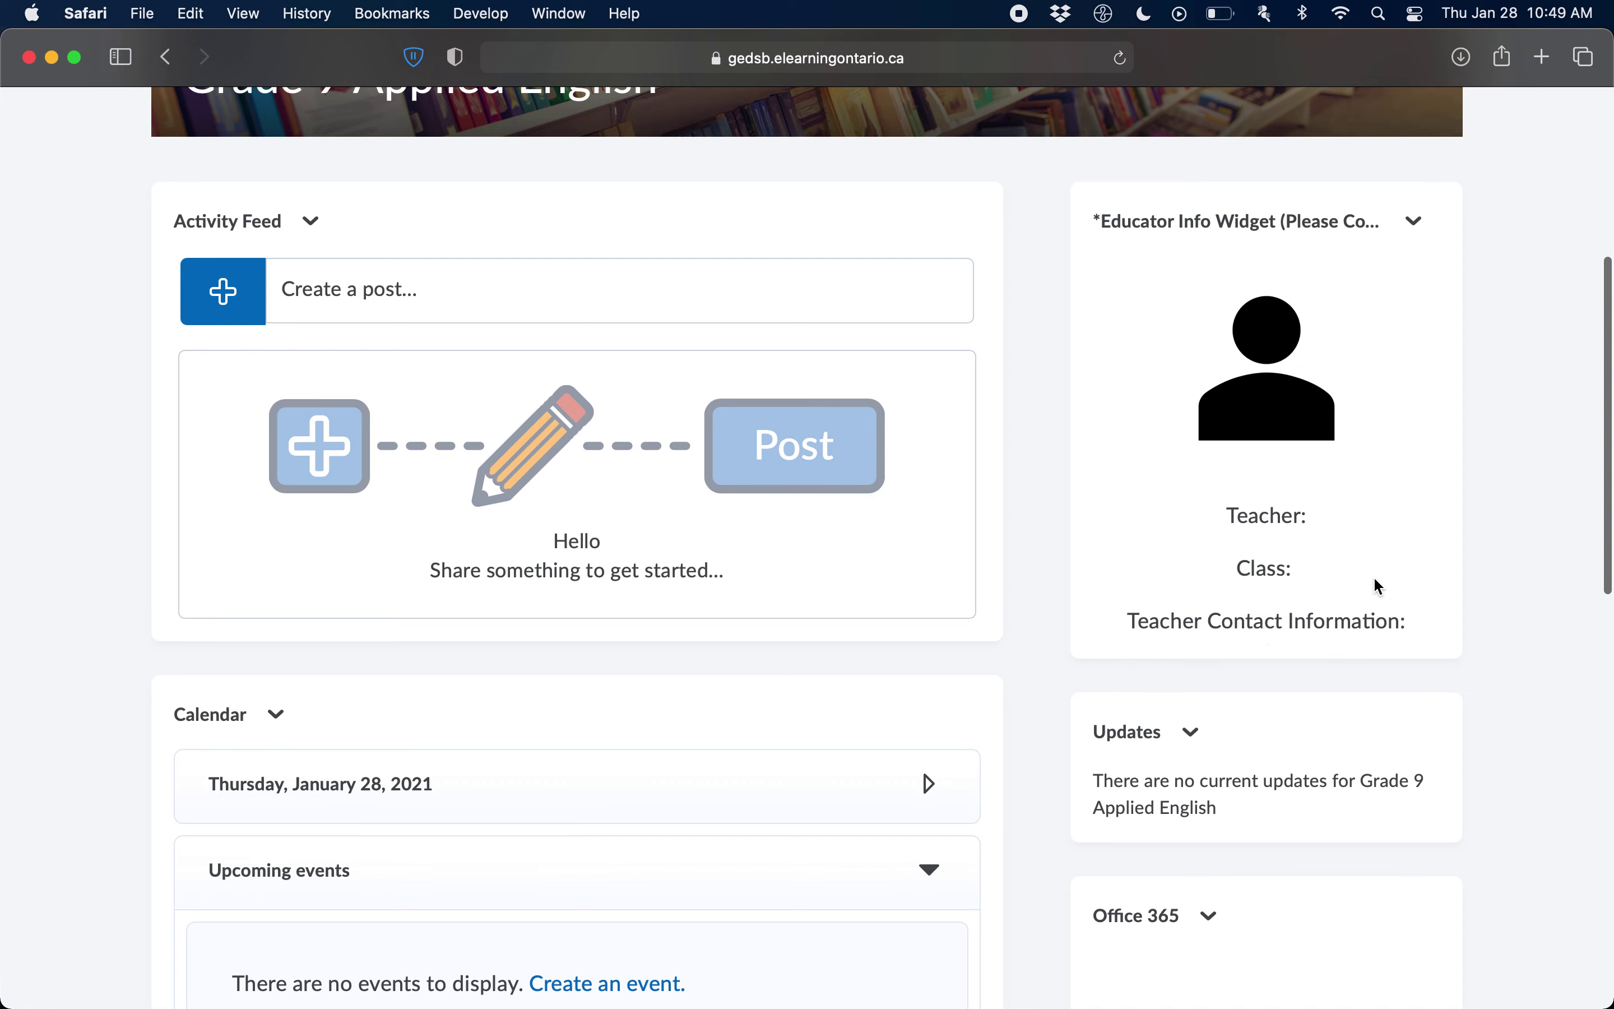
pyautogui.scroll(2, 1326, 476)
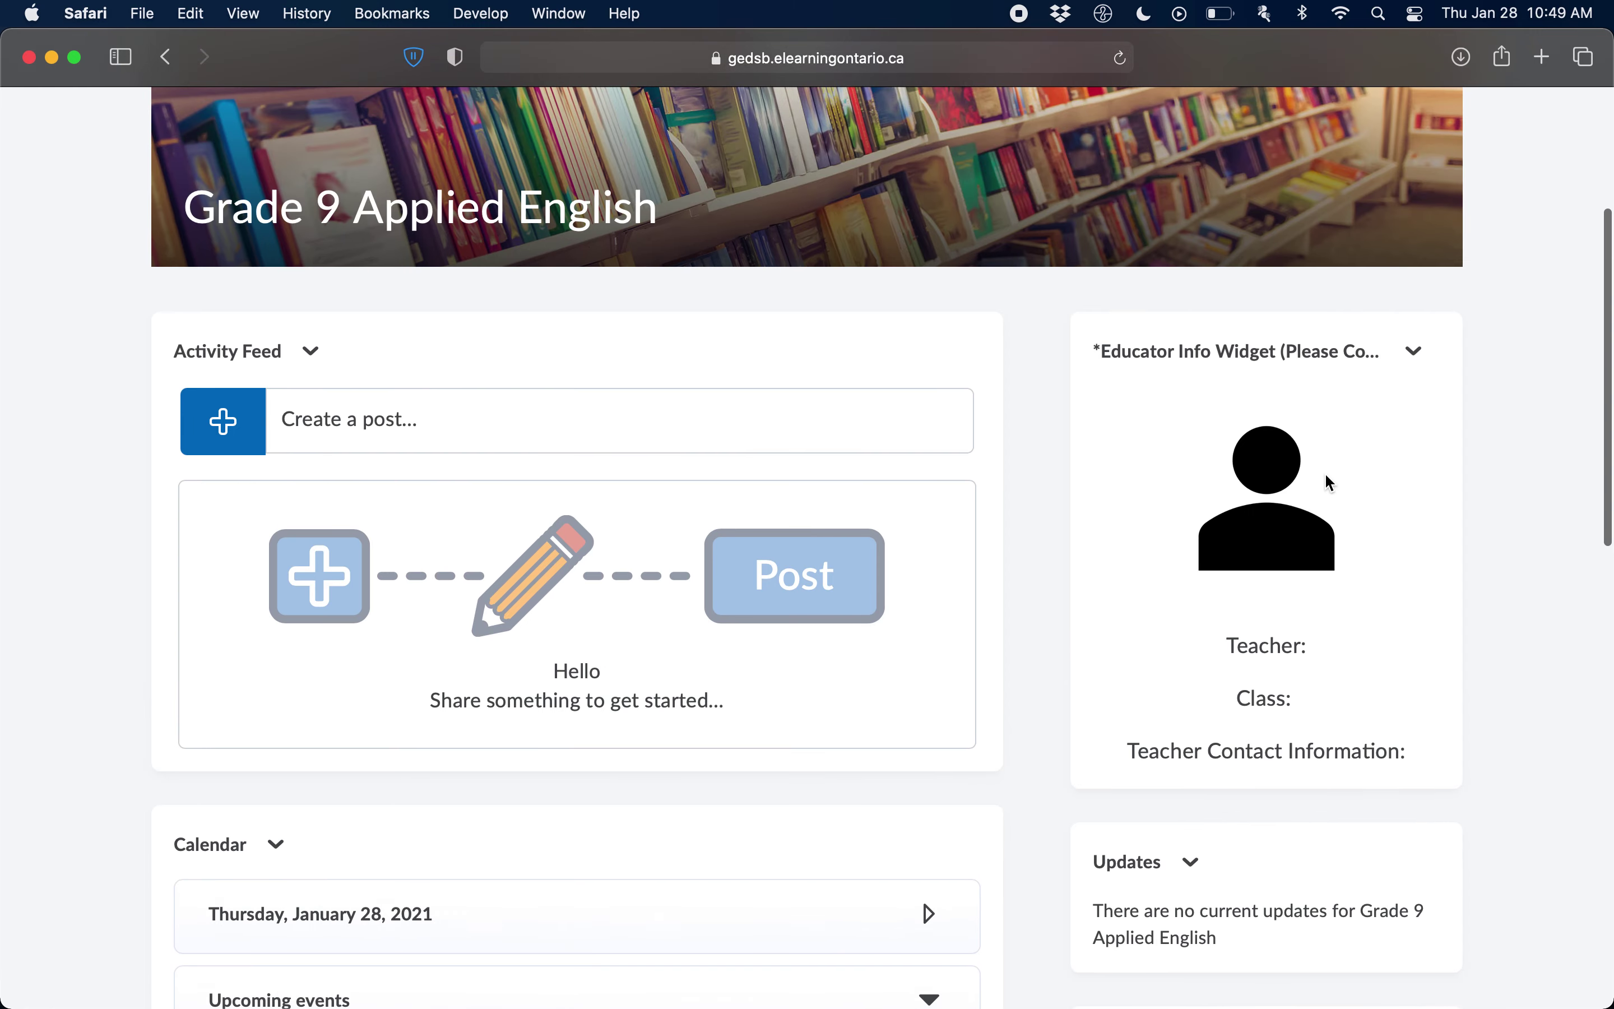
pyautogui.scroll(5, 1389, 483)
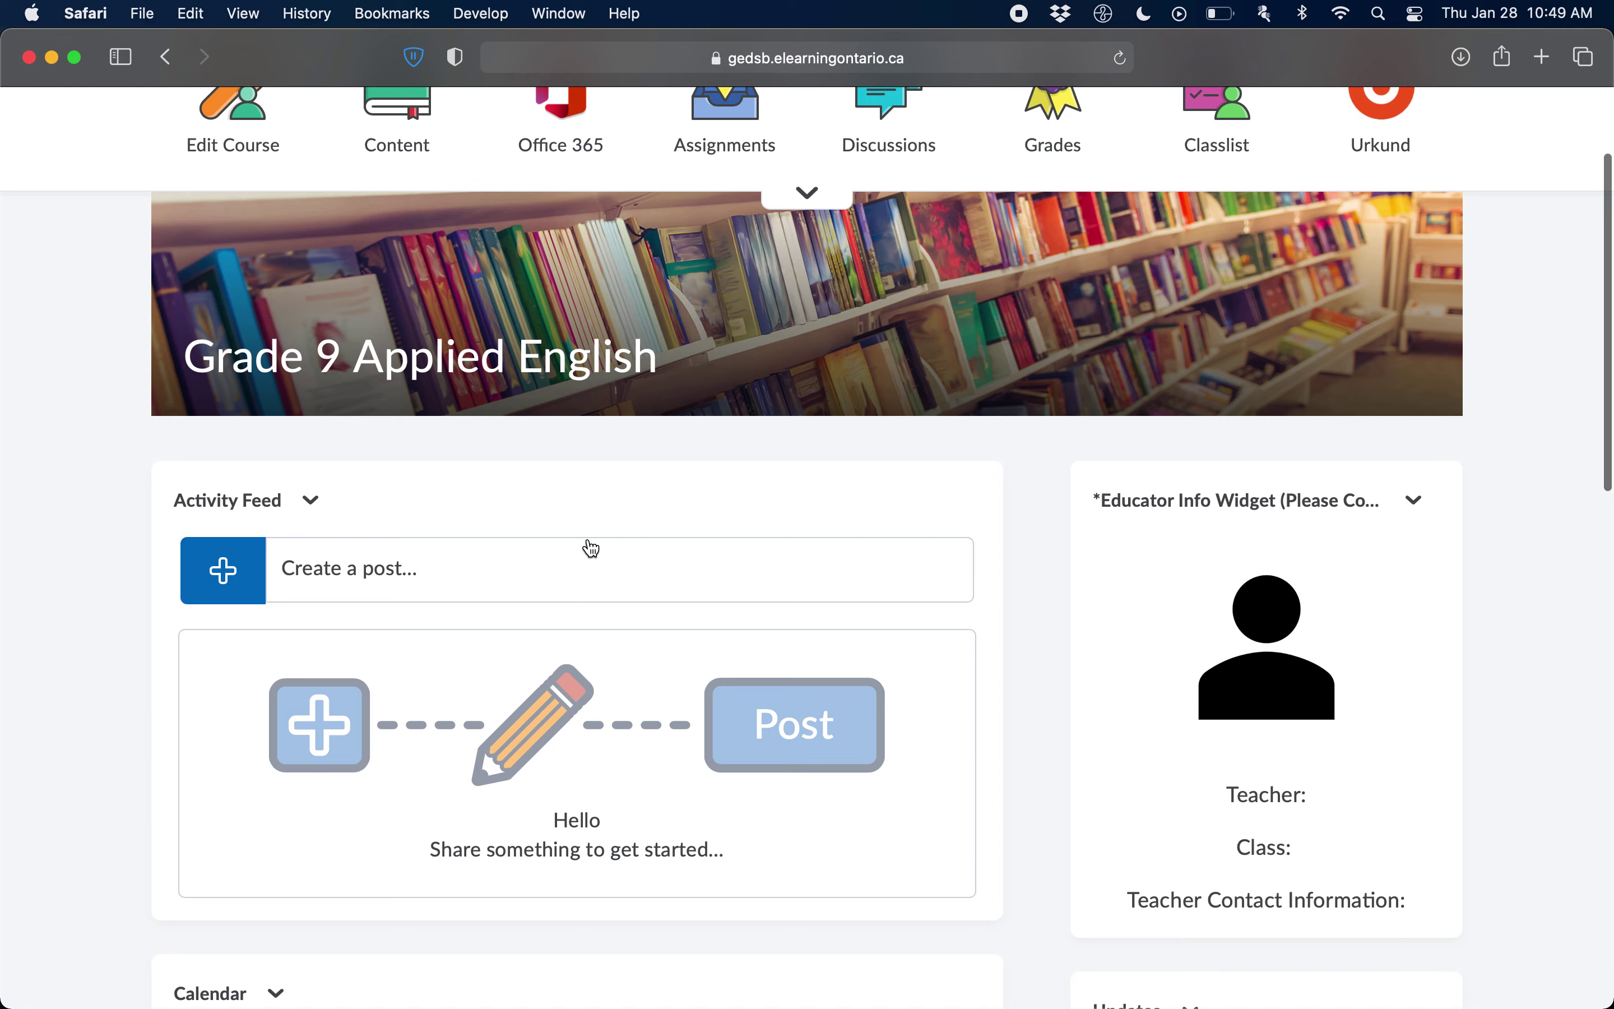
pyautogui.scroll(1, 590, 545)
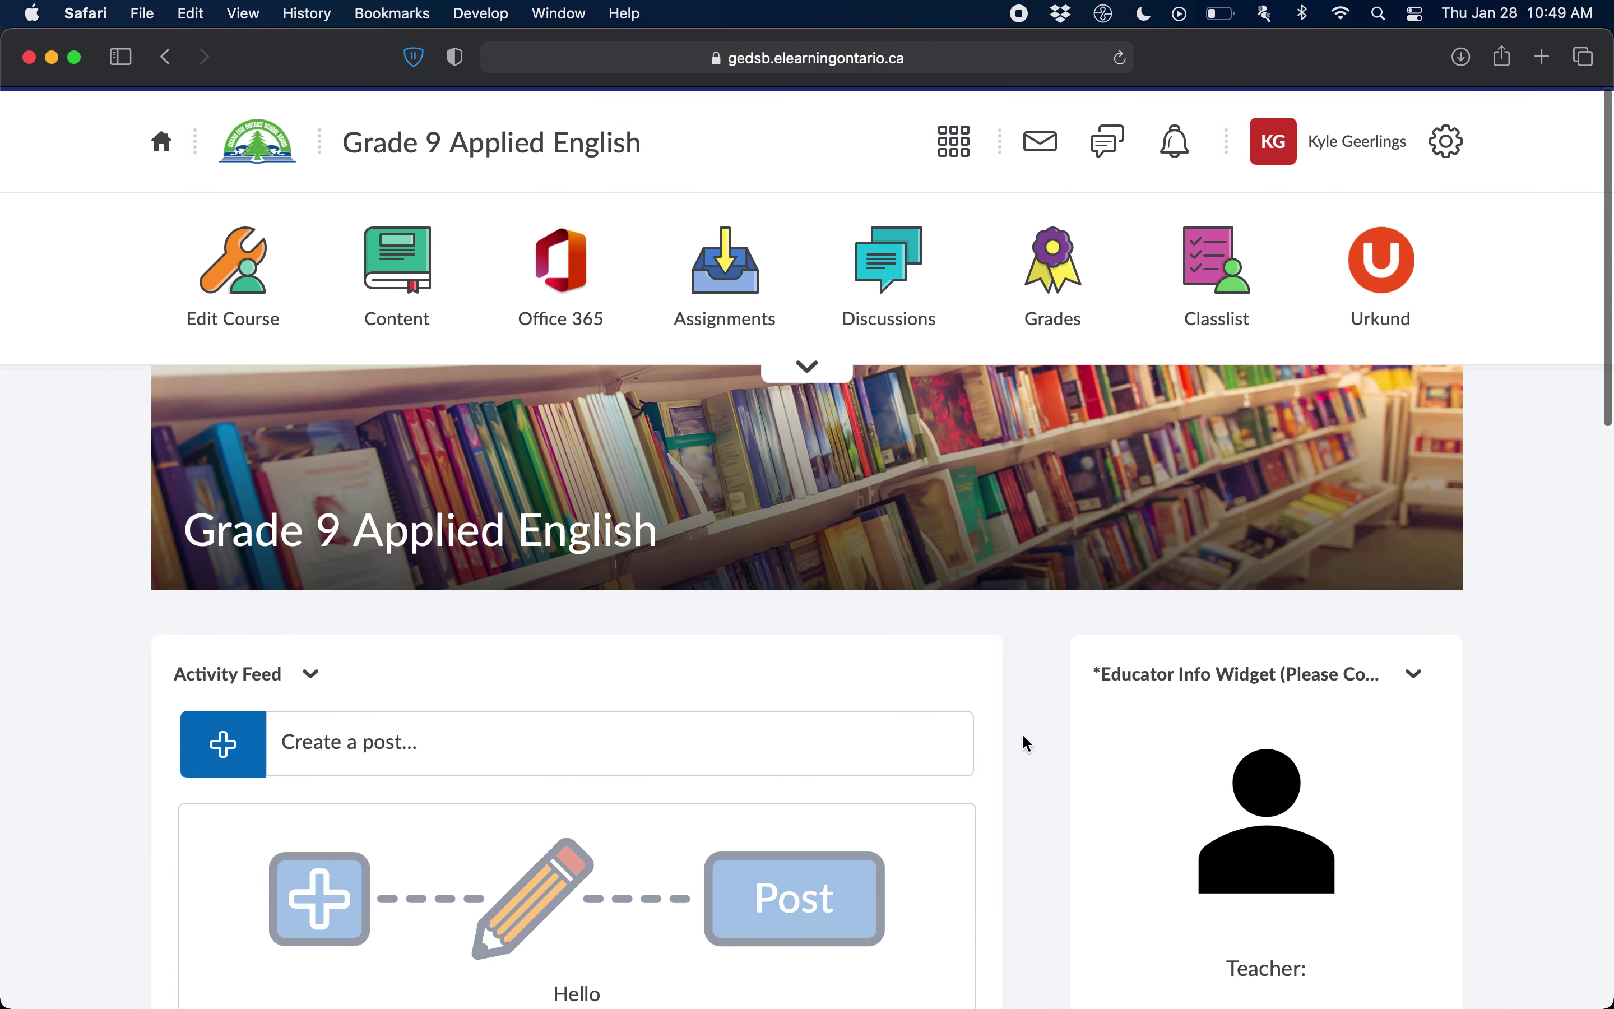
# - View the Grand Erie DSB landing page banner in a separate browser tab, then close it and return to the course homepage
pyautogui.moveTo(1019, 435)
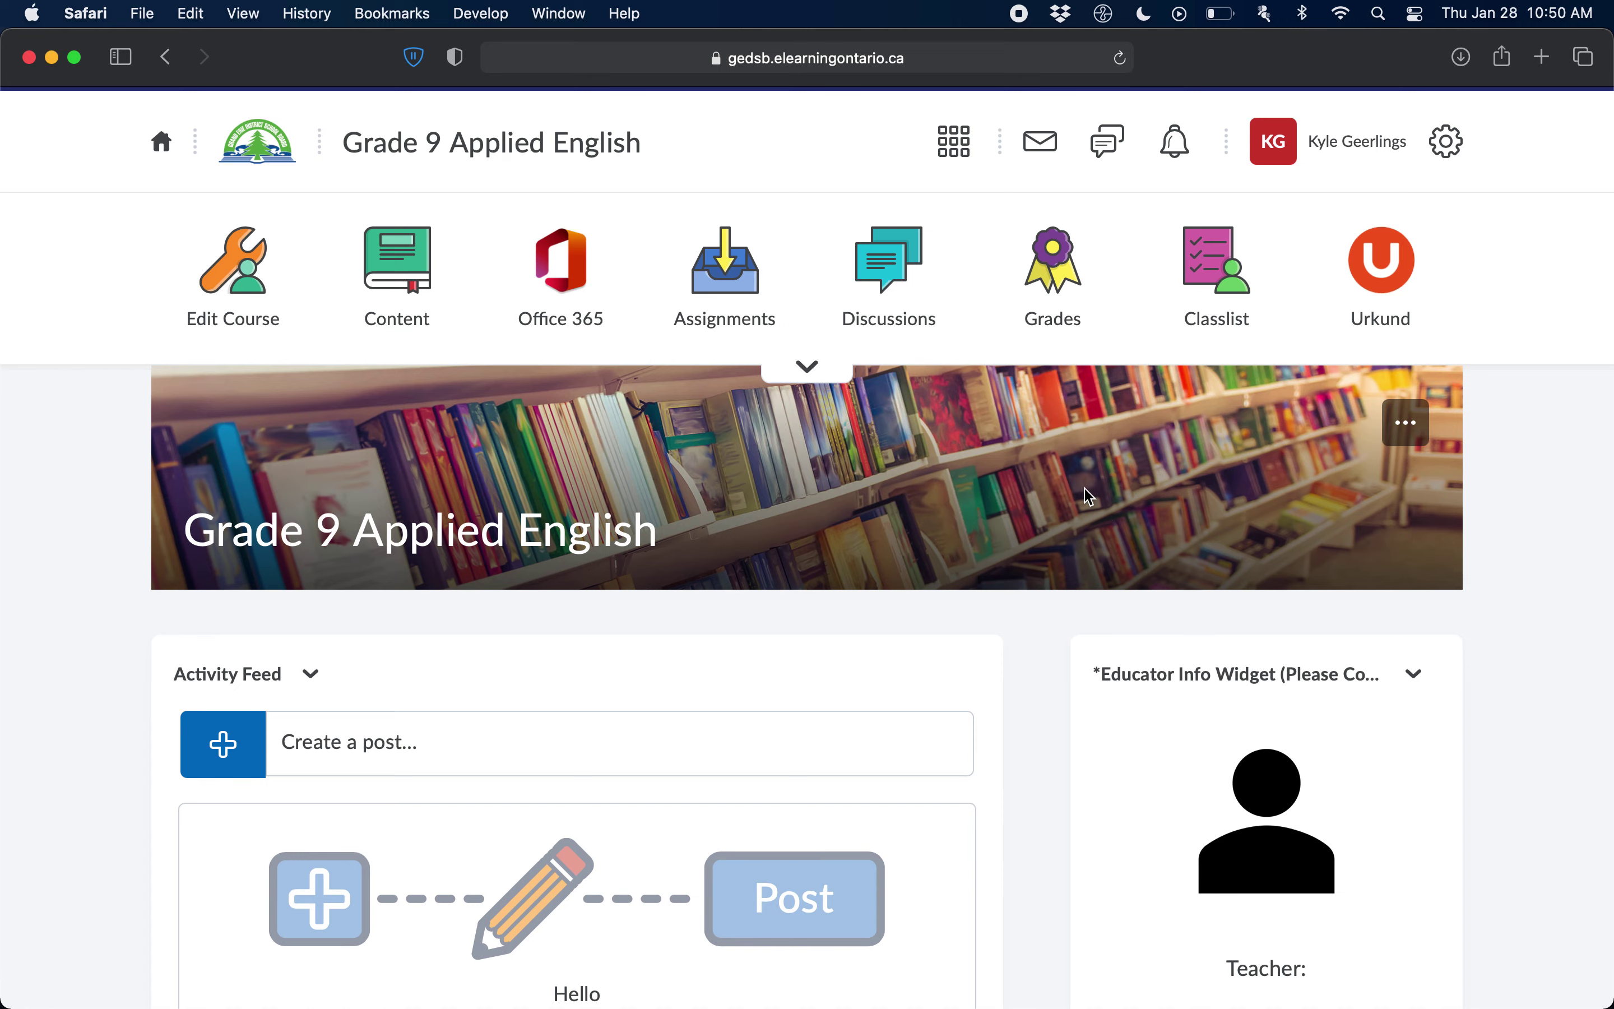
pyautogui.rightClick(161, 143)
pyautogui.click(182, 162)
pyautogui.click(1116, 105)
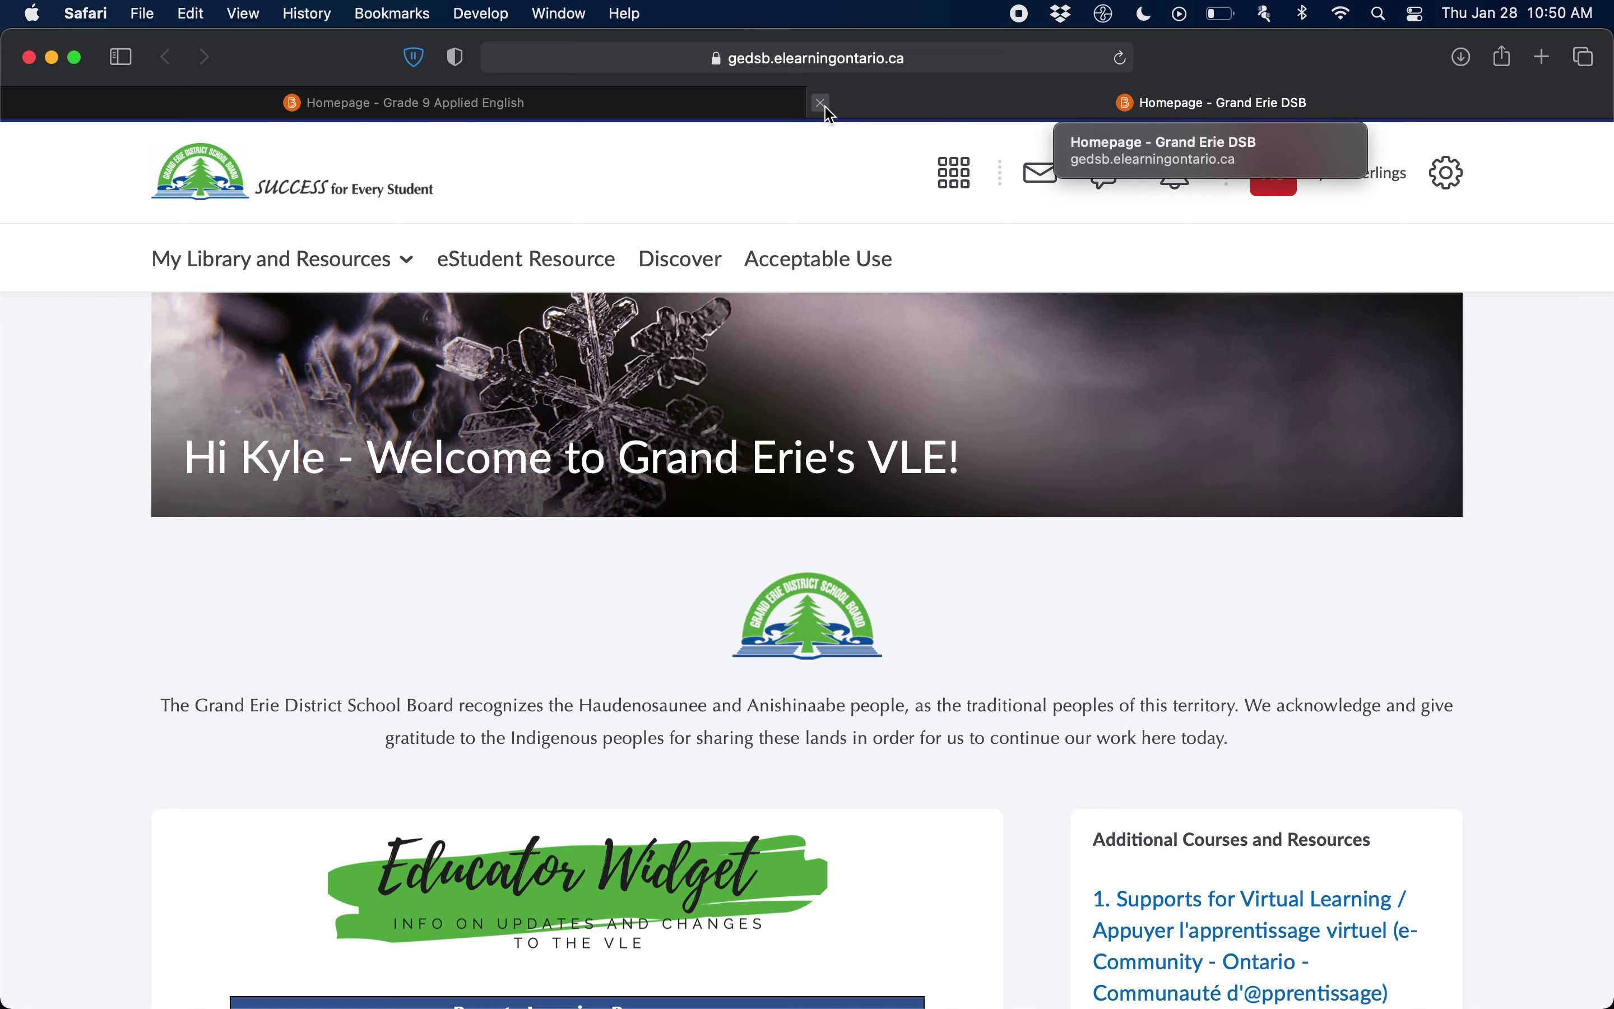
pyautogui.click(821, 102)
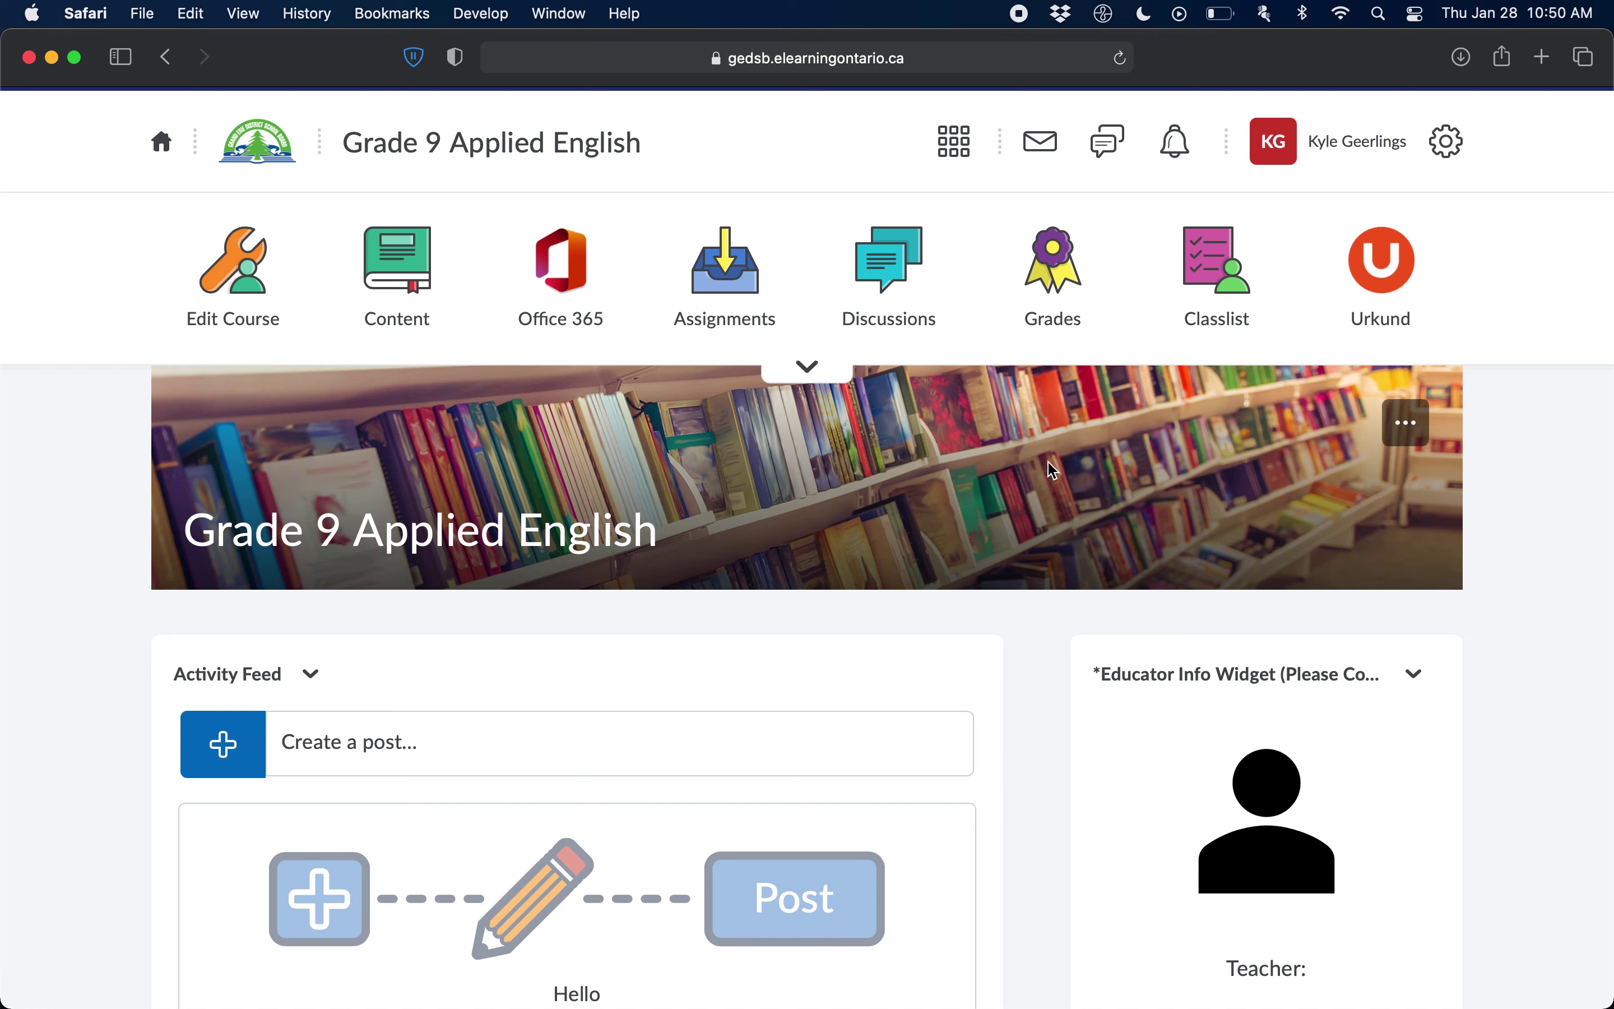
# - Start changing the course banner image and browse the pictures offered in the image library
pyautogui.click(1401, 434)
pyautogui.click(1364, 497)
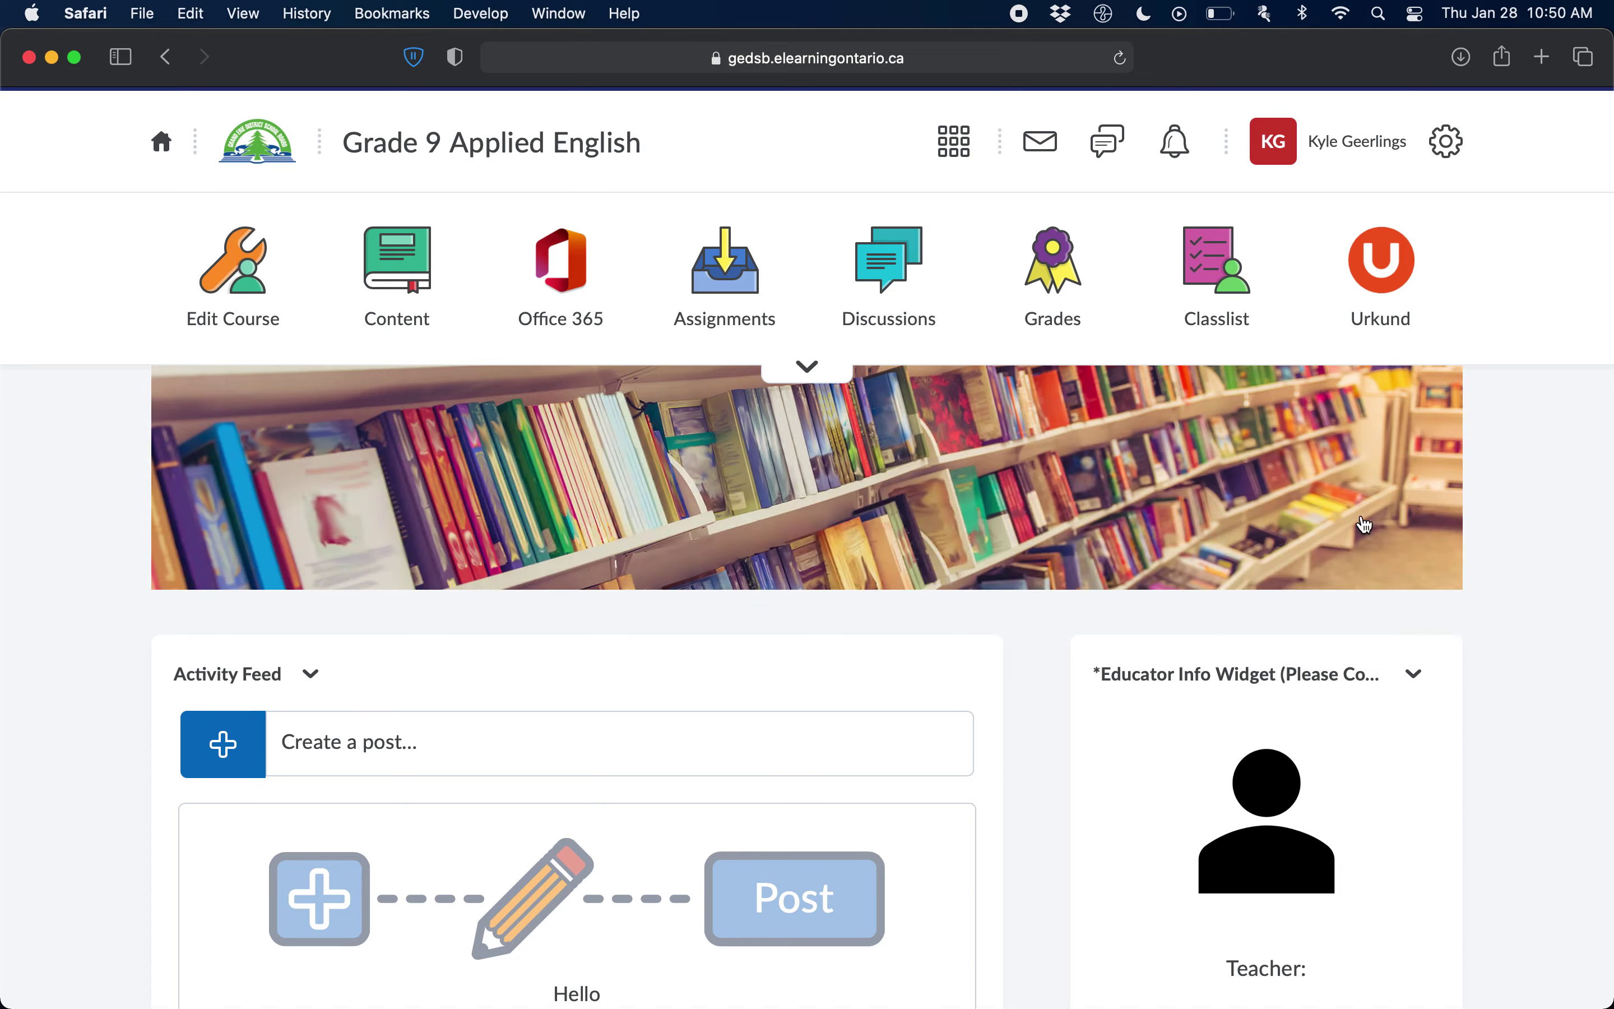
pyautogui.scroll(-3, 947, 748)
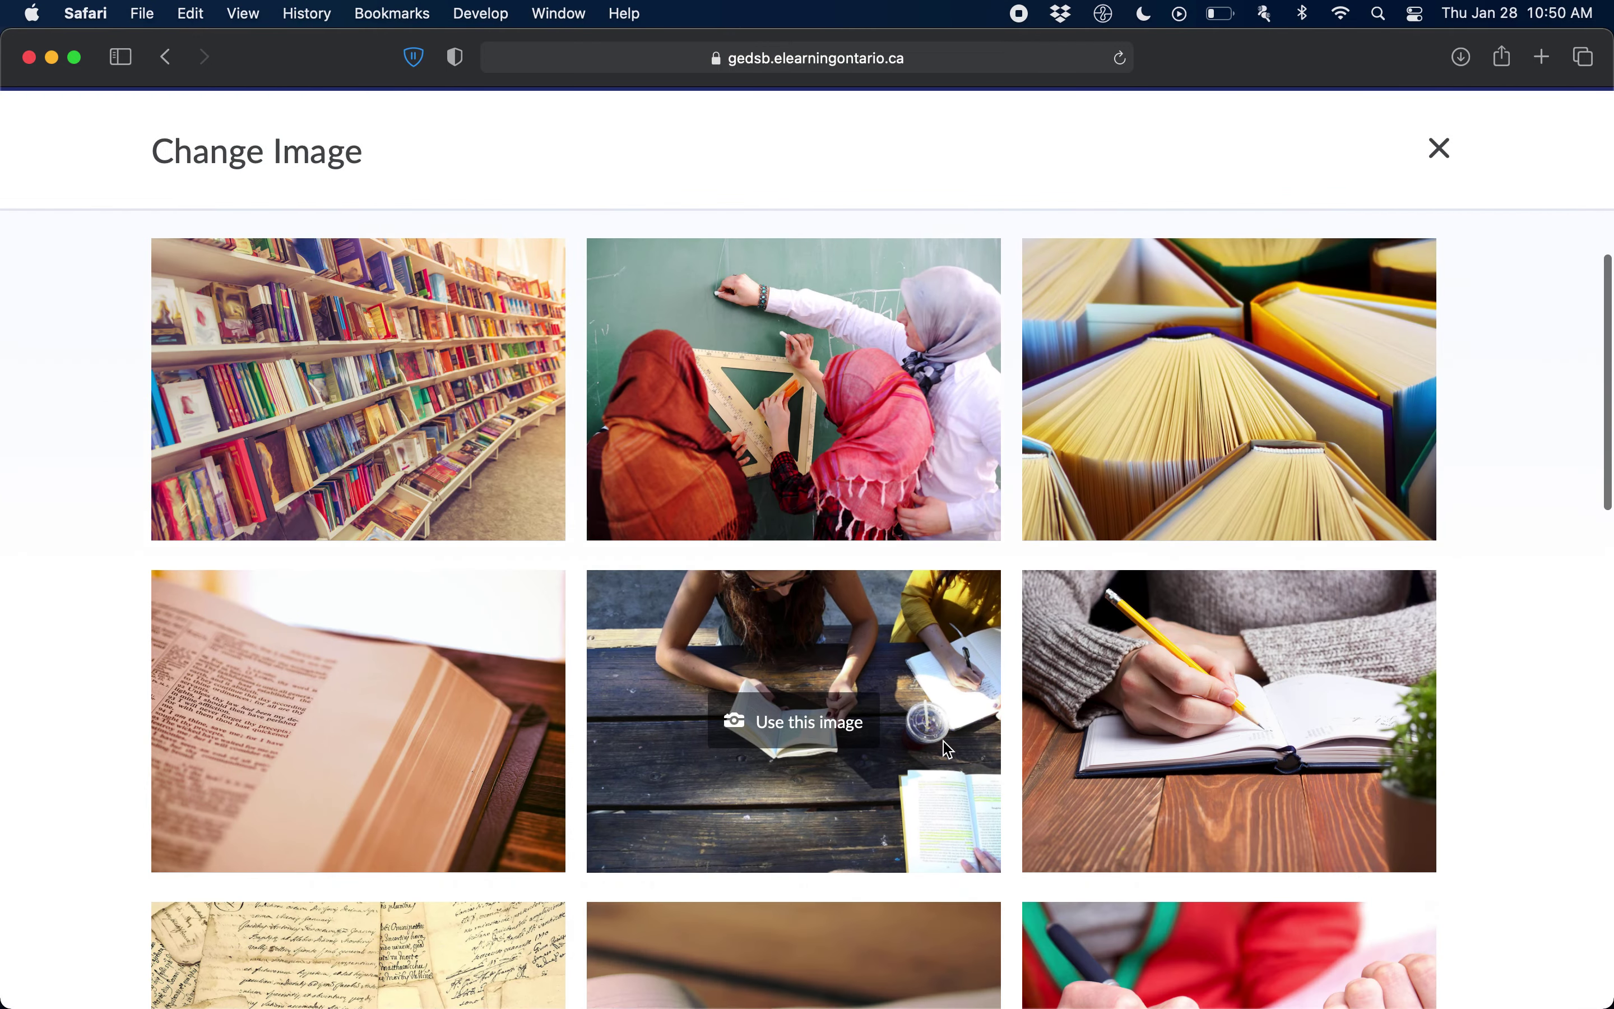
pyautogui.scroll(-15, 913, 644)
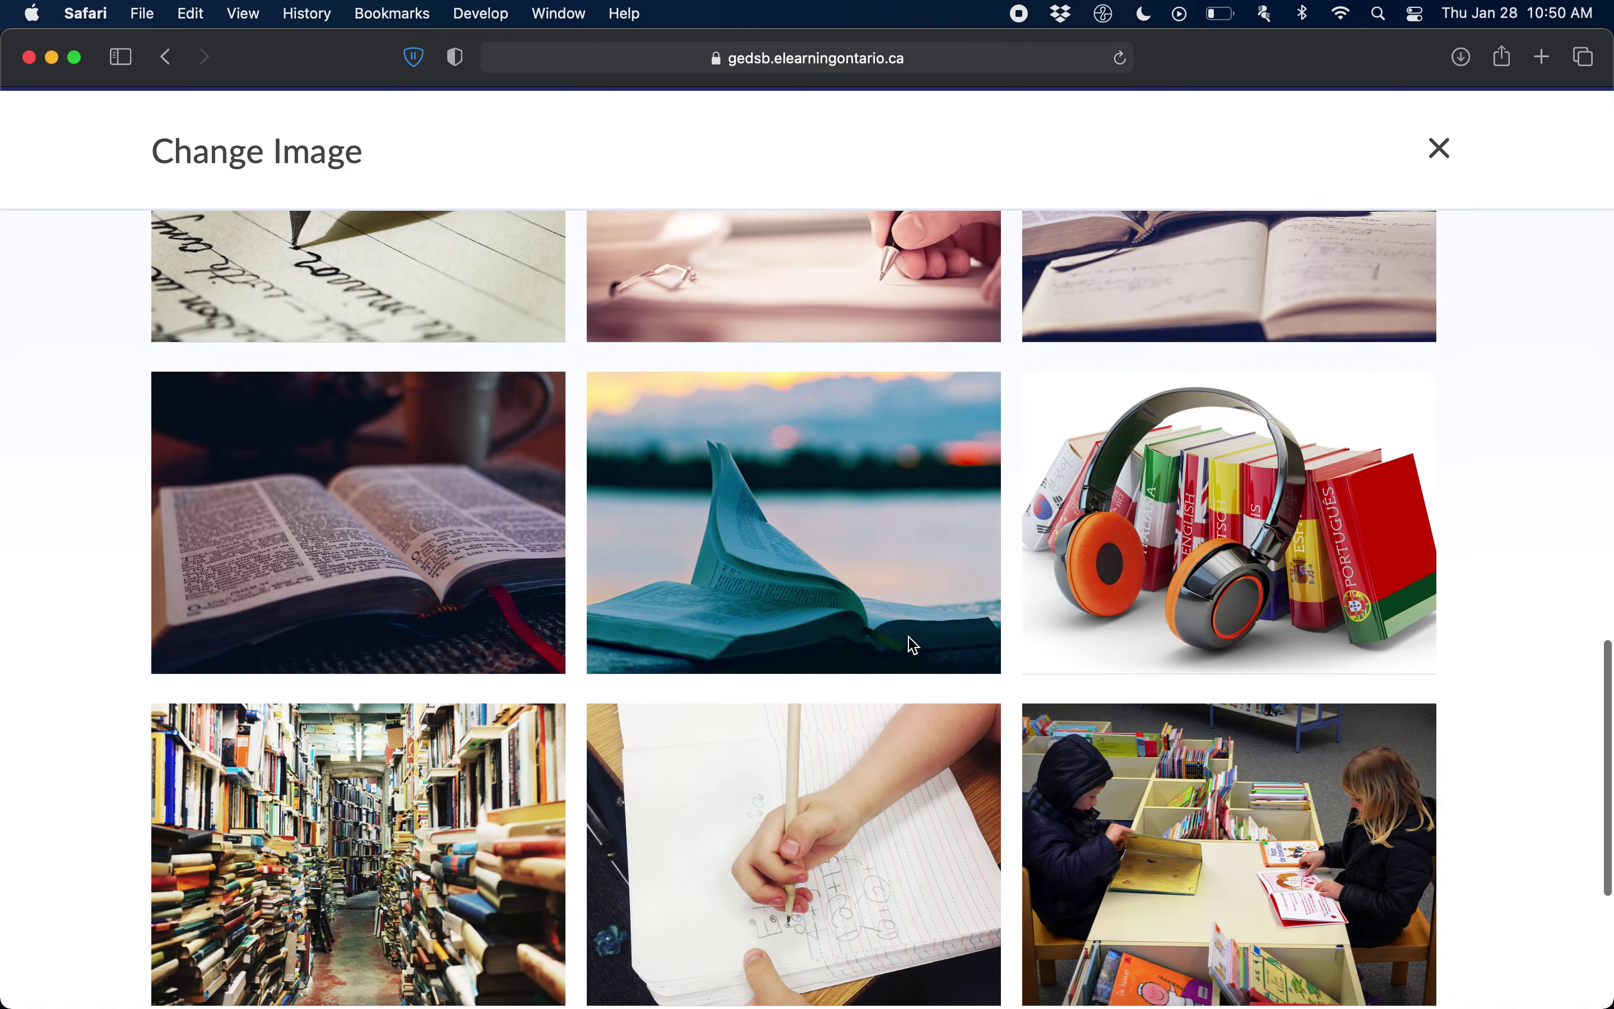
pyautogui.scroll(20, 913, 644)
pyautogui.scroll(-1, 913, 644)
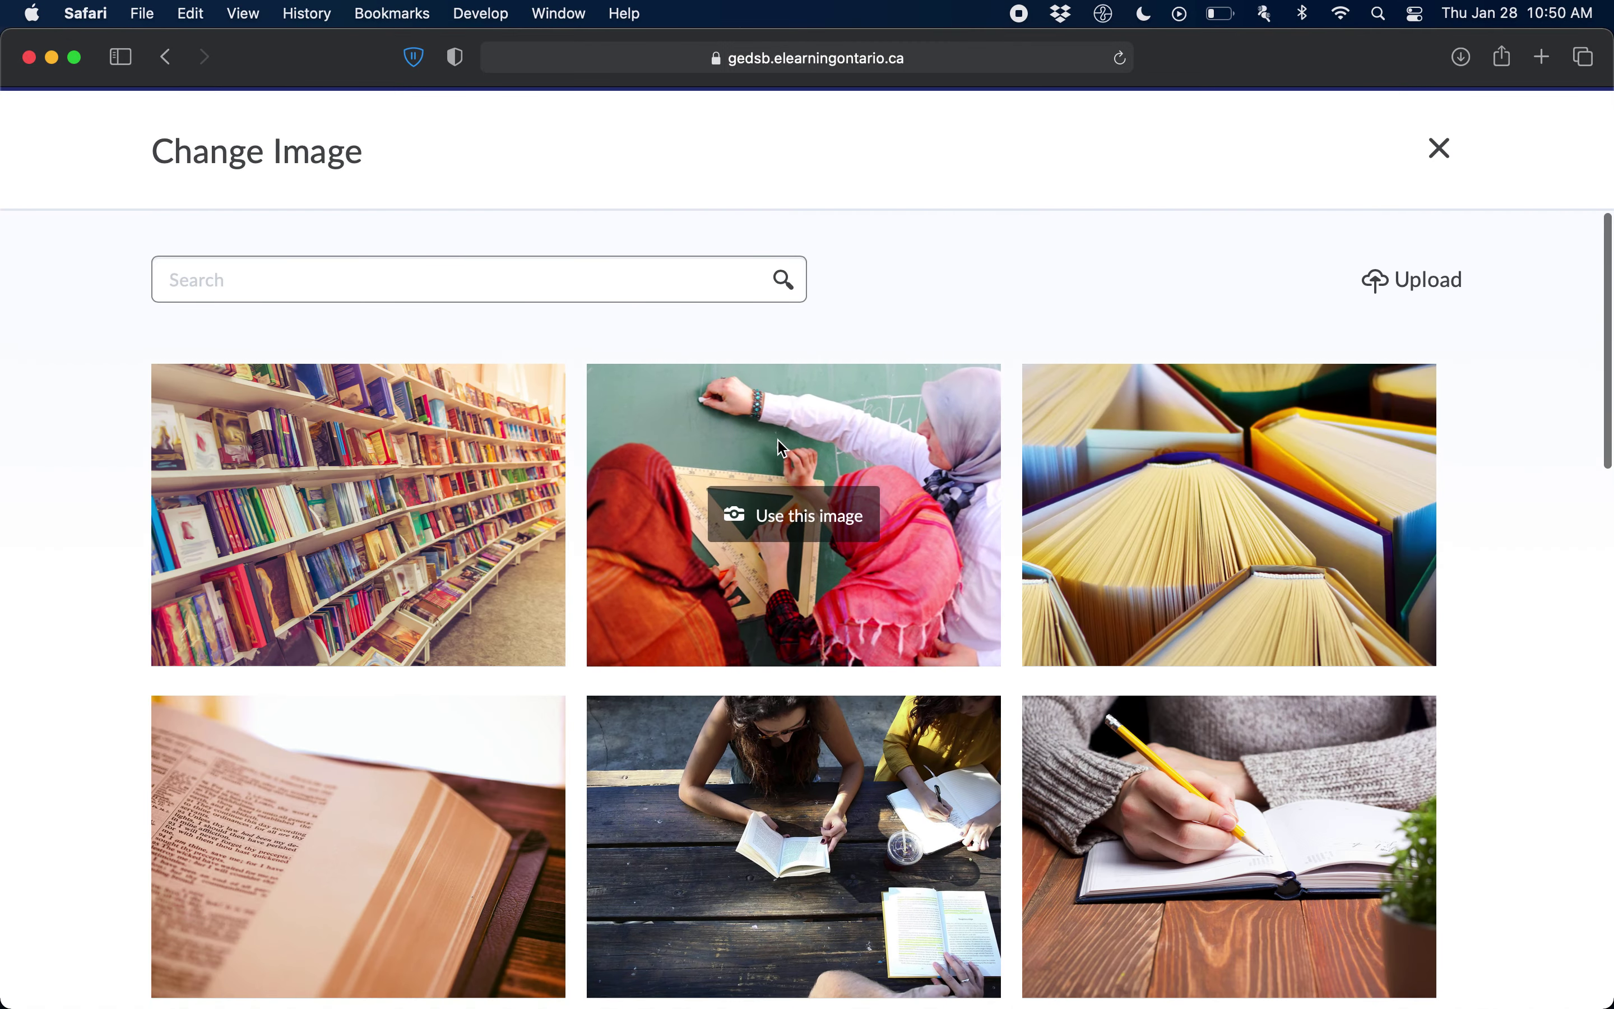
# - Search the image library for fall pictures and use the photo of brown fallen leaves as the course banner
pyautogui.click(424, 283)
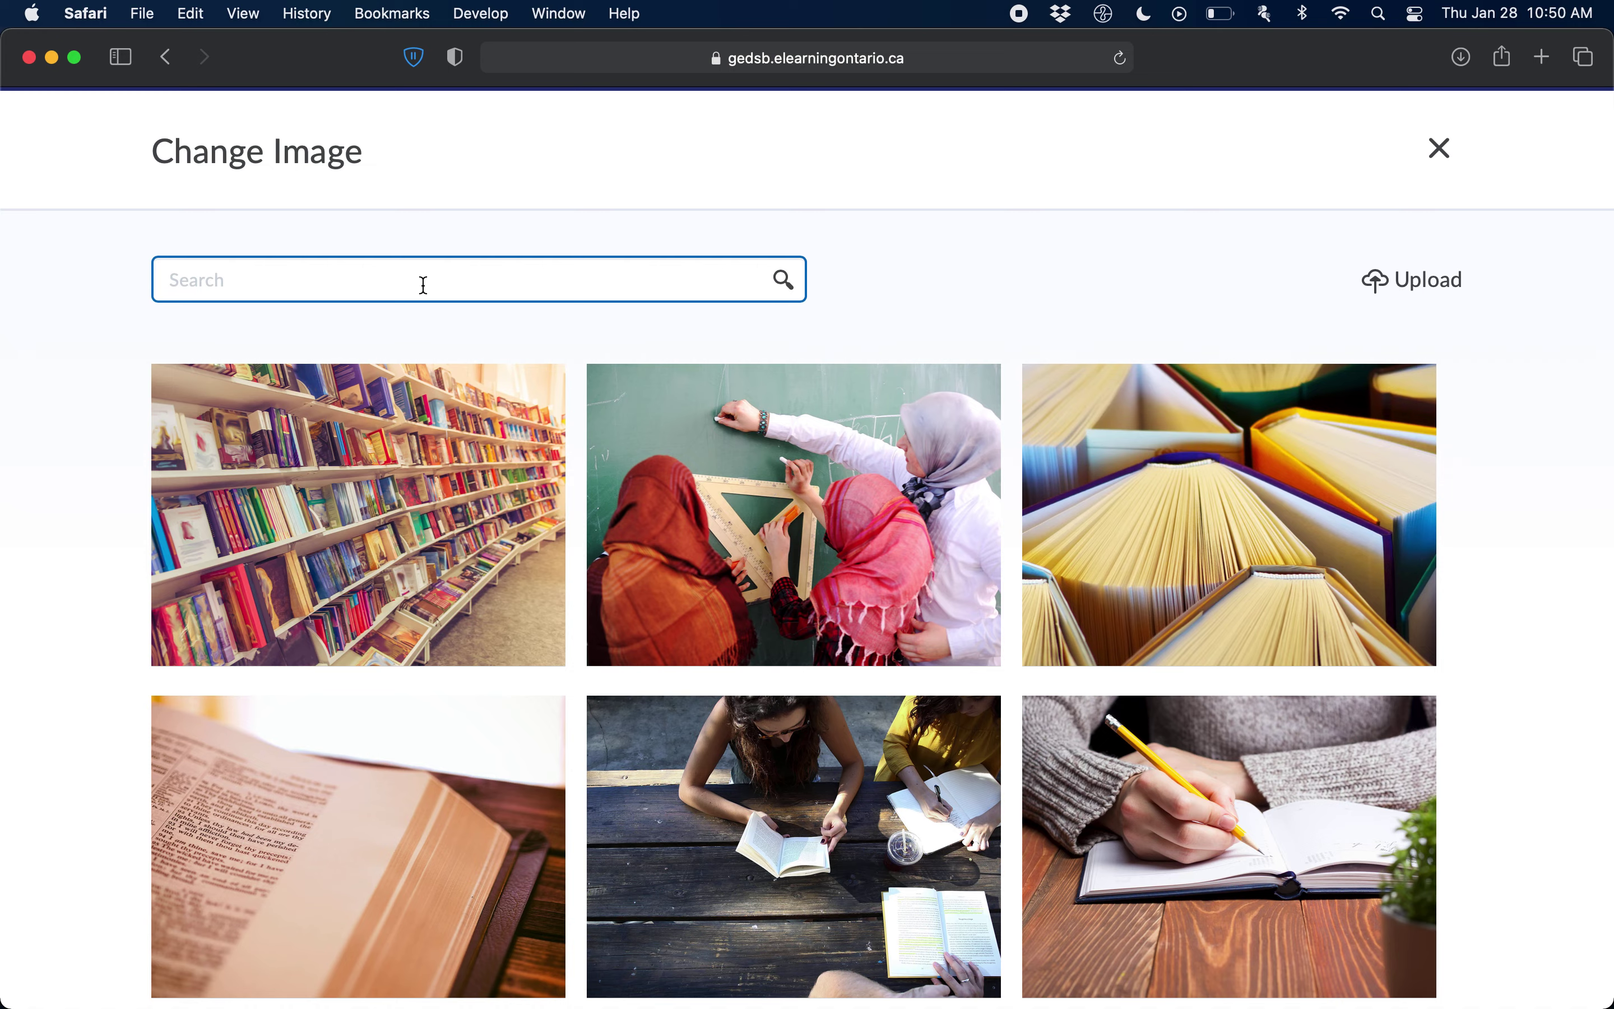
pyautogui.write('fal')
pyautogui.press('BackSpace')
pyautogui.press('BackSpace')
pyautogui.press('Return')
pyautogui.scroll(-3, 872, 549)
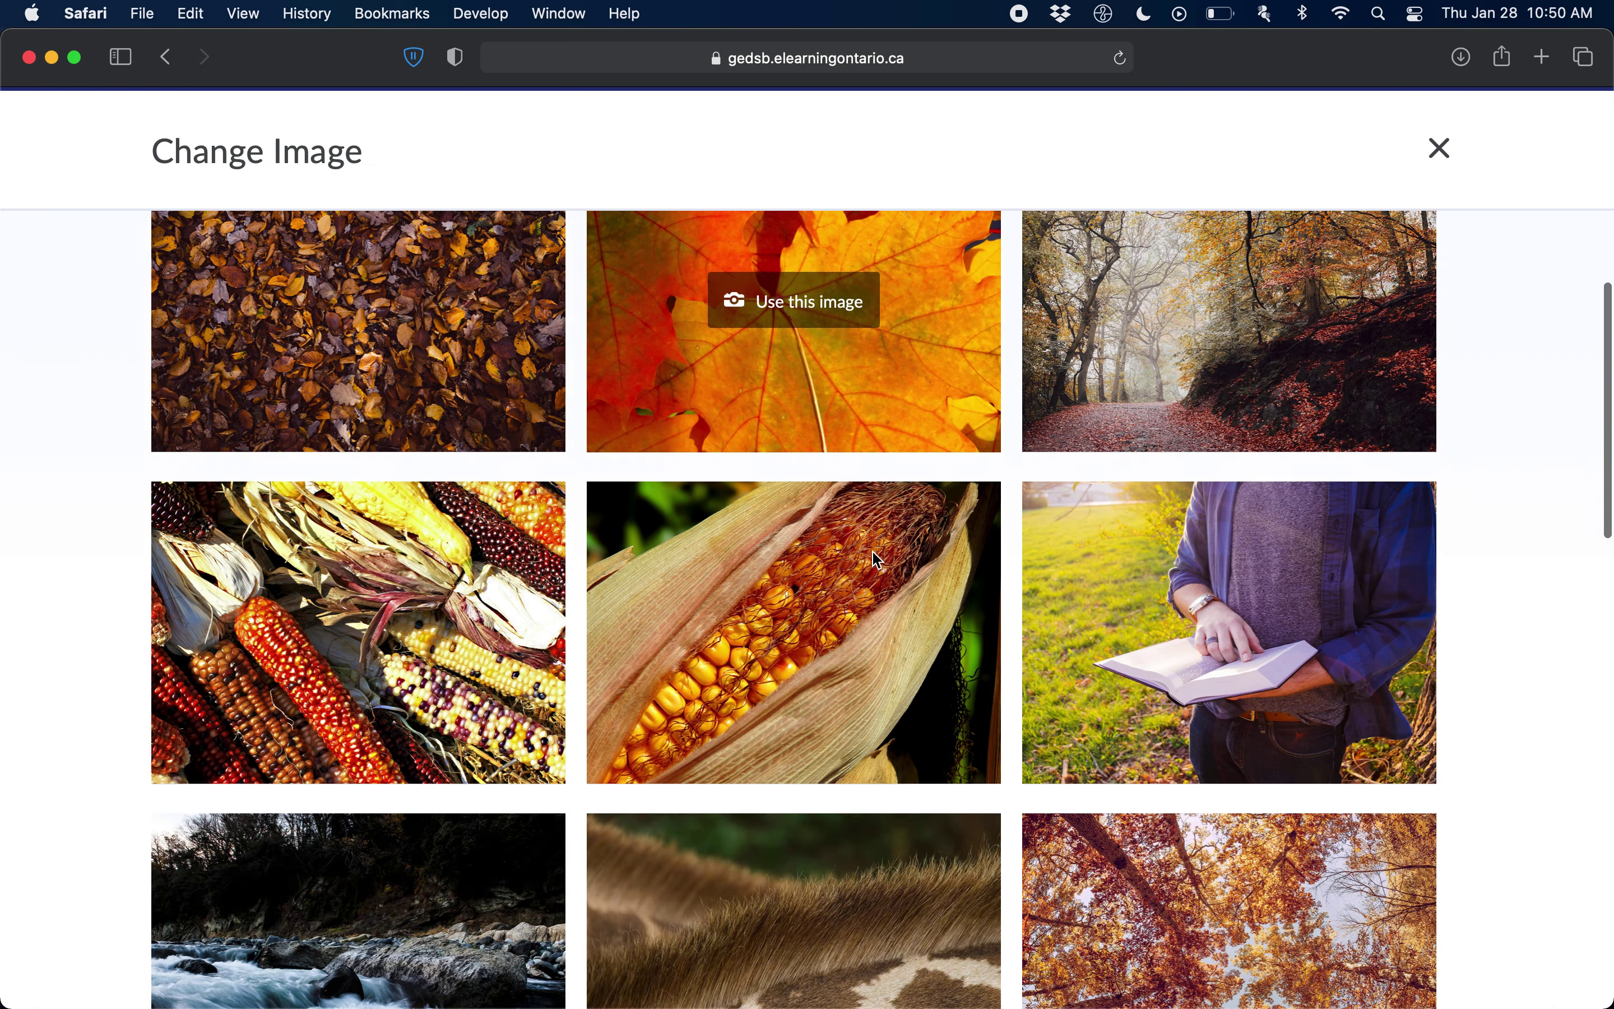
pyautogui.scroll(3, 876, 560)
pyautogui.scroll(-2, 870, 759)
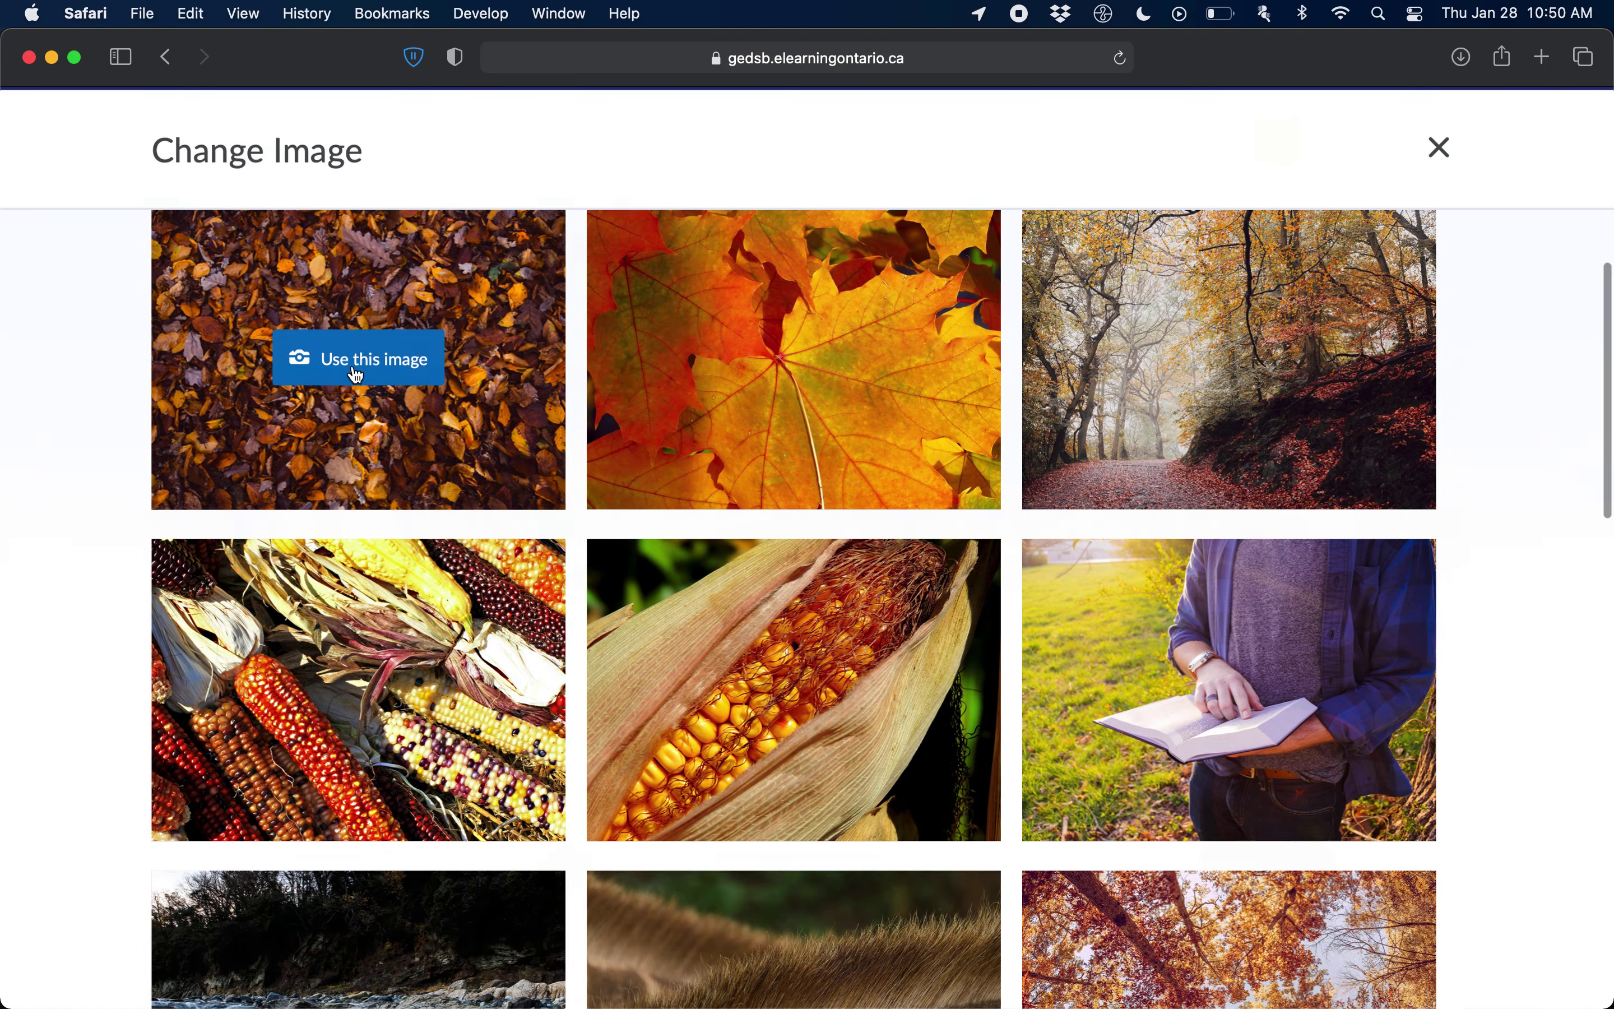
pyautogui.click(357, 375)
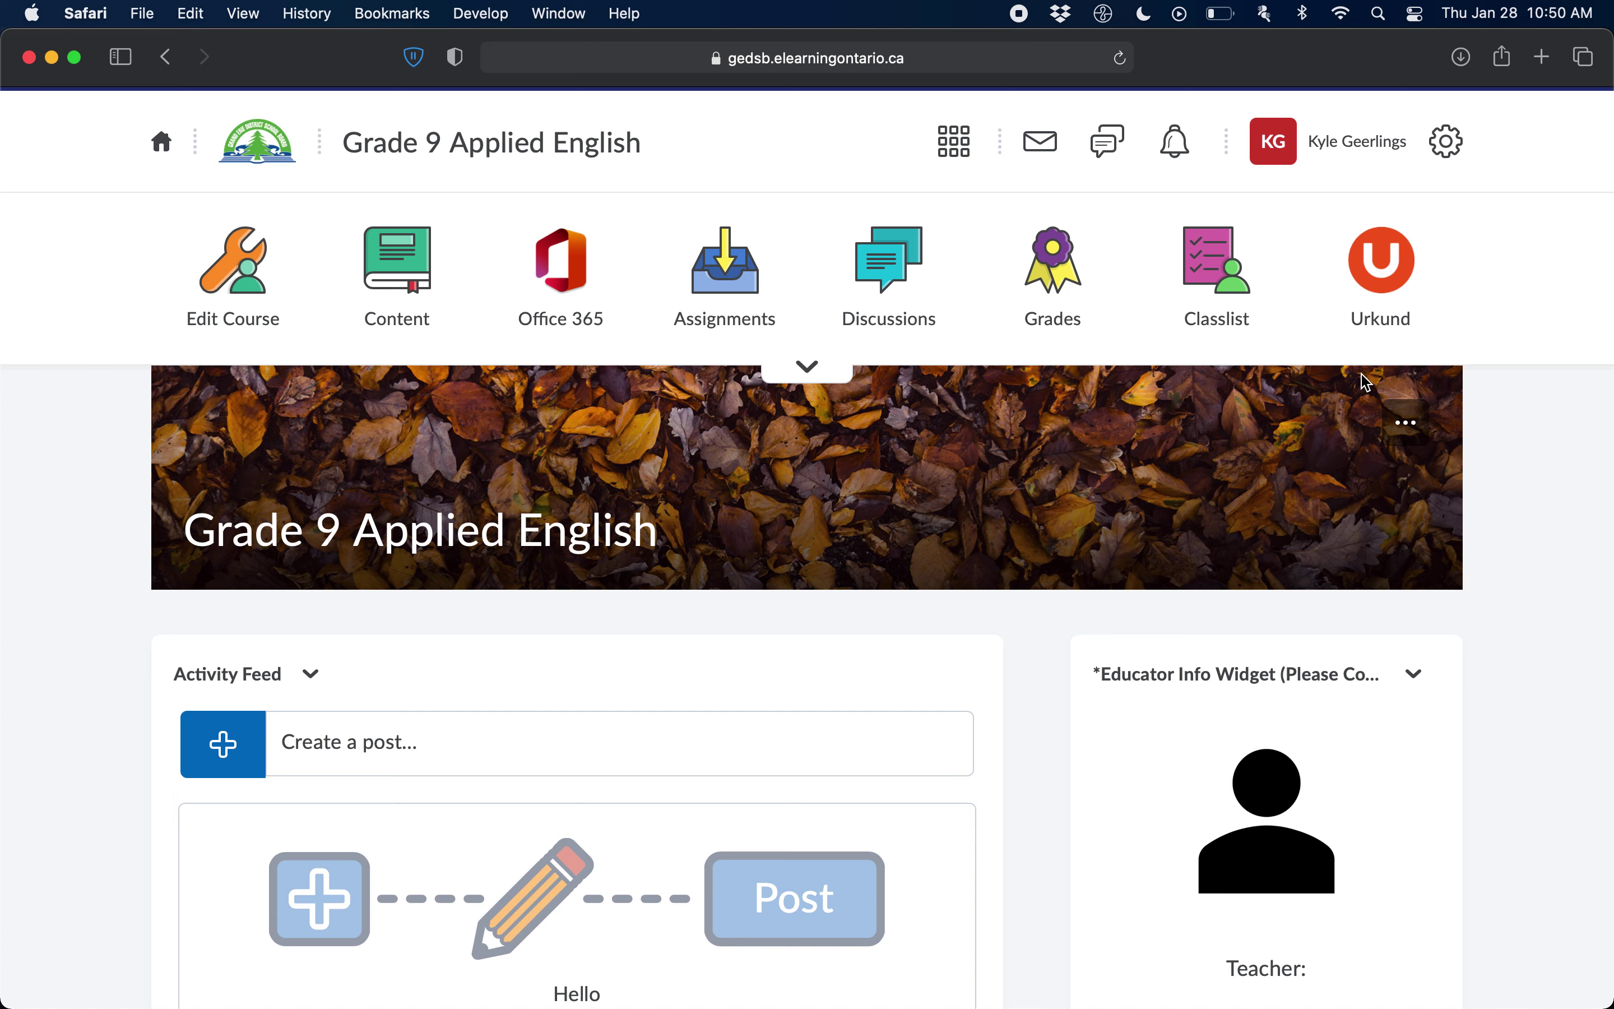
# - Customize the banner text with the Custom option, entering "Welcome to Grade 9 English, {firstname}"
pyautogui.click(1407, 430)
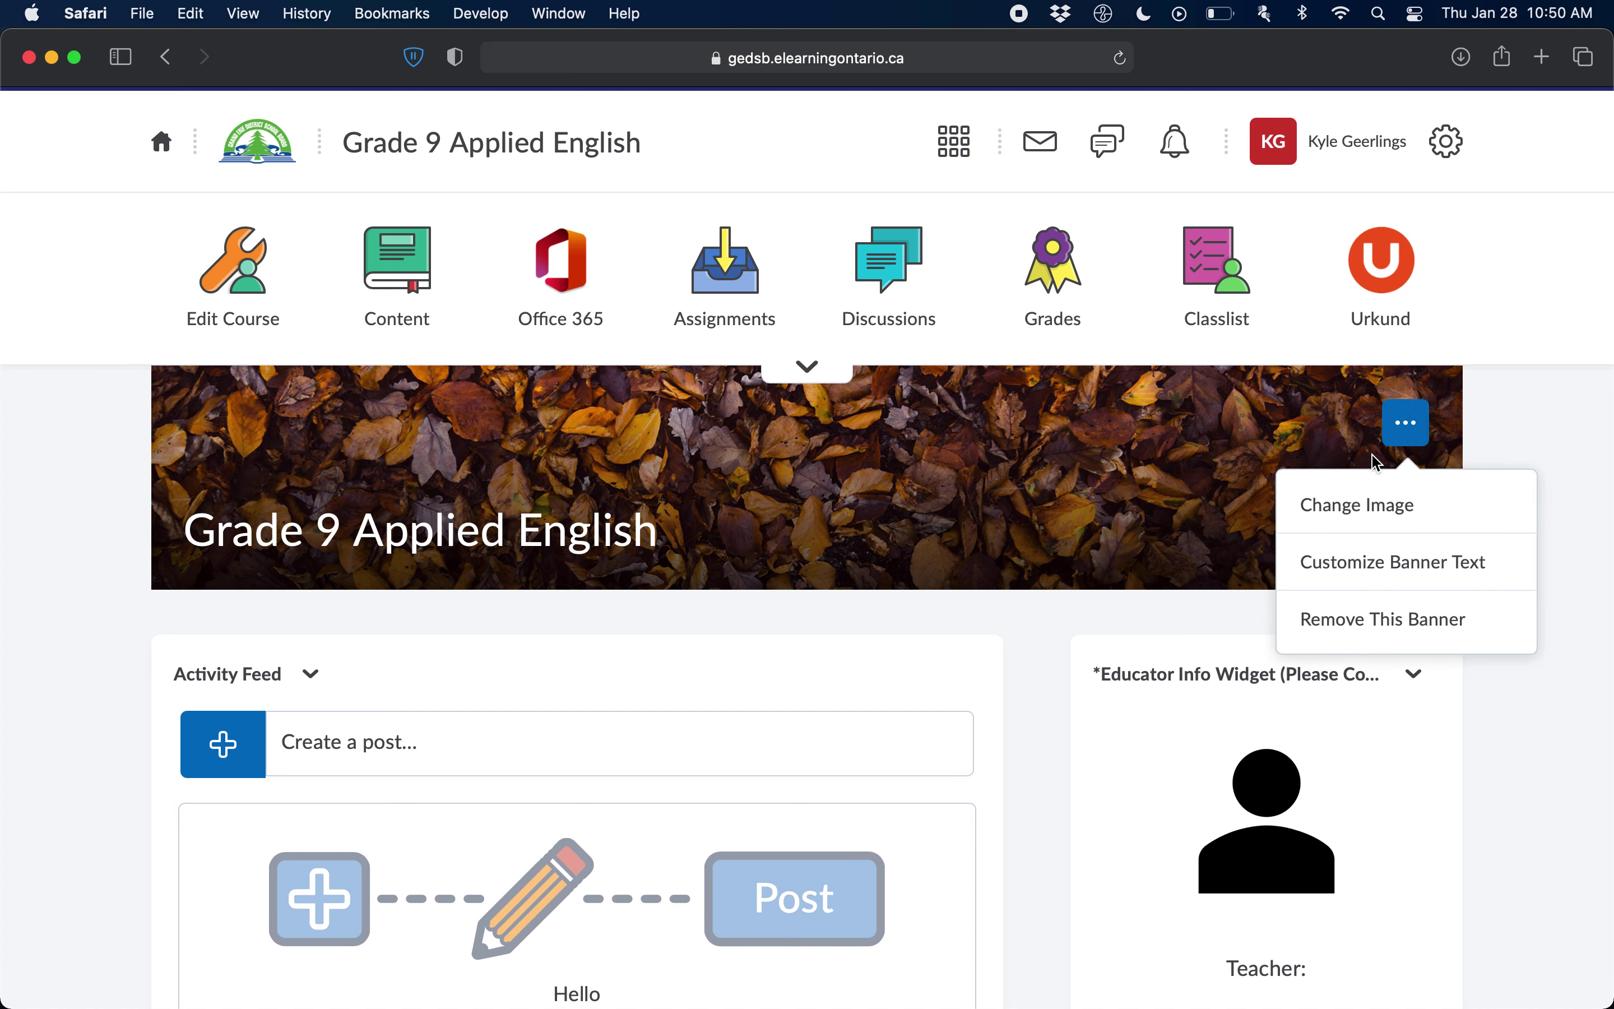
pyautogui.click(1359, 562)
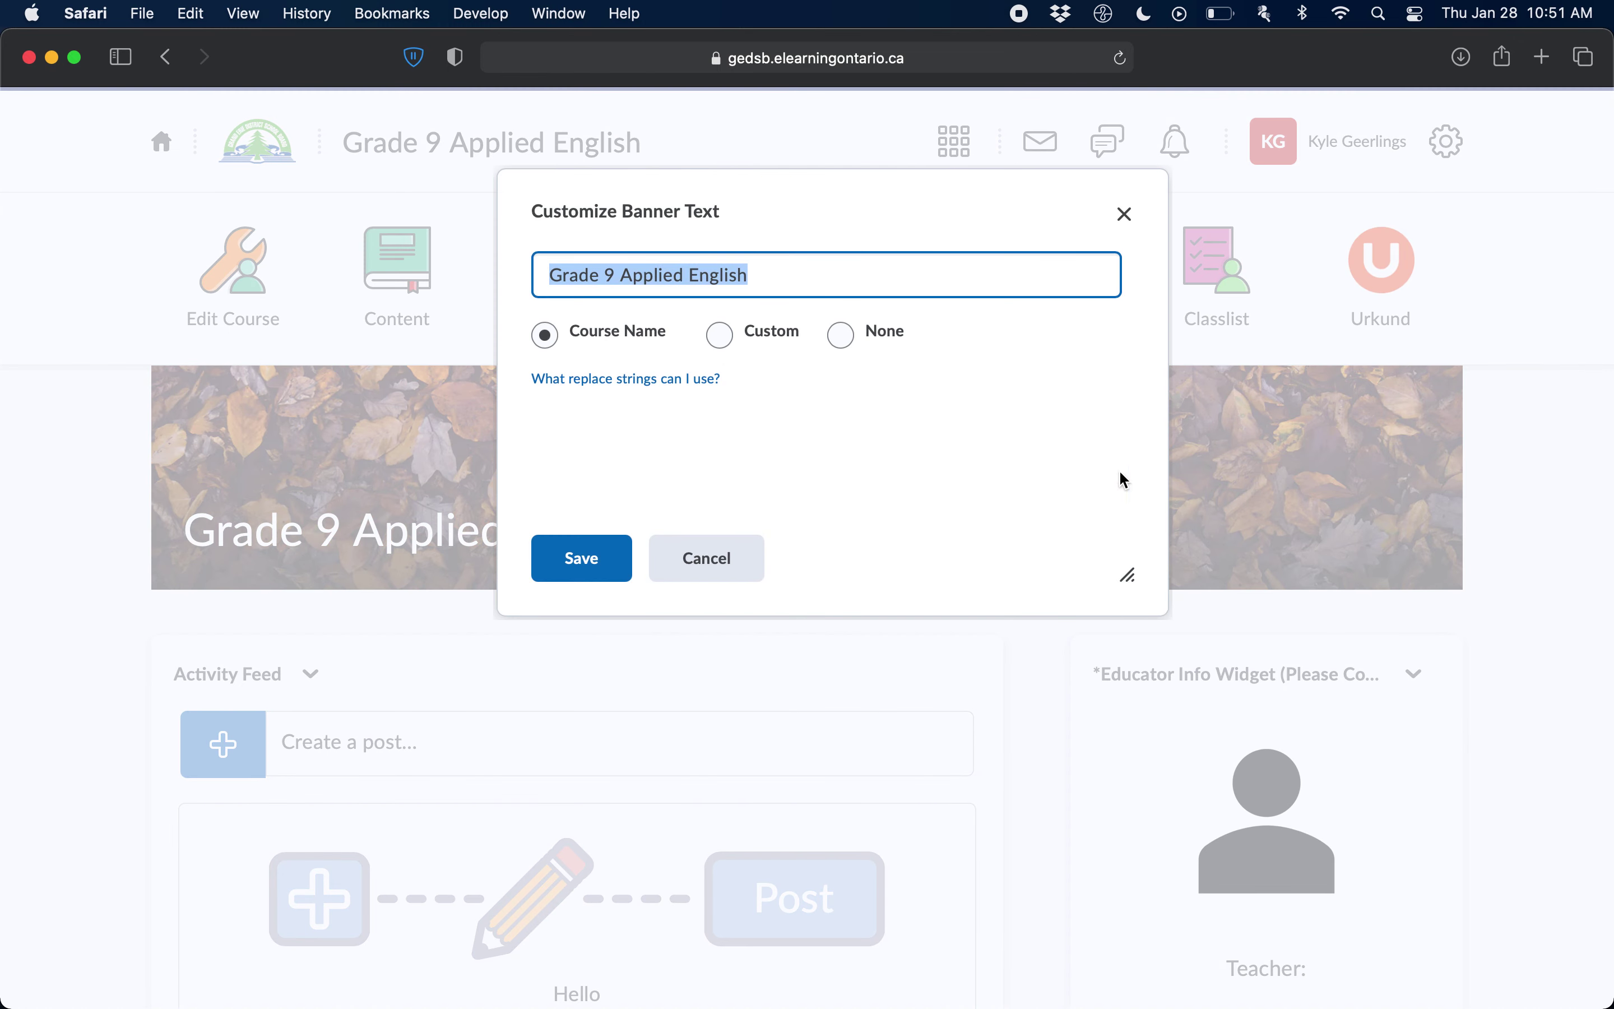
pyautogui.click(798, 346)
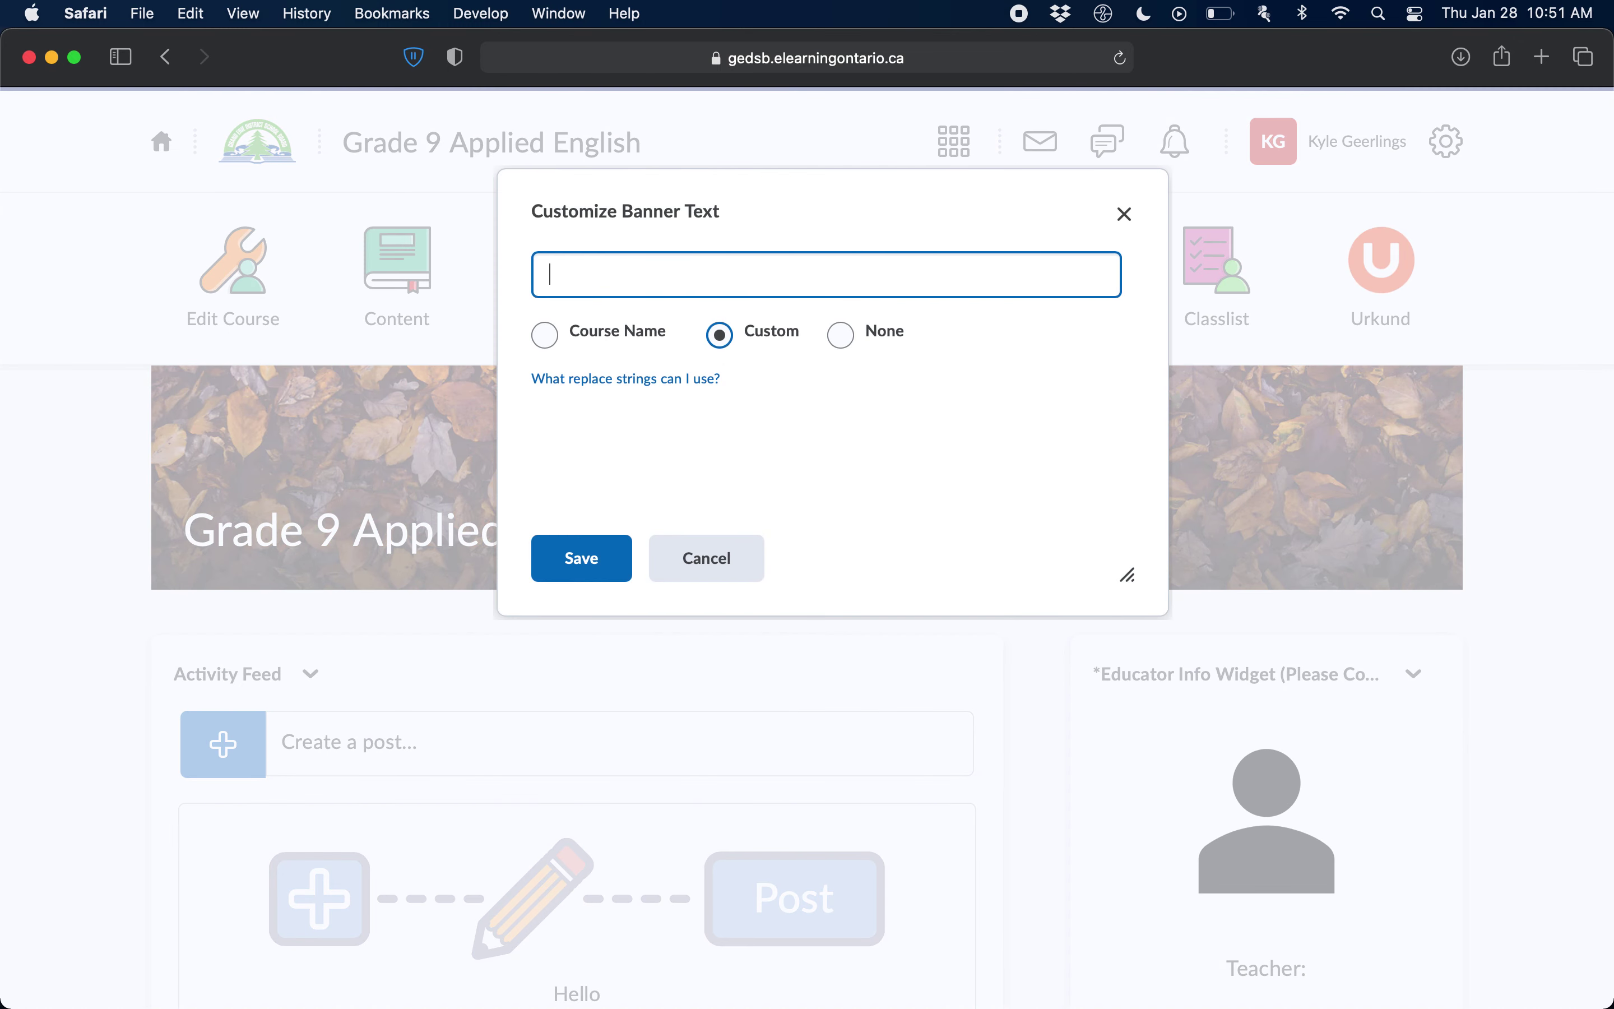
pyautogui.write('Welcome to Grade')
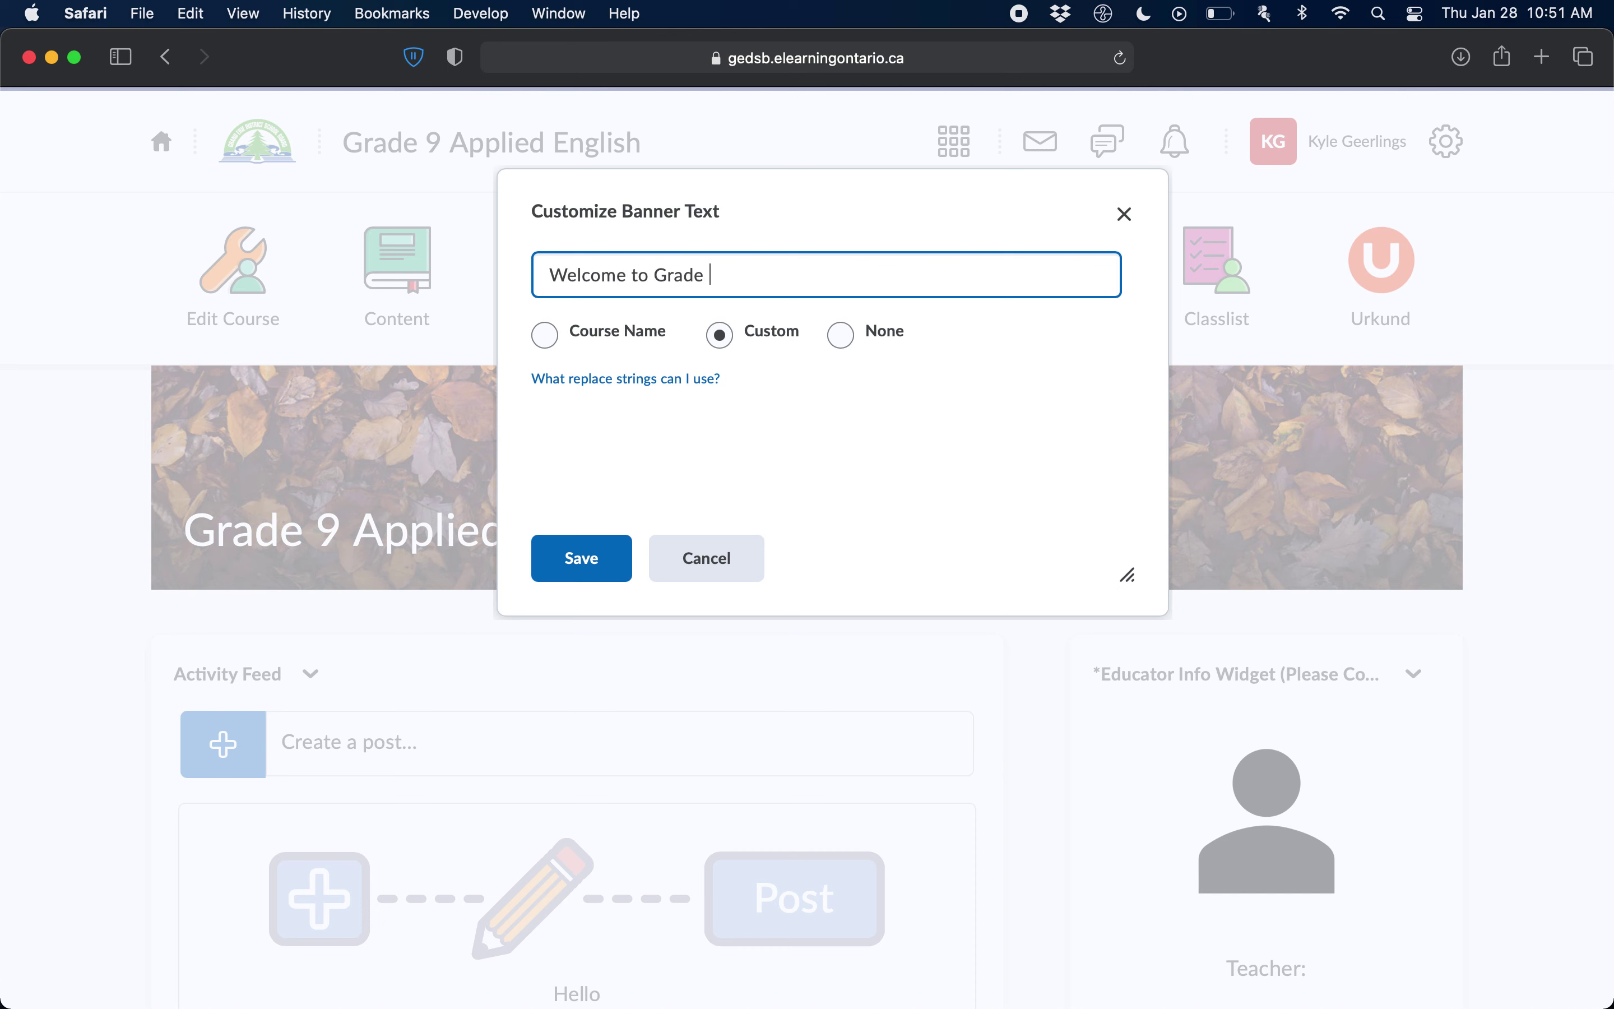
pyautogui.write('9 English, {firstname')
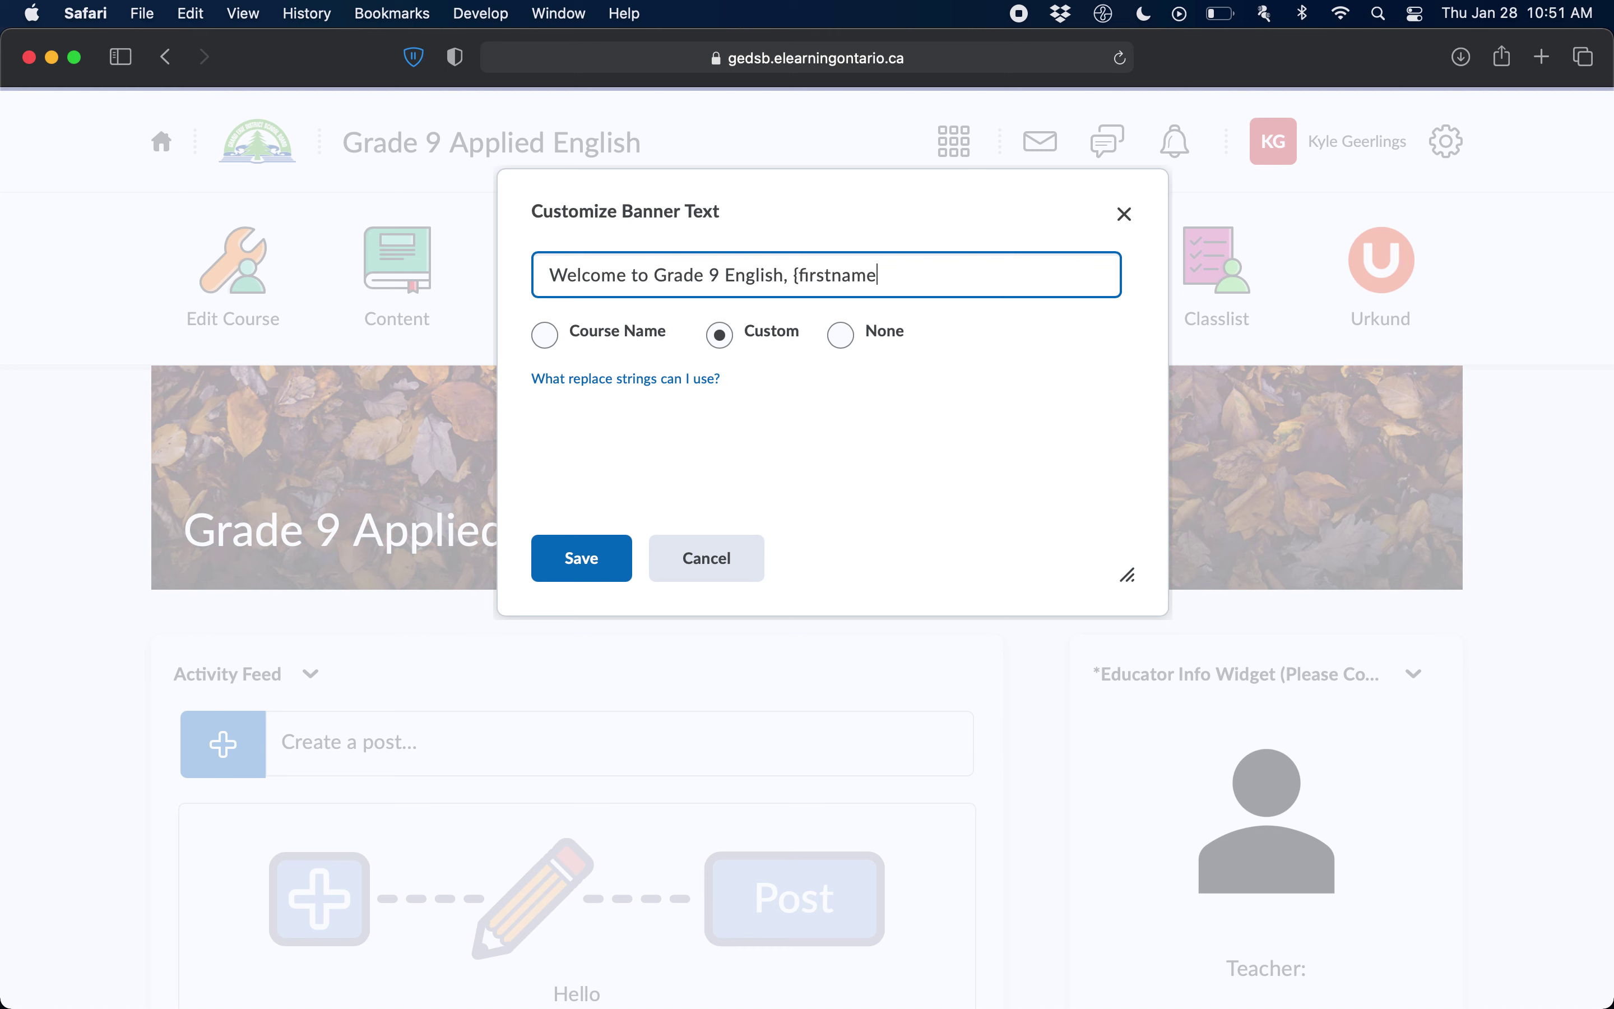
pyautogui.write('}')
pyautogui.scroll(5, 996, 310)
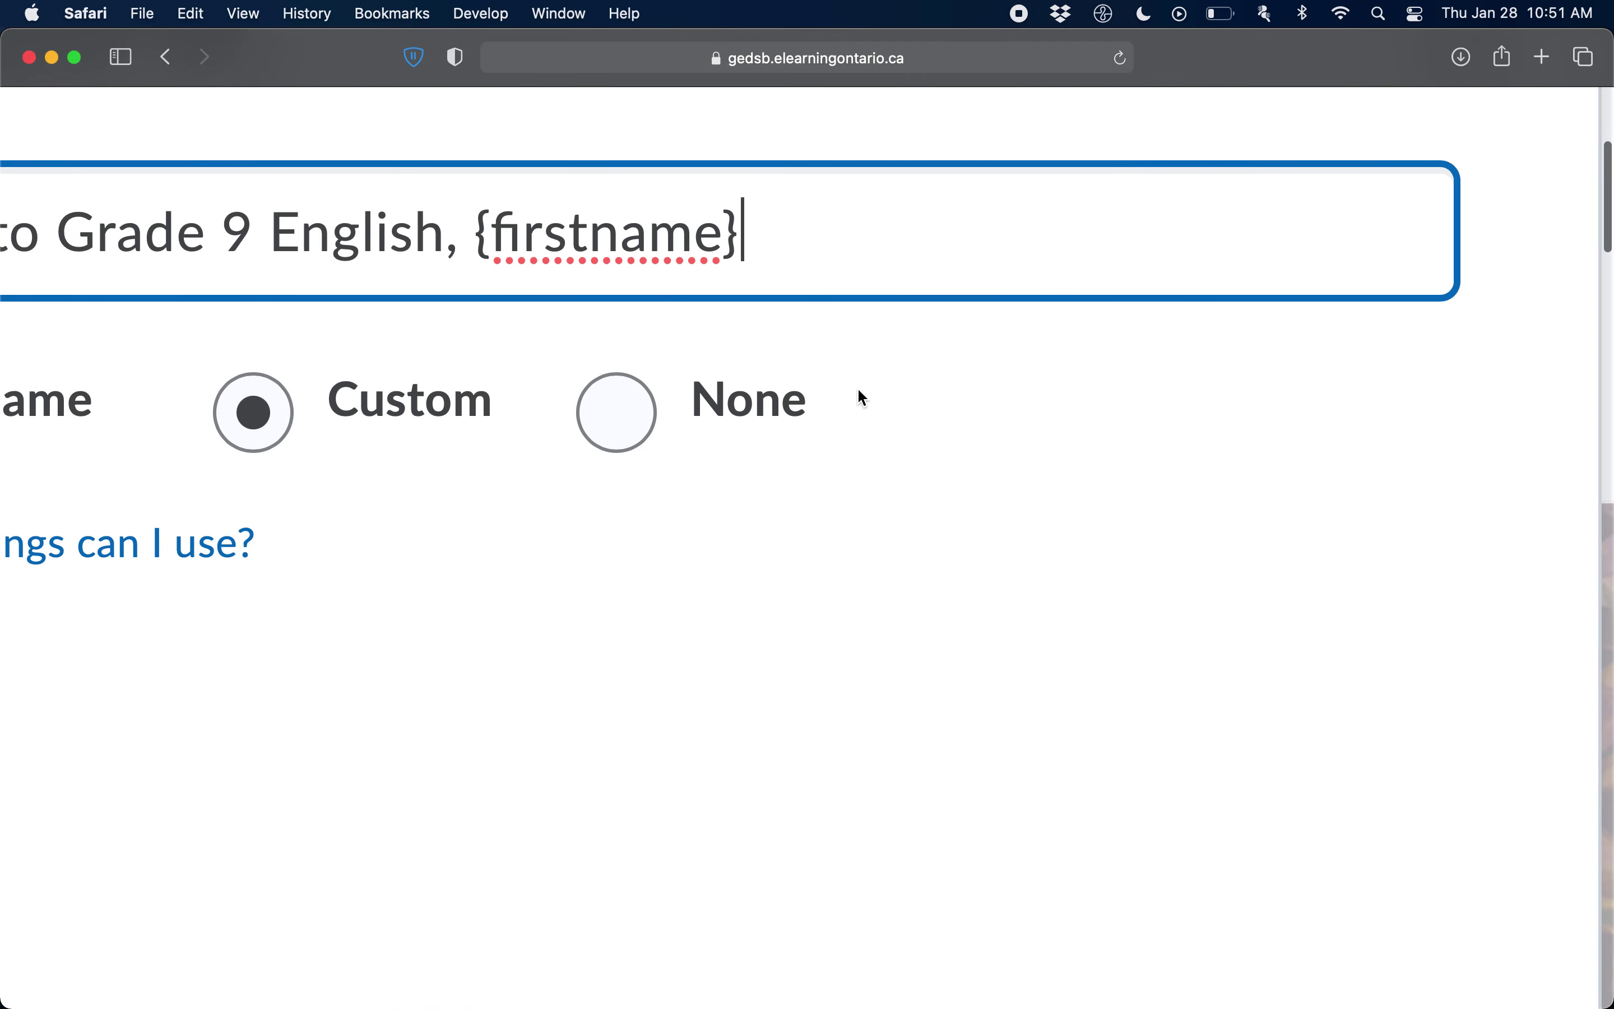
pyautogui.scroll(2, 858, 390)
pyautogui.write('}')
pyautogui.press('BackSpace')
pyautogui.write(']')
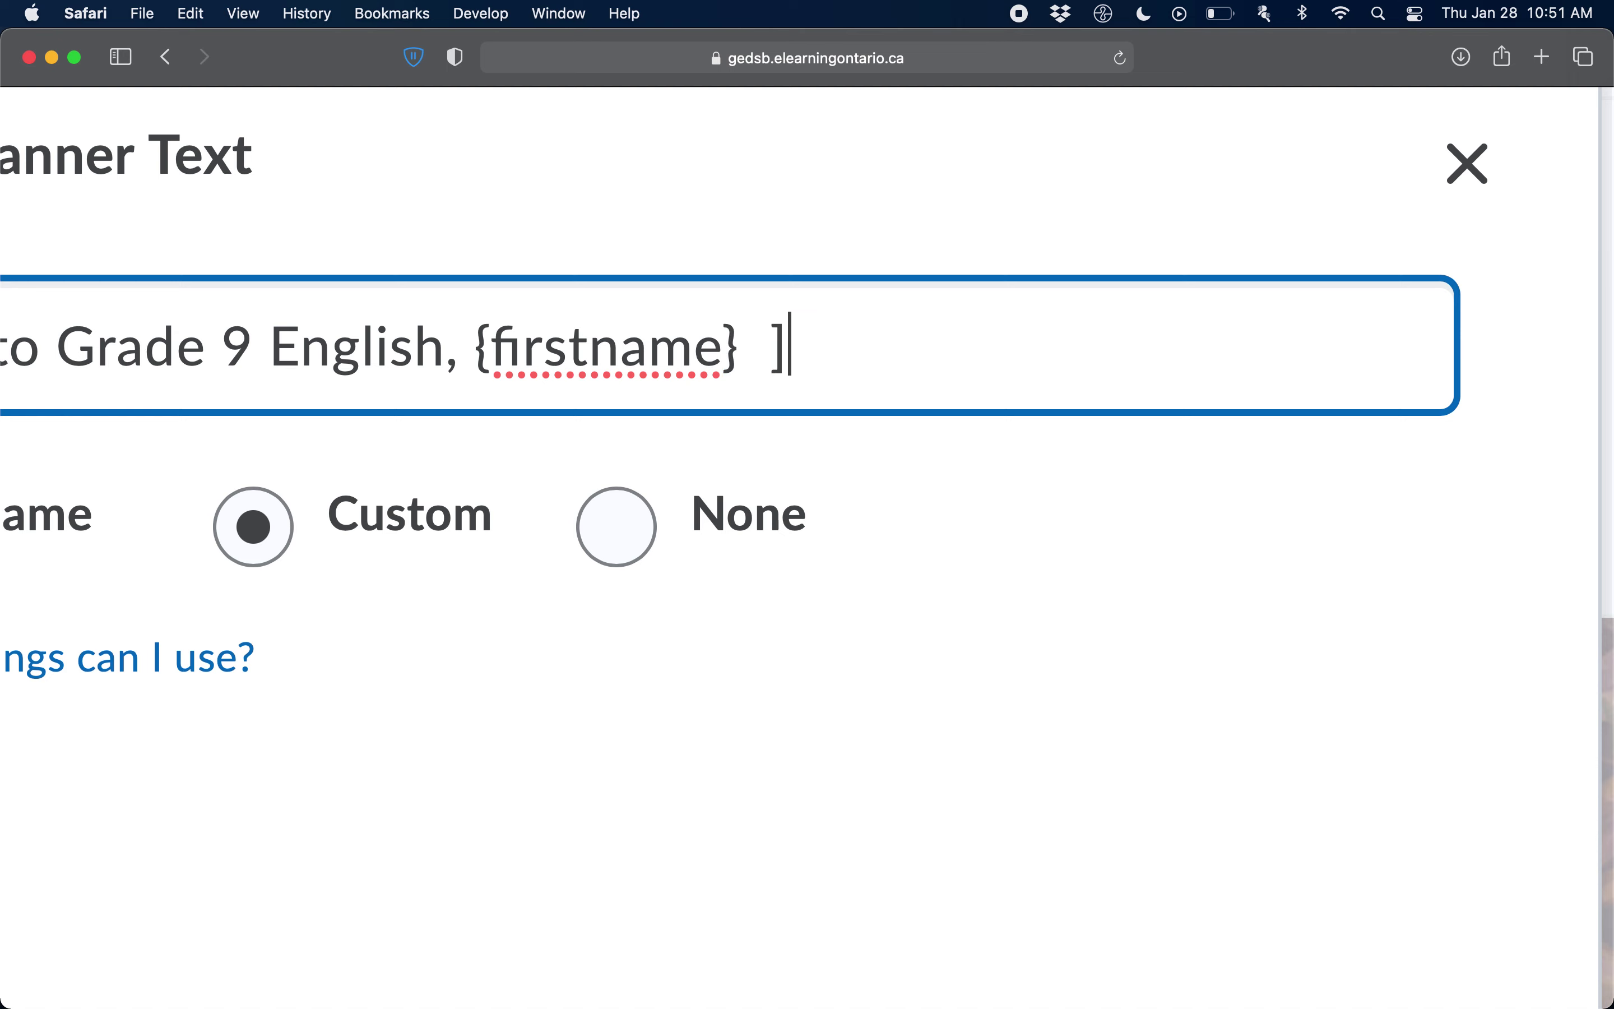
pyautogui.press('BackSpace')
pyautogui.press('BackSpace')
pyautogui.press('BackSpace')
pyautogui.scroll(-5, 578, 353)
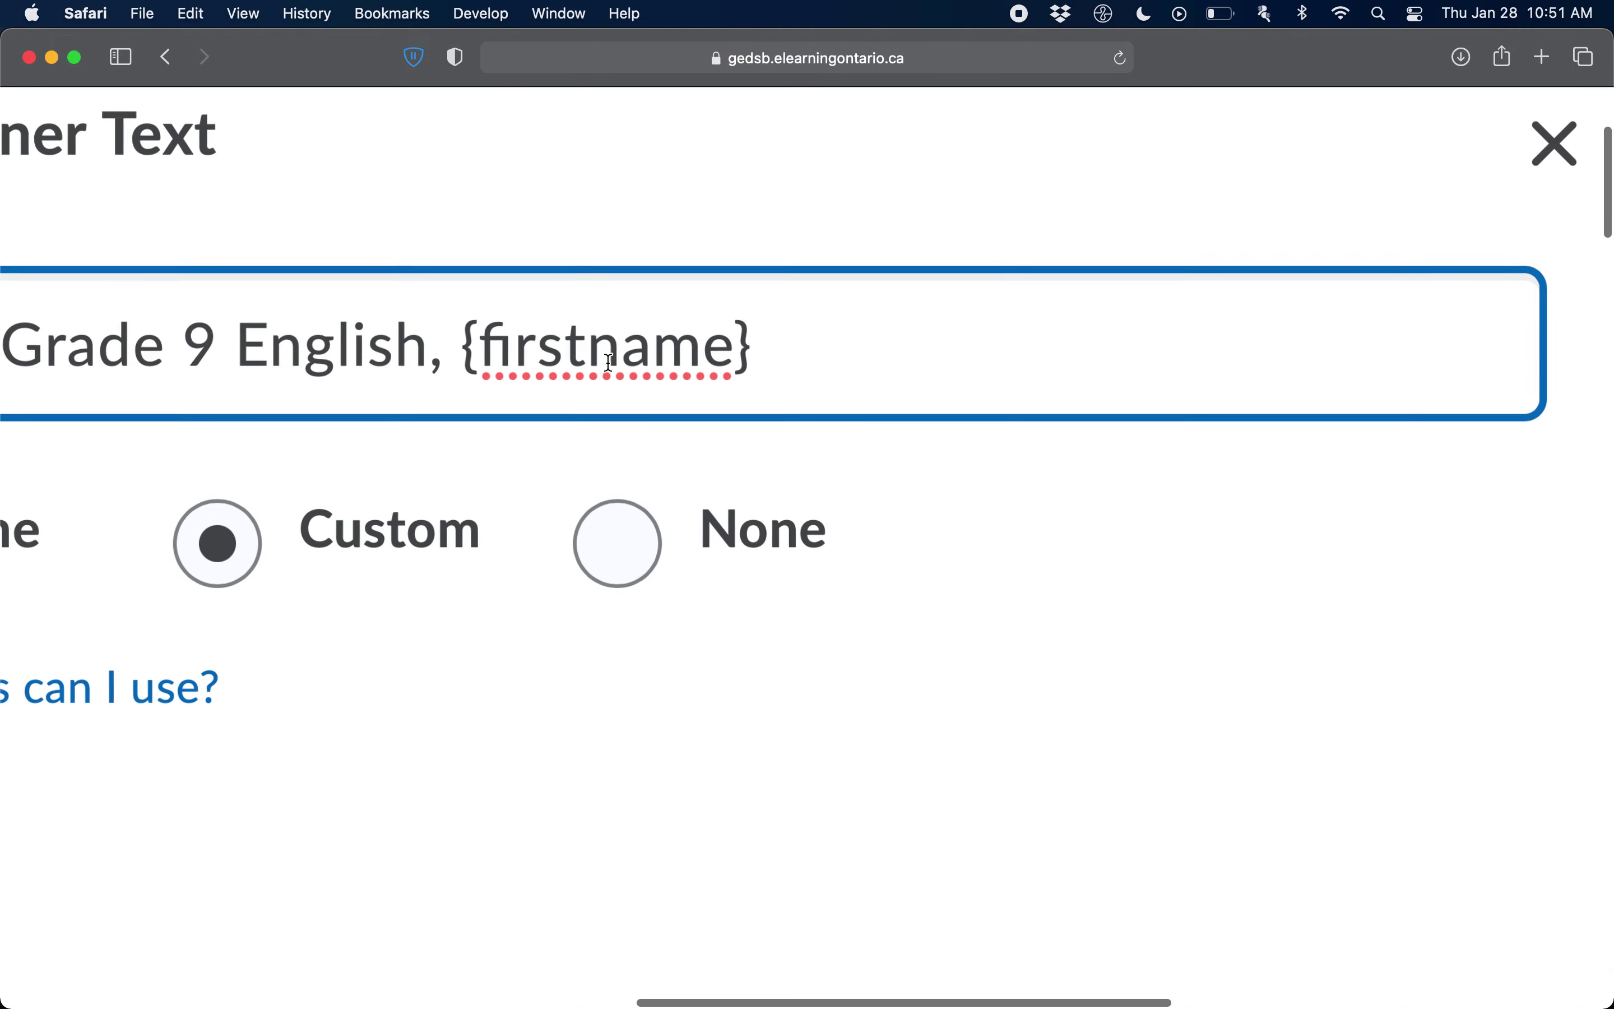
pyautogui.click(612, 369)
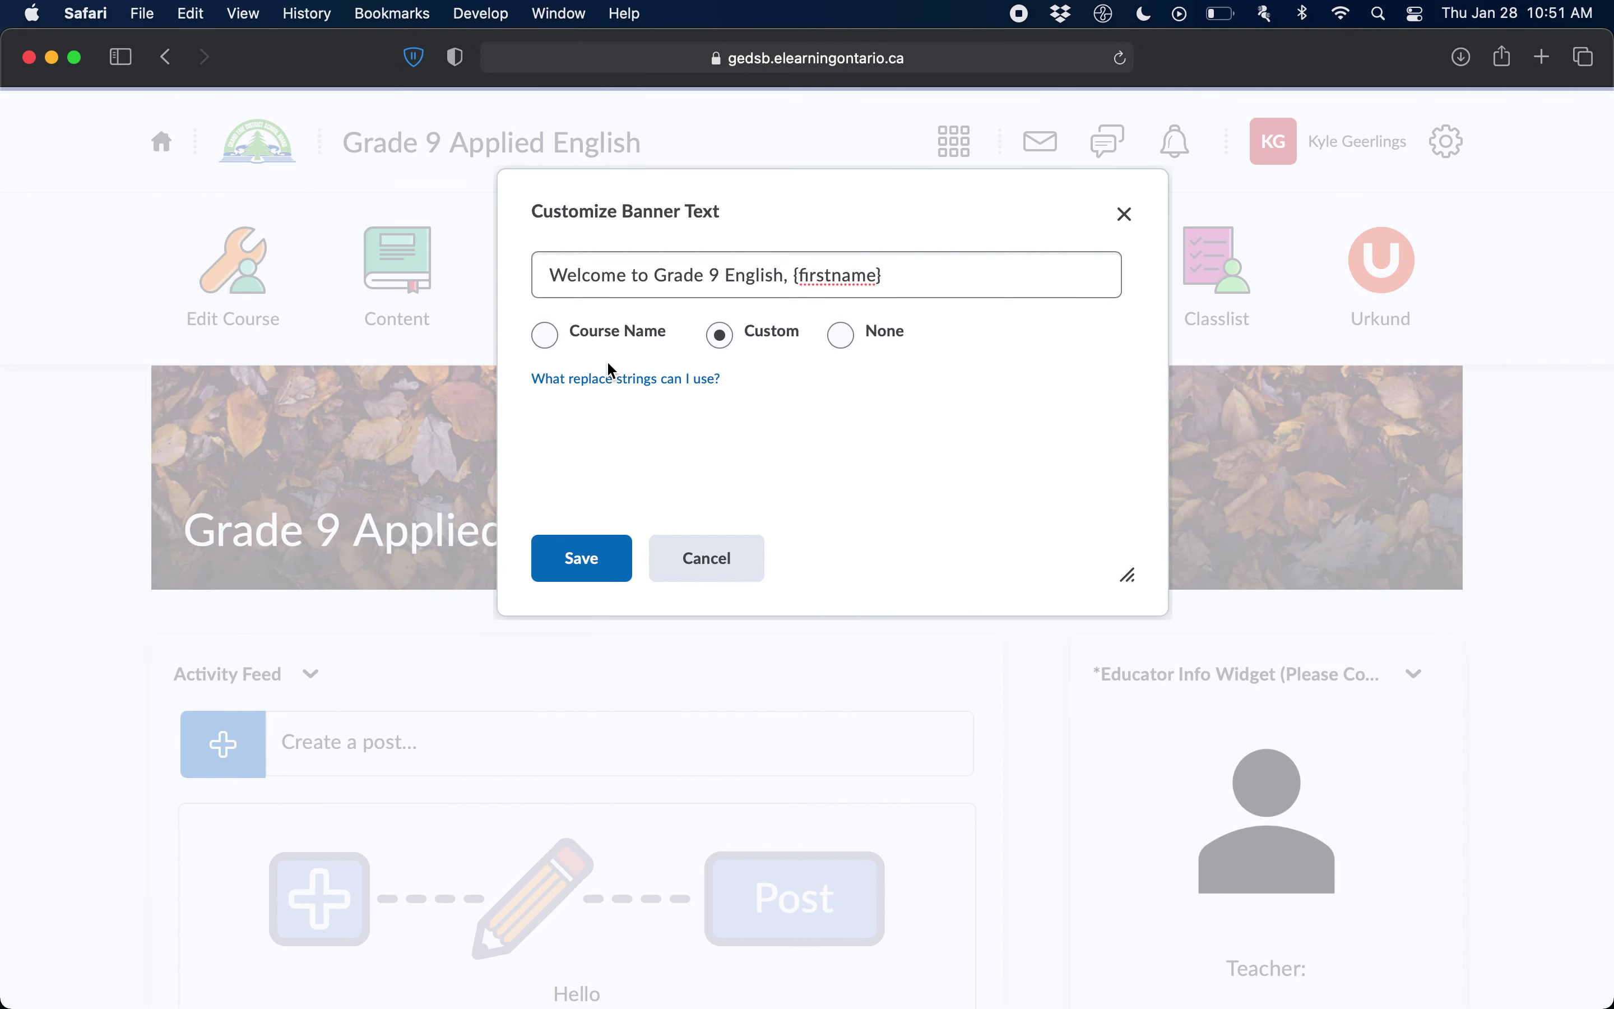
pyautogui.click(864, 280)
pyautogui.click(947, 306)
pyautogui.click(907, 277)
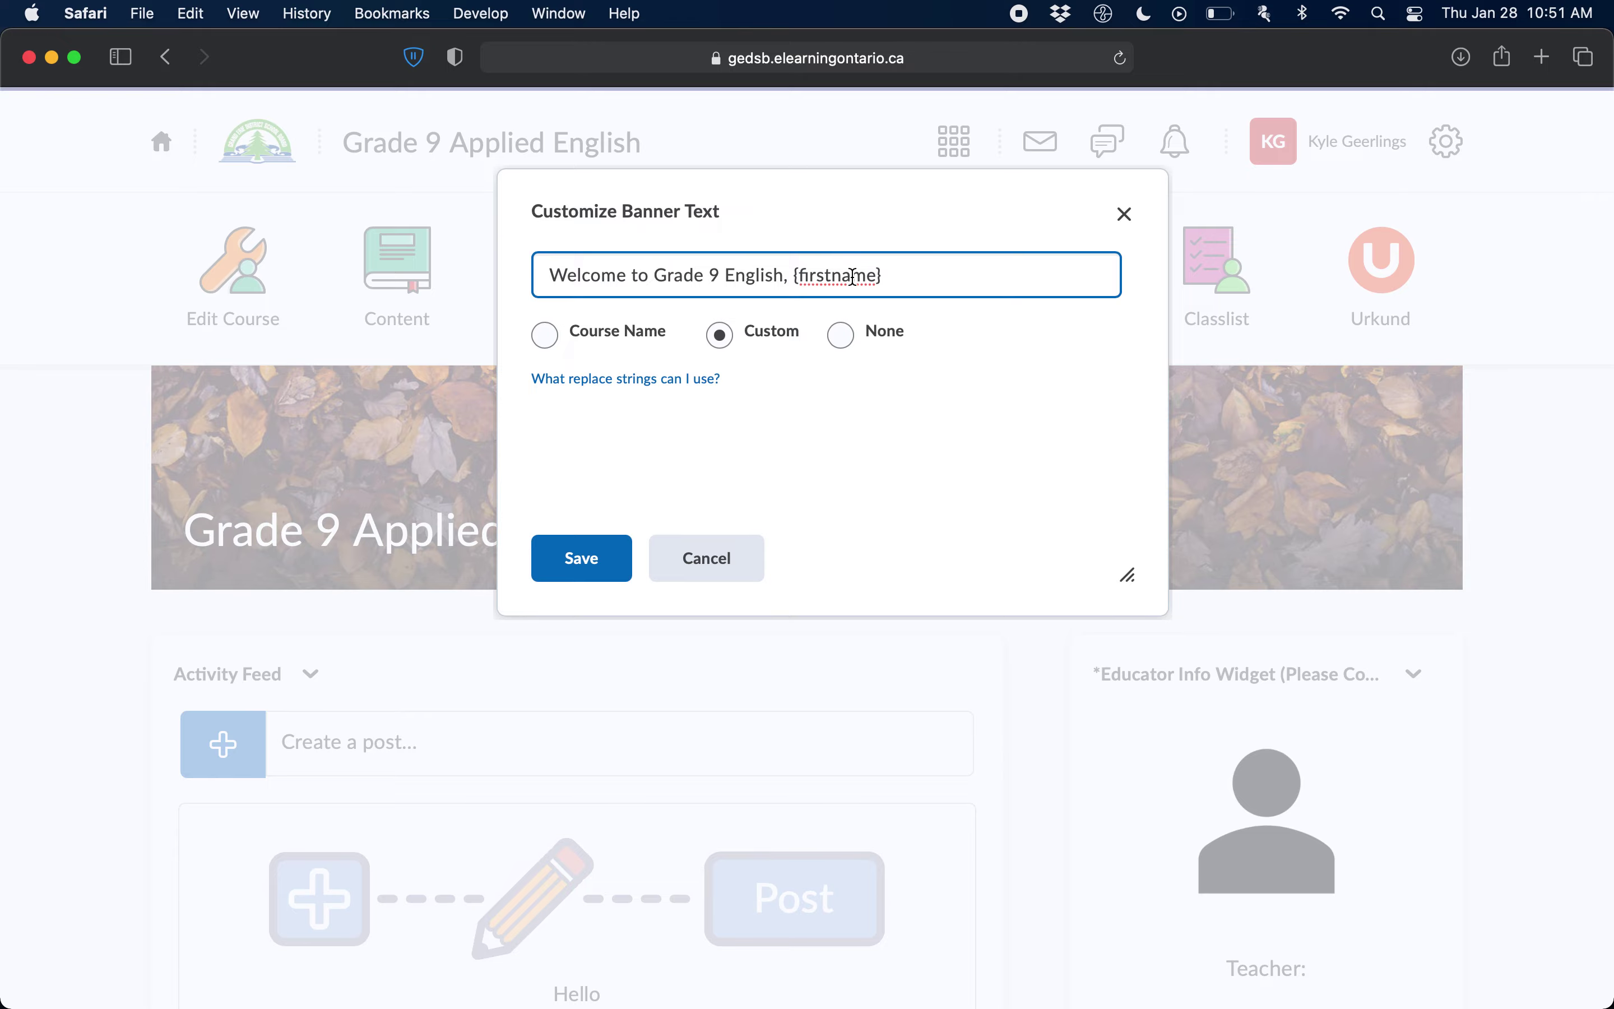
# - Save the custom banner text and review the course homepage with its new banner
pyautogui.click(580, 566)
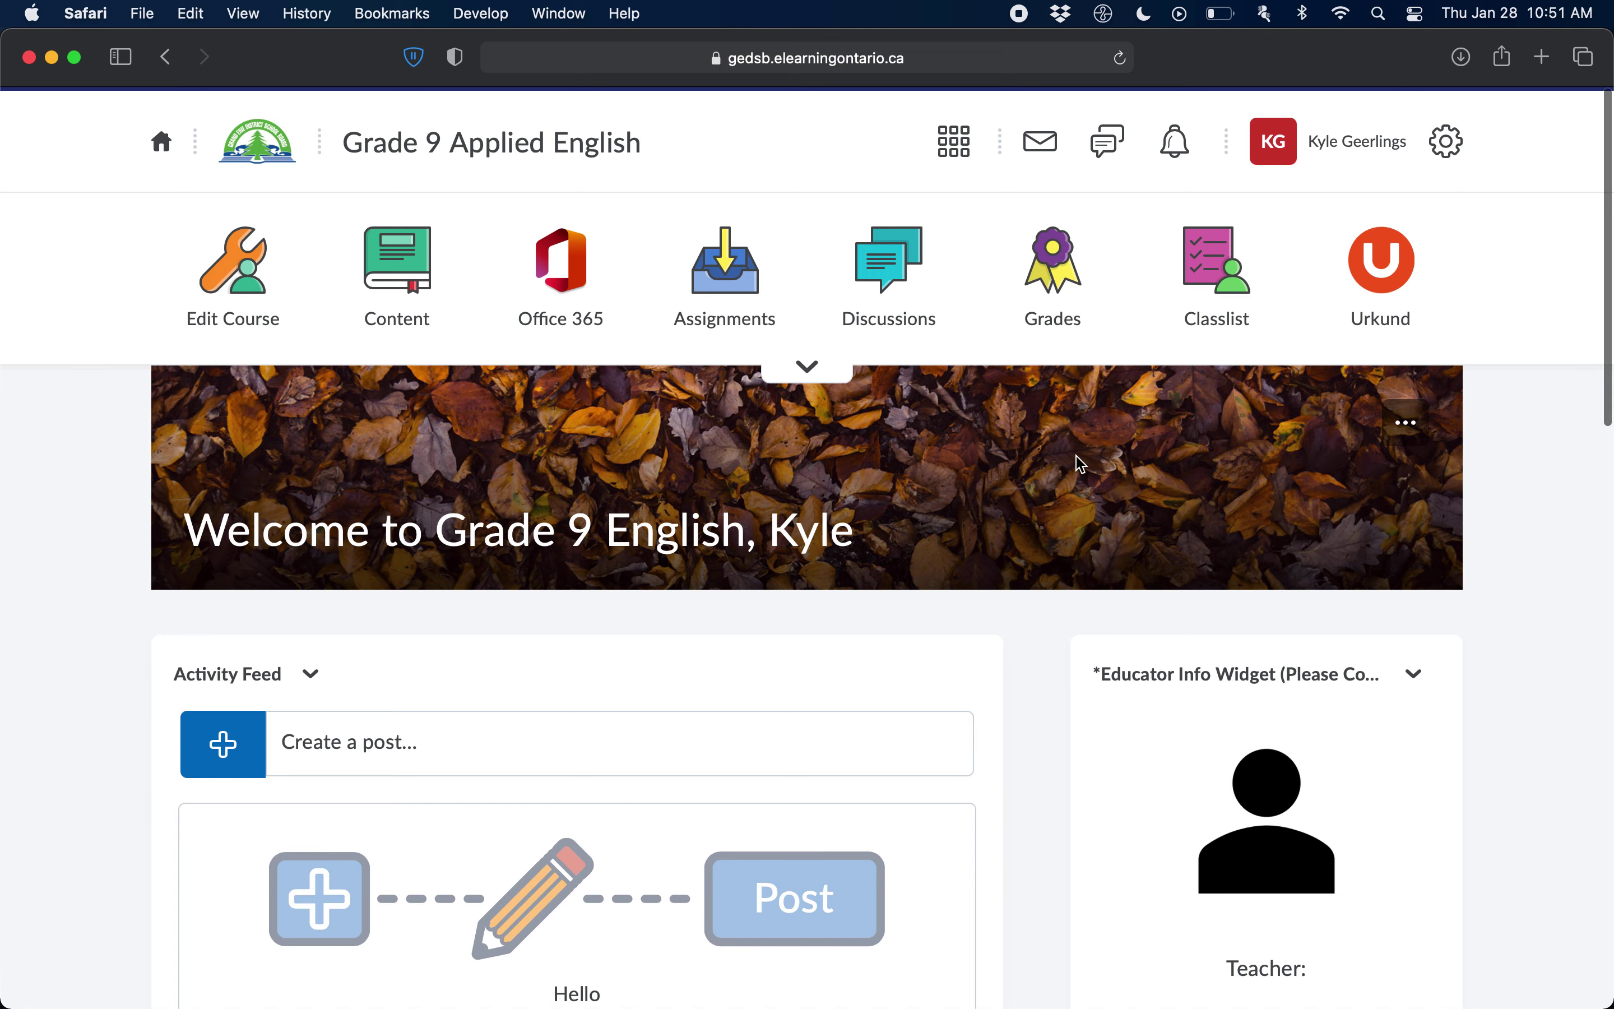
pyautogui.scroll(-3, 1073, 462)
pyautogui.scroll(-5, 1087, 771)
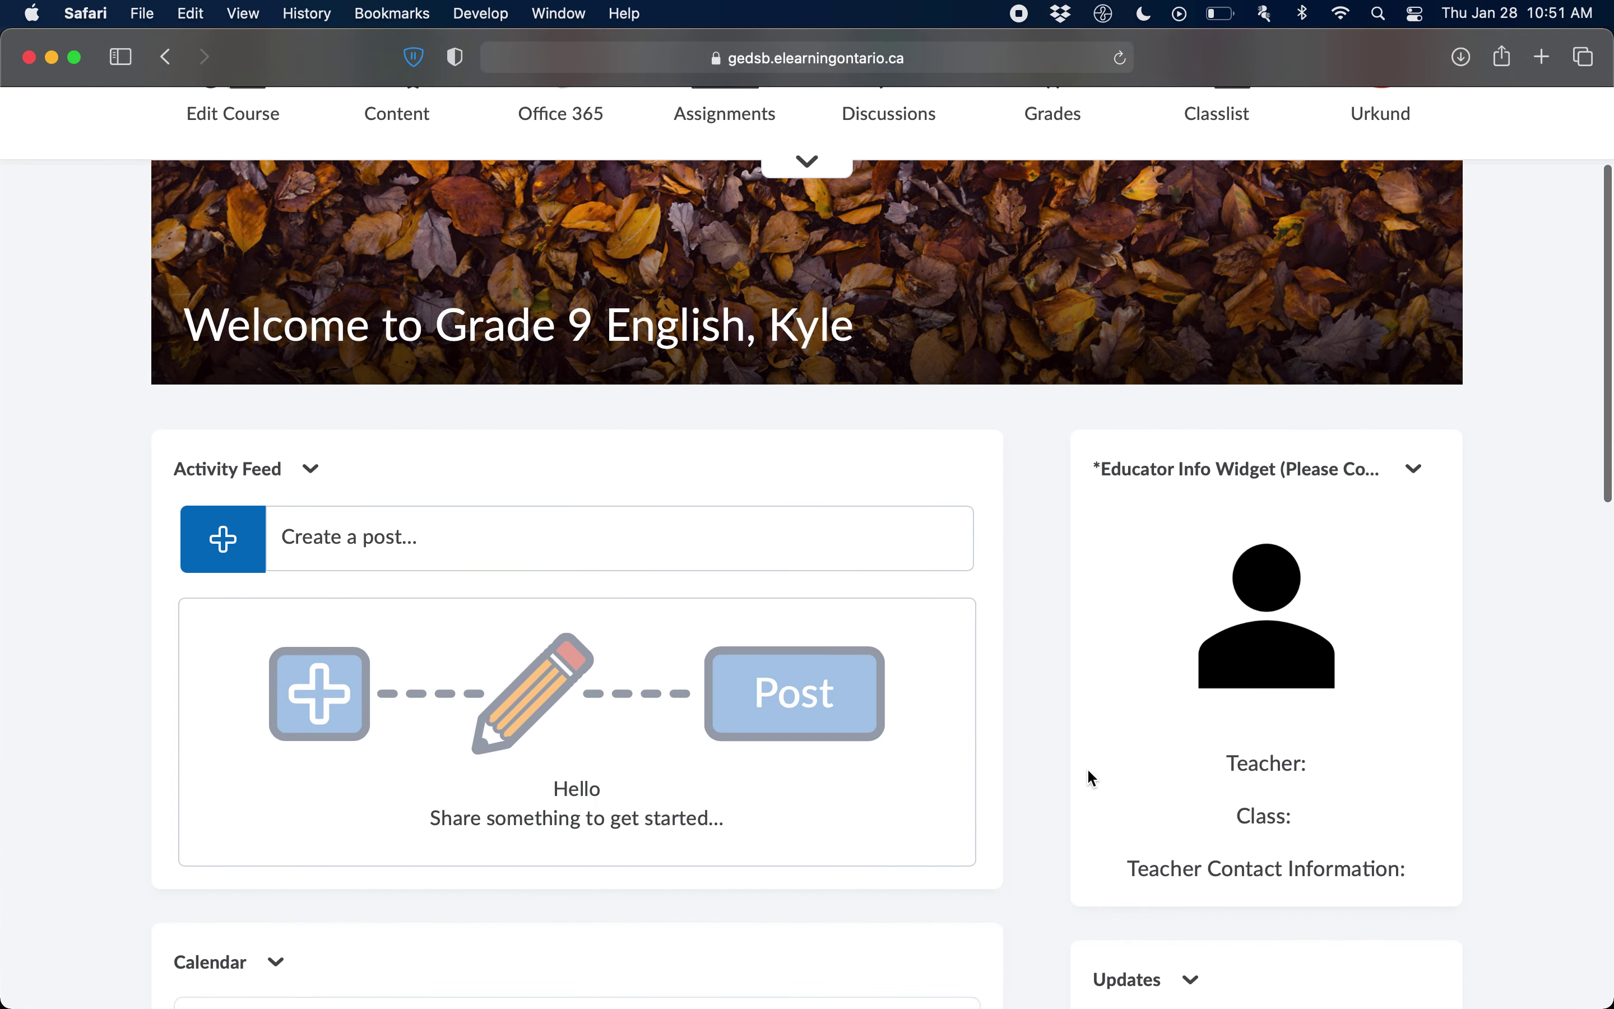
pyautogui.scroll(8, 1073, 757)
pyautogui.scroll(-1, 1060, 743)
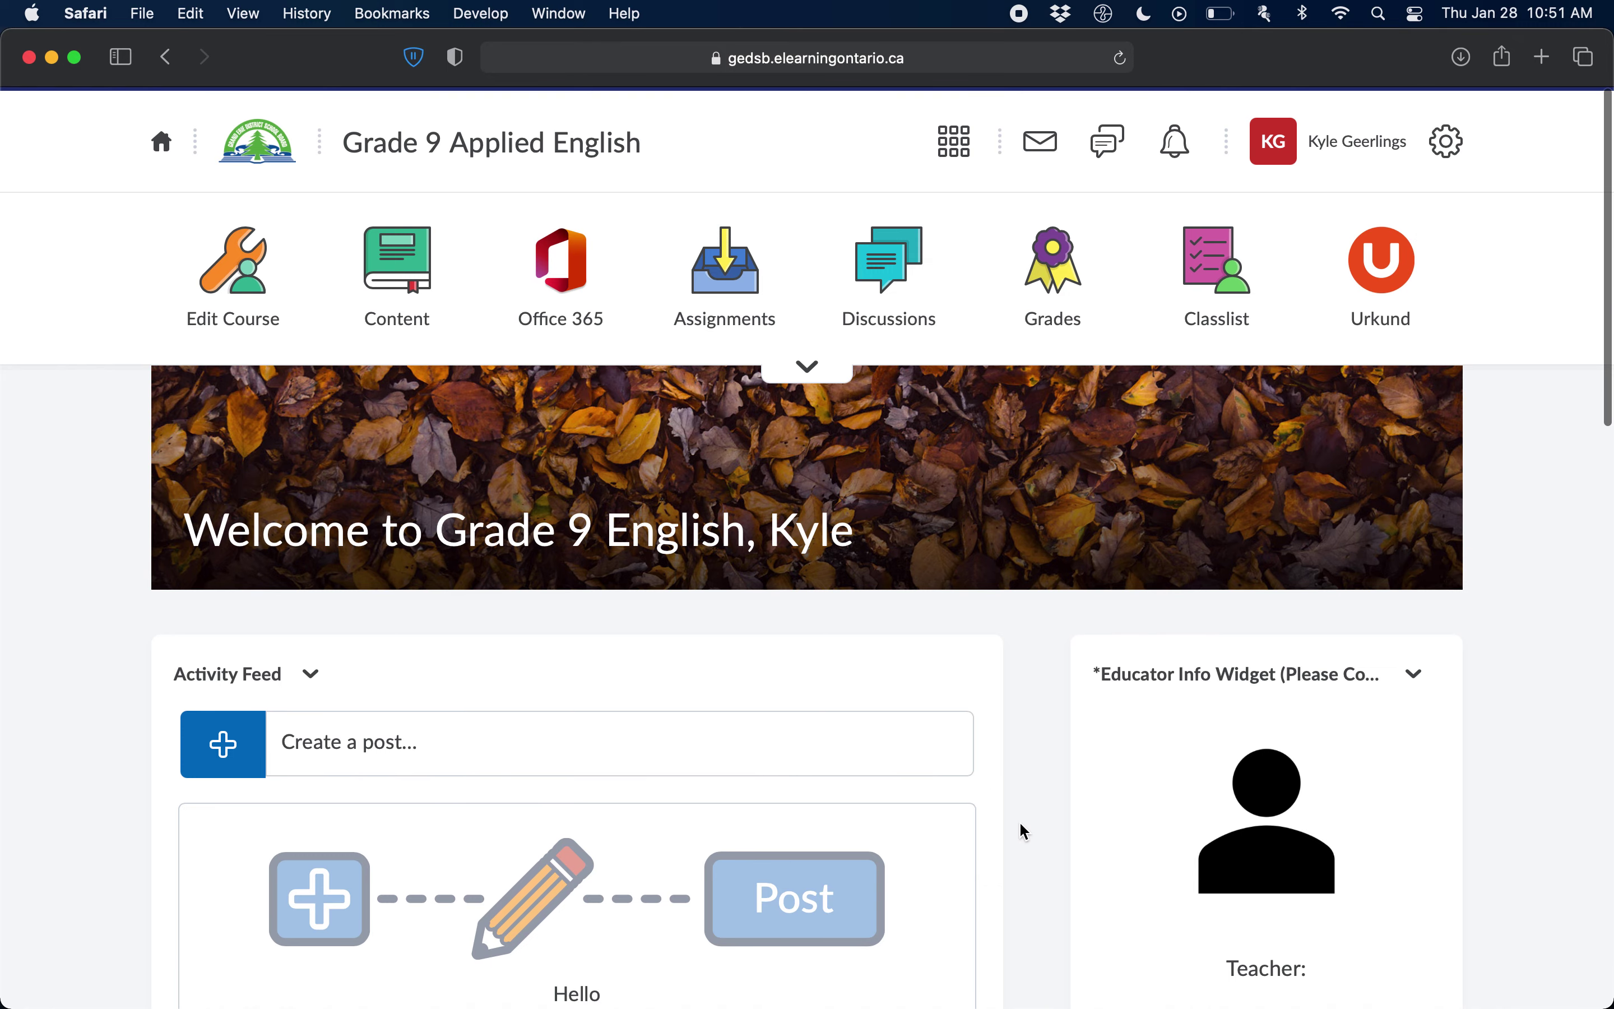